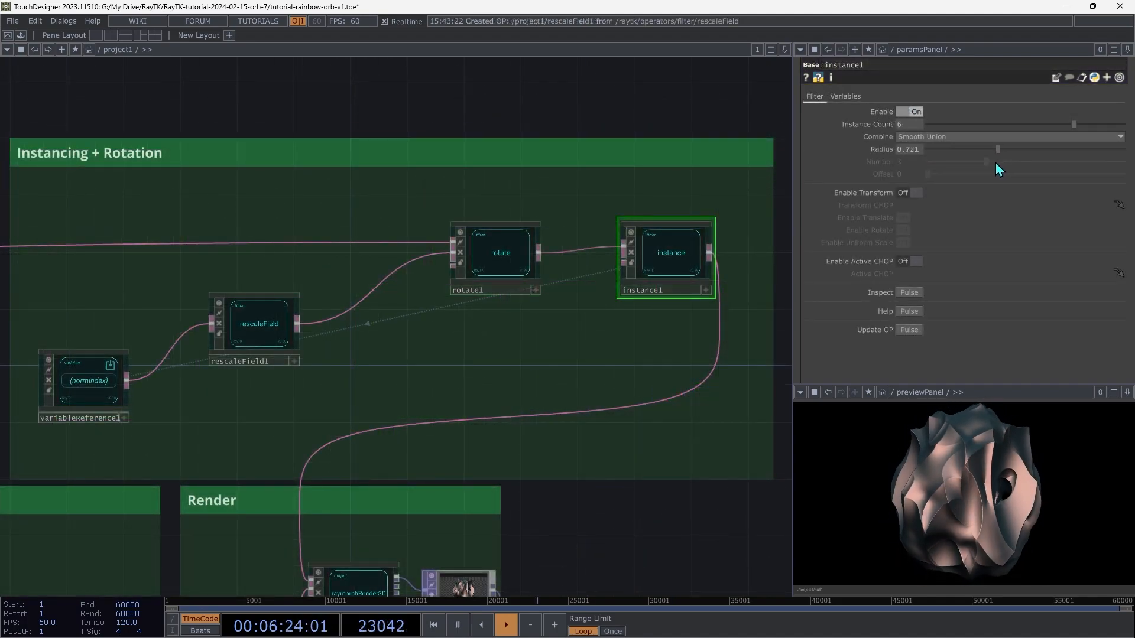
- Try out different values for the instance radius and the color wave field's phase in the finished network
{"action": "mouse_move", "coordinate": [990, 170]}
{"action": "left_mouse_down"}
{"action": "mouse_move", "coordinate": [1023, 169]}
{"action": "mouse_move", "coordinate": [980, 181]}
{"action": "mouse_move", "coordinate": [1005, 179]}
{"action": "mouse_move", "coordinate": [984, 181]}
{"action": "mouse_move", "coordinate": [998, 169]}
{"action": "left_mouse_up"}
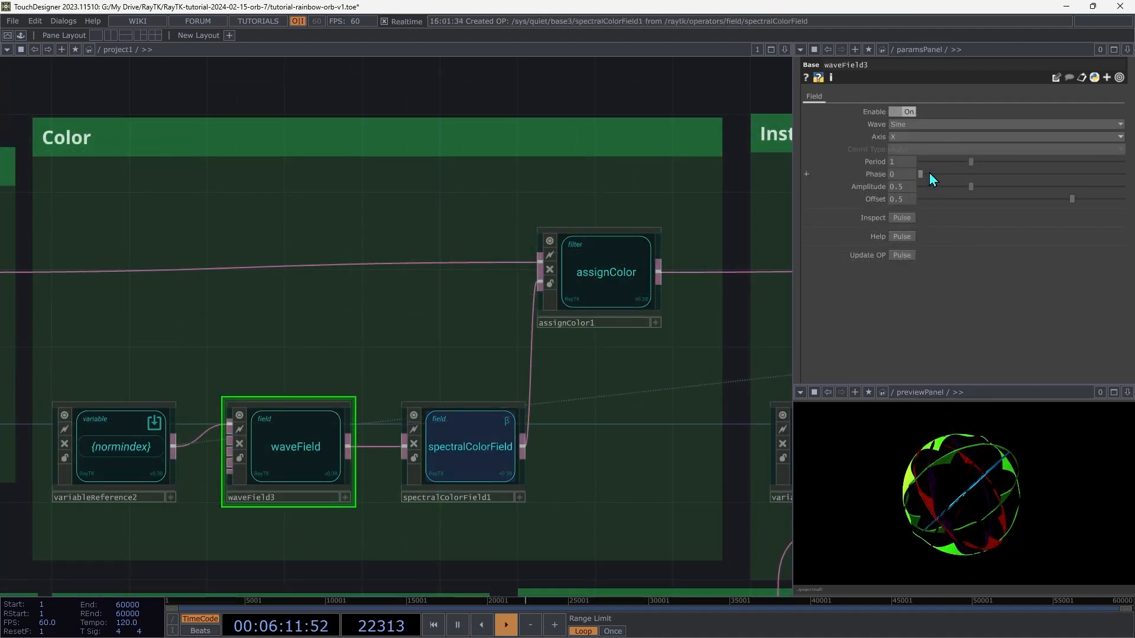
{"action": "left_click_drag", "start_coordinate": [927, 173], "coordinate": [1054, 182]}
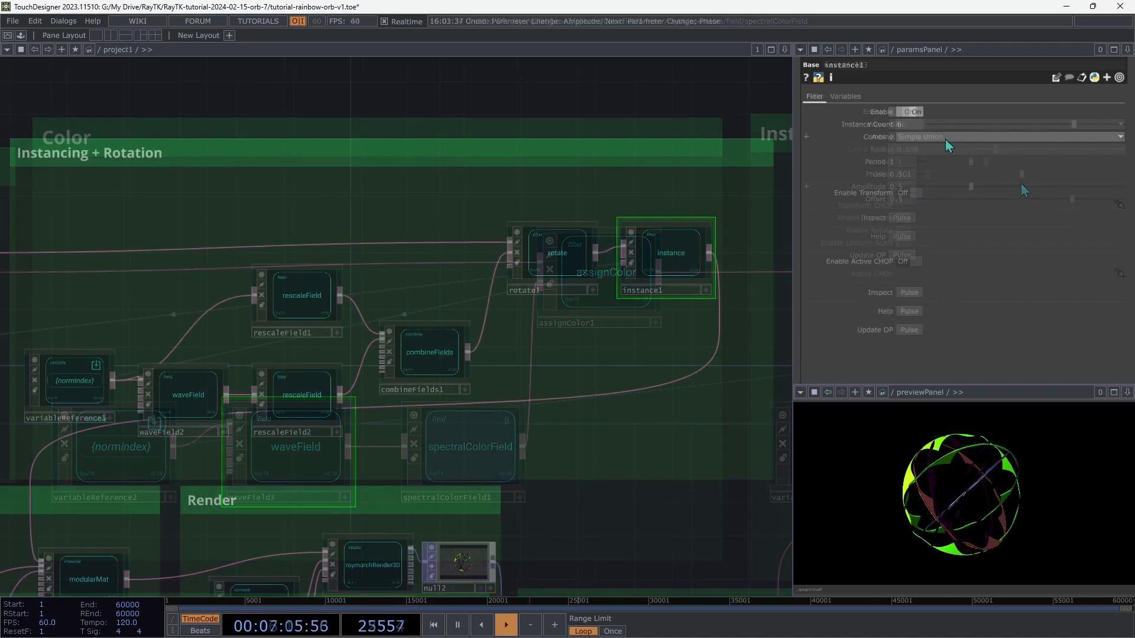
- Try the Smooth Union combine mode on instance1 and adjust its radius
{"action": "left_click", "coordinate": [945, 139]}
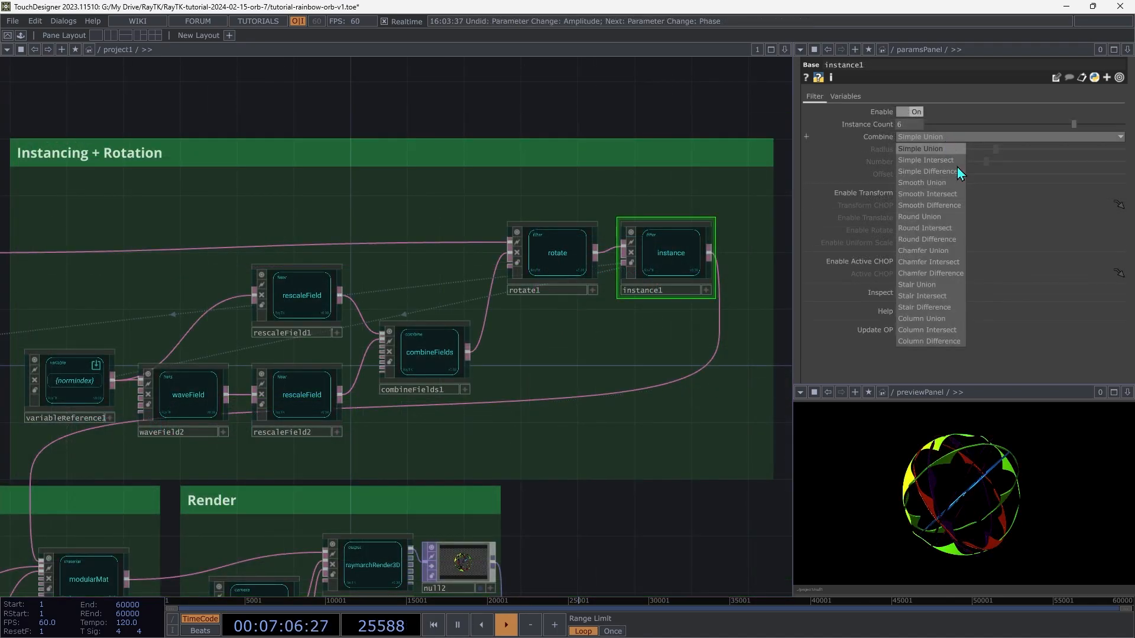
{"action": "left_click", "coordinate": [945, 182]}
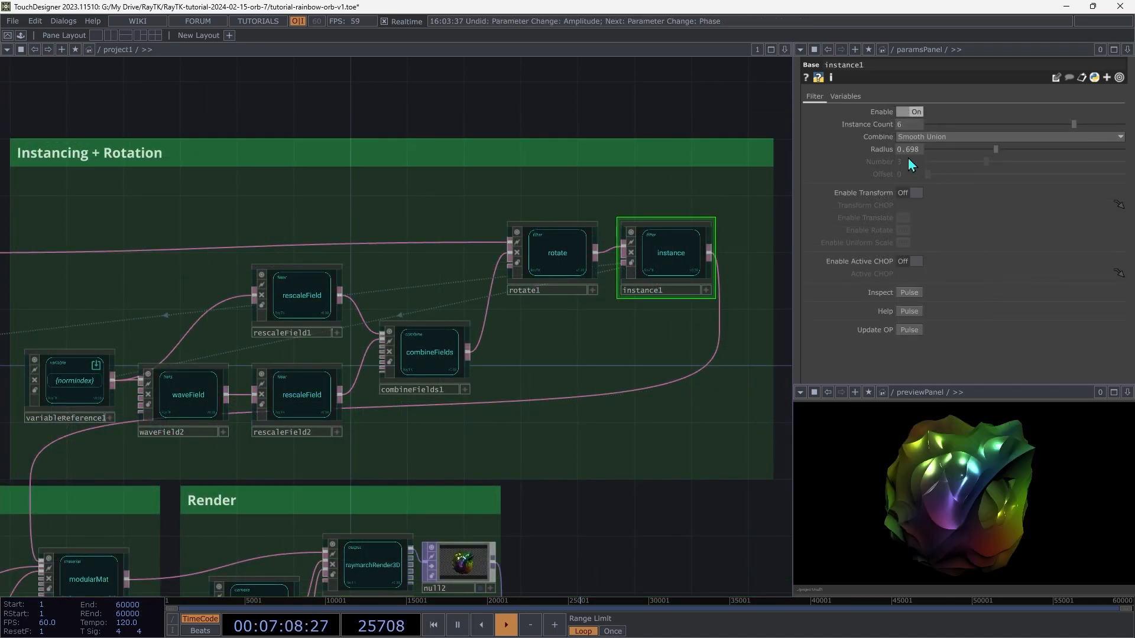
{"action": "mouse_move", "coordinate": [903, 163]}
{"action": "middle_mouse_down"}
{"action": "mouse_move", "coordinate": [946, 150]}
{"action": "mouse_move", "coordinate": [904, 149]}
{"action": "middle_mouse_up"}
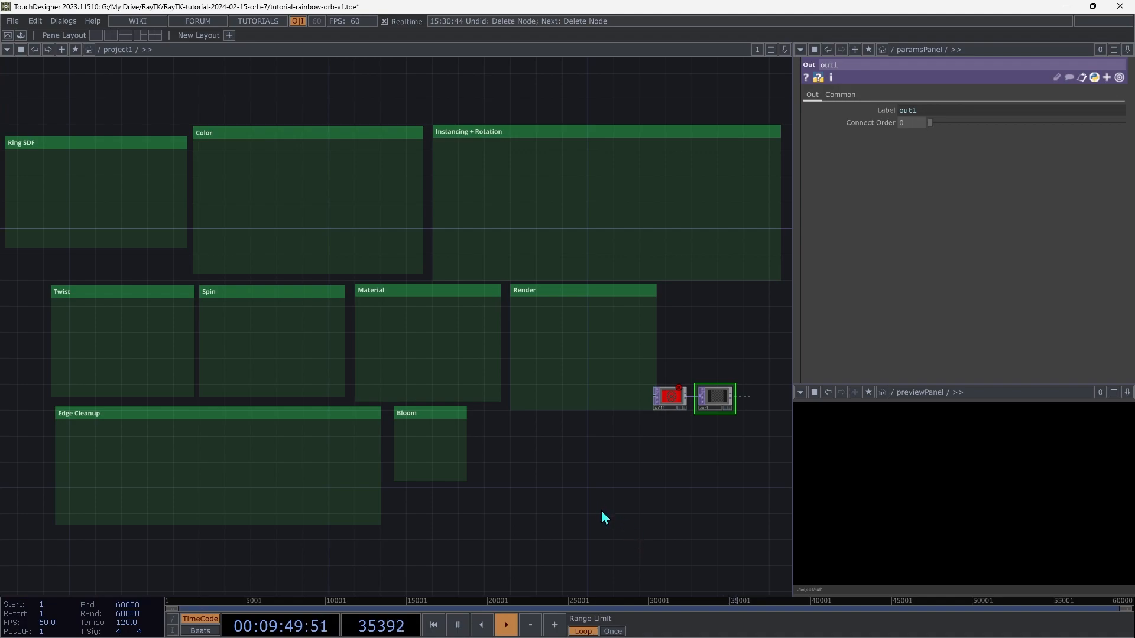
- Examine the root network containing the raytk component, and return to the project1 network
{"action": "key", "text": "u"}
{"action": "left_click_drag", "start_coordinate": [148, 128], "coordinate": [624, 244]}
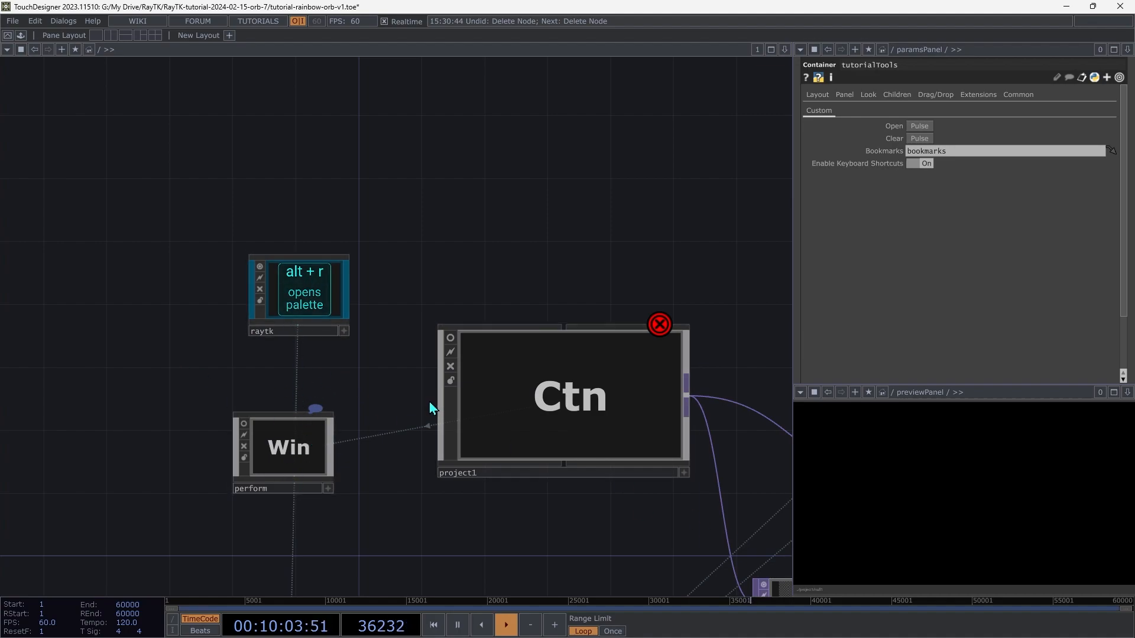
{"action": "left_click", "coordinate": [34, 50]}
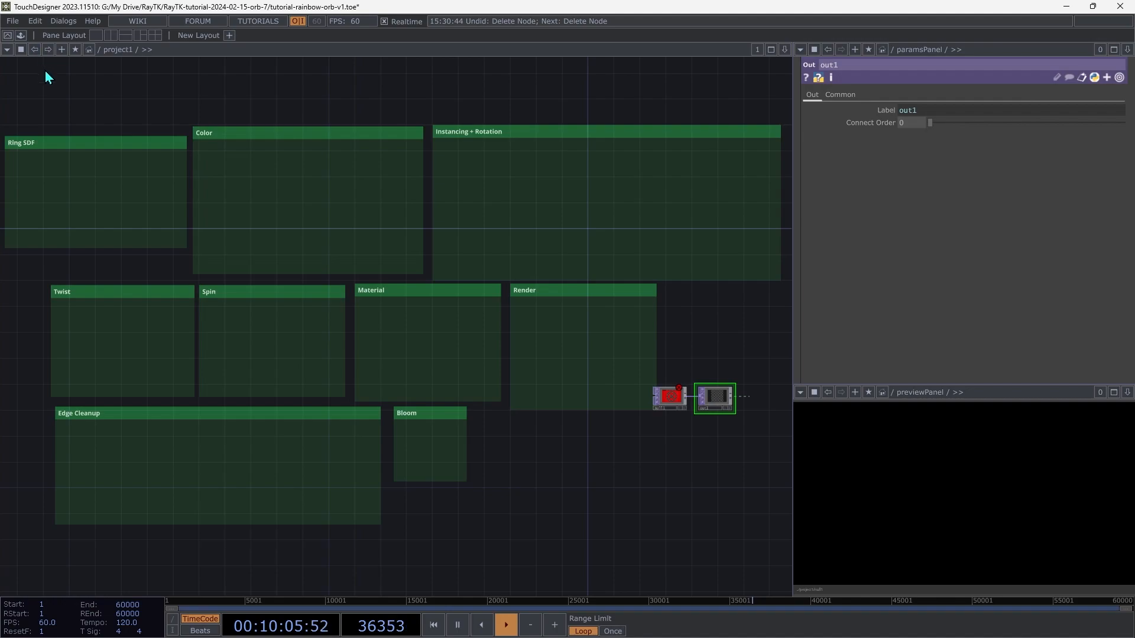
- Add a raymarchRender3D operator from the RayTK palette and place it inside the Render section
{"action": "scroll", "coordinate": [598, 455], "scroll_direction": "up", "scroll_amount": 3}
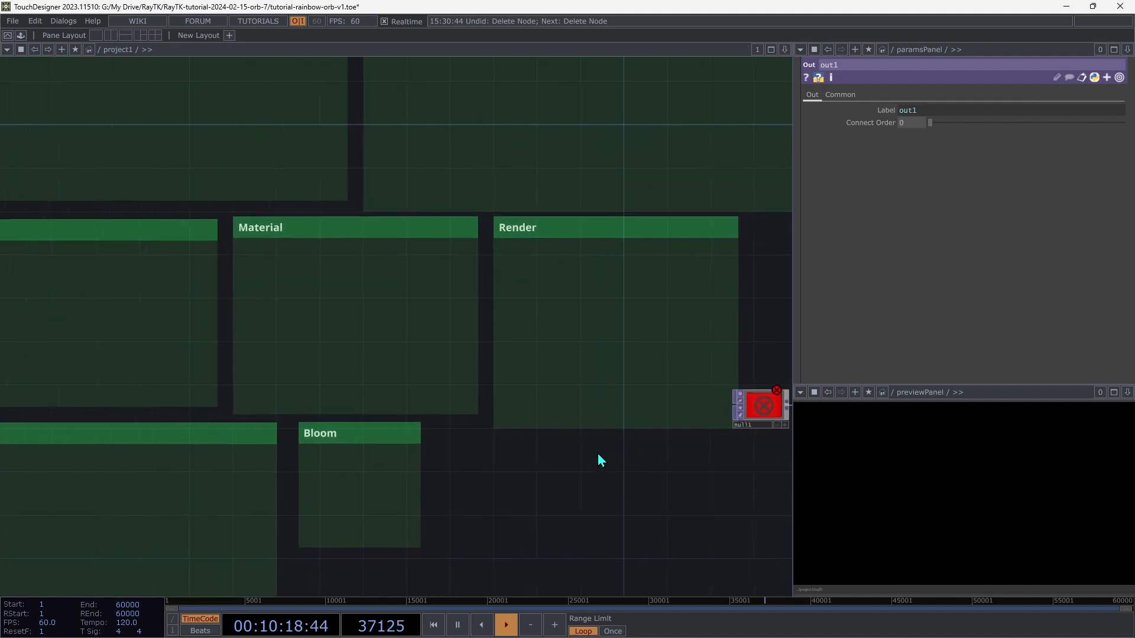
{"action": "scroll", "coordinate": [598, 453], "scroll_direction": "up", "scroll_amount": 2}
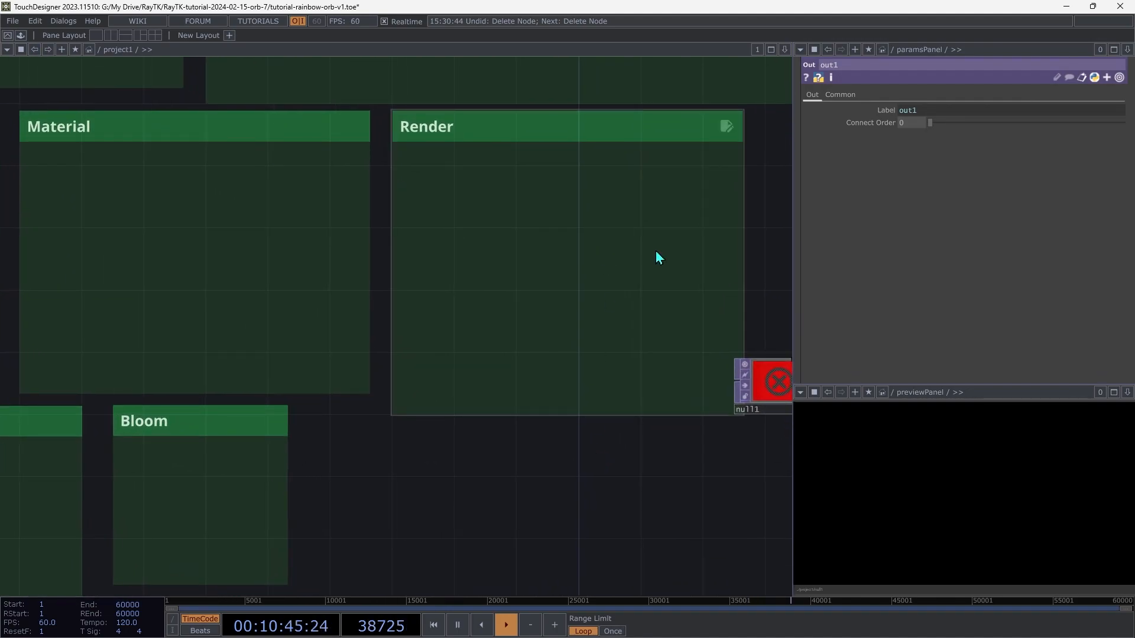
{"action": "key", "text": "alt+r"}
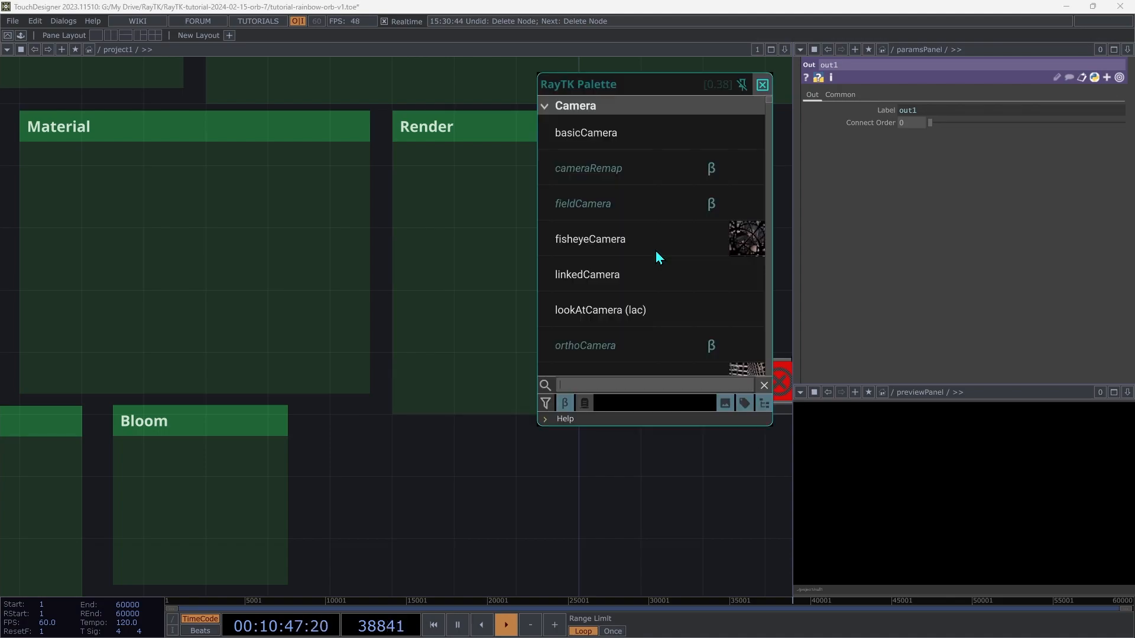
{"action": "type", "text": "raym"}
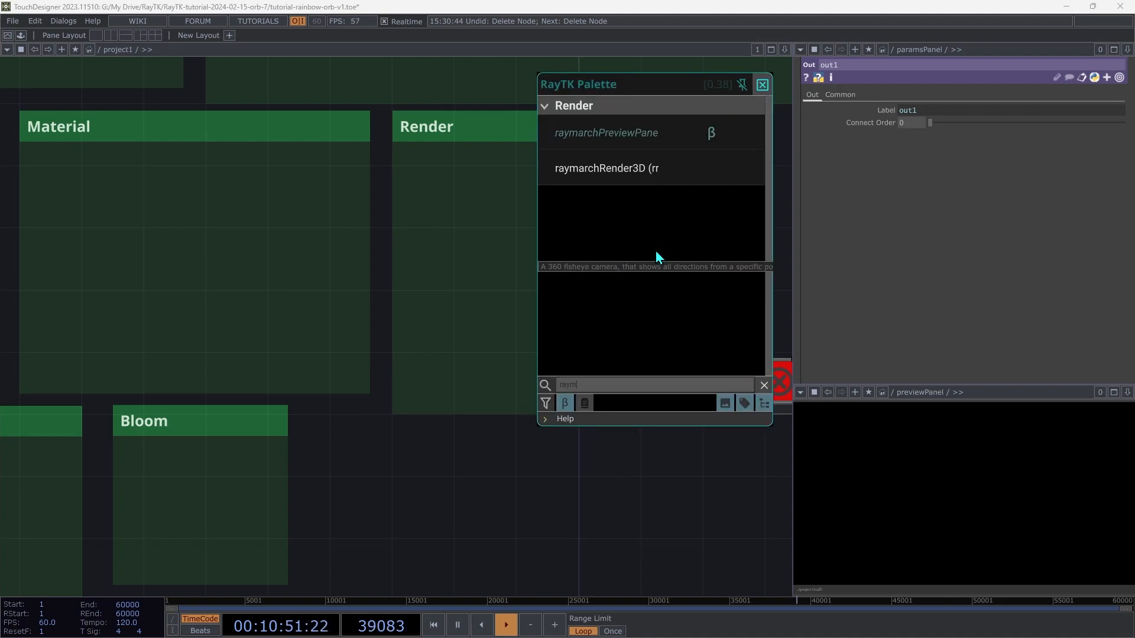
{"action": "left_click", "coordinate": [649, 168]}
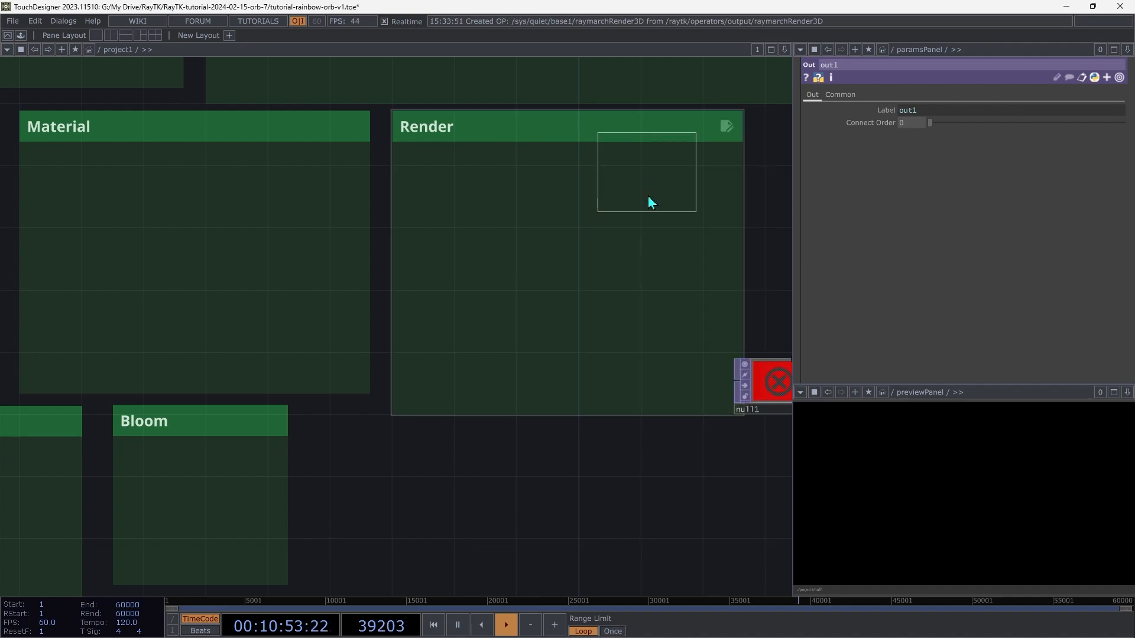
{"action": "left_click", "coordinate": [593, 258]}
{"action": "left_click_drag", "start_coordinate": [591, 255], "coordinate": [591, 240]}
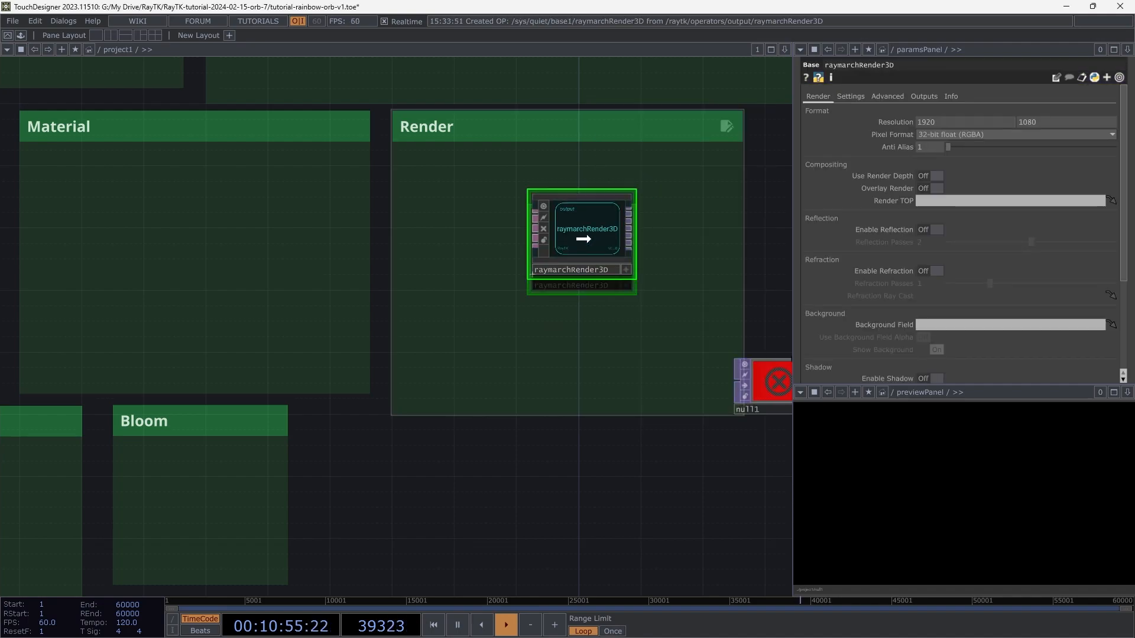
- Append a Null TOP to raymarchRender3D's first output and wire it into the existing null1
{"action": "left_click", "coordinate": [630, 214]}
{"action": "left_click", "coordinate": [702, 219]}
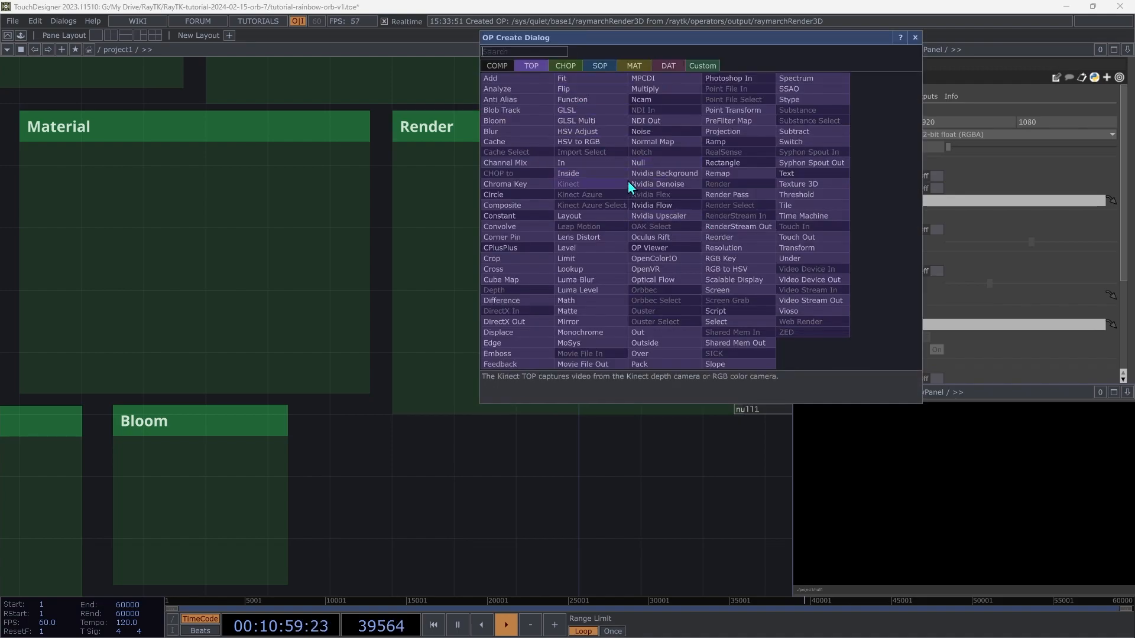
{"action": "left_click", "coordinate": [638, 162]}
{"action": "left_click", "coordinate": [698, 242]}
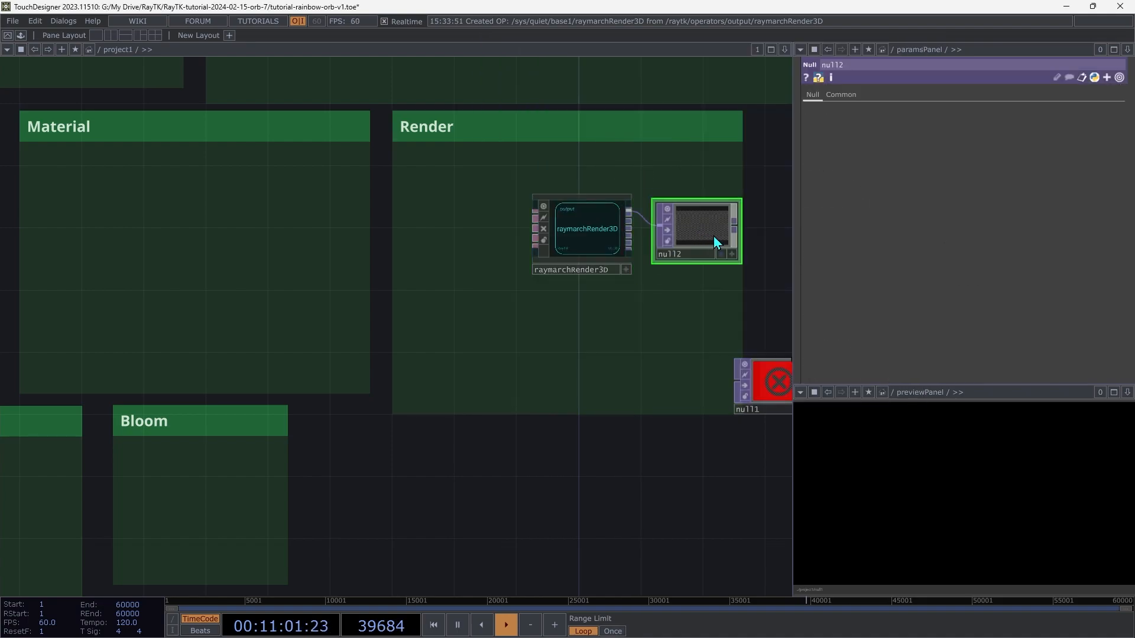
{"action": "left_click", "coordinate": [735, 228]}
{"action": "left_click", "coordinate": [717, 381]}
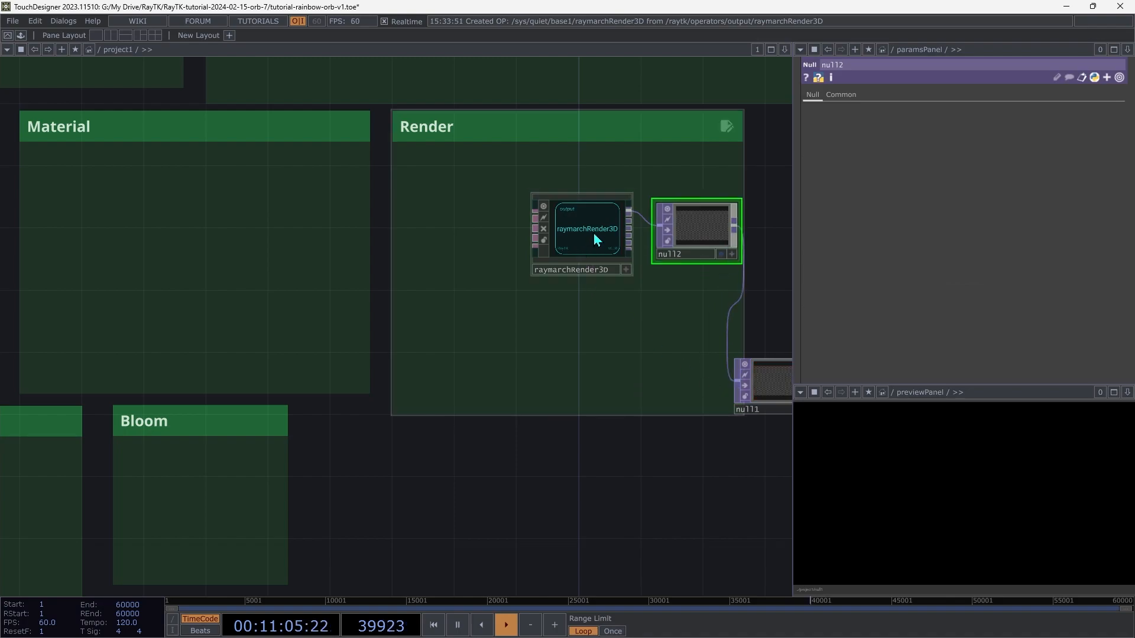
- Add a Look At Camera to raymarchRender3D and place it in the Render section
{"action": "left_click", "coordinate": [593, 229]}
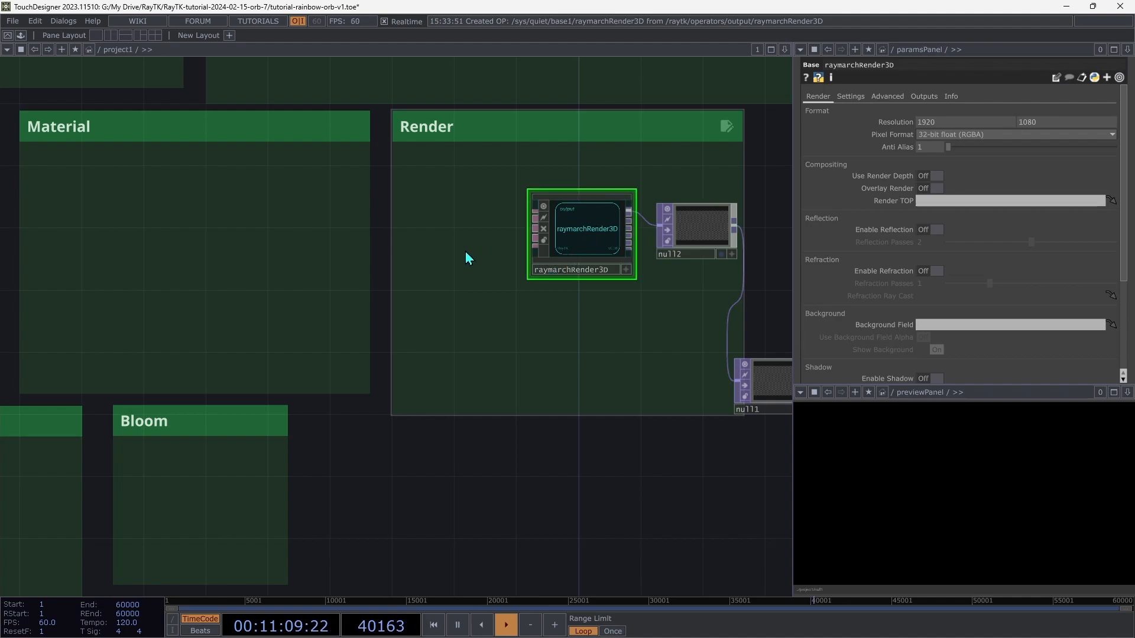
{"action": "key", "text": "alt+r"}
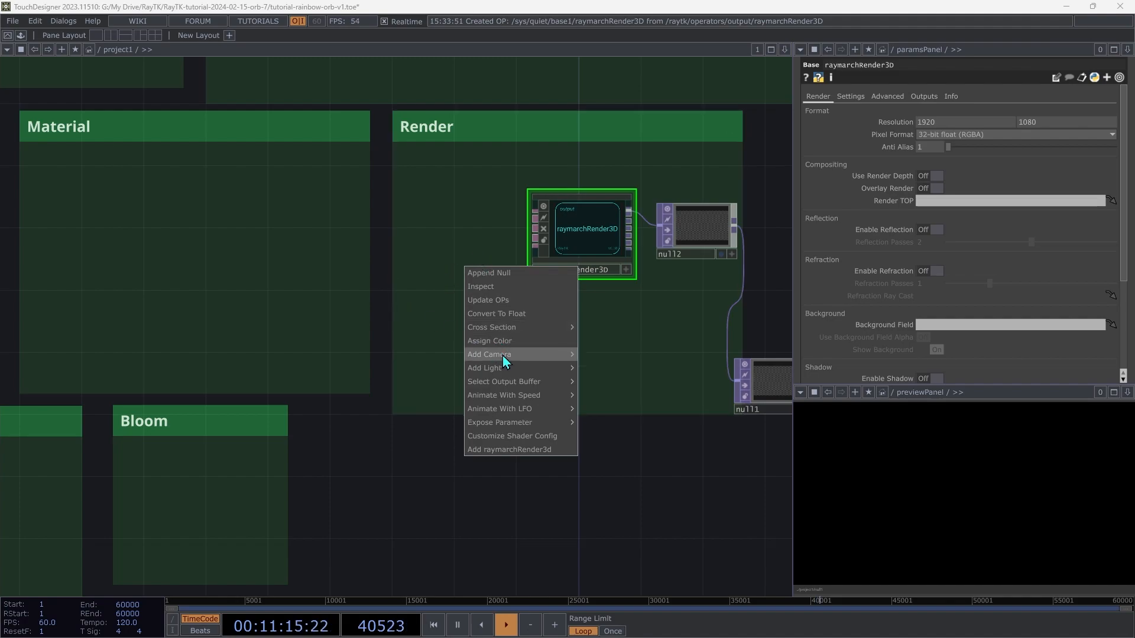
{"action": "mouse_move", "coordinate": [505, 356]}
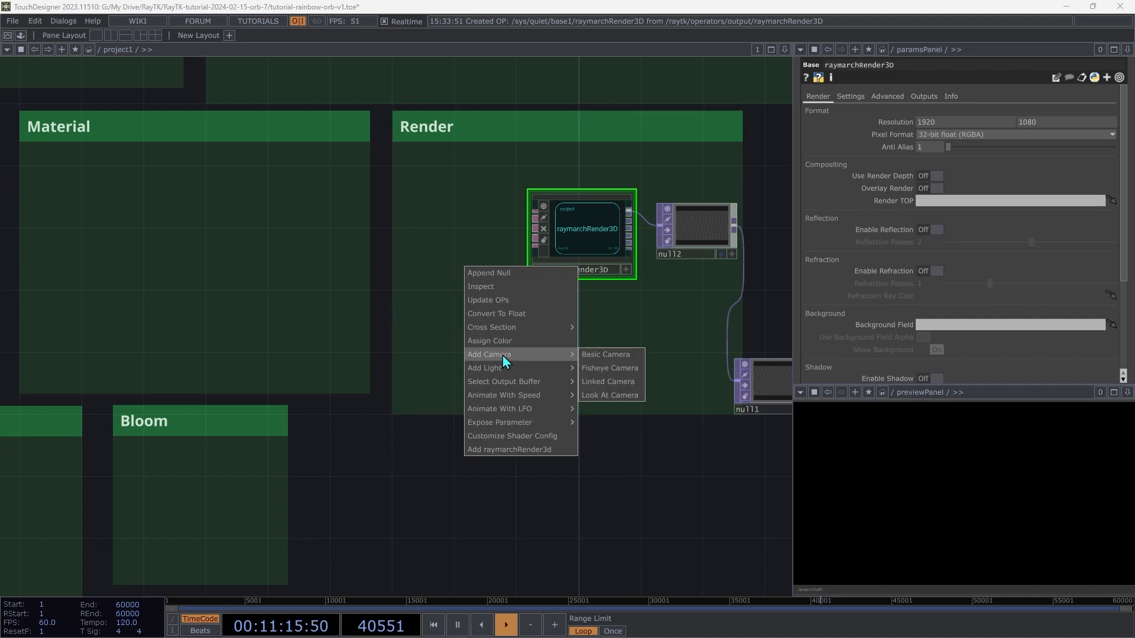
{"action": "left_click", "coordinate": [635, 396]}
{"action": "left_click", "coordinate": [377, 319]}
{"action": "left_click_drag", "start_coordinate": [428, 338], "coordinate": [529, 296]}
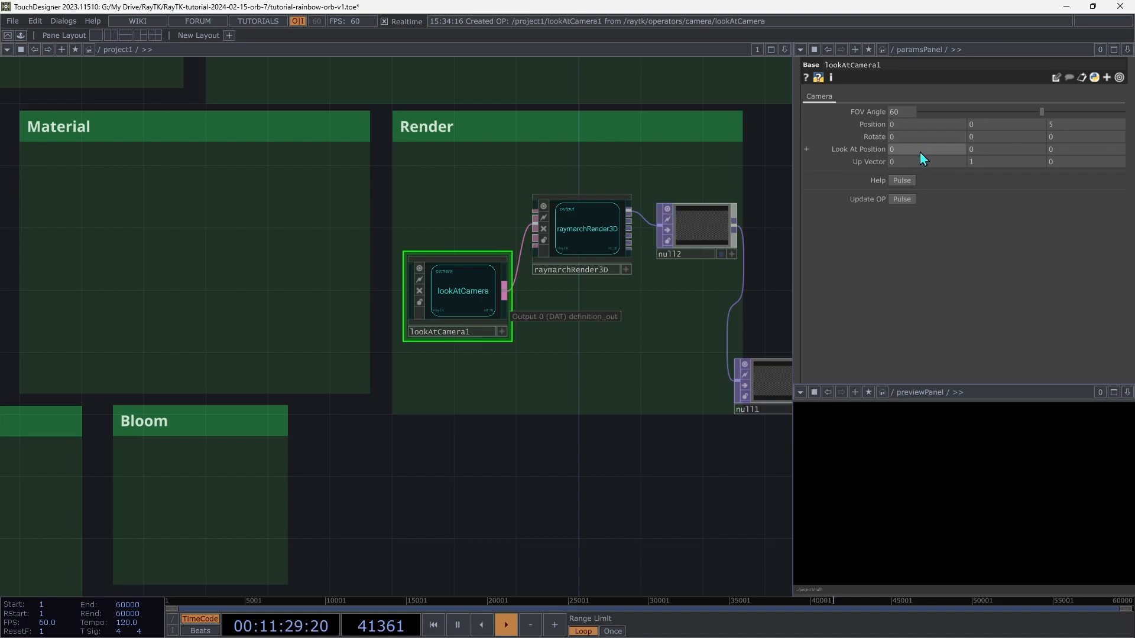
- Set the look-at camera's X position to 1 and Y position to 1
{"action": "left_click", "coordinate": [917, 126]}
{"action": "type", "text": "1"}
{"action": "key", "text": "Tab"}
{"action": "type", "text": "1"}
{"action": "key", "text": "Tab"}
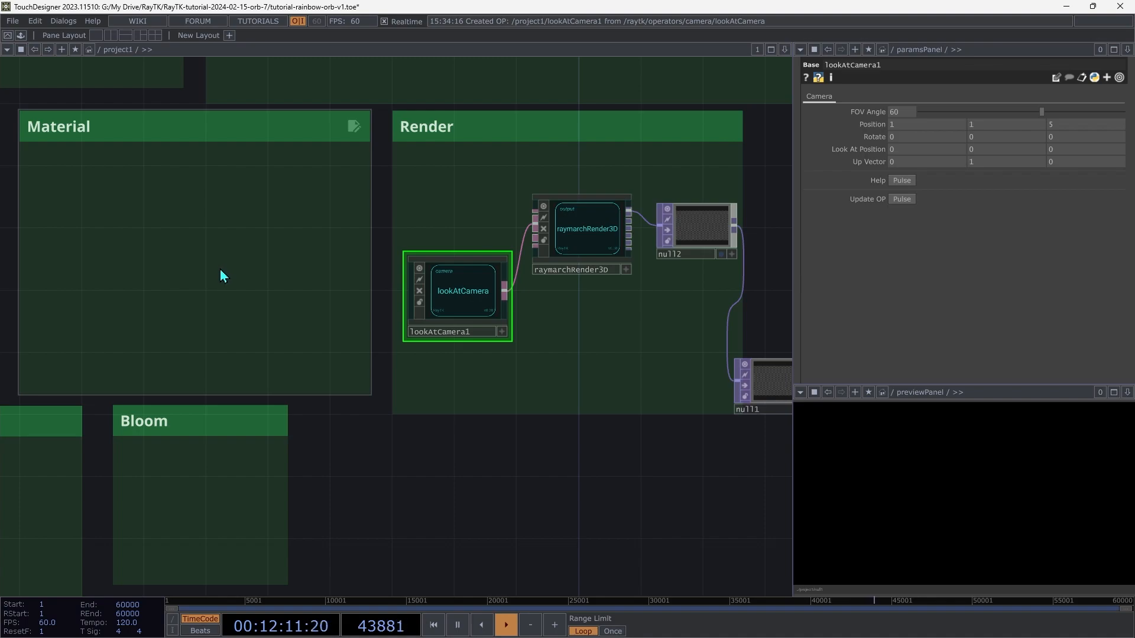
- Add a prismSdf operator from the RayTK palette and connect it to raymarchRender3D's first input
{"action": "key", "text": "alt+r"}
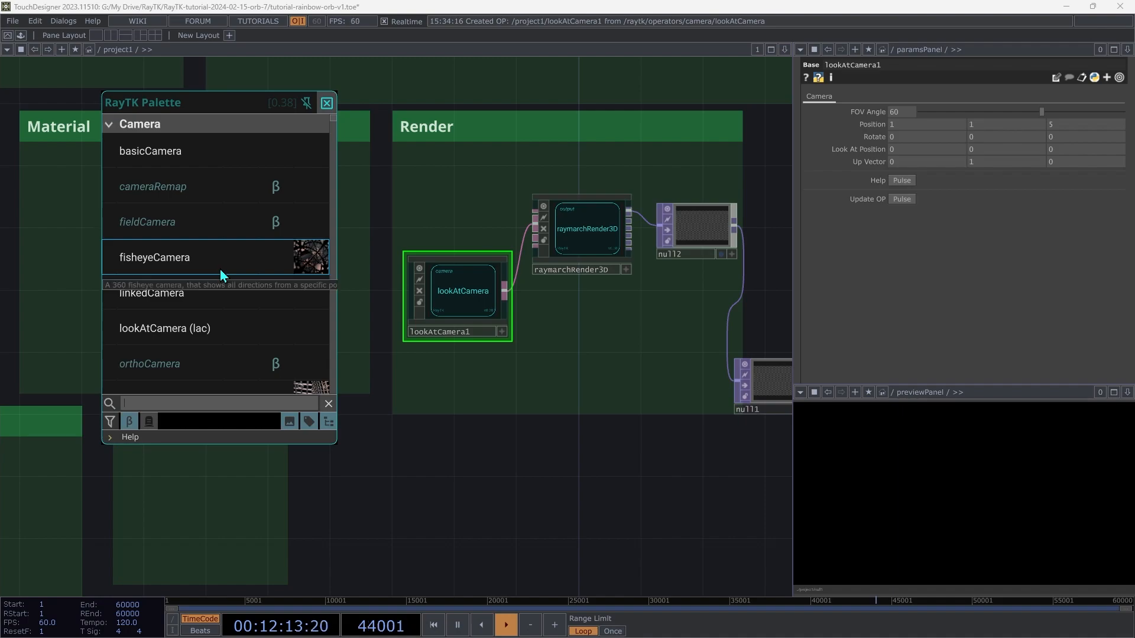
{"action": "type", "text": "pri"}
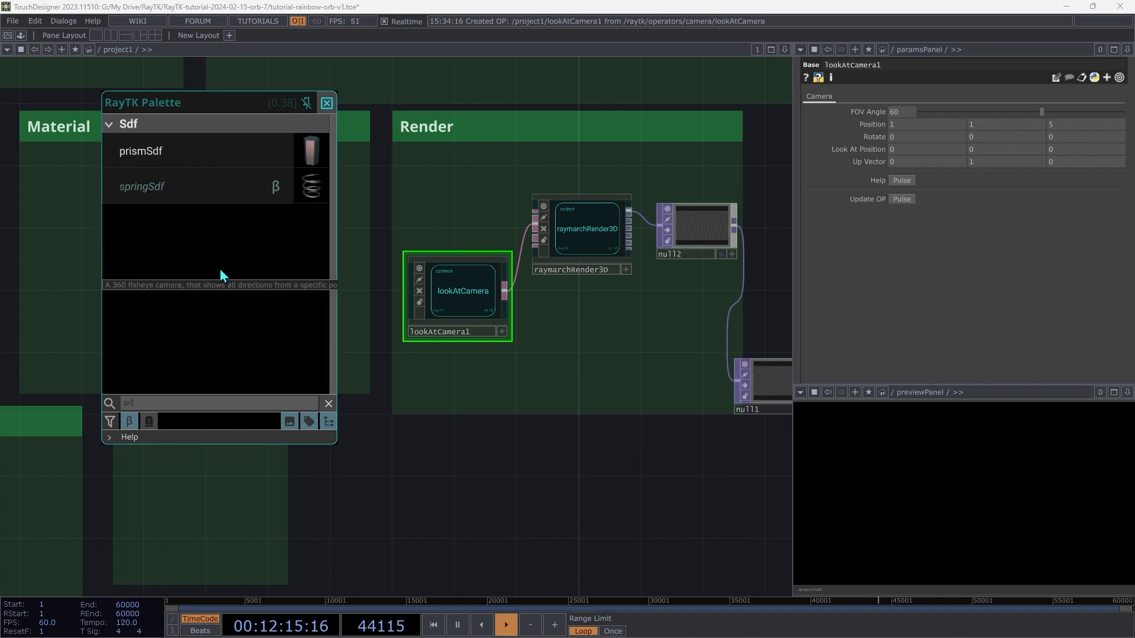
{"action": "left_click", "coordinate": [218, 155]}
{"action": "left_click", "coordinate": [252, 230]}
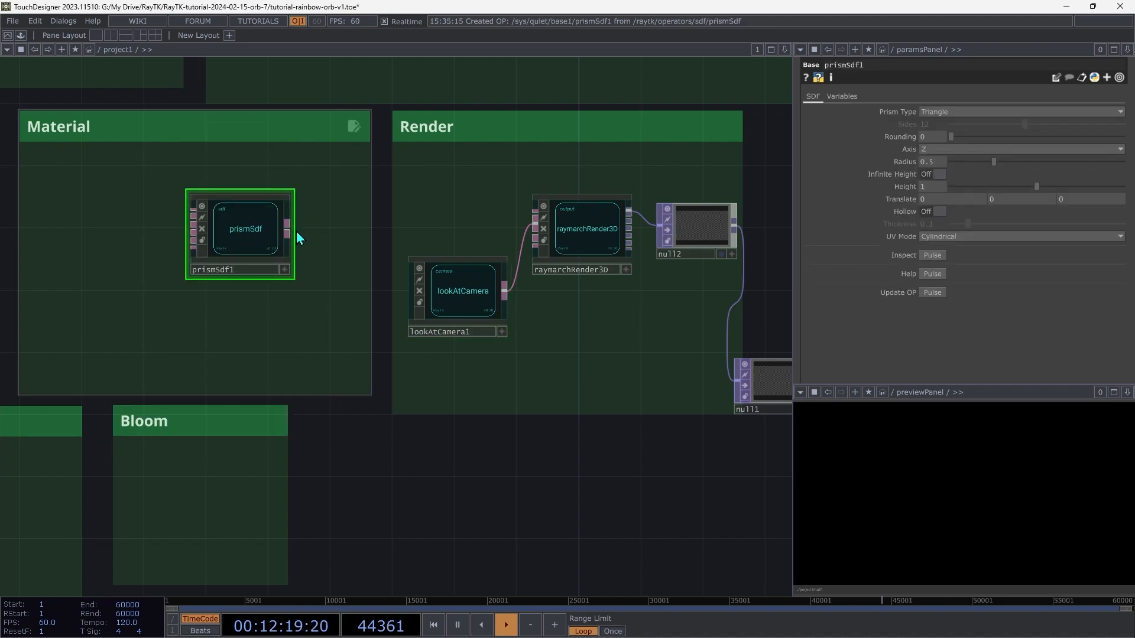
{"action": "left_click_drag", "start_coordinate": [288, 229], "coordinate": [509, 211]}
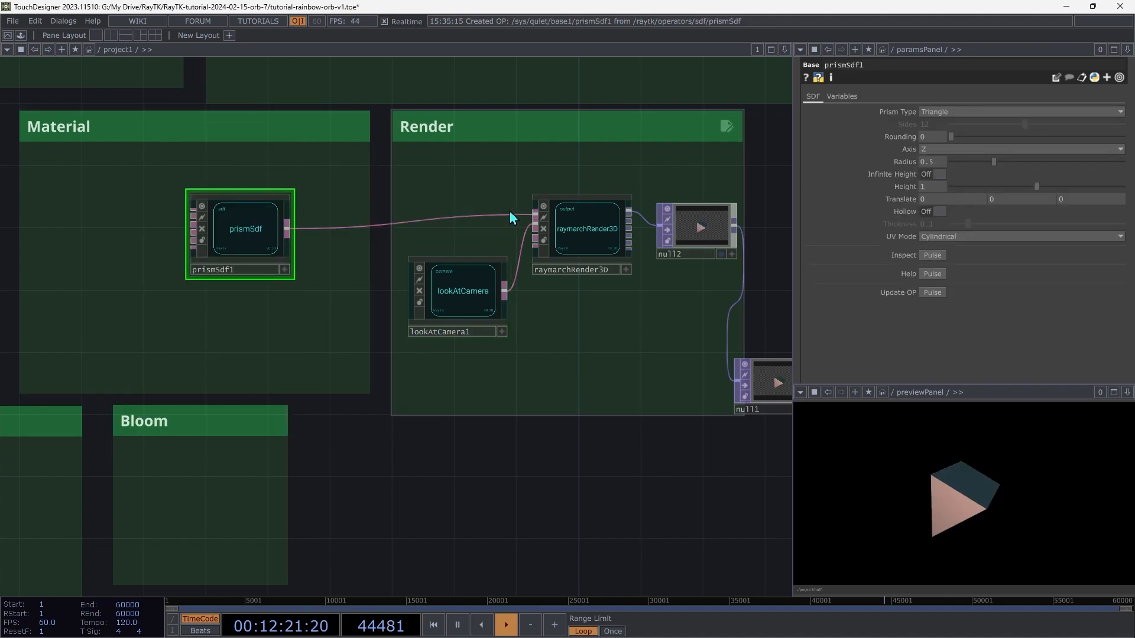
- Move the prismSdf operator from the Material section into the Ring SDF section
{"action": "scroll", "coordinate": [510, 226], "scroll_direction": "down", "scroll_amount": 10}
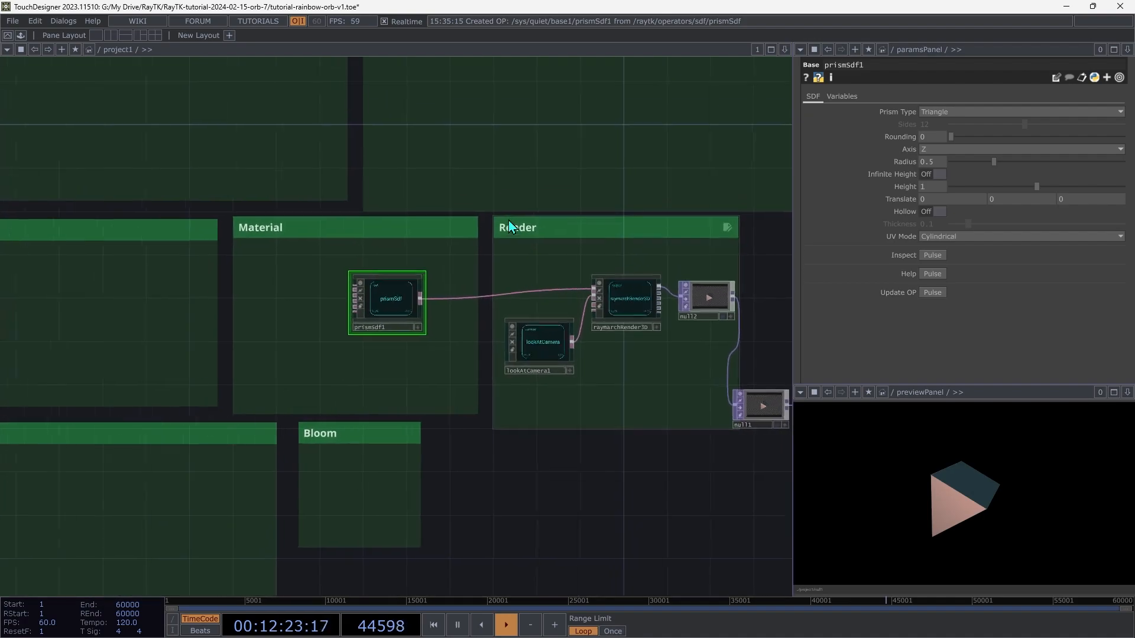
{"action": "left_click_drag", "start_coordinate": [464, 348], "coordinate": [164, 190]}
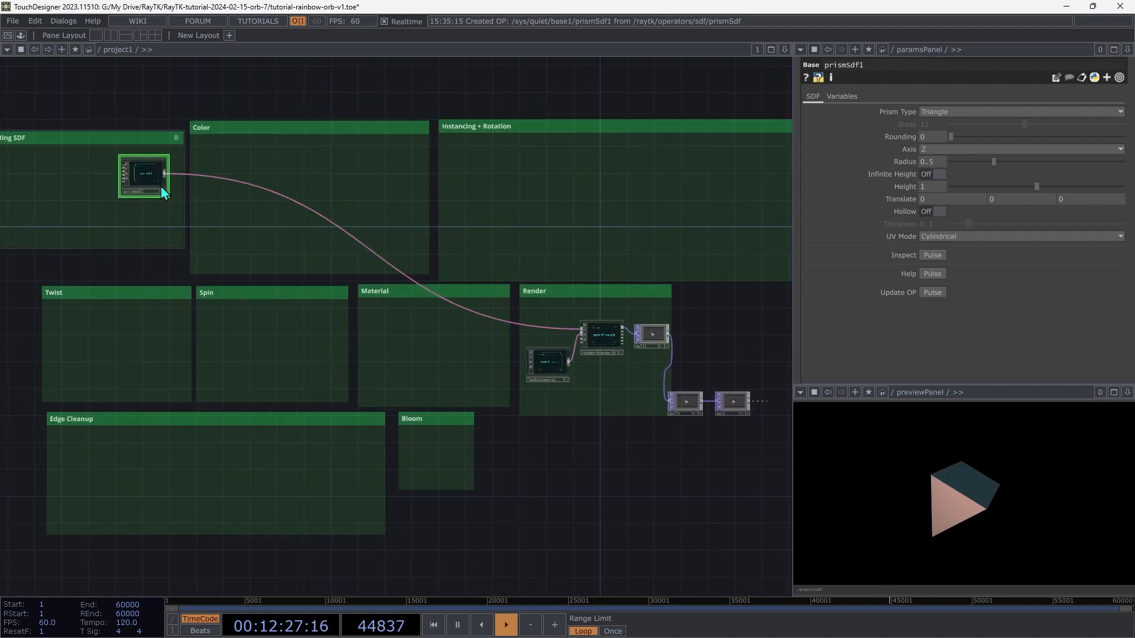
- Make the prism hollow and set its height to .1 and radius to 1
{"action": "scroll", "coordinate": [161, 186], "scroll_direction": "up", "scroll_amount": 8}
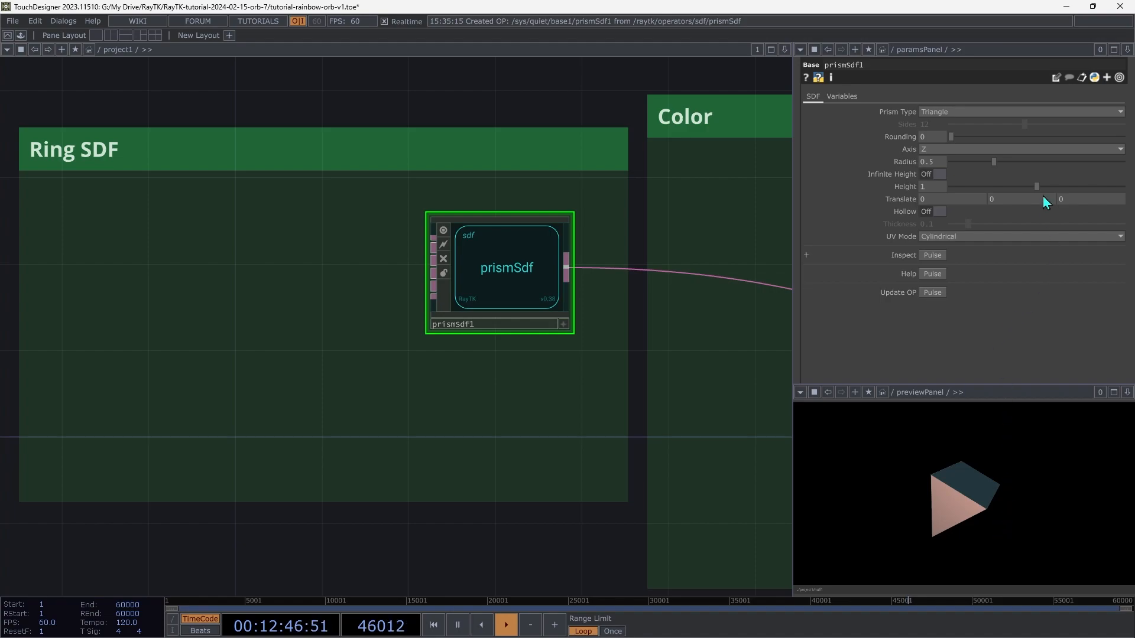
{"action": "left_click", "coordinate": [936, 213]}
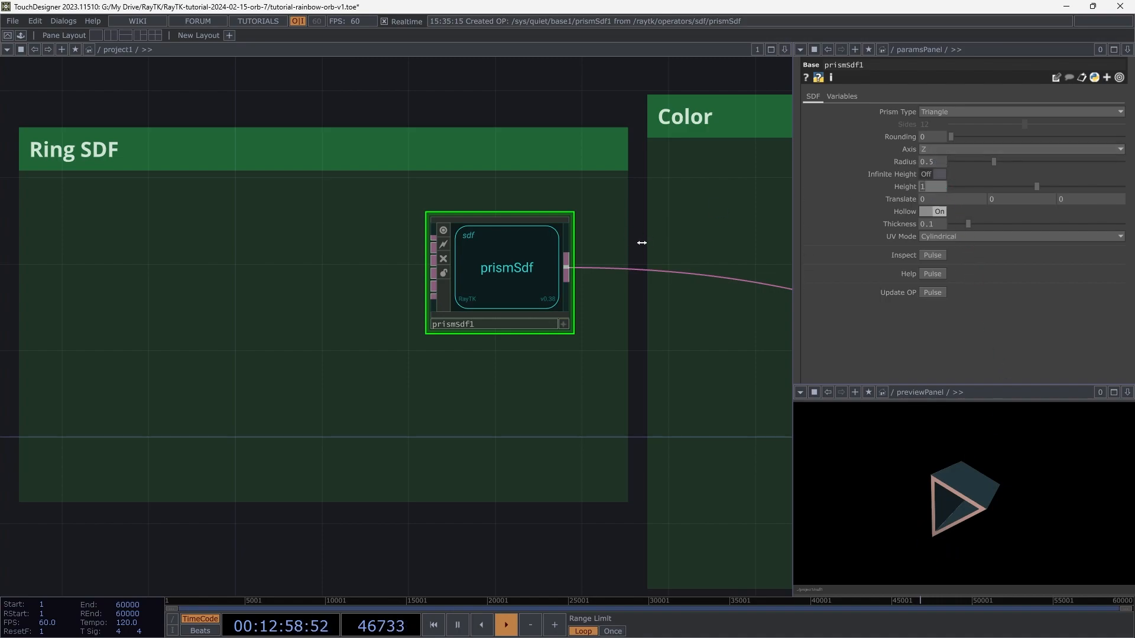
{"action": "key", "text": "Return"}
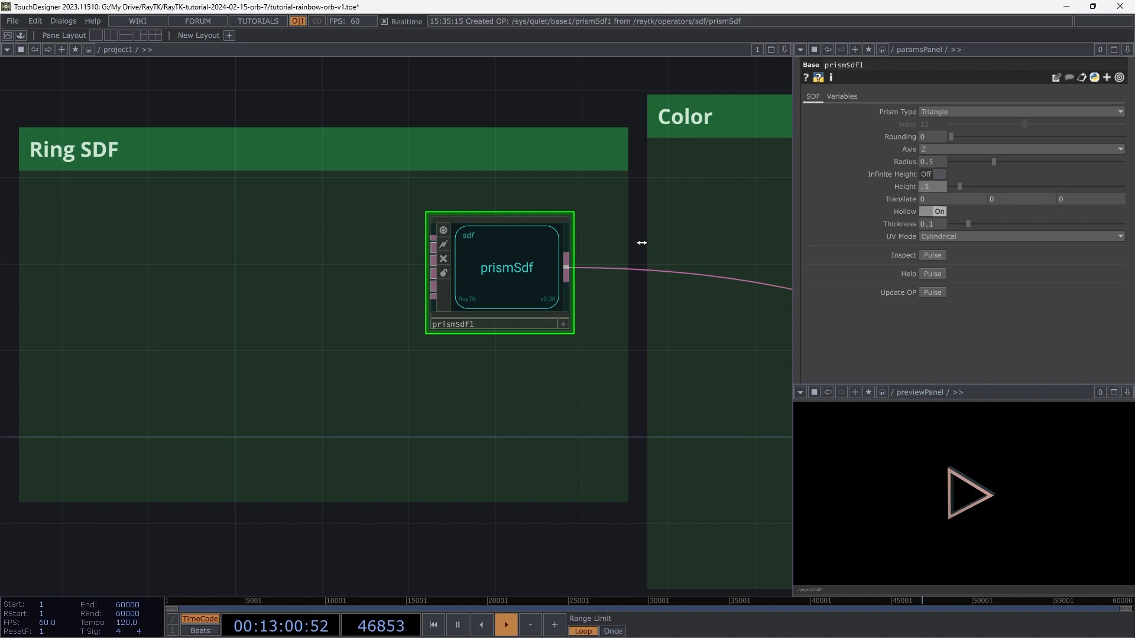
{"action": "type", "text": "1"}
{"action": "key", "text": "Tab"}
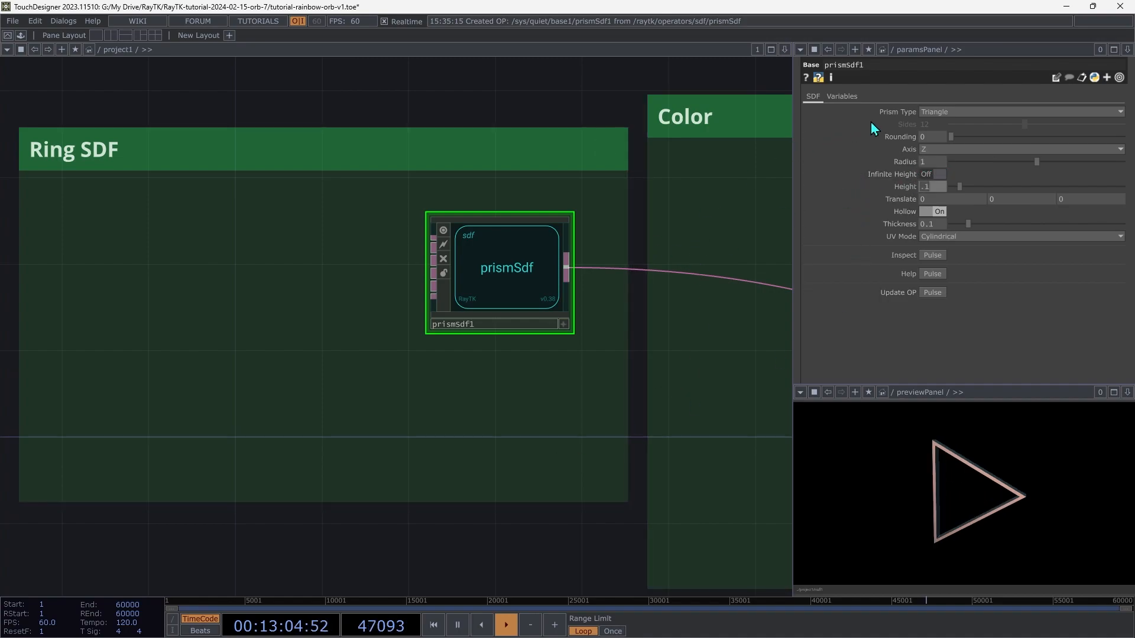
- Set the prism type to Octagon, checking the available types and keeping that choice
{"action": "left_click", "coordinate": [966, 111]}
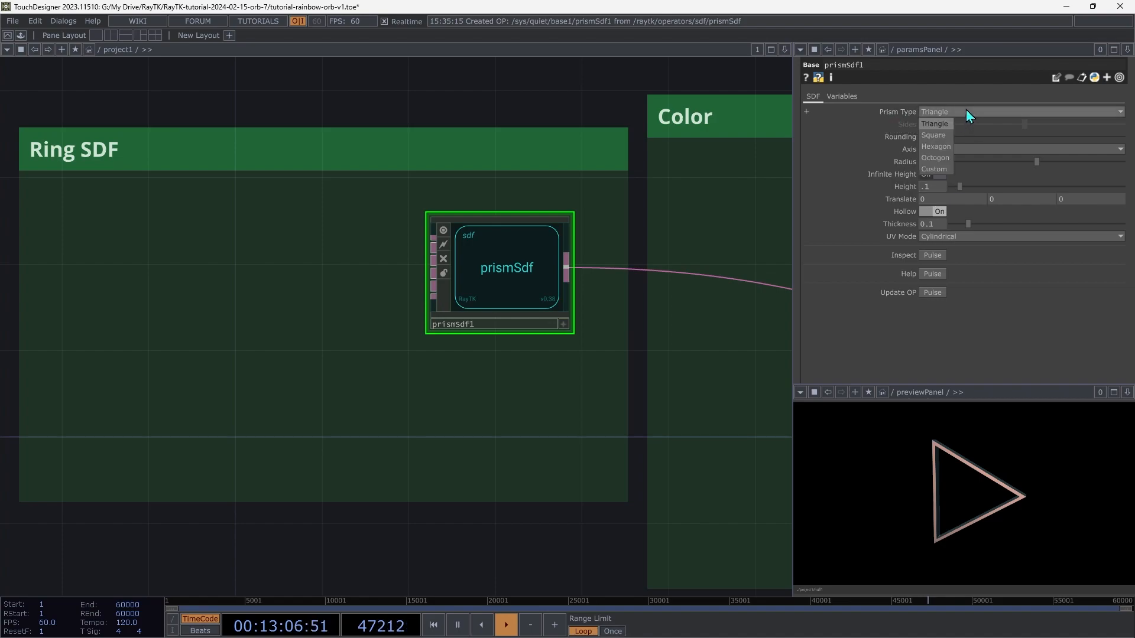
{"action": "left_click", "coordinate": [936, 158]}
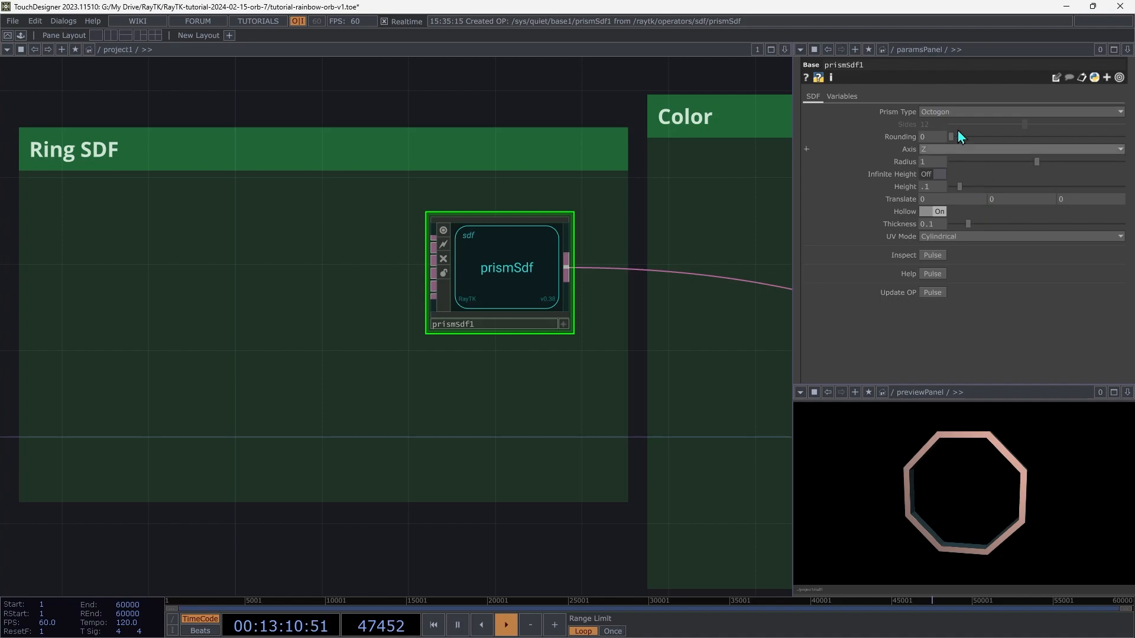
{"action": "left_click", "coordinate": [949, 111]}
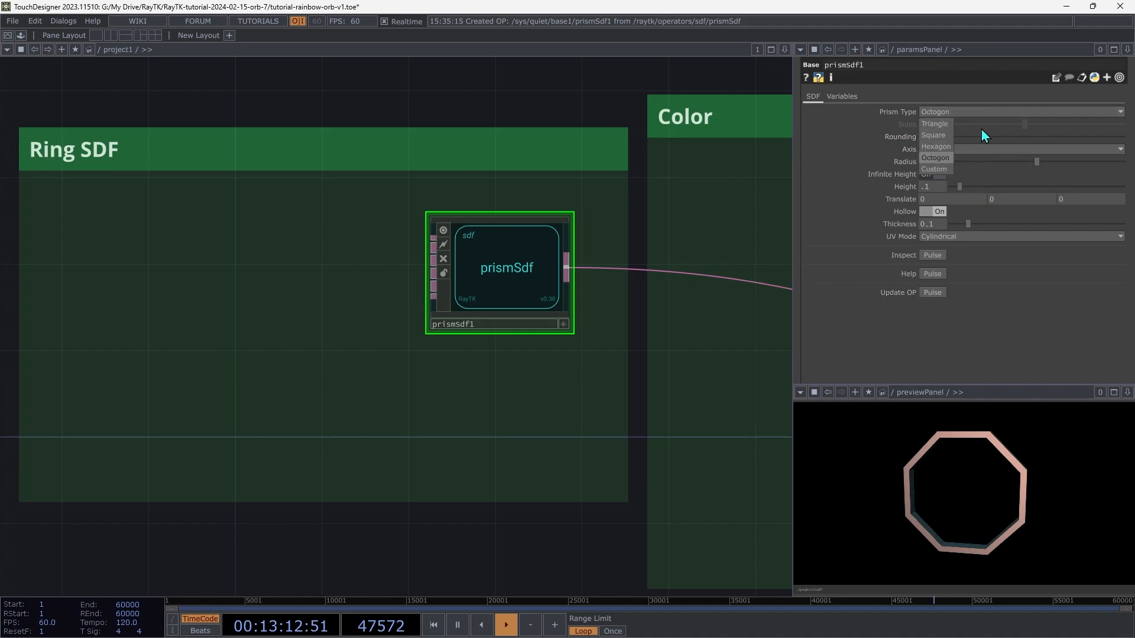
{"action": "left_click", "coordinate": [1000, 113]}
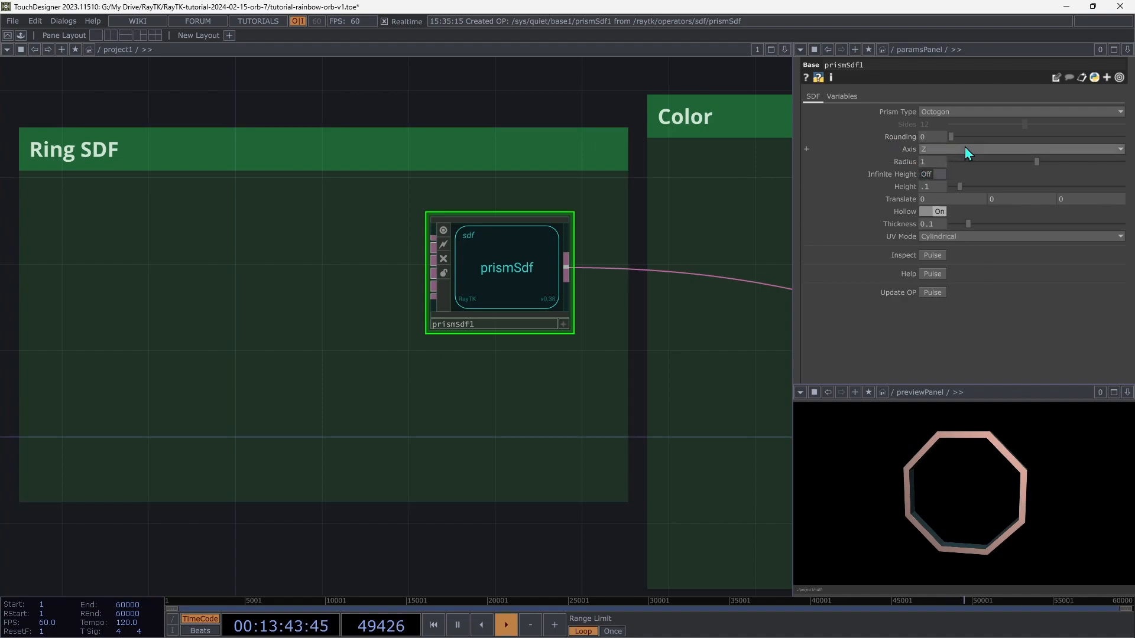
- Try different rounding values on the prism, including about 6 and 1, ending back at 0
{"action": "left_click_drag", "start_coordinate": [956, 137], "coordinate": [1124, 154]}
{"action": "middle_click_drag", "start_coordinate": [944, 142], "coordinate": [935, 120]}
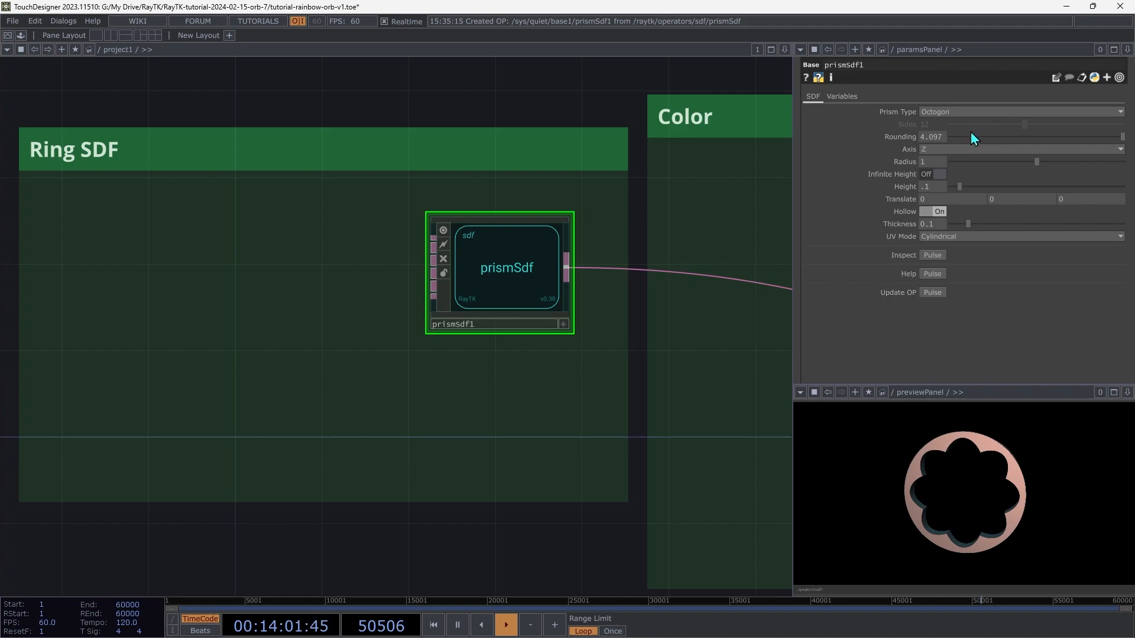
{"action": "middle_click_drag", "start_coordinate": [932, 120], "coordinate": [932, 120]}
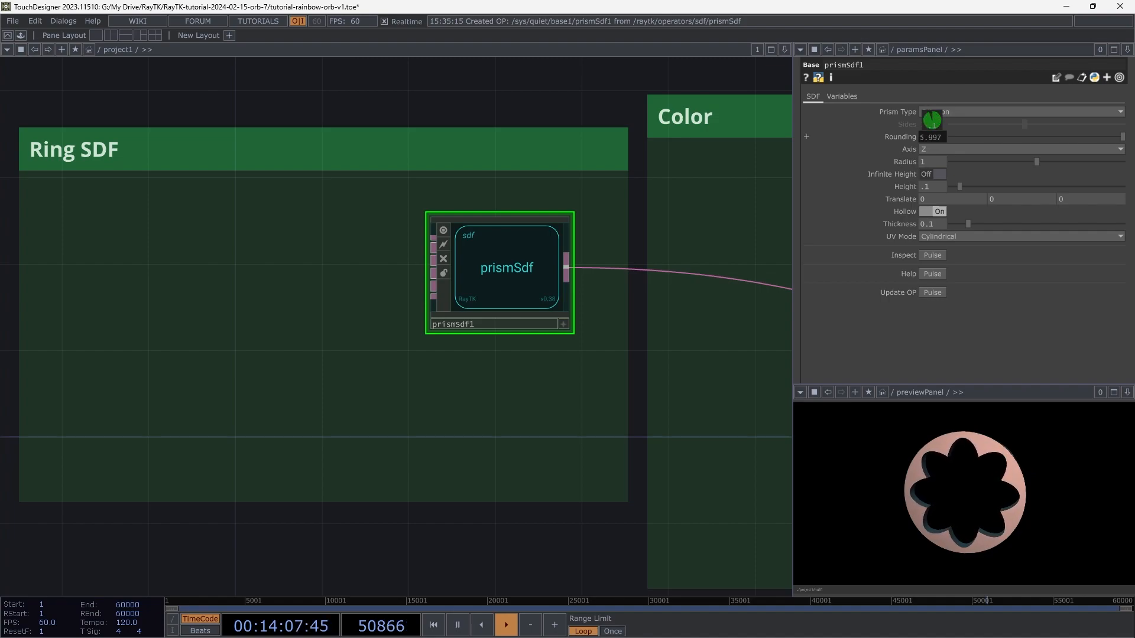
{"action": "left_click", "coordinate": [941, 137]}
{"action": "type", "text": "1"}
{"action": "key", "text": "Tab"}
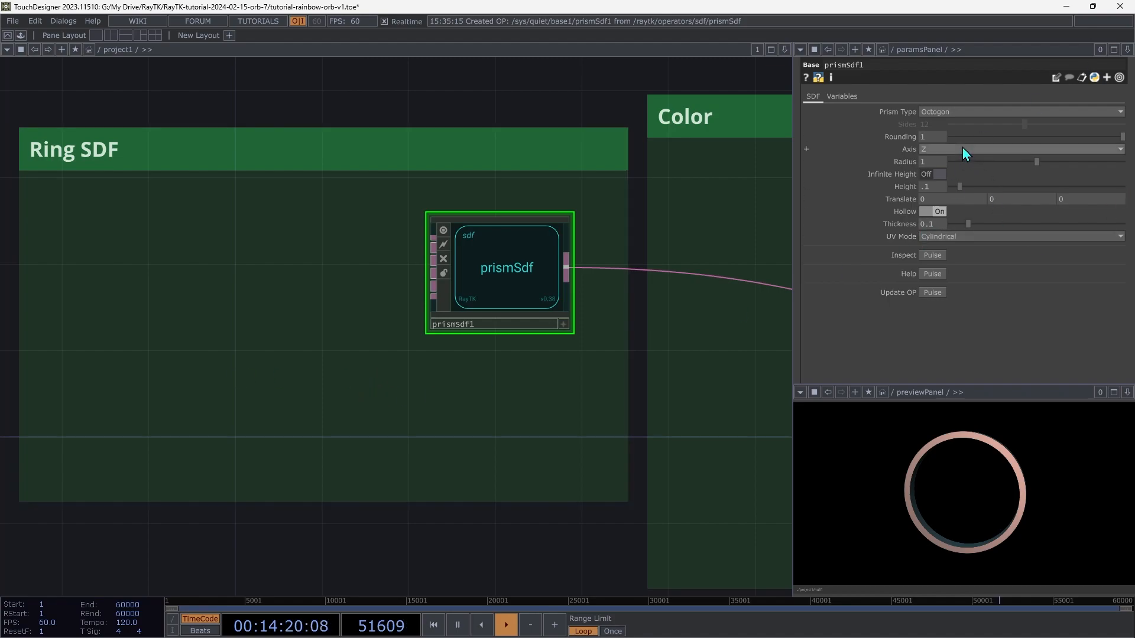
{"action": "left_click_drag", "start_coordinate": [966, 136], "coordinate": [946, 138]}
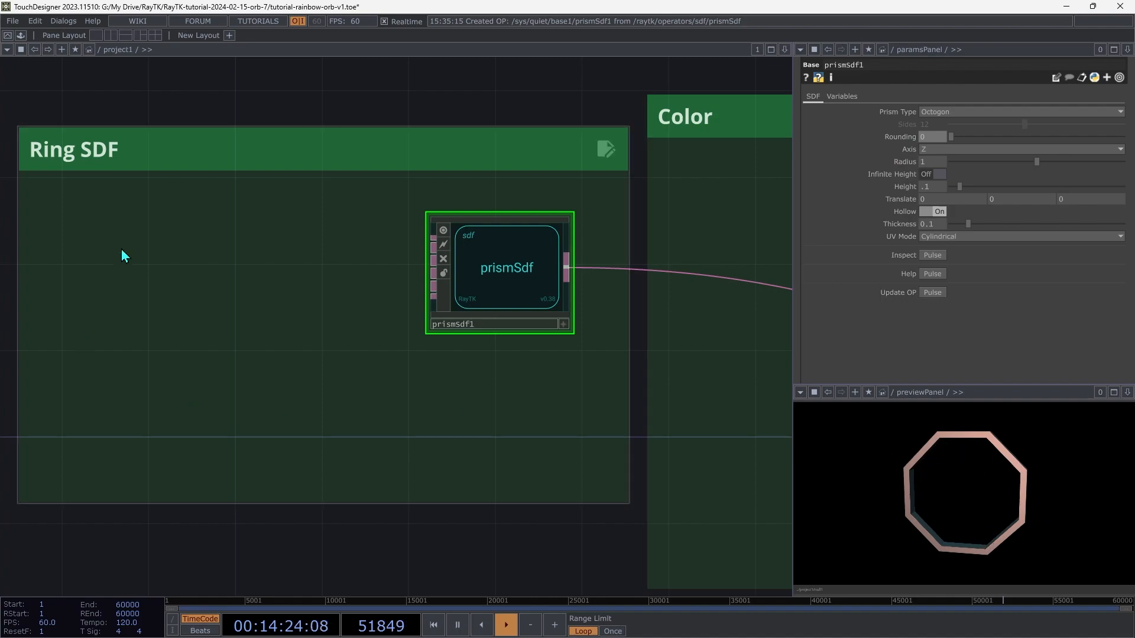
- Add a waveField operator from the RayTK palette and place it in the Ring SDF section, upstream of prismSdf
{"action": "key", "text": "alt+r"}
{"action": "type", "text": "wab"}
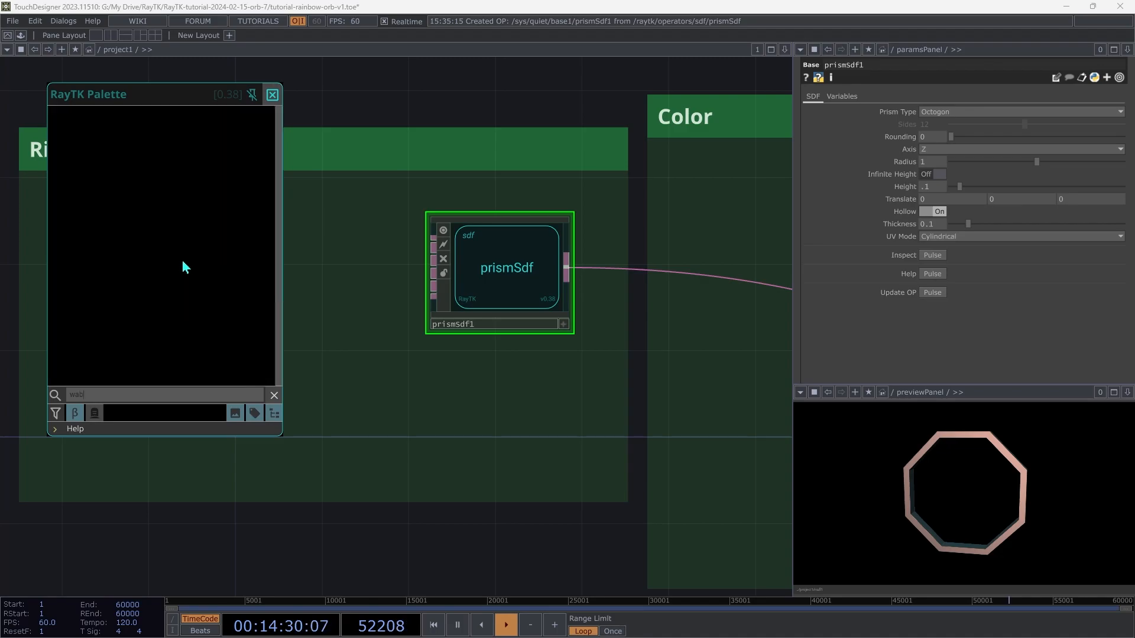
{"action": "key", "text": "BackSpace"}
{"action": "type", "text": "vef"}
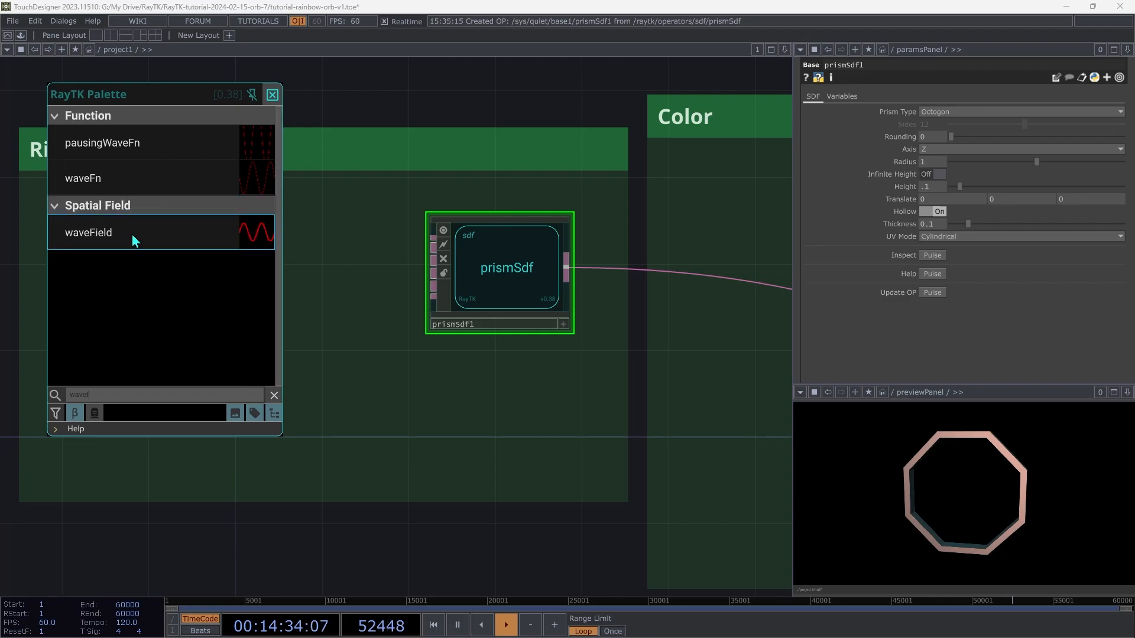
{"action": "left_click", "coordinate": [133, 233]}
{"action": "left_click", "coordinate": [152, 290]}
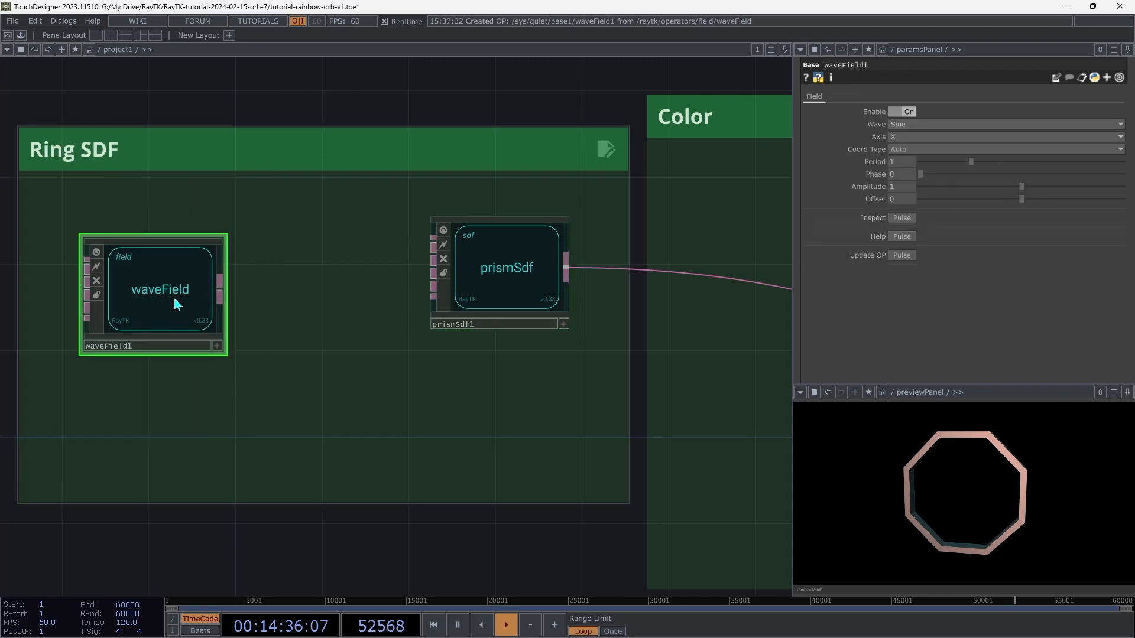
{"action": "left_click_drag", "start_coordinate": [169, 312], "coordinate": [146, 312]}
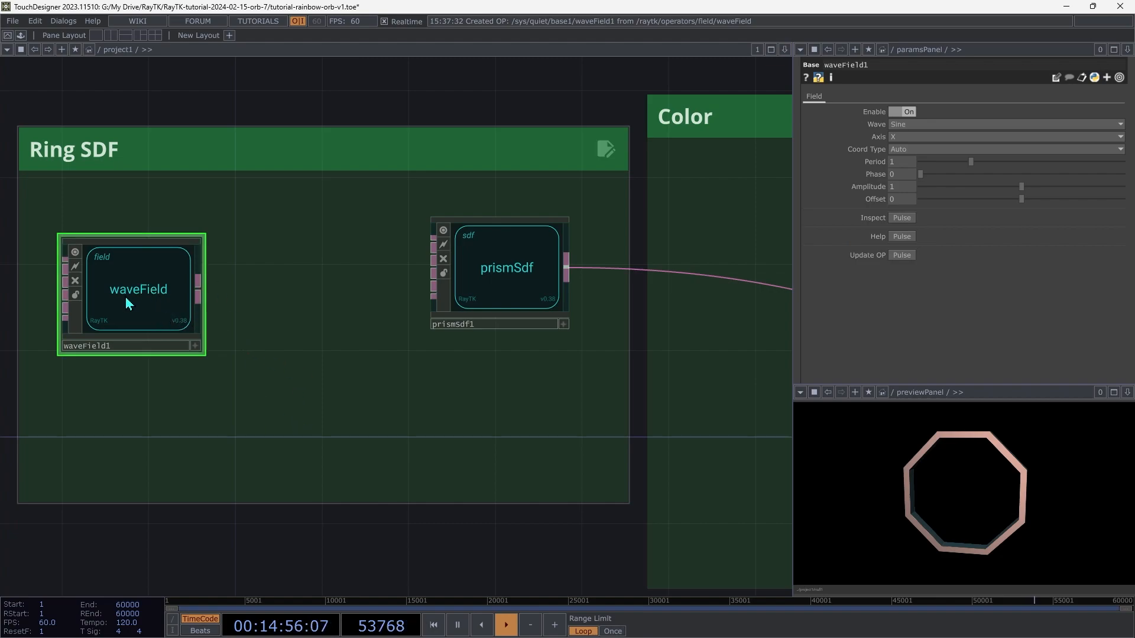
- Append a simple field rescale to the waveField and connect its output to prismSdf's rounding field input
{"action": "right_click", "coordinate": [264, 319]}
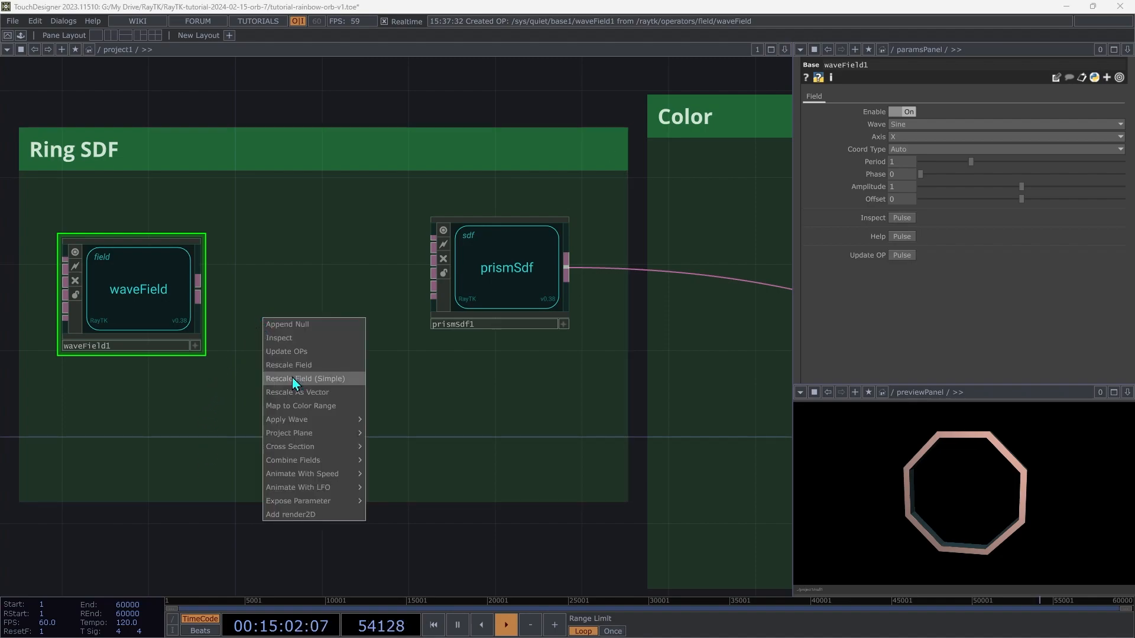
{"action": "left_click", "coordinate": [323, 382]}
{"action": "left_click_drag", "start_coordinate": [403, 295], "coordinate": [339, 294]}
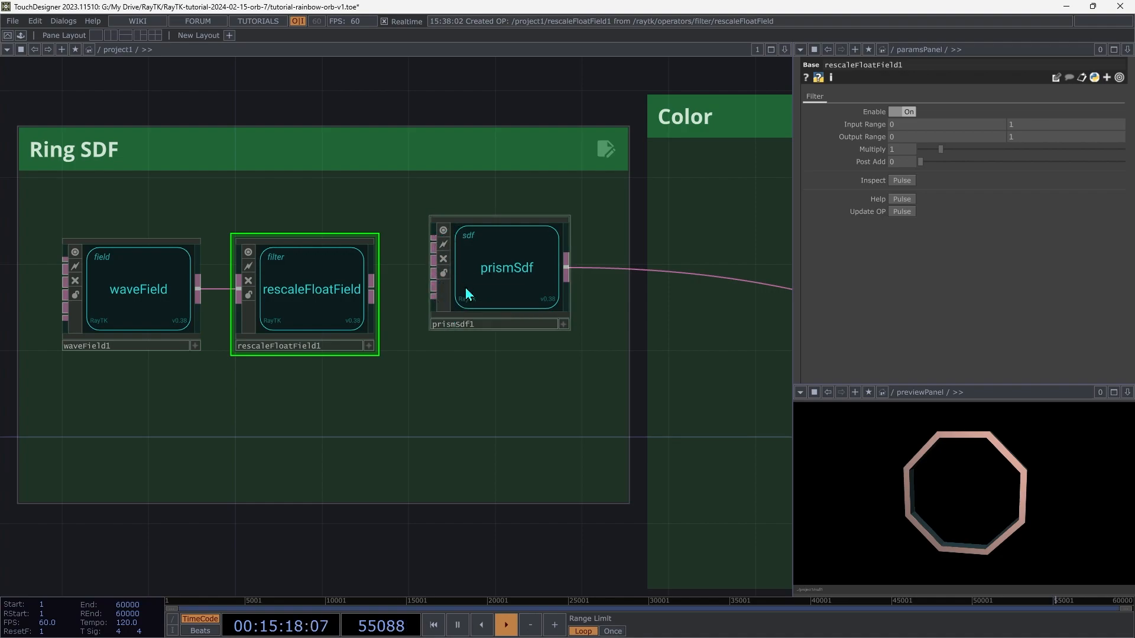
{"action": "mouse_move", "coordinate": [438, 304]}
{"action": "left_mouse_down"}
{"action": "mouse_move", "coordinate": [412, 314]}
{"action": "mouse_move", "coordinate": [373, 300]}
{"action": "left_mouse_up"}
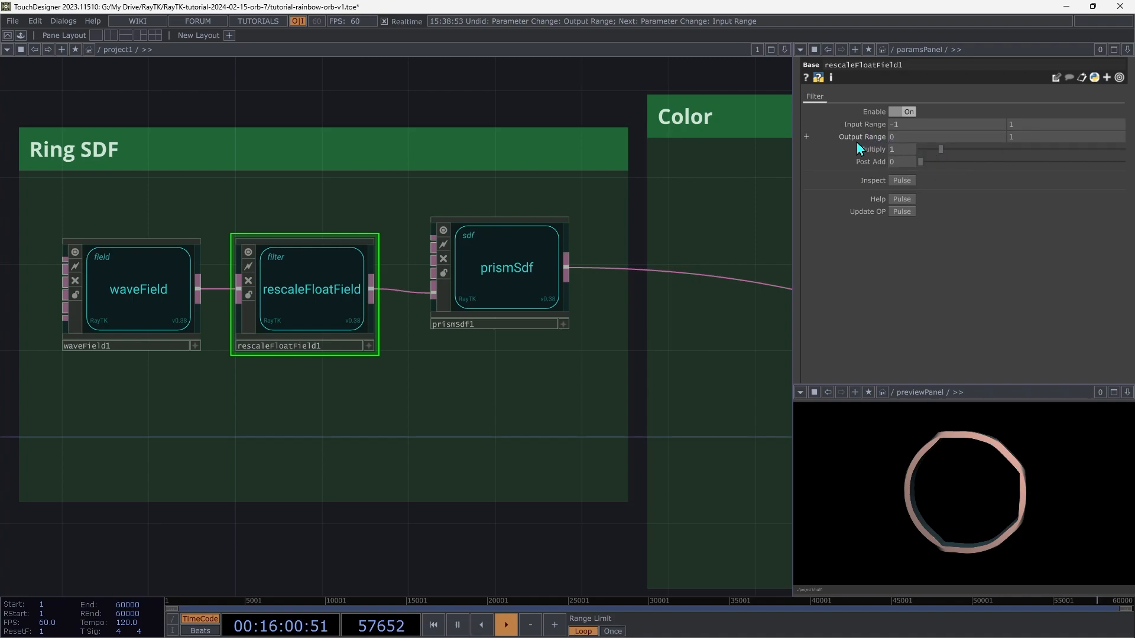
- Set rescaleFloatField's input range to -1 to 1 and its output range to 0 to 4
{"action": "left_click", "coordinate": [1059, 140]}
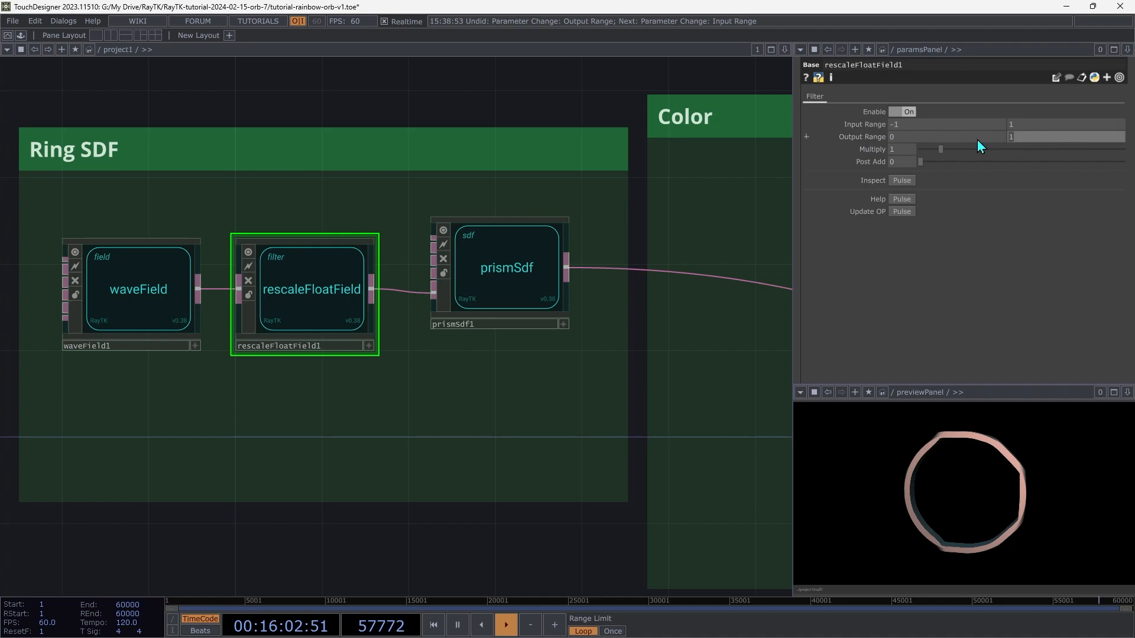
{"action": "key", "text": "Tab"}
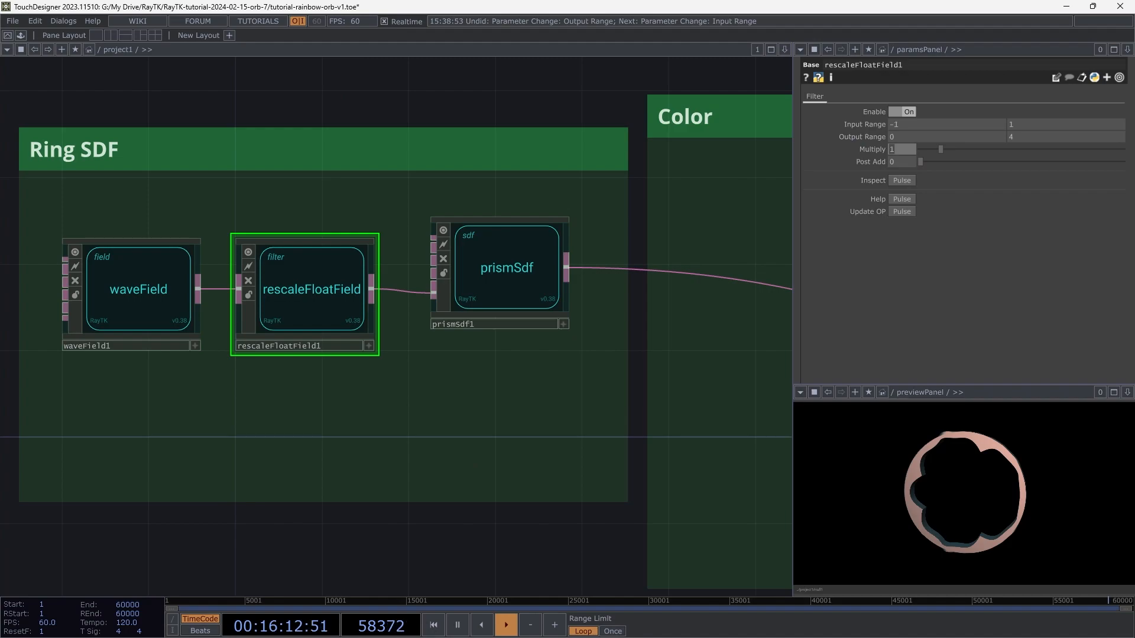
- Try shifting the waveField's phase, leave it at 0, and make its Wave parameter read-only
{"action": "left_click", "coordinate": [160, 314]}
{"action": "mouse_move", "coordinate": [925, 176]}
{"action": "left_mouse_down"}
{"action": "mouse_move", "coordinate": [1086, 173]}
{"action": "mouse_move", "coordinate": [924, 175]}
{"action": "mouse_move", "coordinate": [922, 163]}
{"action": "mouse_move", "coordinate": [1033, 177]}
{"action": "mouse_move", "coordinate": [1038, 187]}
{"action": "mouse_move", "coordinate": [918, 187]}
{"action": "left_mouse_up"}
{"action": "left_click_drag", "start_coordinate": [1067, 178], "coordinate": [909, 189]}
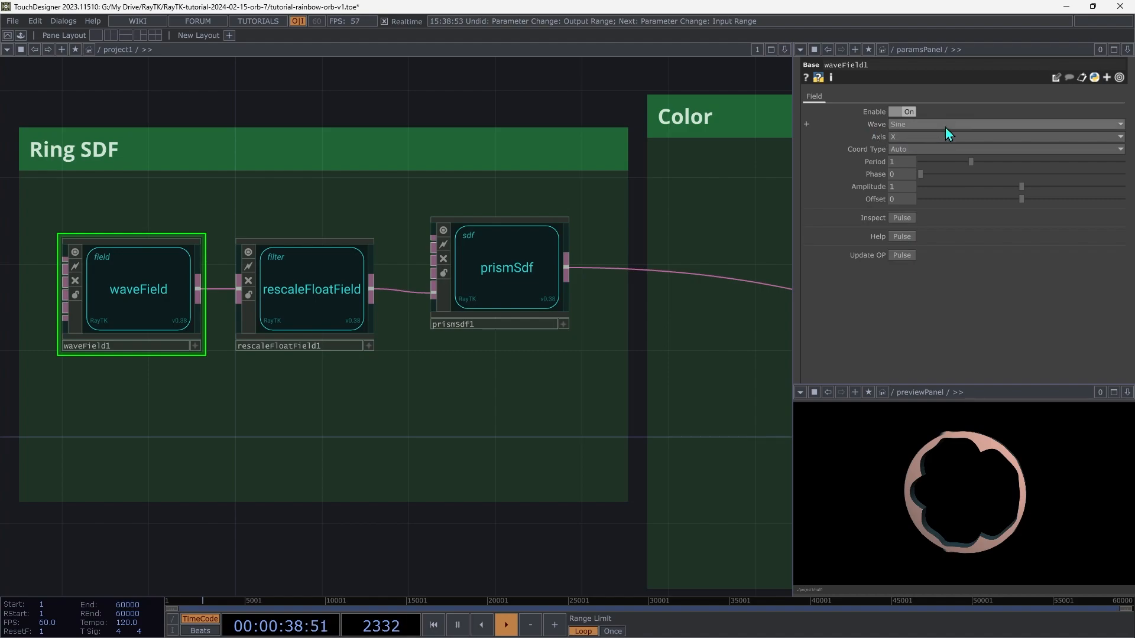
{"action": "right_click", "coordinate": [877, 126]}
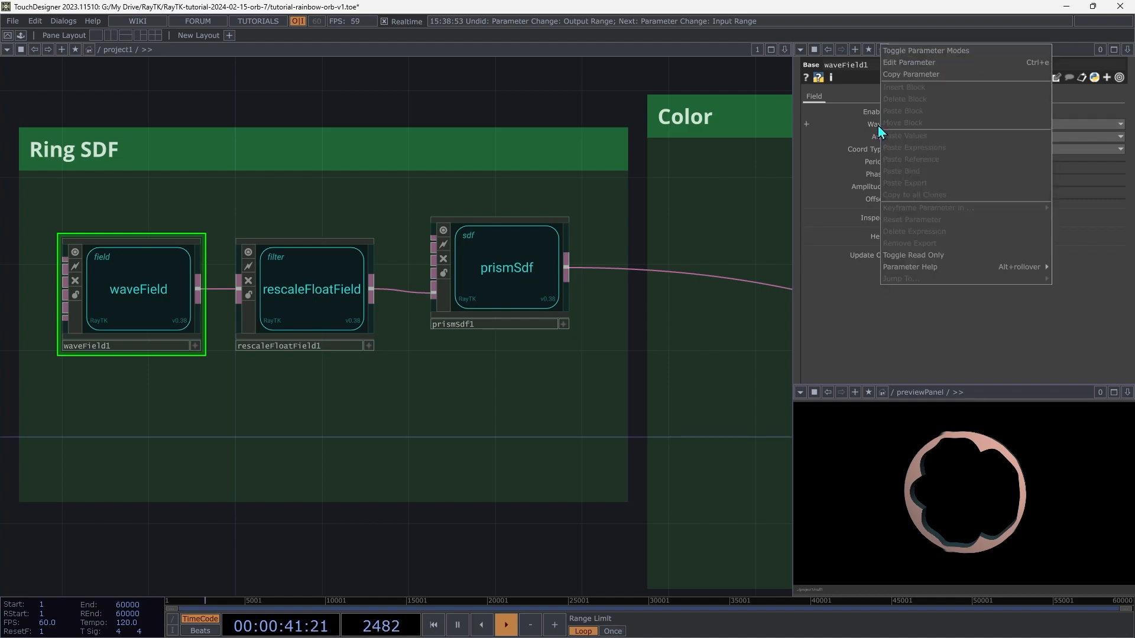
{"action": "left_click", "coordinate": [908, 256]}
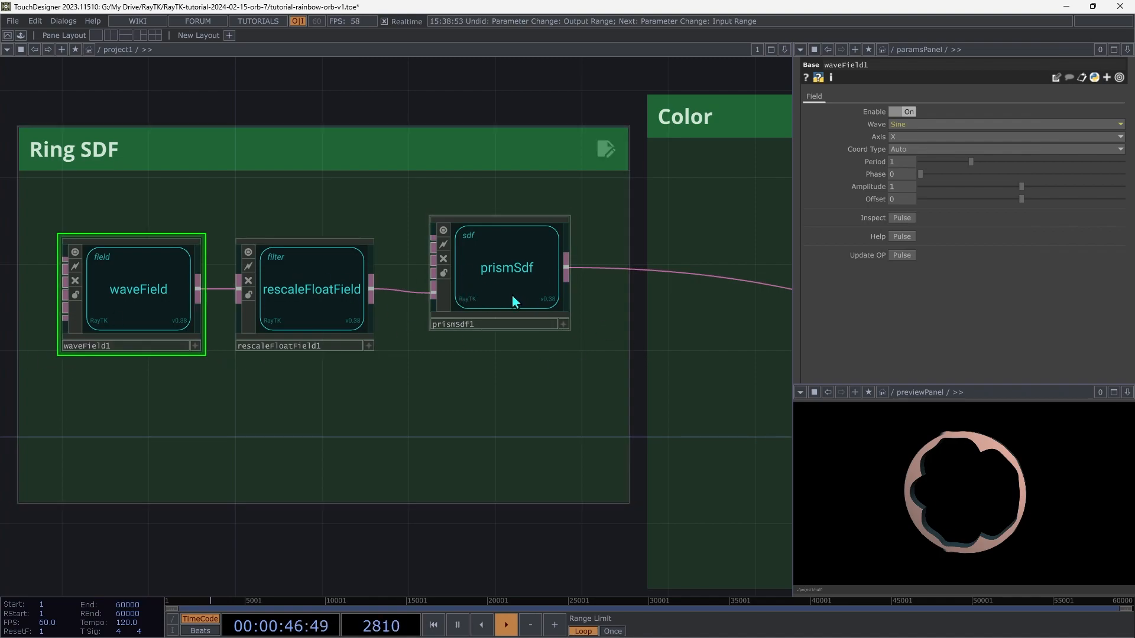
- Make prismSdf's Prism Type and Hollow parameters read-only
{"action": "left_click", "coordinate": [502, 259]}
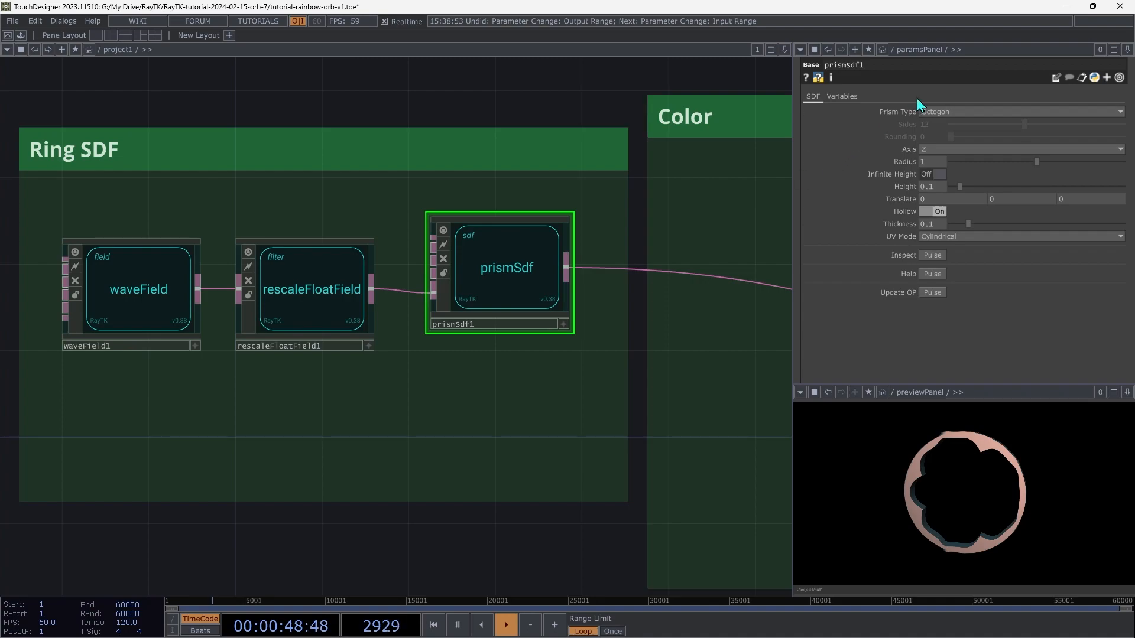
{"action": "right_click", "coordinate": [905, 112]}
{"action": "left_click", "coordinate": [951, 242]}
{"action": "right_click", "coordinate": [905, 214]}
{"action": "left_click", "coordinate": [947, 343]}
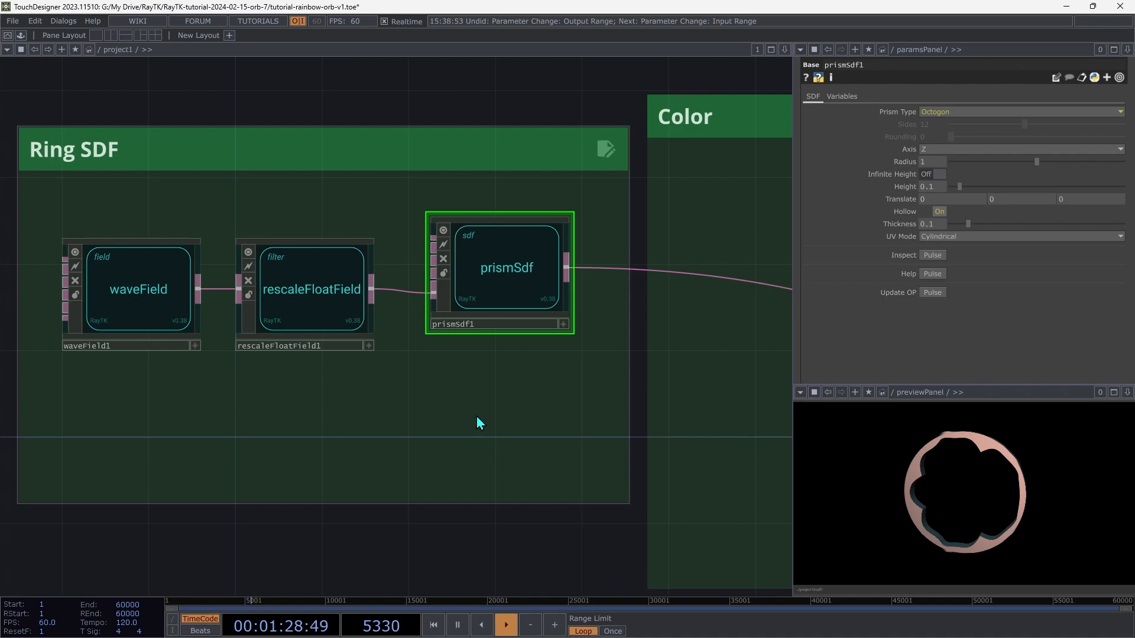
- Add an instance operator, wire it between prismSdf and raymarchRender3D, and place it in the Instancing + Rotation section
{"action": "key", "text": "h"}
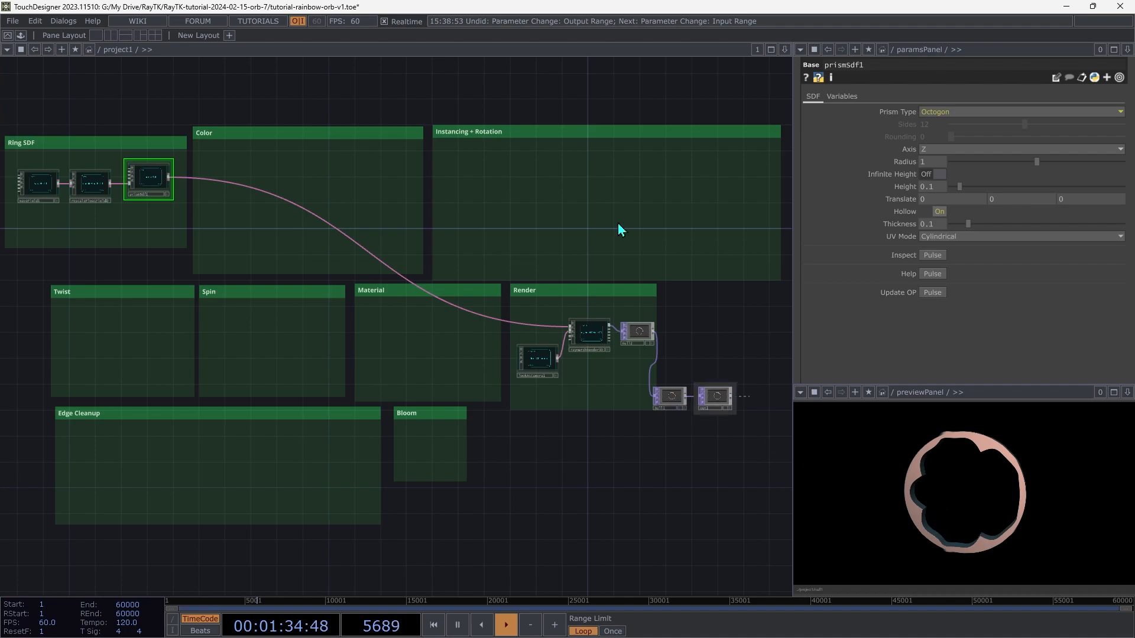
{"action": "key", "text": "alt+r"}
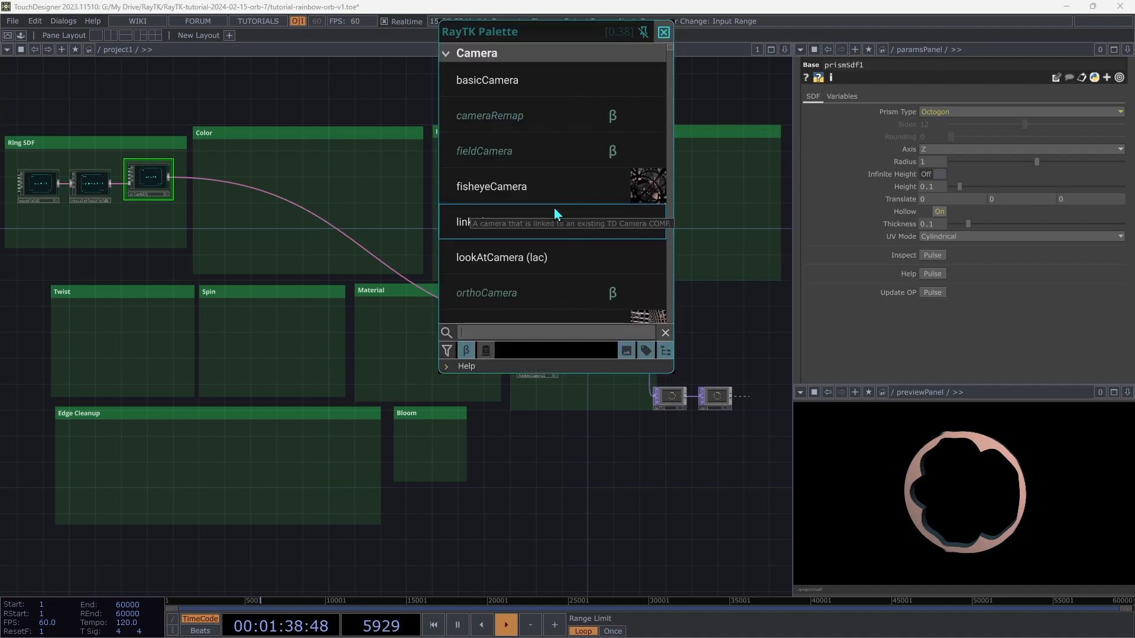
{"action": "type", "text": "inst"}
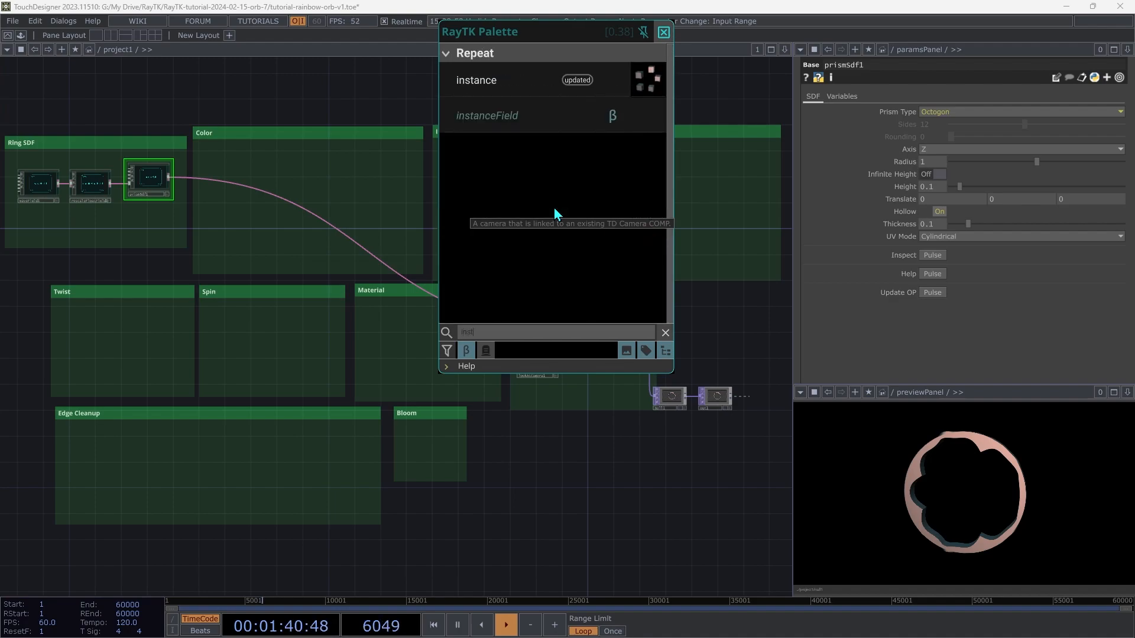
{"action": "left_click", "coordinate": [530, 84]}
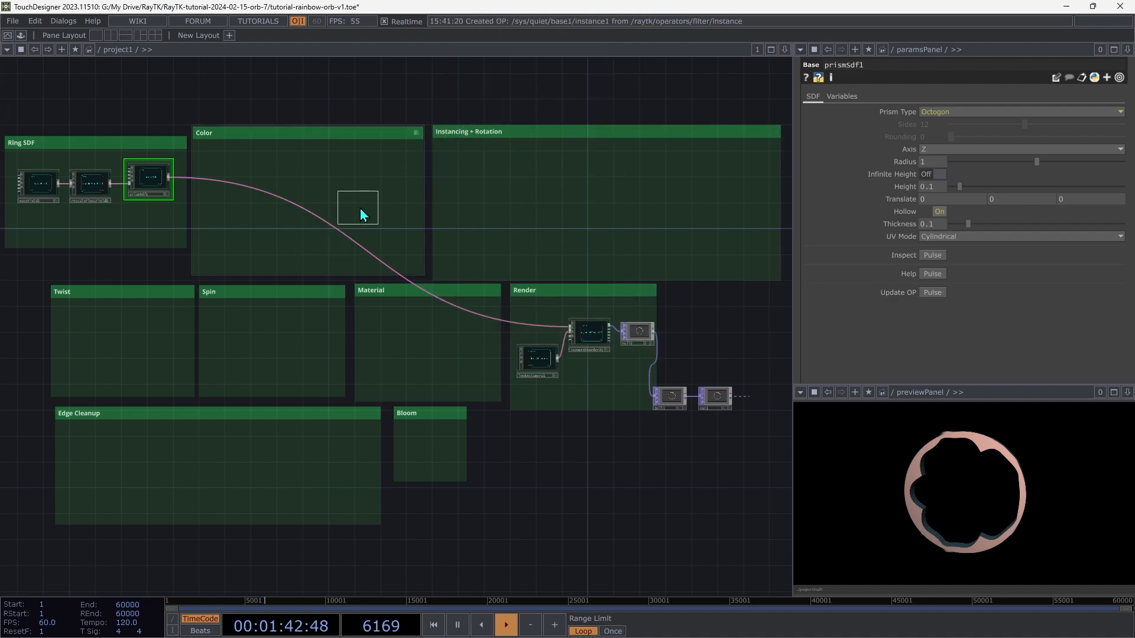
{"action": "left_click", "coordinate": [360, 211]}
{"action": "left_click_drag", "start_coordinate": [346, 201], "coordinate": [168, 188]}
{"action": "left_click_drag", "start_coordinate": [385, 203], "coordinate": [491, 318]}
{"action": "left_click_drag", "start_coordinate": [365, 207], "coordinate": [722, 178]}
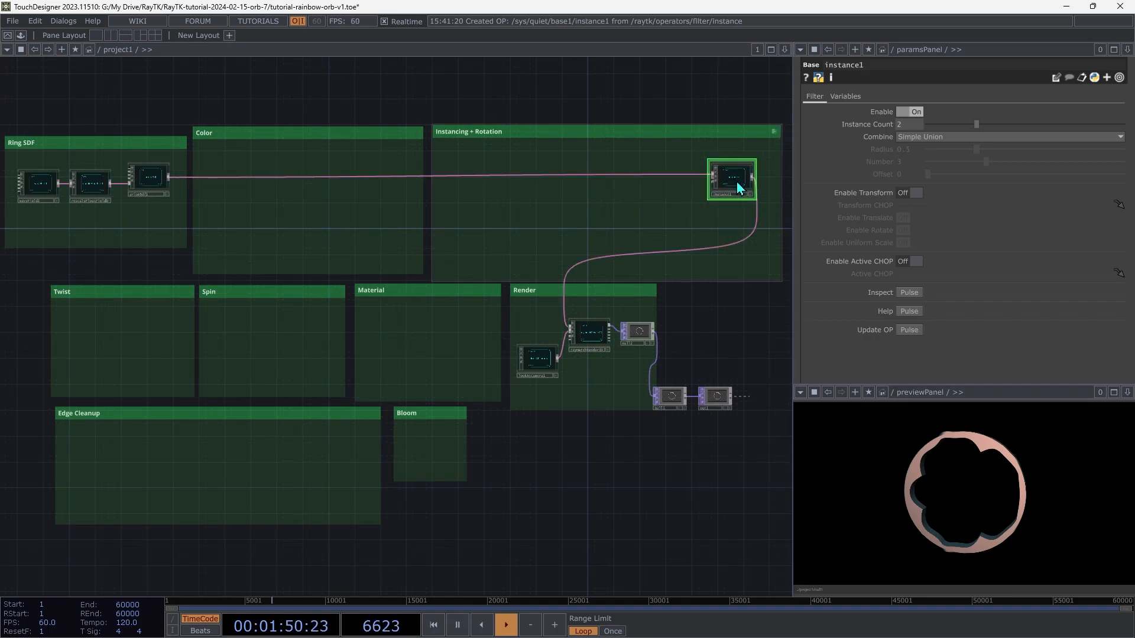
- Set the instance operator's Instance Count to 6
{"action": "scroll", "coordinate": [738, 188], "scroll_direction": "up", "scroll_amount": 5}
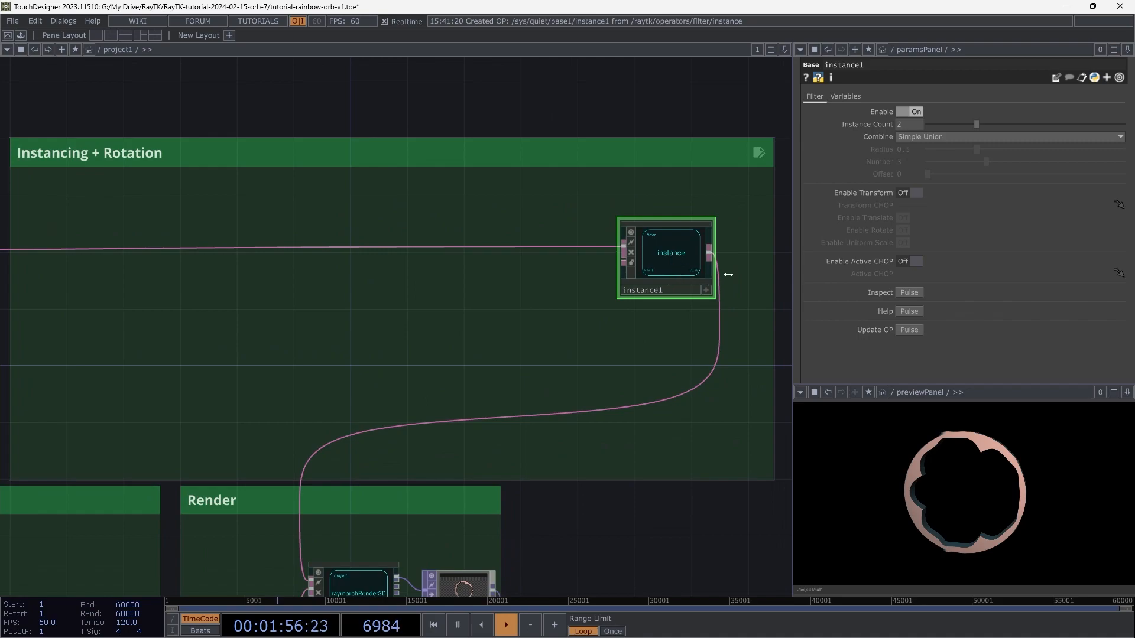
{"action": "left_click", "coordinate": [917, 123]}
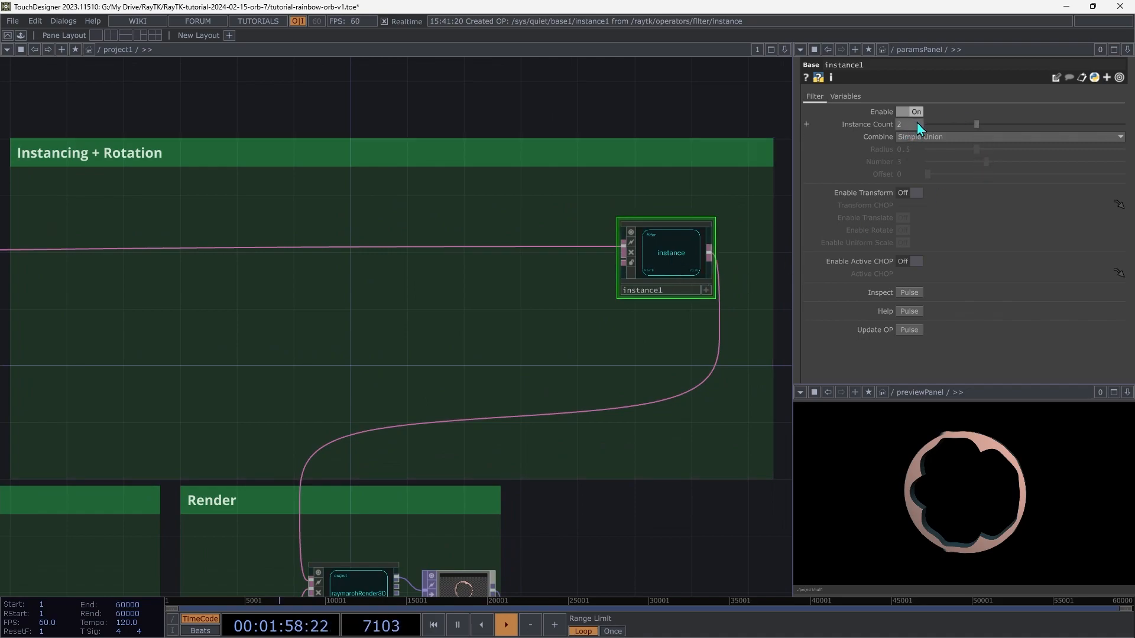
{"action": "type", "text": "6"}
{"action": "key", "text": "Return"}
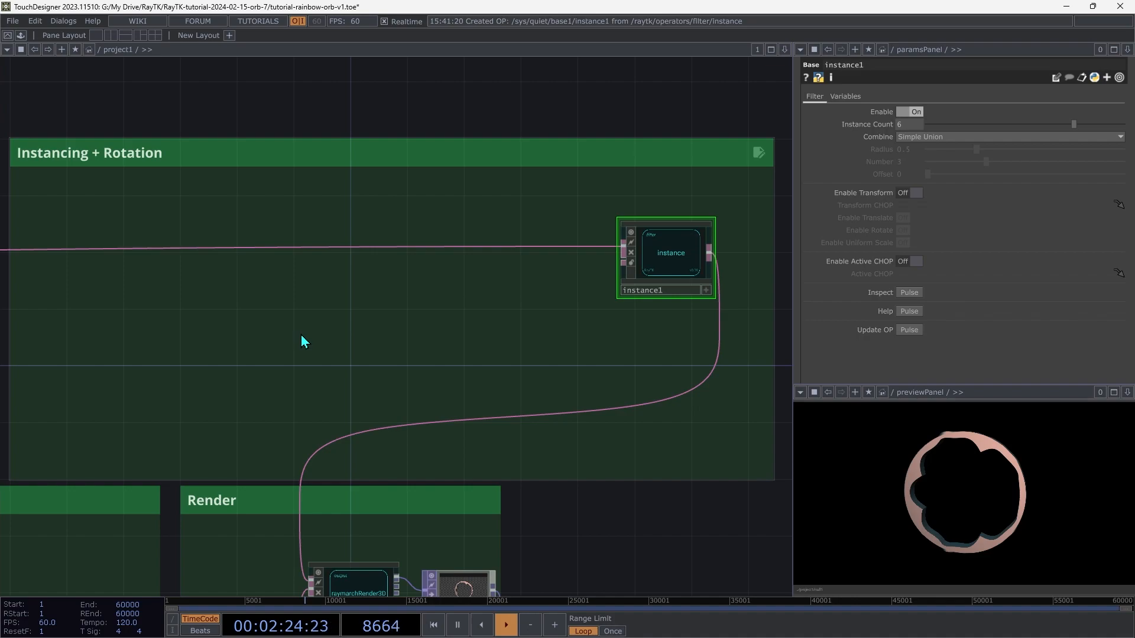
- Add a rotate operator and wire it between prismSdf and instance, placing it just before instance
{"action": "key", "text": "alt+r"}
{"action": "type", "text": "rot"}
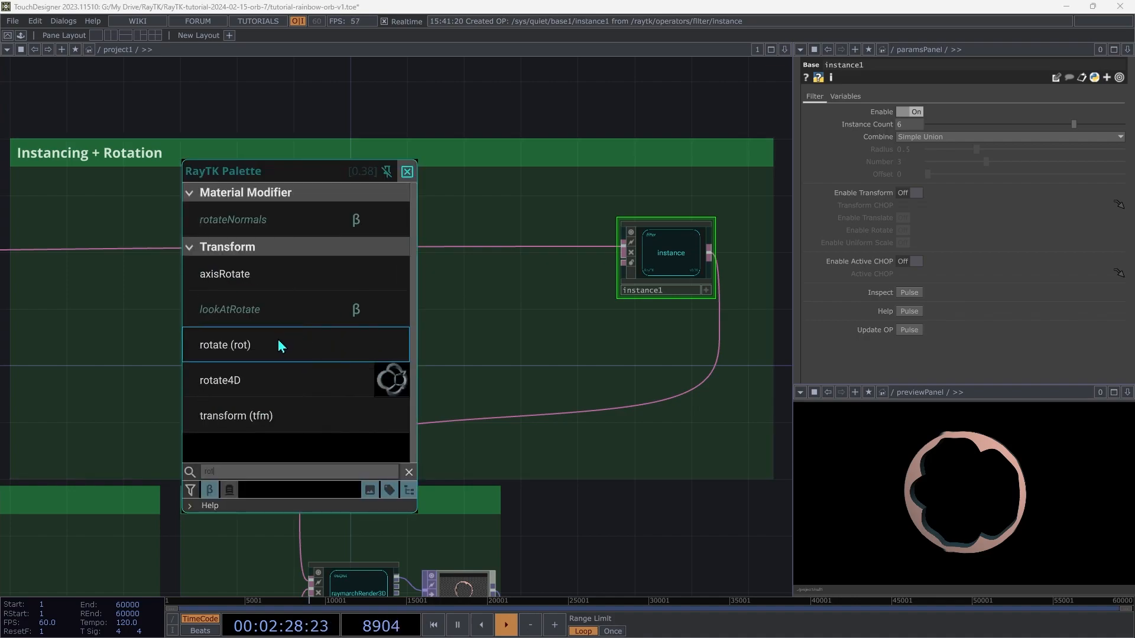
{"action": "left_click", "coordinate": [280, 346]}
{"action": "left_click", "coordinate": [318, 311]}
{"action": "left_click", "coordinate": [284, 299]}
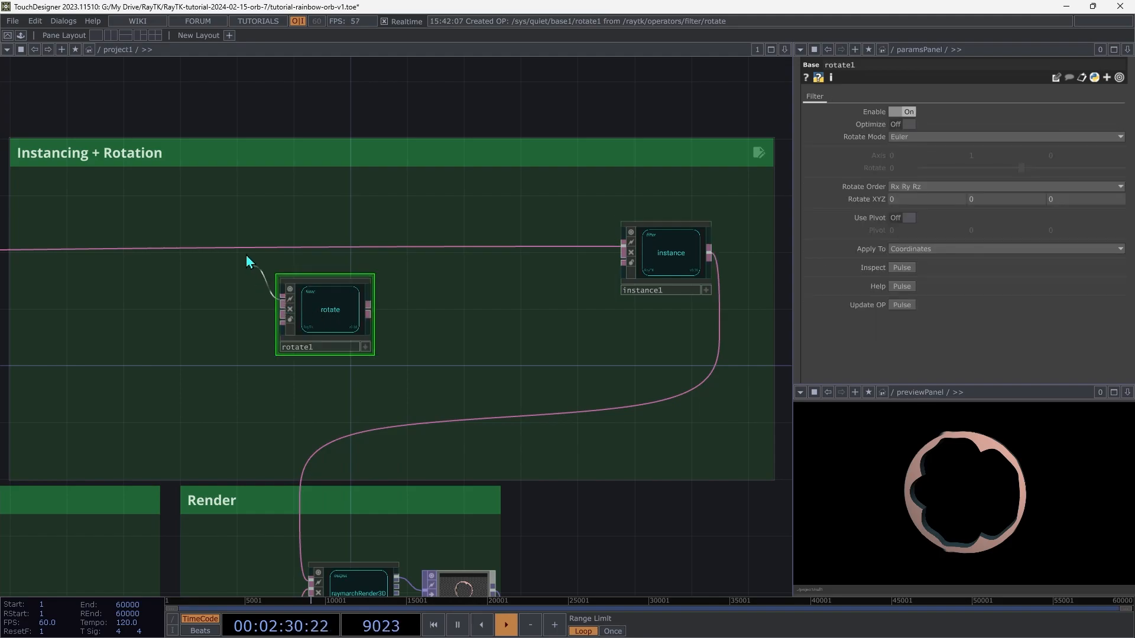
{"action": "left_click", "coordinate": [246, 250]}
{"action": "left_click", "coordinate": [369, 311]}
{"action": "left_click", "coordinate": [666, 254]}
{"action": "left_click_drag", "start_coordinate": [329, 336], "coordinate": [499, 279]}
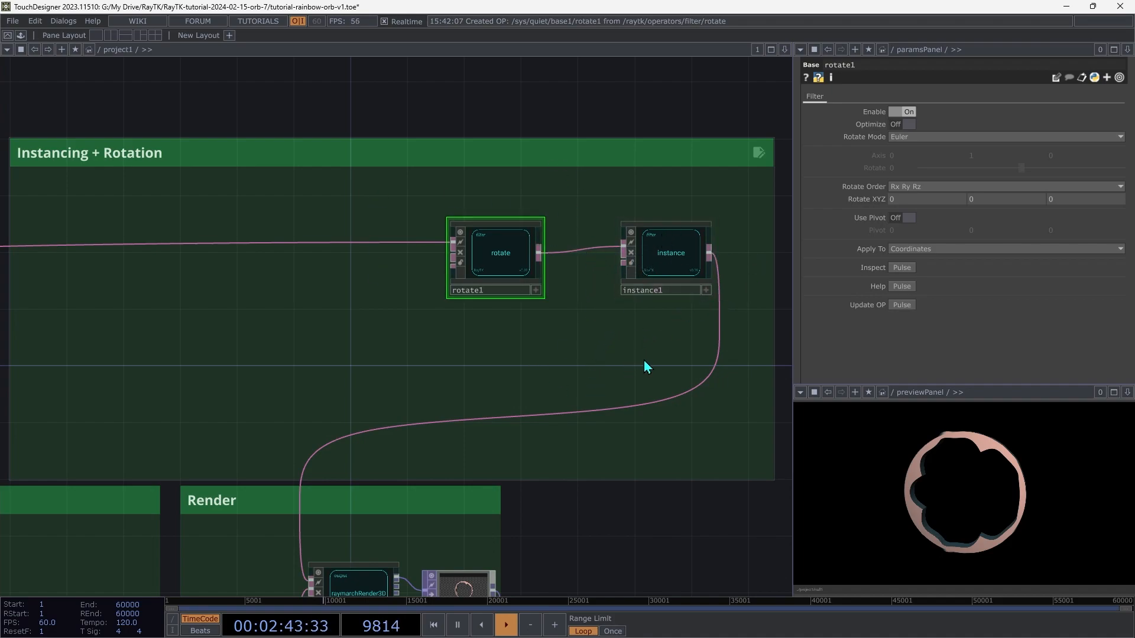
- Create a variable reference to the instance operator's Normalized Index (0..1) and move it well upstream of rotate
{"action": "left_click", "coordinate": [669, 263]}
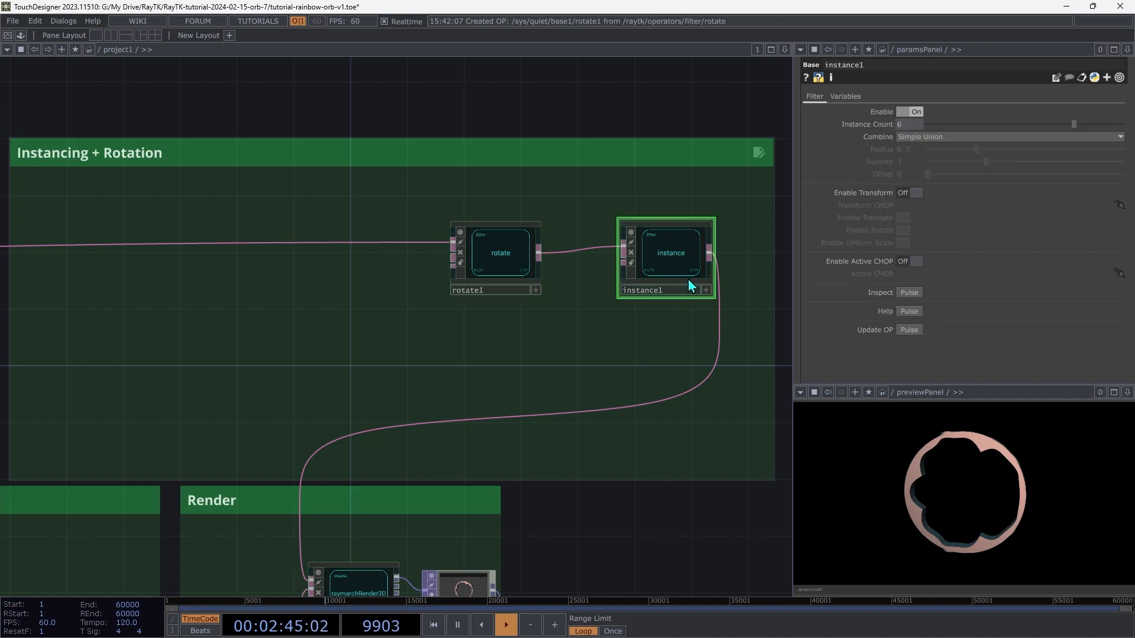
{"action": "right_click", "coordinate": [667, 332]}
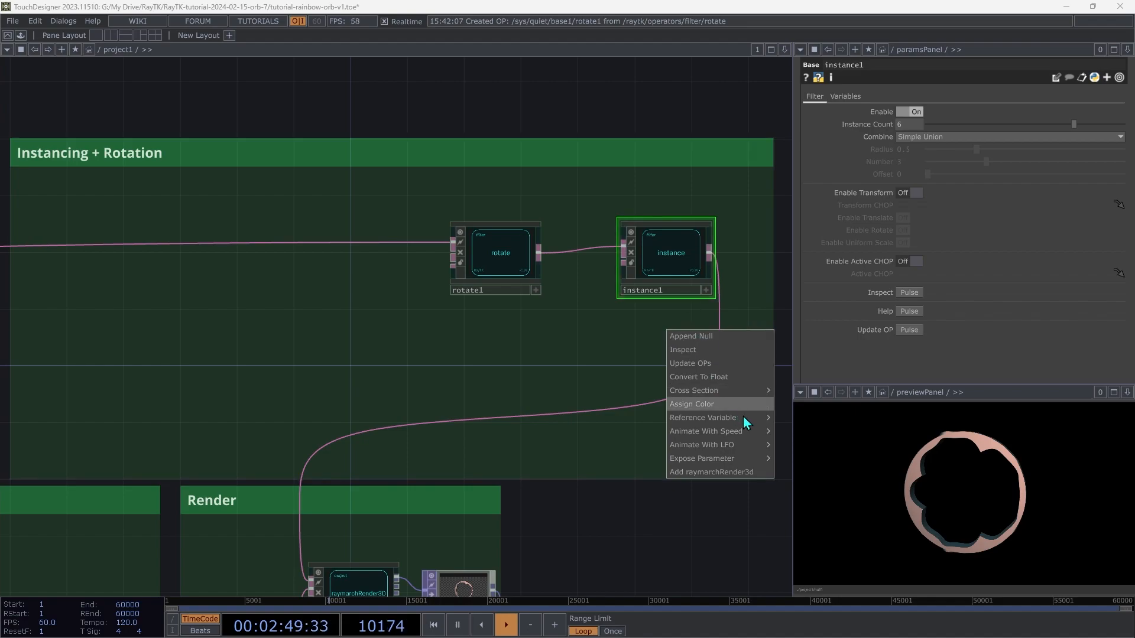
{"action": "mouse_move", "coordinate": [745, 420]}
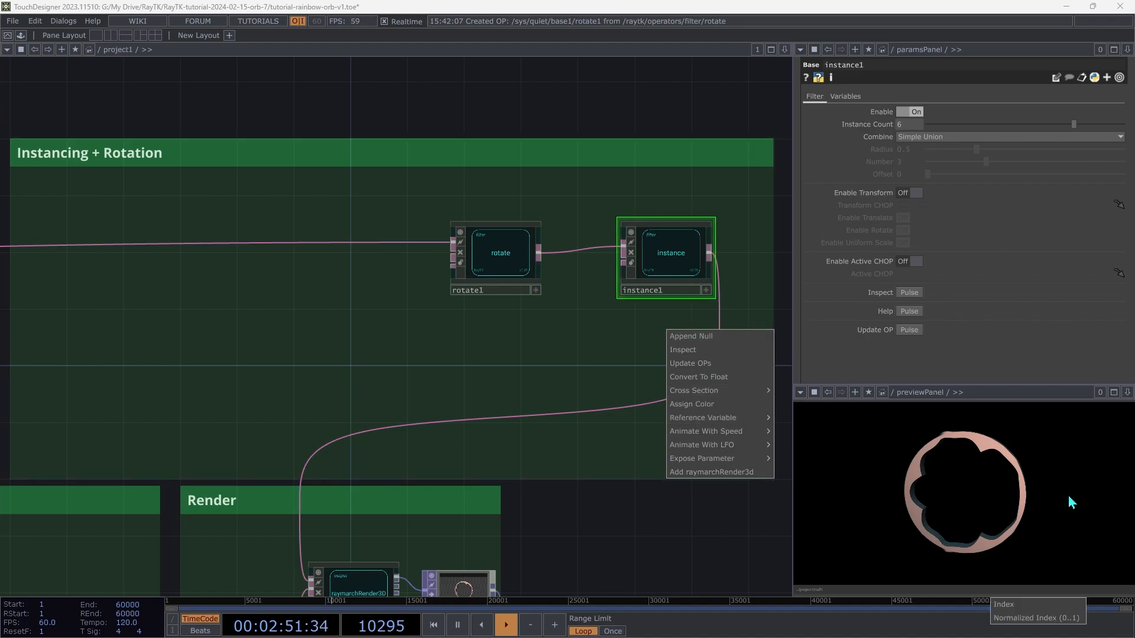
{"action": "left_click", "coordinate": [1061, 619]}
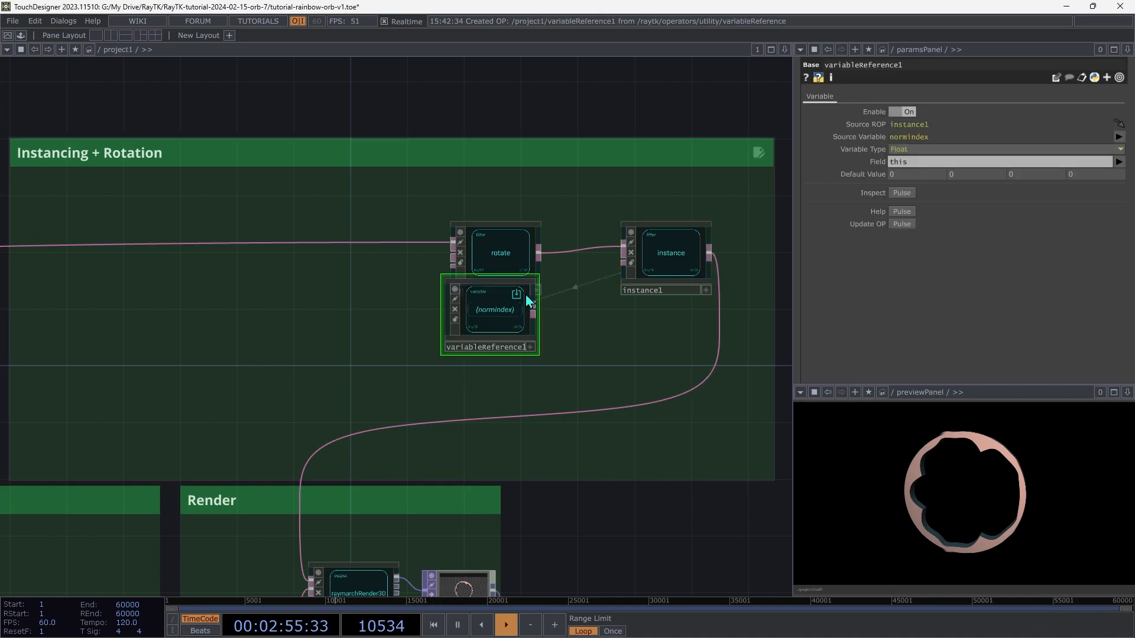
{"action": "left_click_drag", "start_coordinate": [515, 305], "coordinate": [111, 378]}
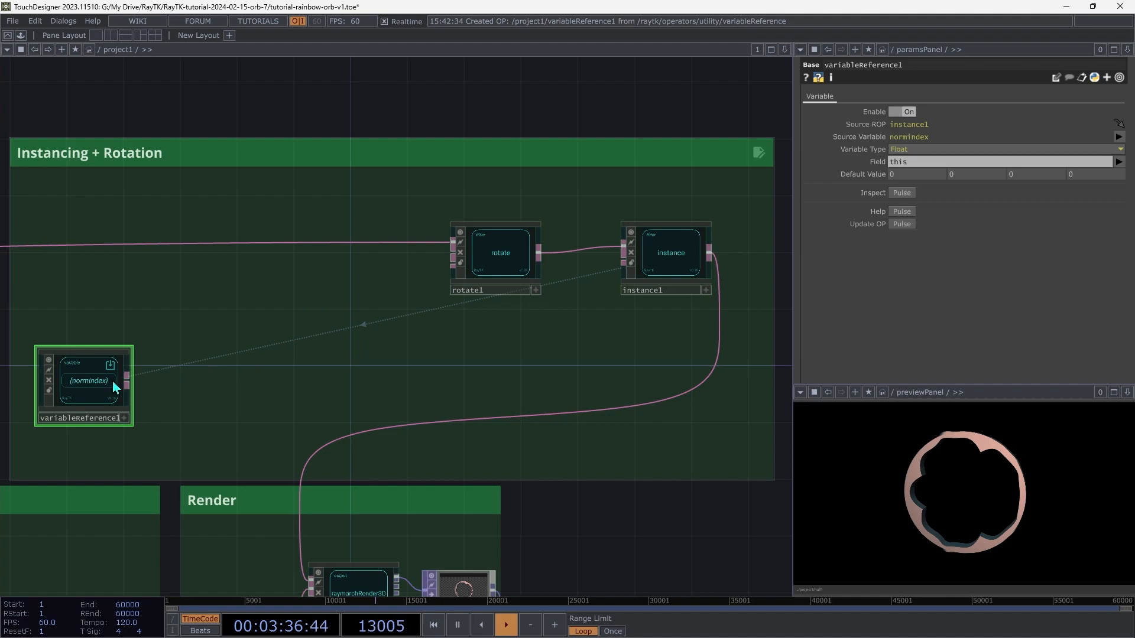
- Append a Rescale As Vector operator to the normindex variable reference and wire it into rotate's Rotate Field input
{"action": "right_click", "coordinate": [219, 308]}
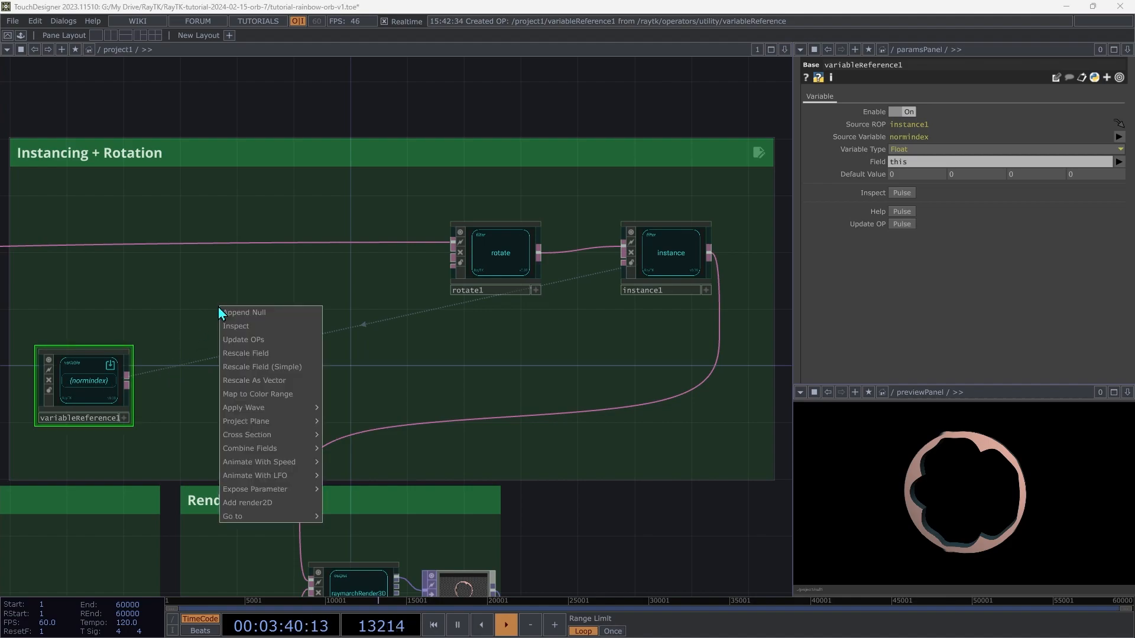
{"action": "left_click", "coordinate": [271, 380]}
{"action": "left_click_drag", "start_coordinate": [232, 406], "coordinate": [246, 345]}
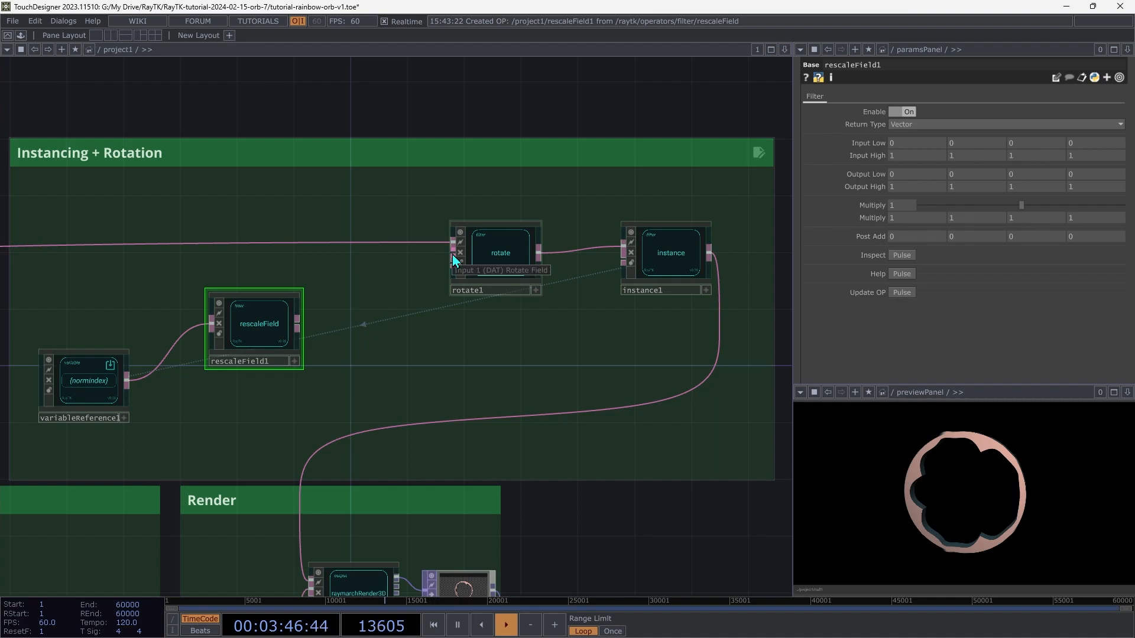
{"action": "left_click_drag", "start_coordinate": [453, 254], "coordinate": [296, 325]}
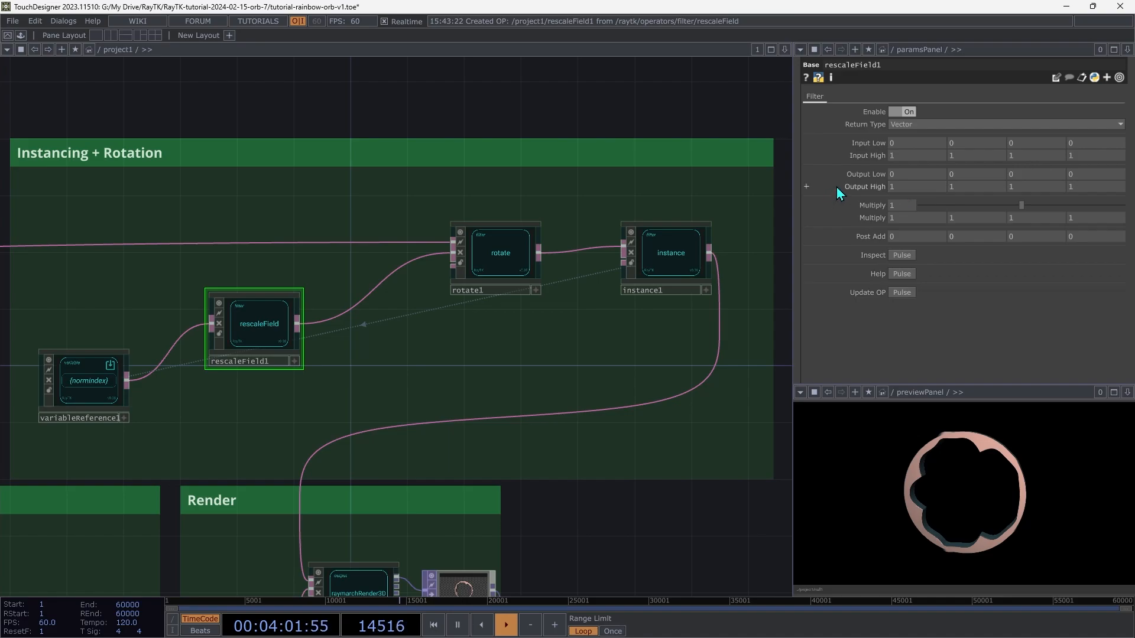
- Set rescaleField1's first two Output High components to 242 and 300, keeping the corresponding Output Low components at 0
{"action": "middle_click_drag", "start_coordinate": [903, 190], "coordinate": [955, 175]}
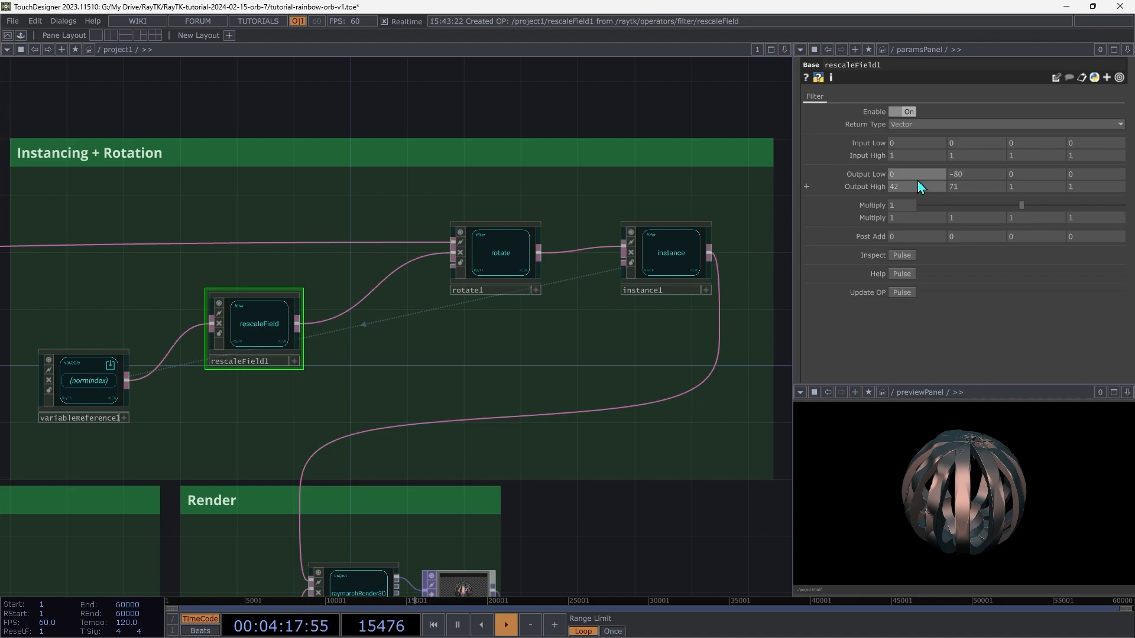
{"action": "middle_click_drag", "start_coordinate": [921, 184], "coordinate": [922, 171]}
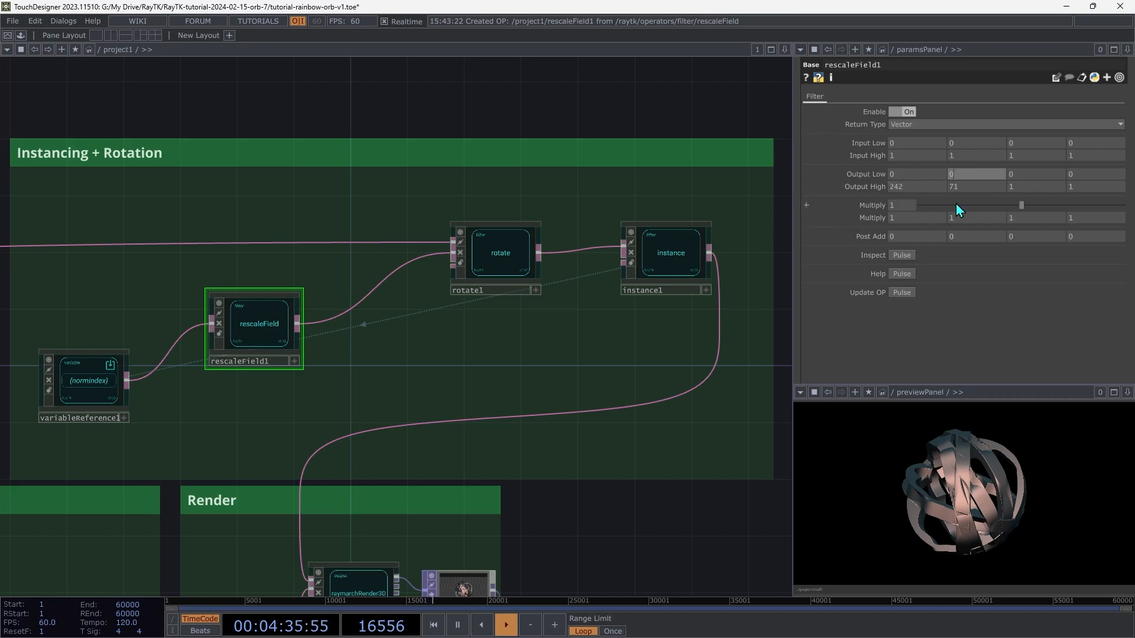
{"action": "key", "text": "ctrl+z"}
{"action": "type", "text": "0"}
{"action": "key", "text": "Tab"}
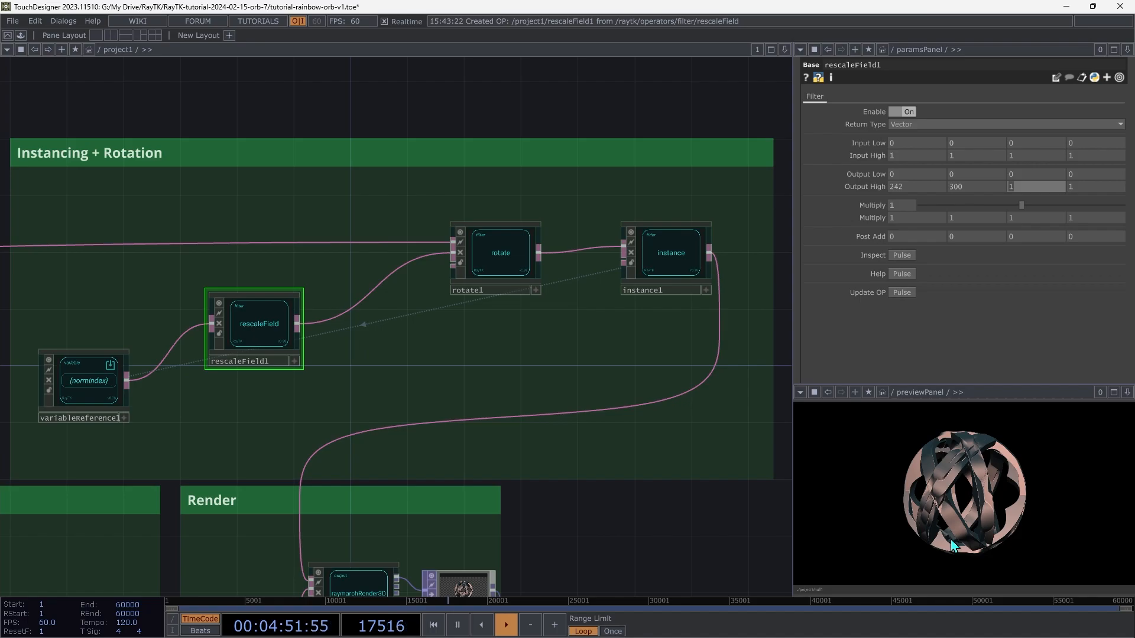
- Try other values for the third Output High component of rescaleField1, returning it to 1
{"action": "left_click", "coordinate": [1019, 186]}
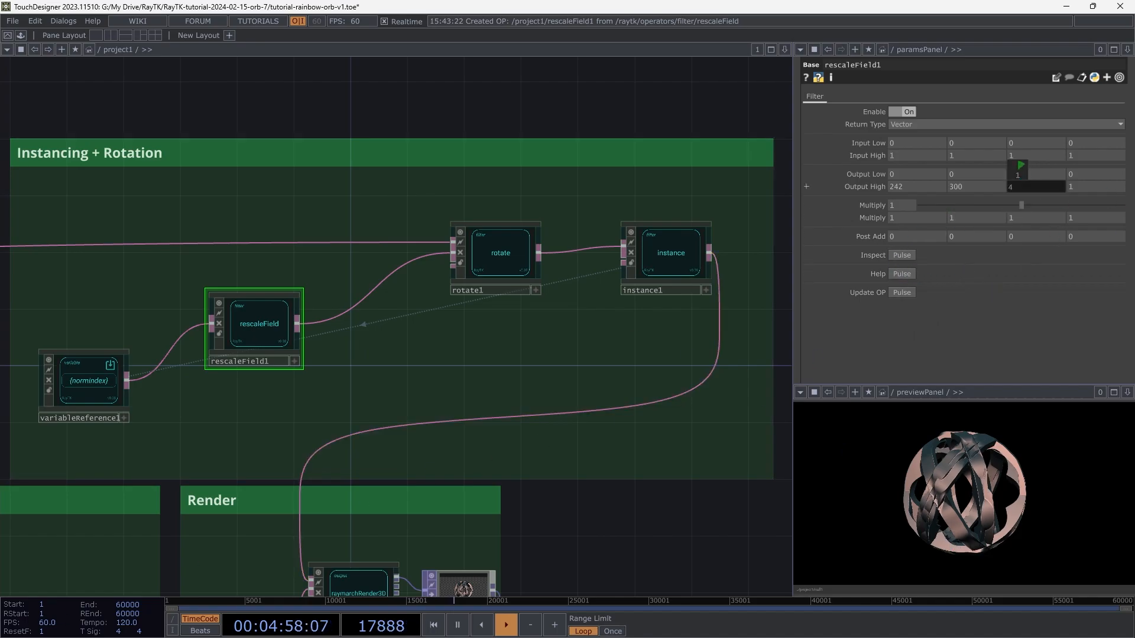
{"action": "type", "text": "33"}
{"action": "left_click_drag", "start_coordinate": [1055, 170], "coordinate": [1018, 171]}
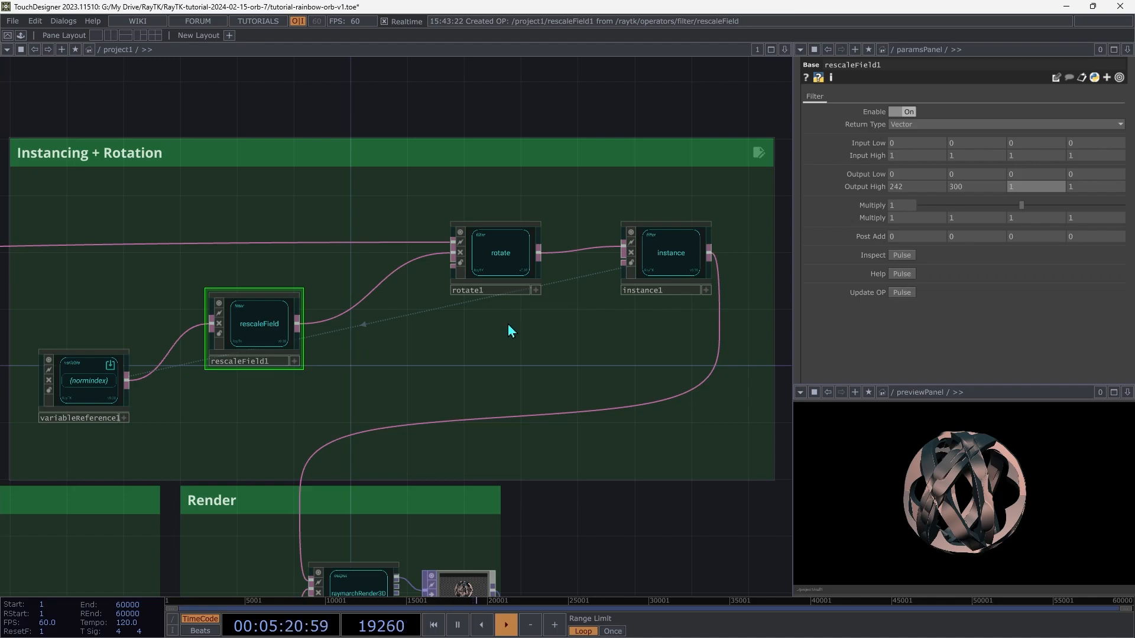
- Set both the Height and the Thickness of prismSdf in the Ring SDF section to 0.01
{"action": "key", "text": "1"}
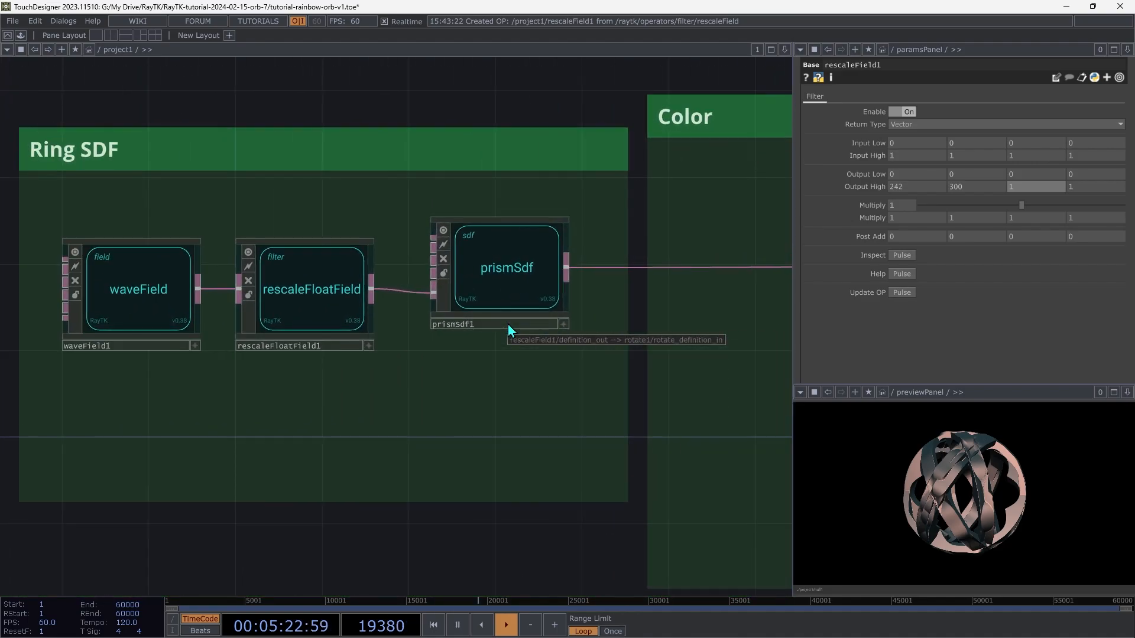
{"action": "left_click", "coordinate": [501, 300]}
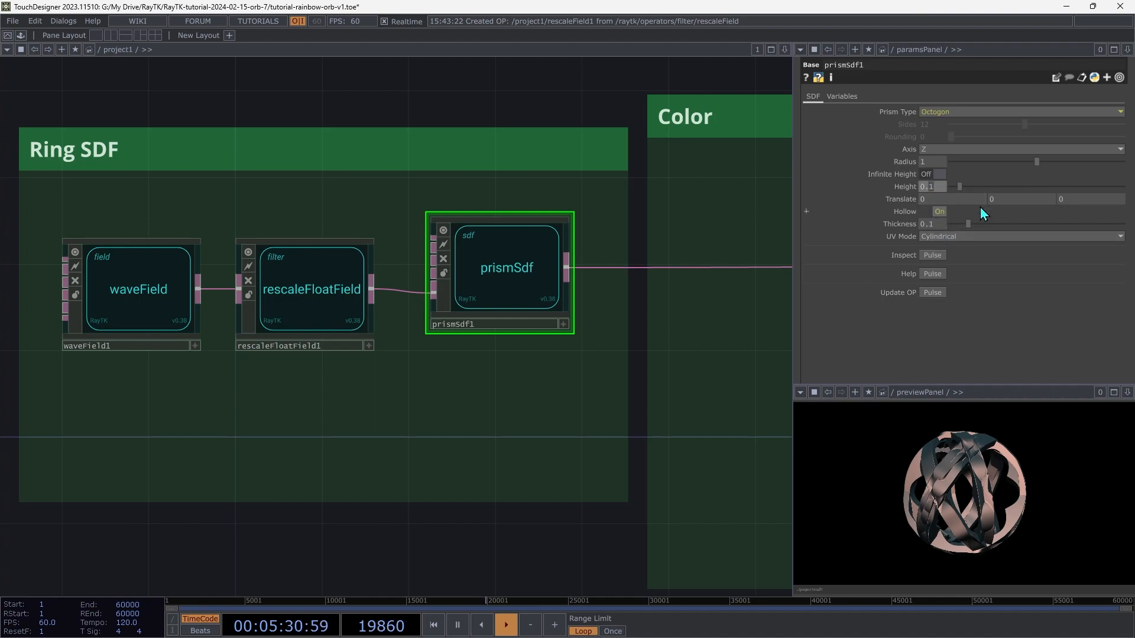
{"action": "key", "text": "Tab"}
{"action": "key", "text": "Tab"}
{"action": "key", "text": "Tab"}
{"action": "key", "text": "Tab"}
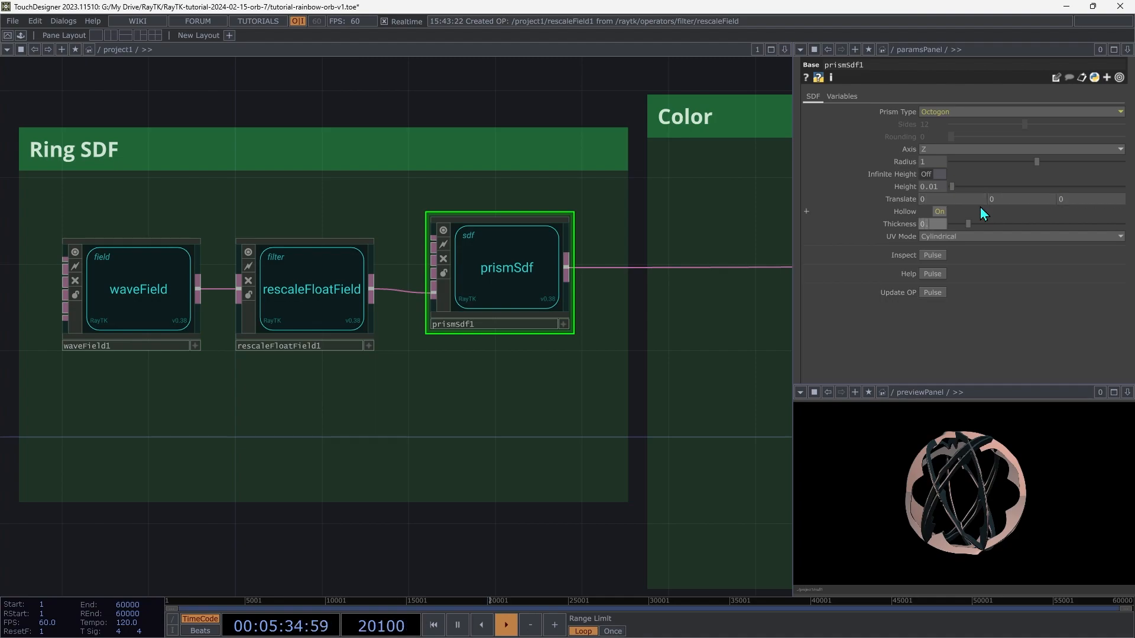
{"action": "type", "text": "0.01"}
{"action": "key", "text": "Tab"}
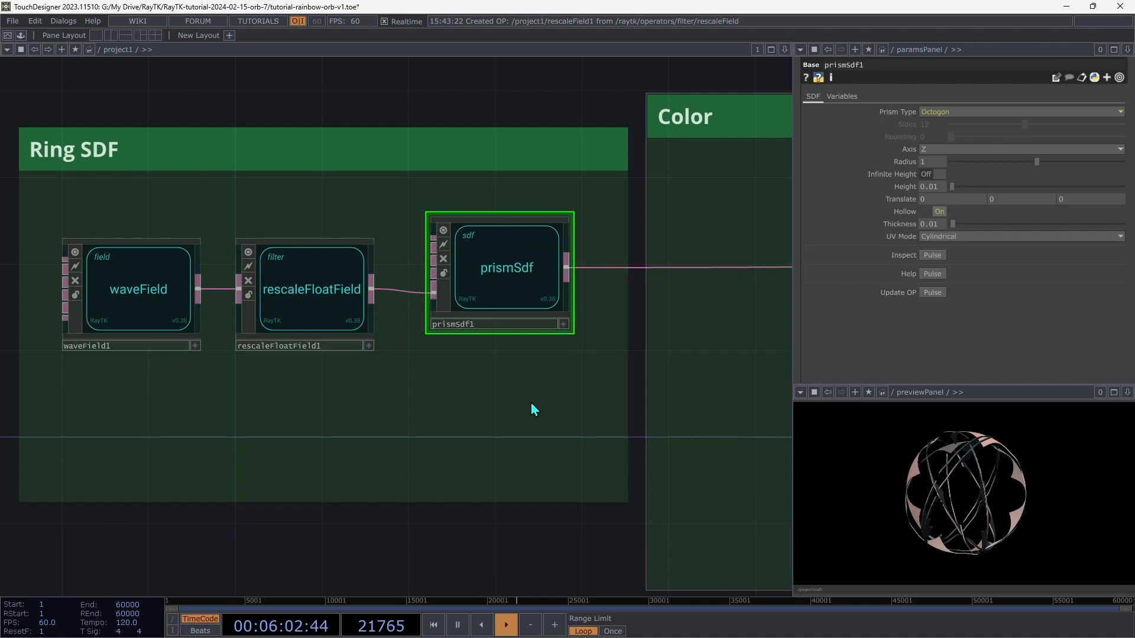
- Set the instance operator's Combine mode to Smooth Union with a Radius of about 0.698
{"action": "key", "text": "Right"}
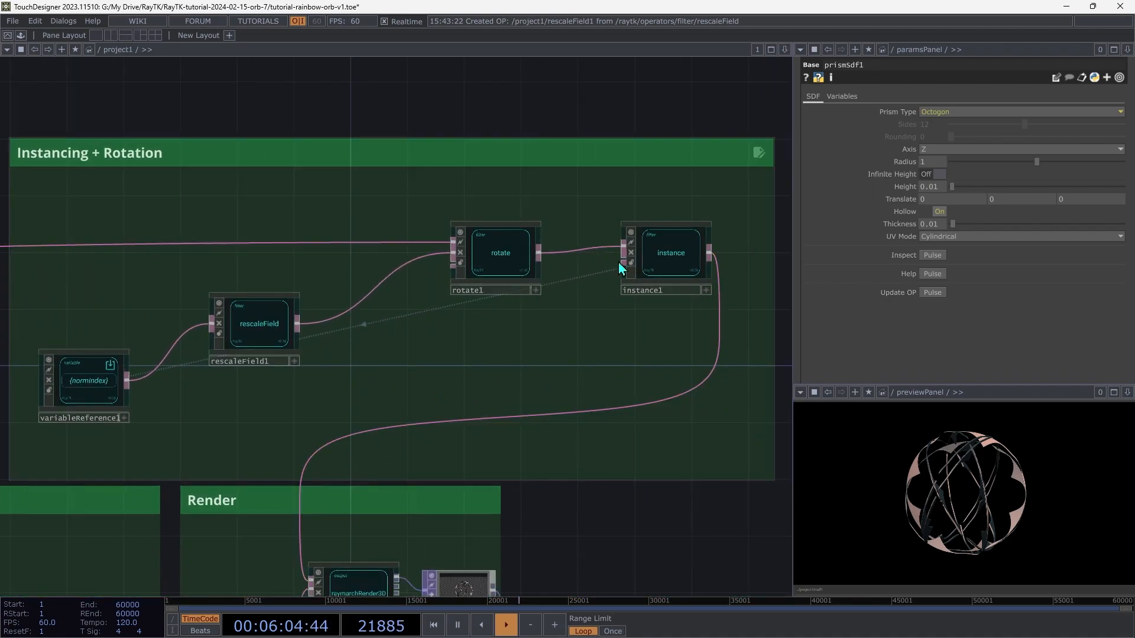
{"action": "left_click", "coordinate": [662, 260]}
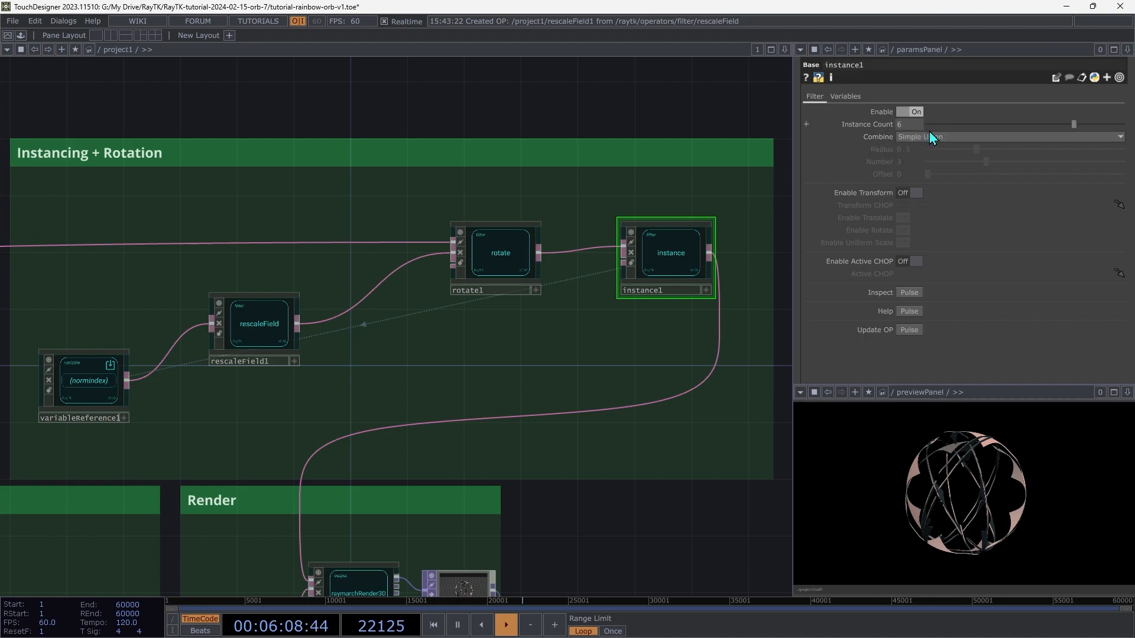
{"action": "left_click", "coordinate": [948, 138]}
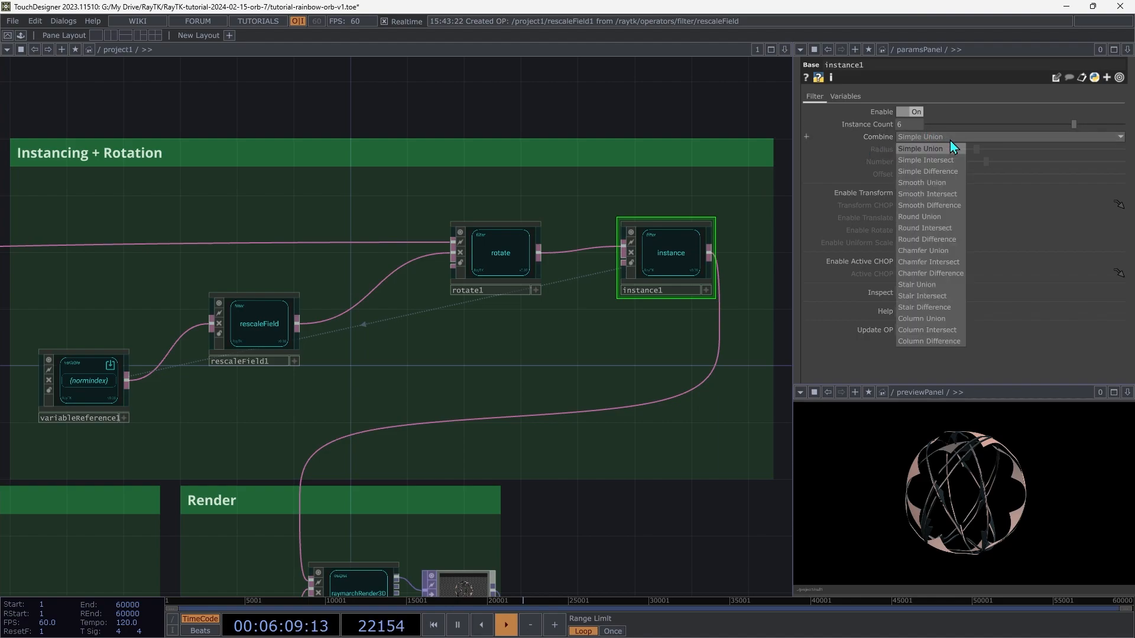
{"action": "left_click", "coordinate": [941, 185]}
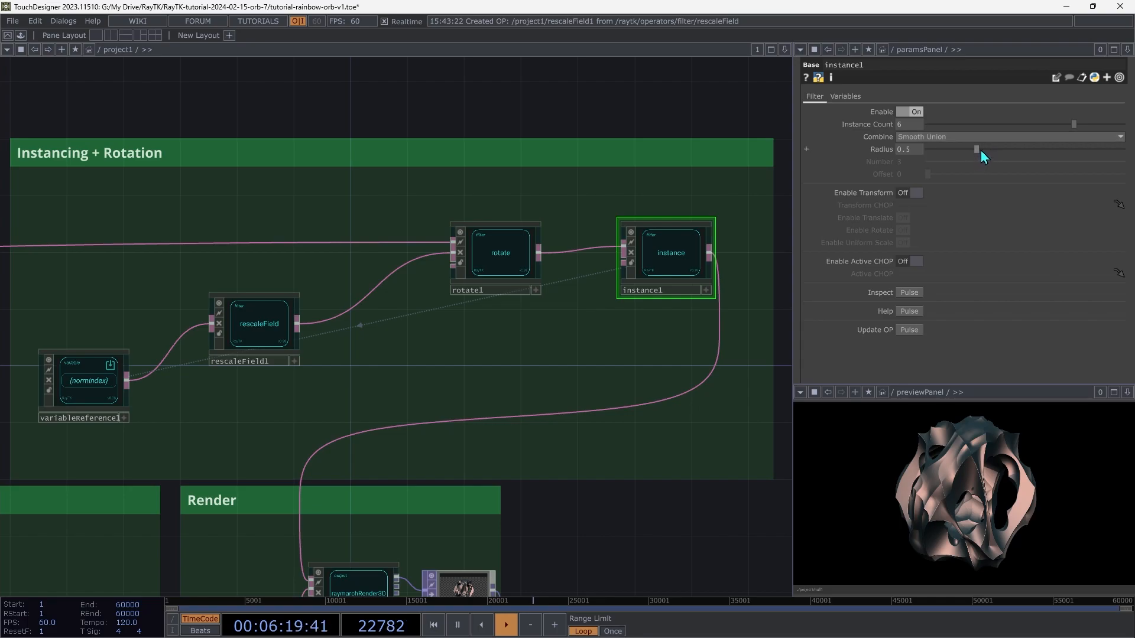
{"action": "left_click_drag", "start_coordinate": [981, 151], "coordinate": [998, 178]}
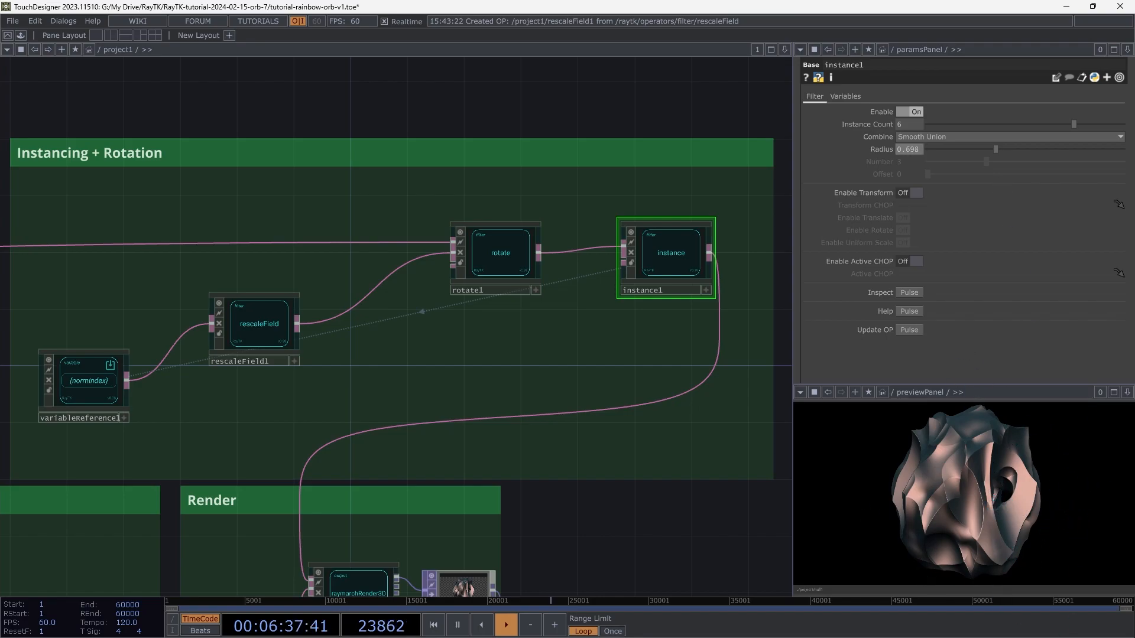
- Move rescaleField1 upward and slightly toward rotate, freeing space beneath it
{"action": "left_click", "coordinate": [267, 329]}
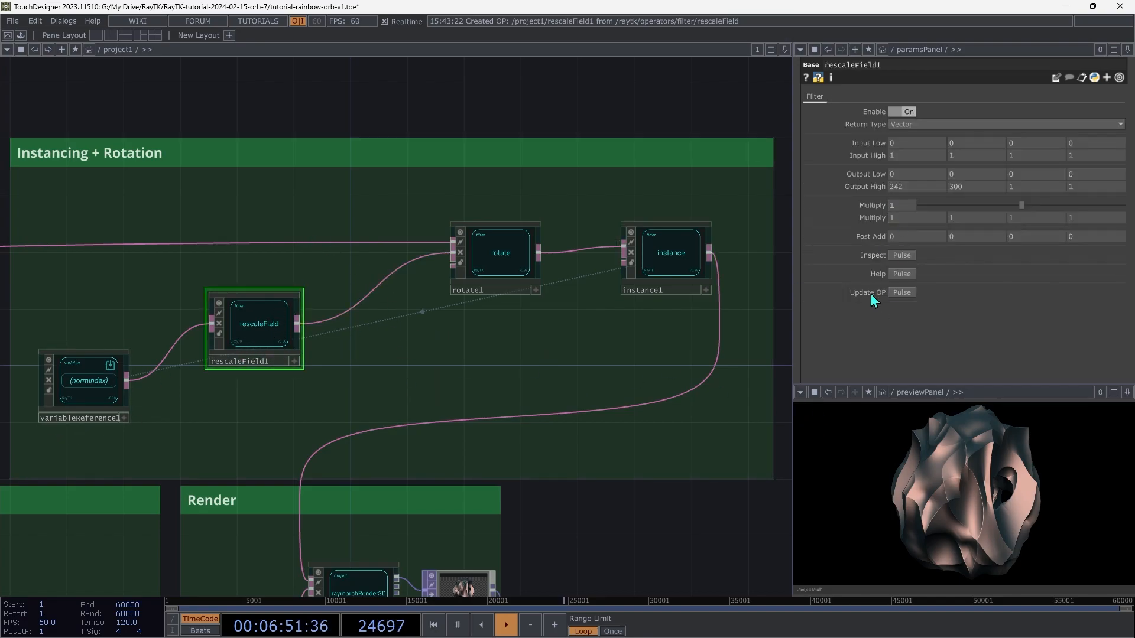
{"action": "mouse_move", "coordinate": [904, 176]}
{"action": "middle_mouse_down"}
{"action": "mouse_move", "coordinate": [914, 182]}
{"action": "mouse_move", "coordinate": [910, 158]}
{"action": "middle_mouse_up"}
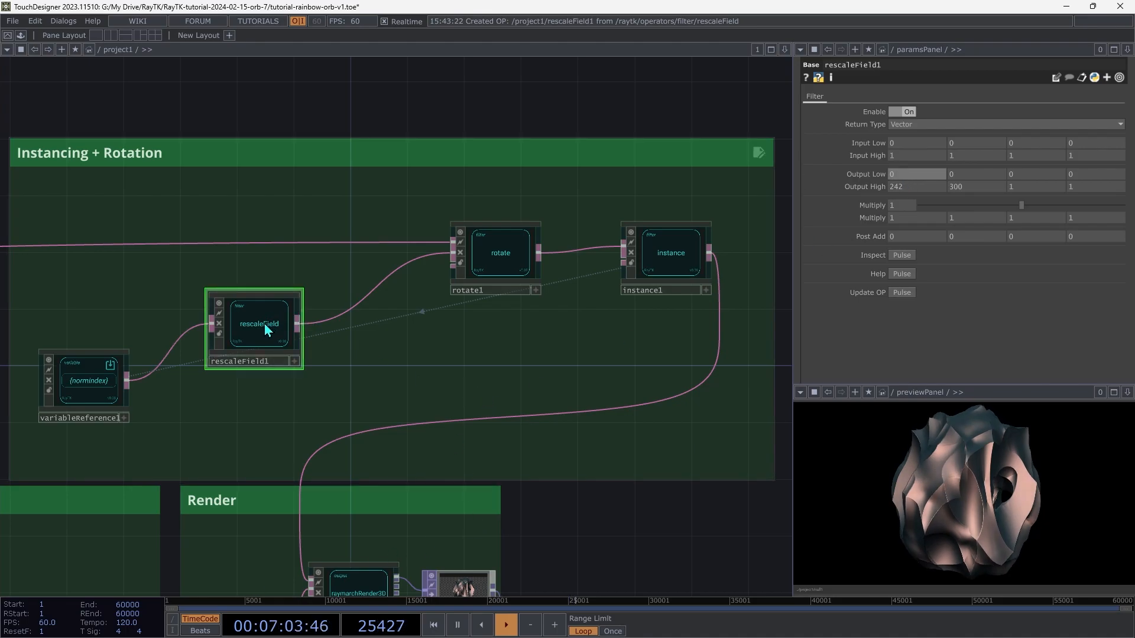
{"action": "left_click_drag", "start_coordinate": [250, 316], "coordinate": [251, 289]}
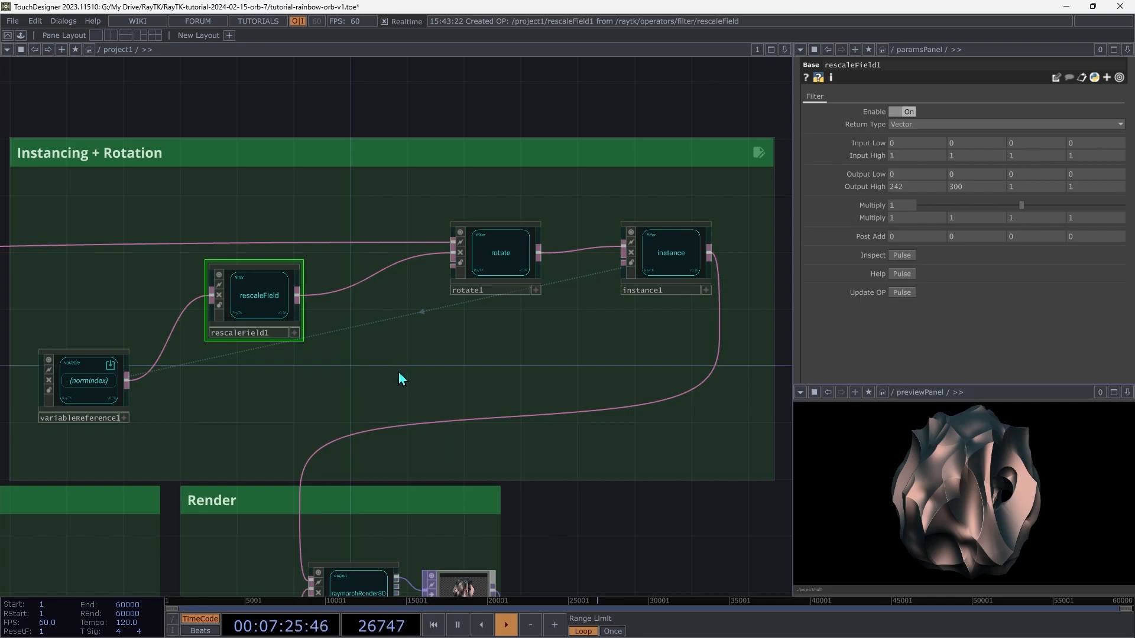
{"action": "left_click_drag", "start_coordinate": [252, 310], "coordinate": [265, 298]}
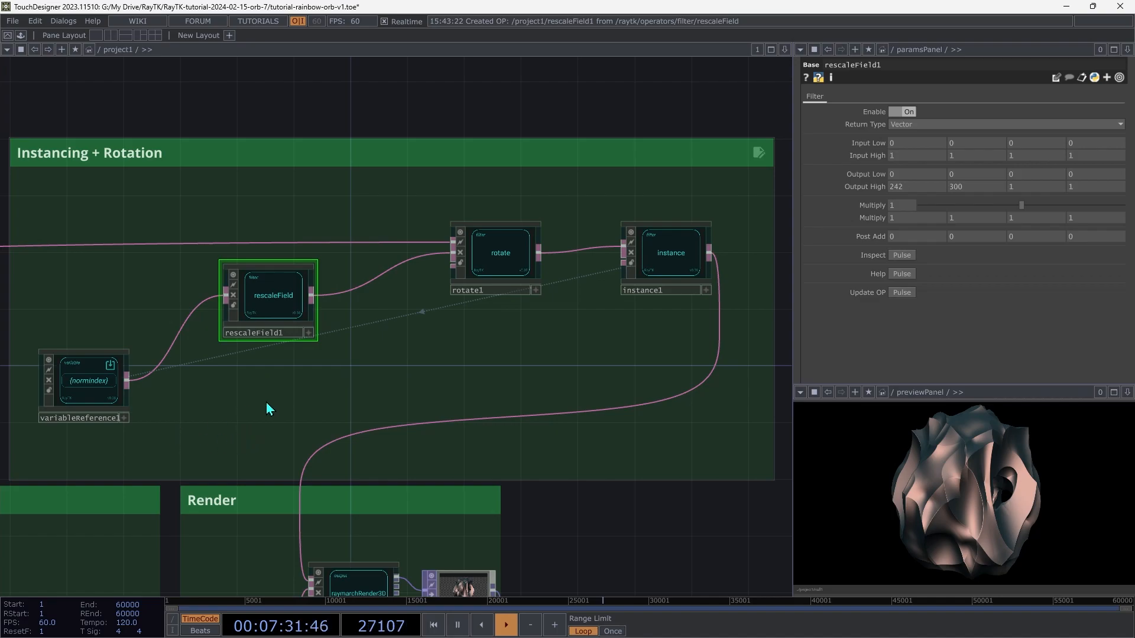
- Apply a Sine wave to the normindex variable reference and place the new waveField below rescaleField1
{"action": "left_click", "coordinate": [99, 390]}
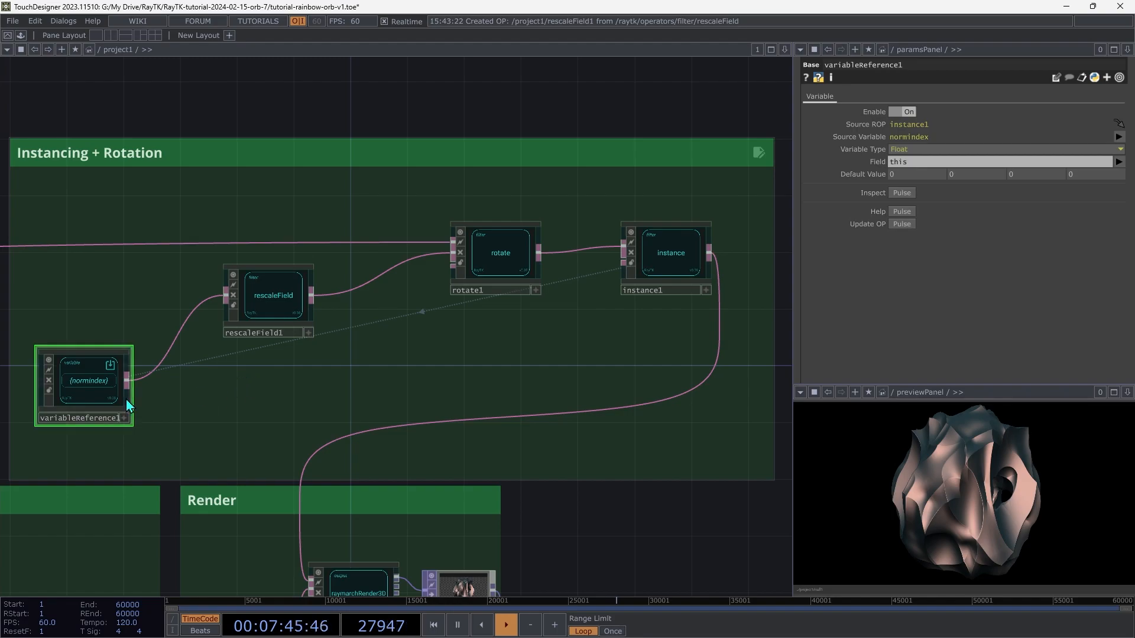
{"action": "right_click", "coordinate": [187, 379]}
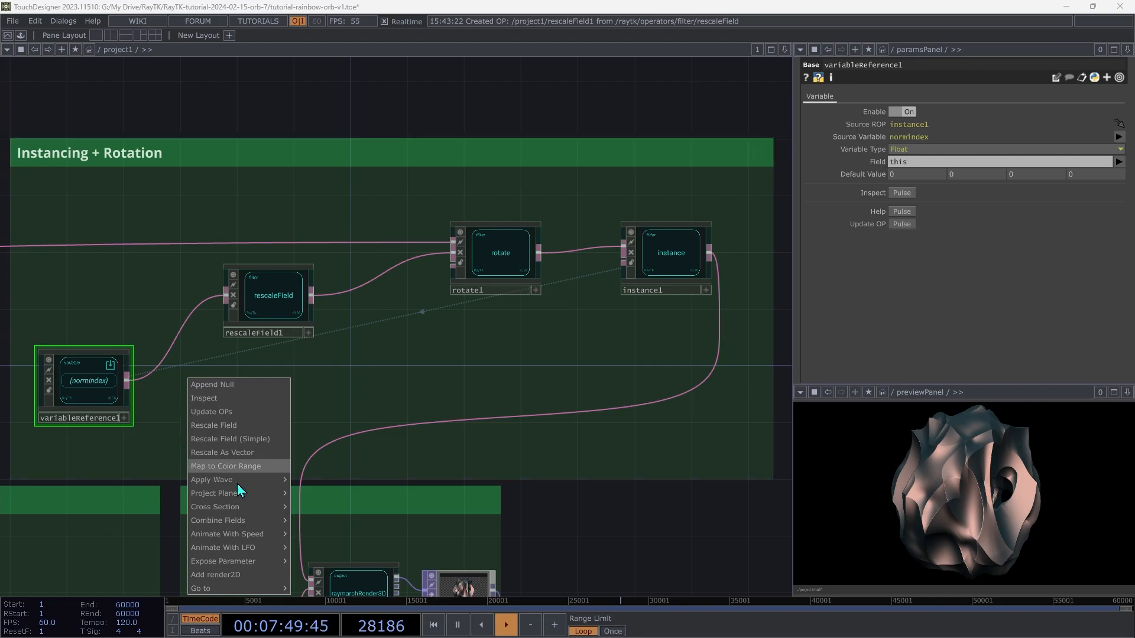
{"action": "mouse_move", "coordinate": [242, 484]}
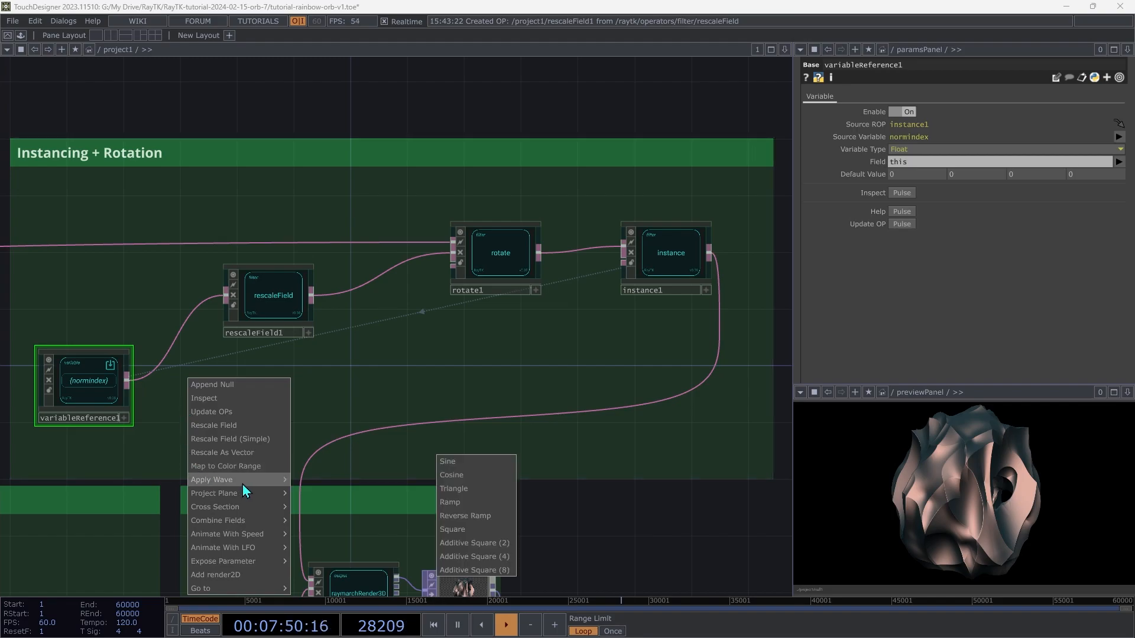
{"action": "left_click", "coordinate": [459, 464]}
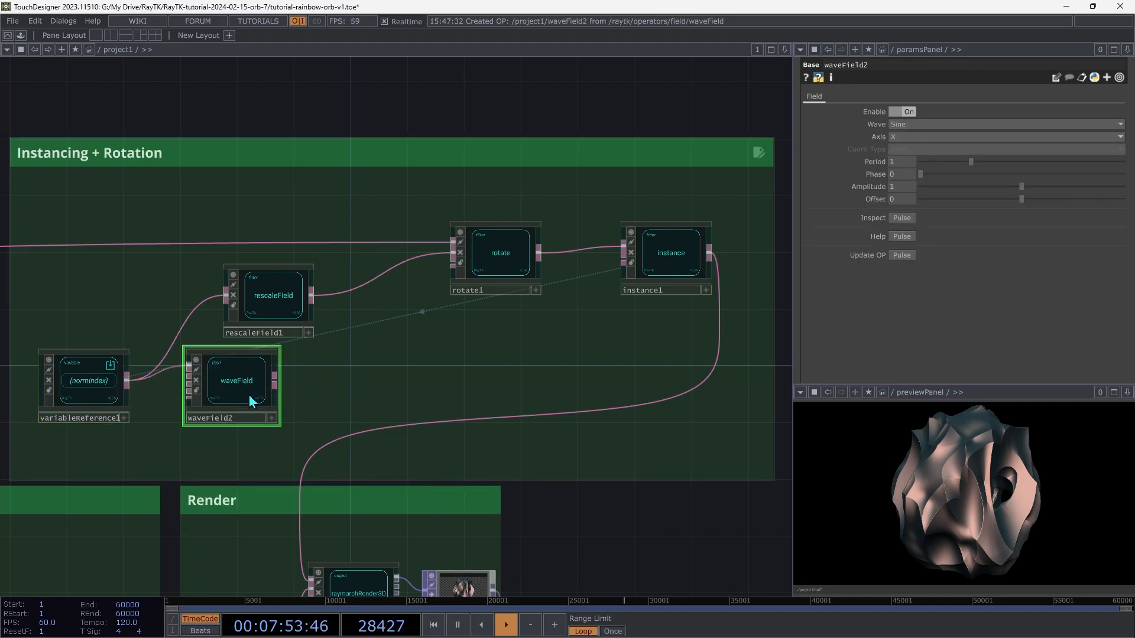
{"action": "left_click_drag", "start_coordinate": [249, 394], "coordinate": [244, 410]}
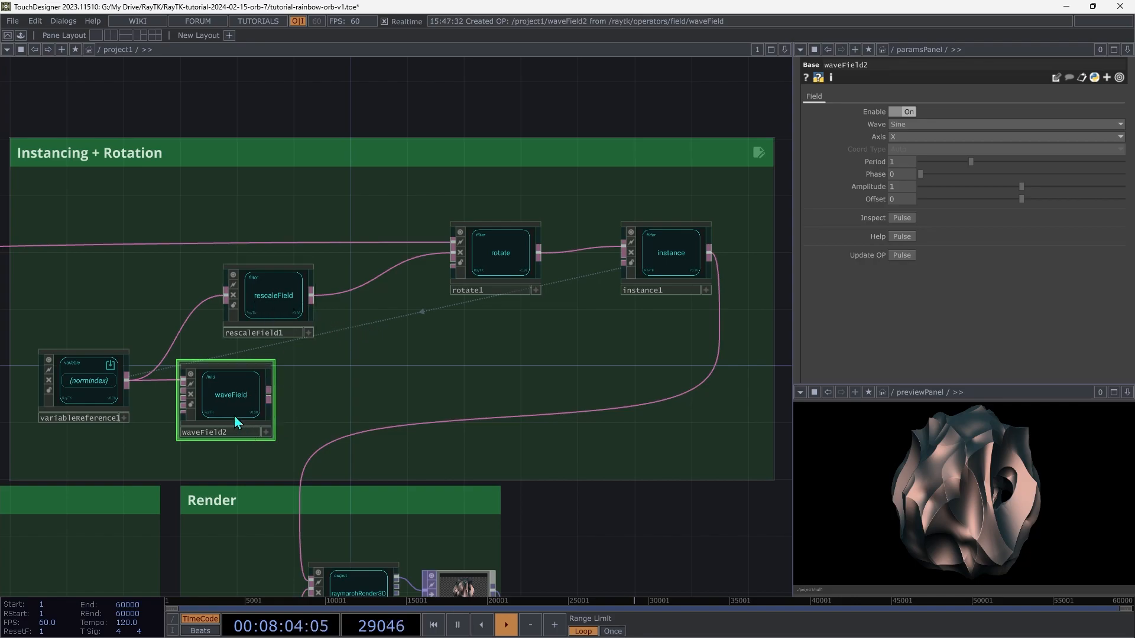
- Append a Rescale As Vector operator to waveField2 and place it close behind the wave
{"action": "right_click", "coordinate": [383, 355]}
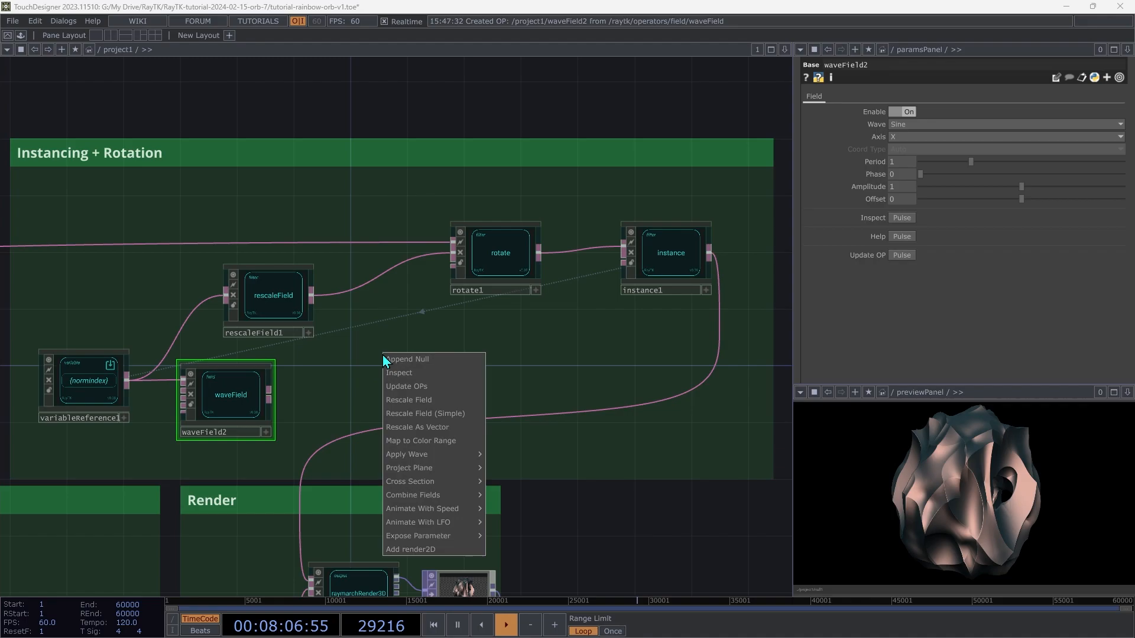
{"action": "left_click", "coordinate": [420, 428]}
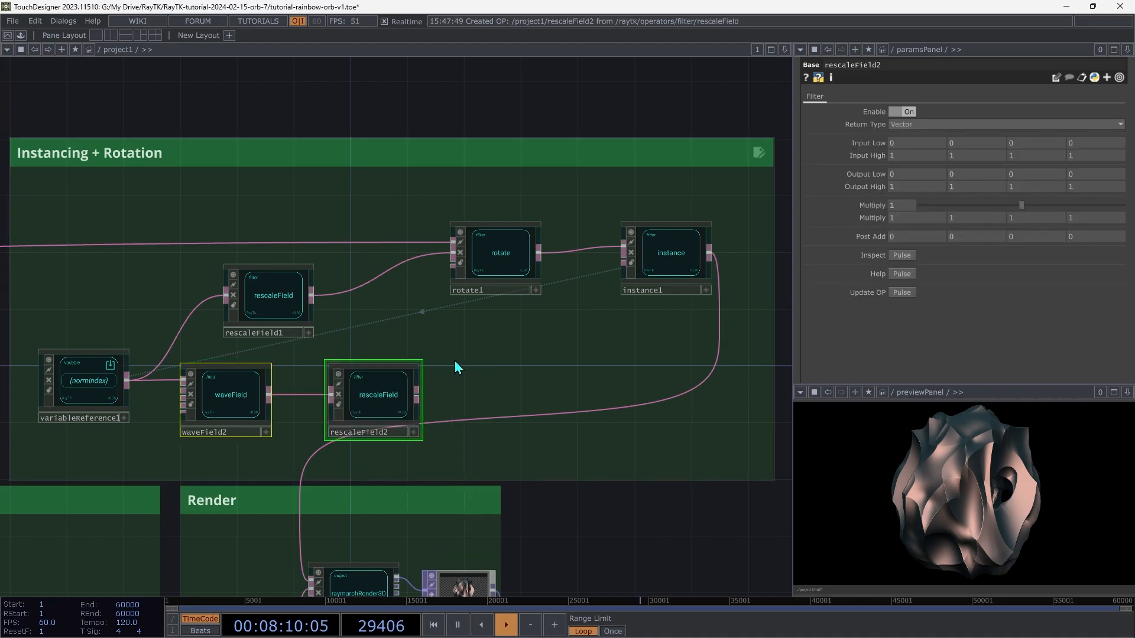
{"action": "left_click_drag", "start_coordinate": [399, 395], "coordinate": [365, 395]}
- Align rescaleField1 above rescaleField2 and shift both, waveField2 and the variable reference further upstream to clear space before rotate
{"action": "left_click_drag", "start_coordinate": [279, 310], "coordinate": [350, 310]}
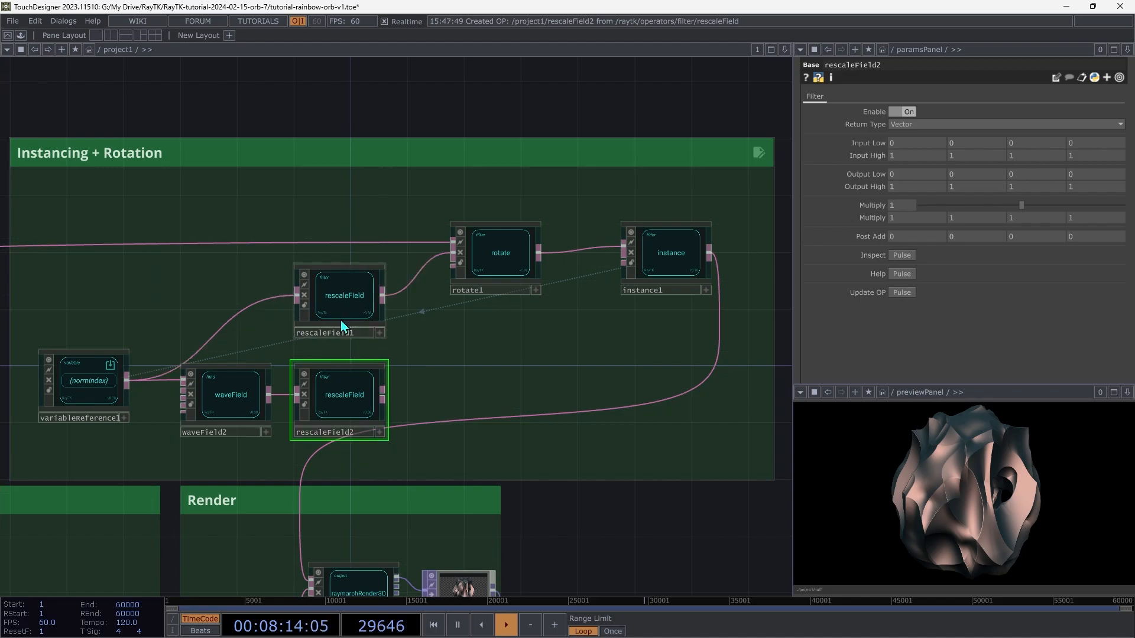
{"action": "left_click_drag", "start_coordinate": [87, 399], "coordinate": [73, 400]}
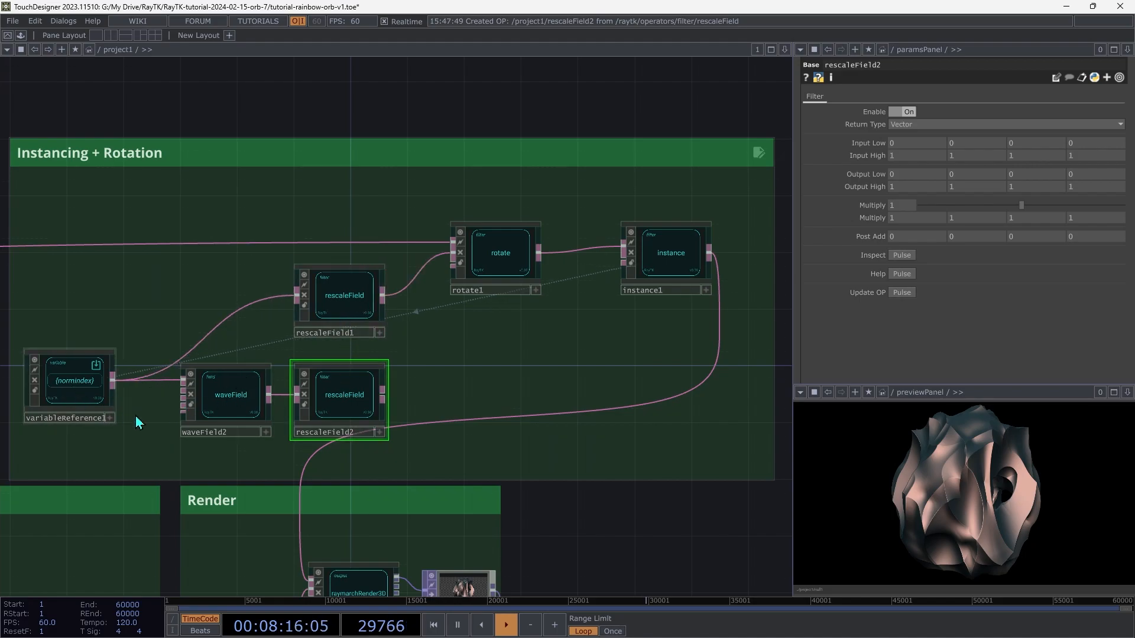
{"action": "left_click_drag", "start_coordinate": [236, 402], "coordinate": [193, 402]}
{"action": "left_click_drag", "start_coordinate": [376, 193], "coordinate": [355, 418]}
{"action": "left_click_drag", "start_coordinate": [354, 418], "coordinate": [312, 419]}
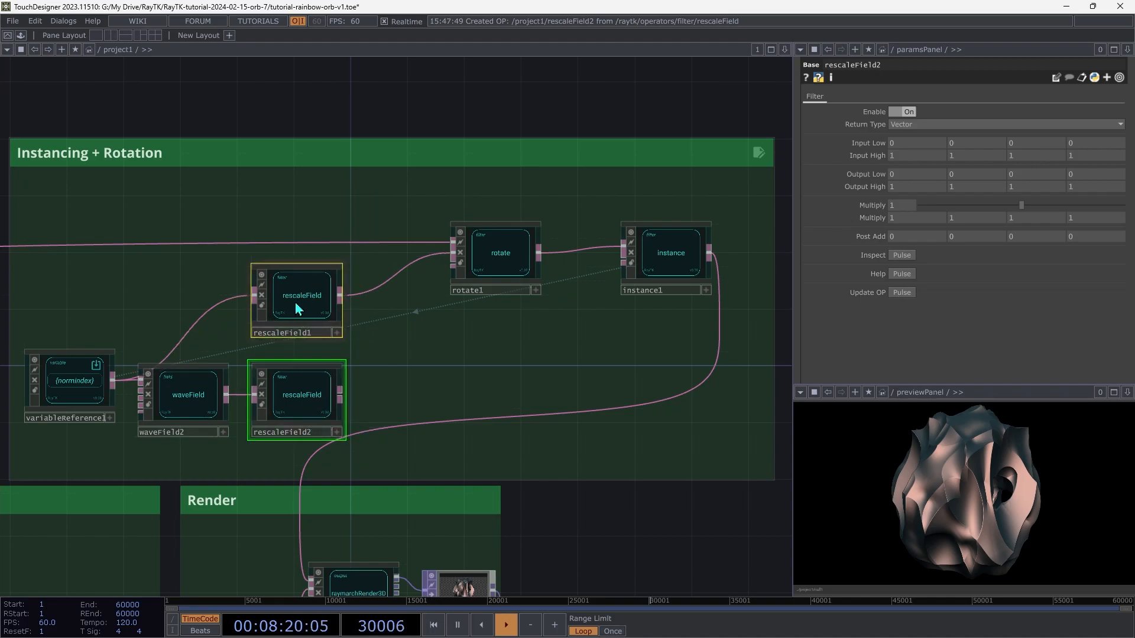
- Combine the two rescaleField outputs with an Add combineFields operator and wire its result into rotate's Rotate Field input
{"action": "right_click", "coordinate": [411, 363]}
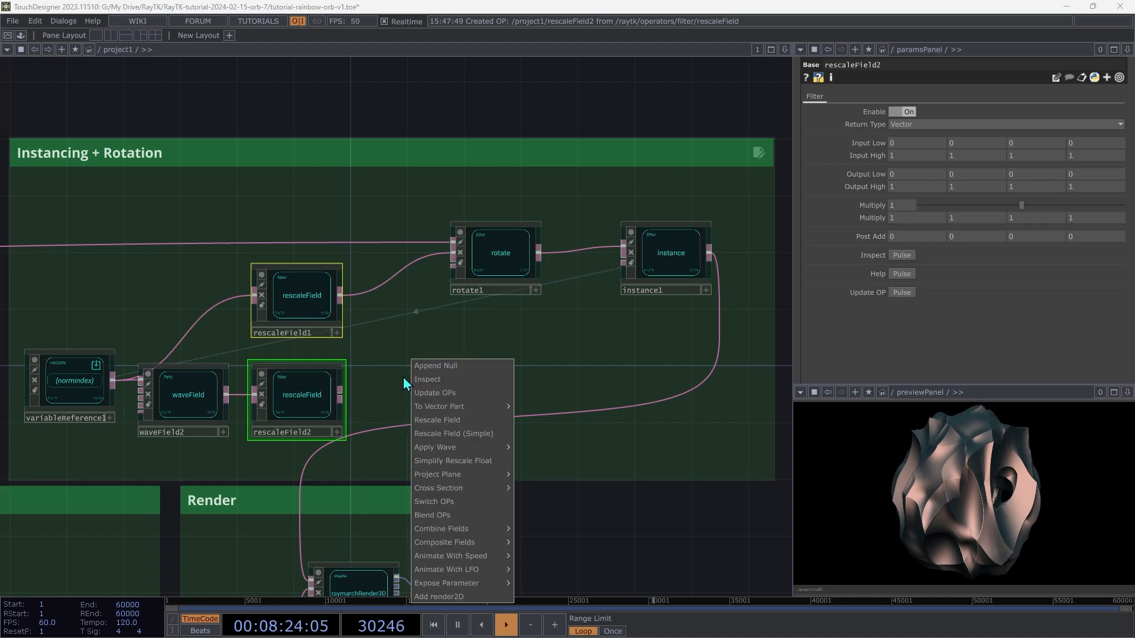
{"action": "mouse_move", "coordinate": [450, 529]}
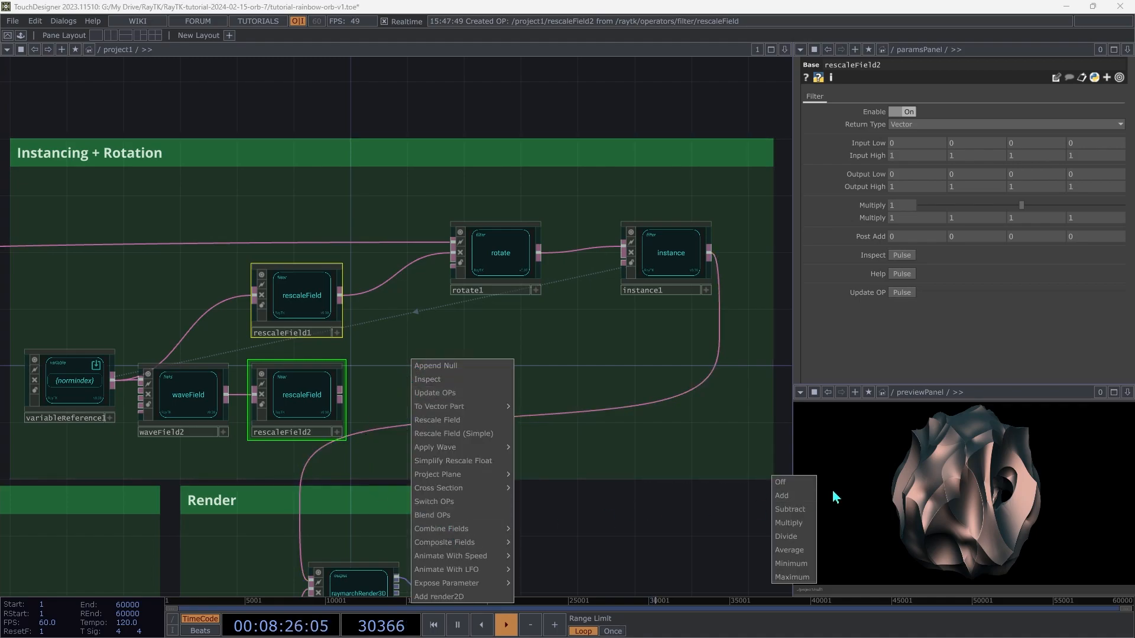
{"action": "left_click", "coordinate": [782, 496]}
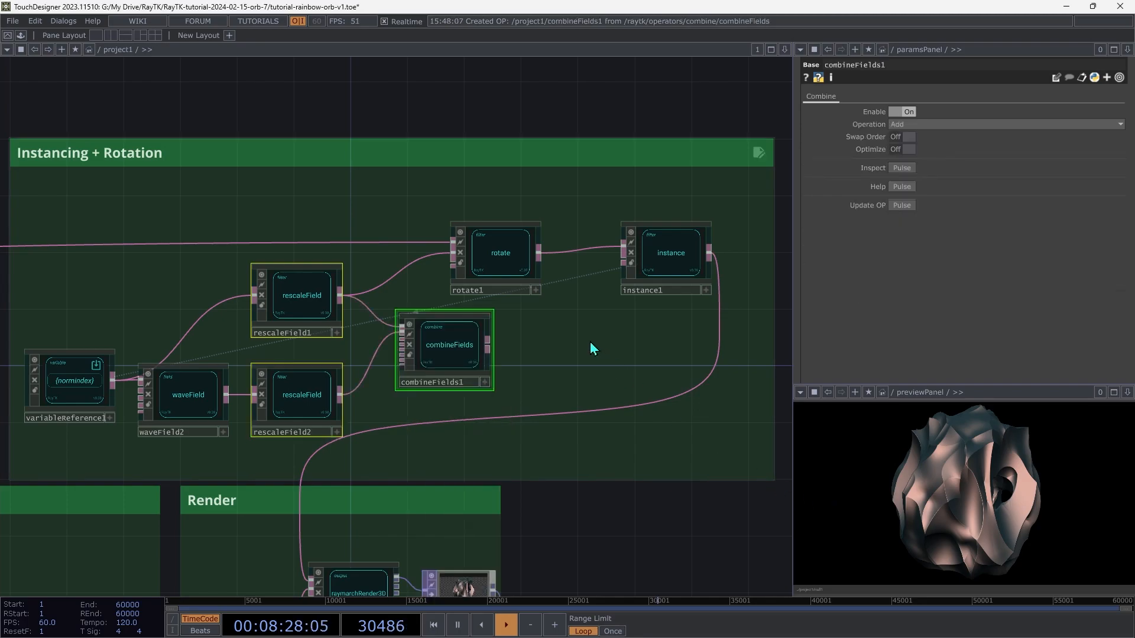
{"action": "left_click_drag", "start_coordinate": [439, 357], "coordinate": [416, 365]}
{"action": "left_click_drag", "start_coordinate": [471, 275], "coordinate": [490, 351]}
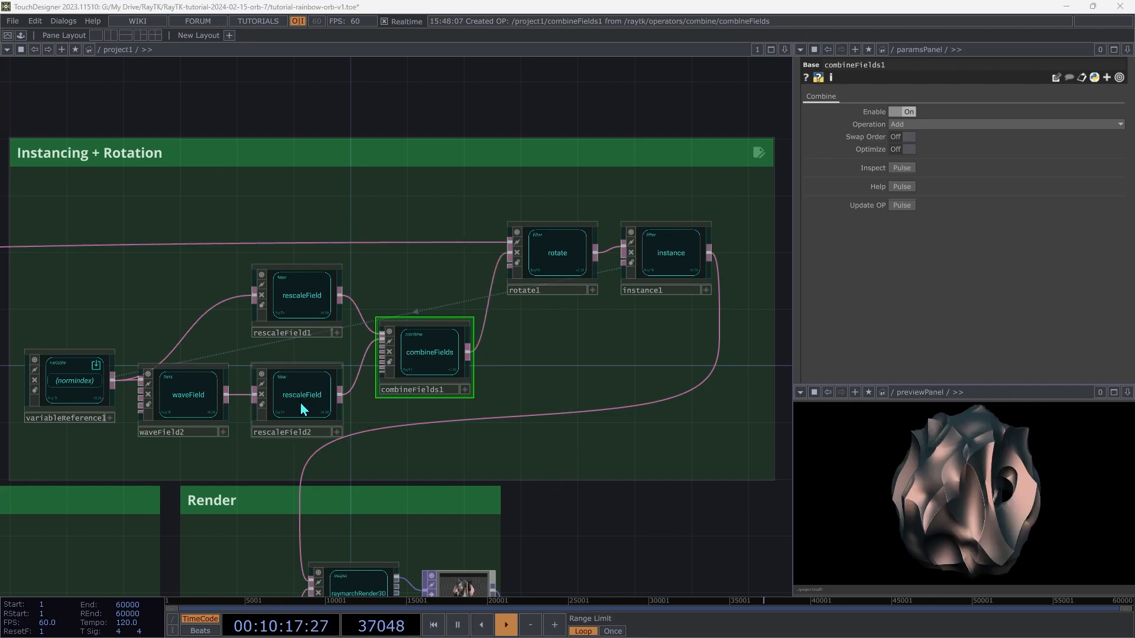
- On rescaleField2, set Input Low to -1 on all components, Output Low to -80, 55, -63, and the first Output High to 42
{"action": "left_click", "coordinate": [302, 408]}
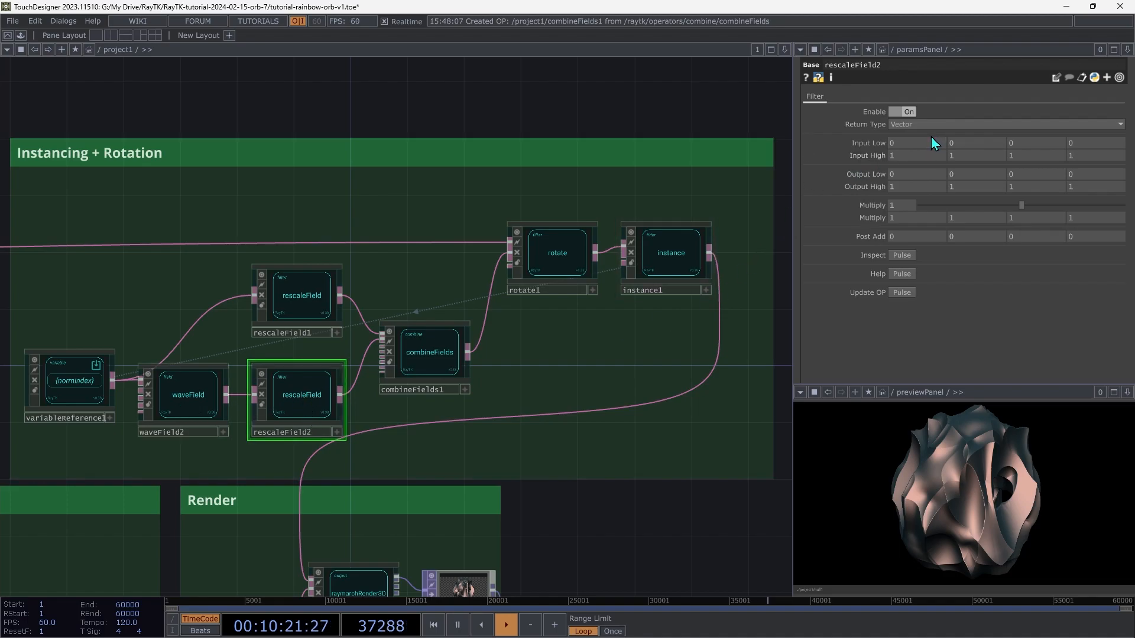
{"action": "middle_click_drag", "start_coordinate": [877, 143], "coordinate": [868, 132]}
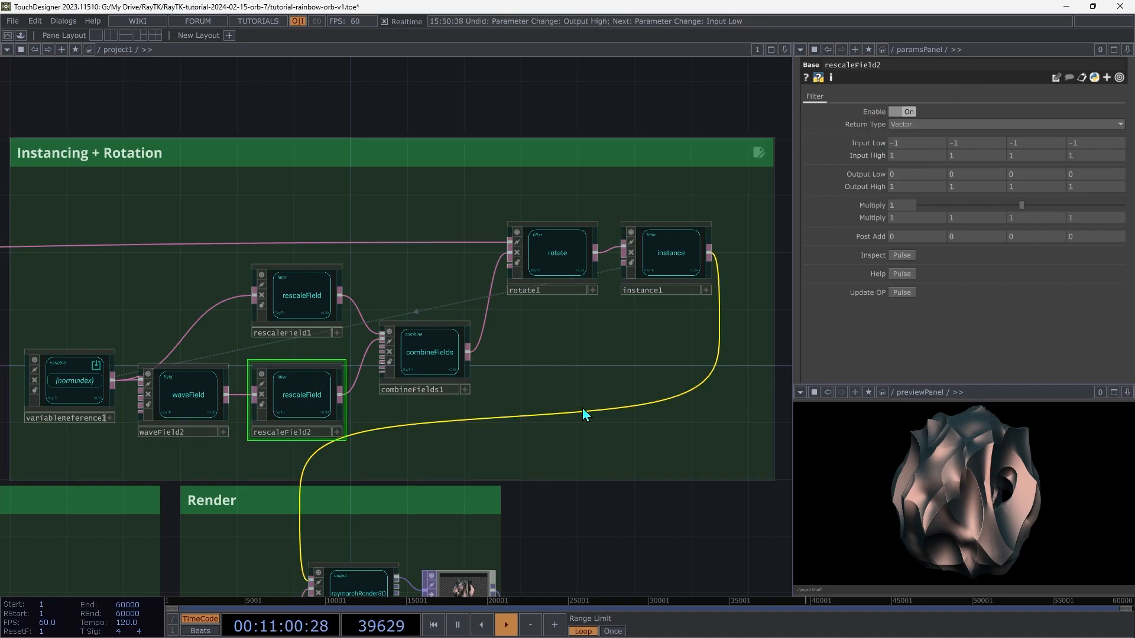
{"action": "middle_click_drag", "start_coordinate": [899, 175], "coordinate": [1019, 157]}
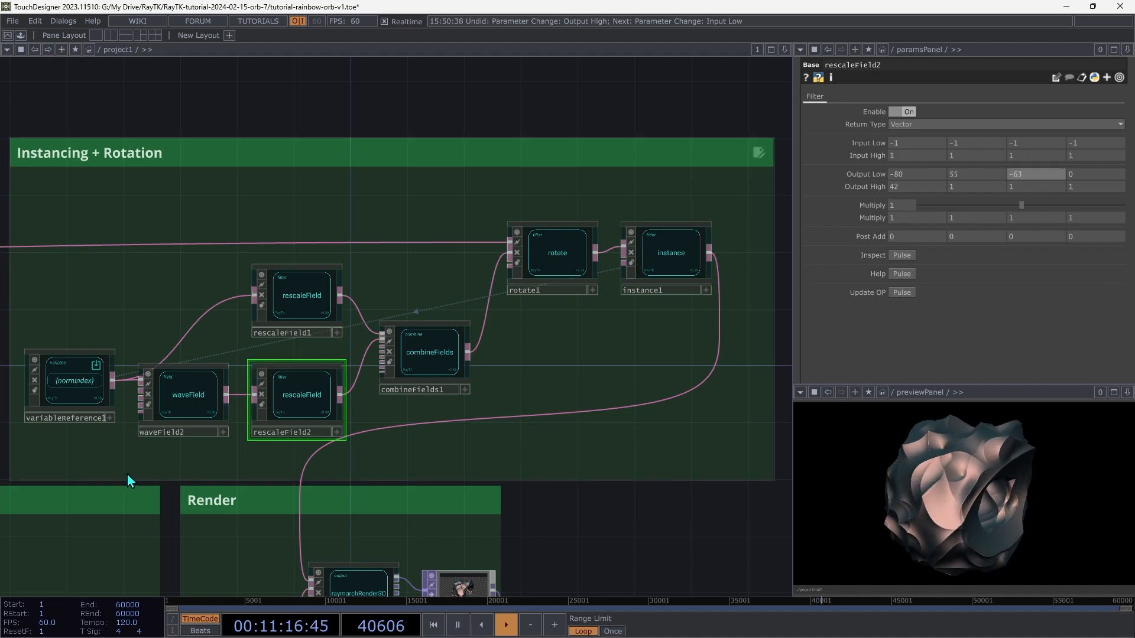
- Make the Wave parameter of waveField2 and the Combine parameter of instance1 read-only
{"action": "left_click", "coordinate": [209, 393]}
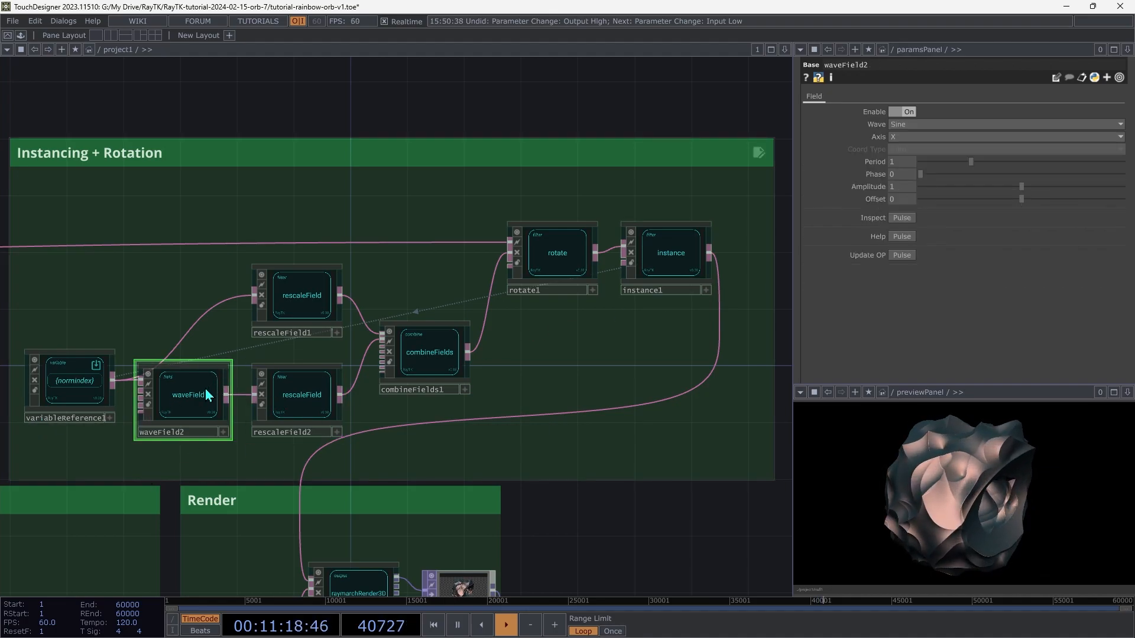
{"action": "left_click_drag", "start_coordinate": [931, 174], "coordinate": [868, 314]}
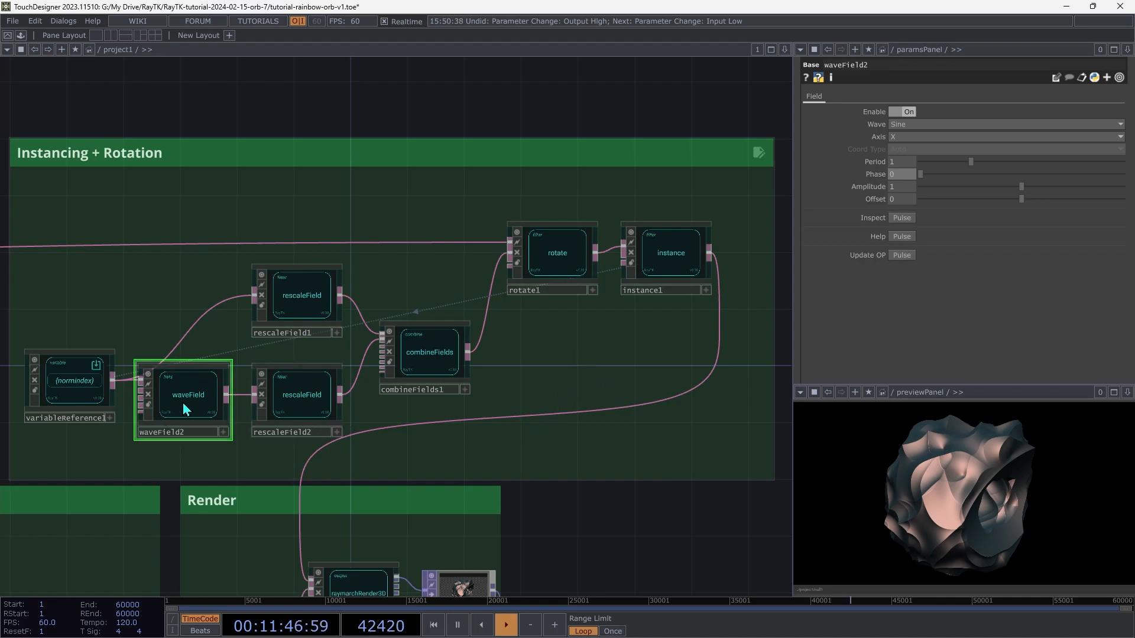
{"action": "right_click", "coordinate": [880, 130]}
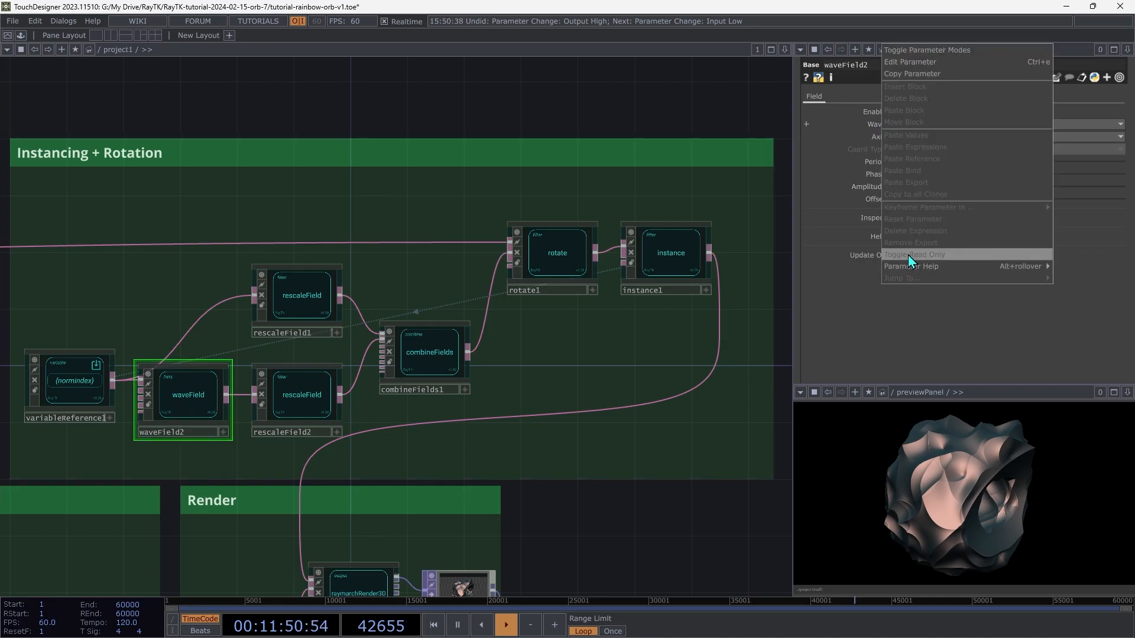
{"action": "left_click", "coordinate": [354, 465]}
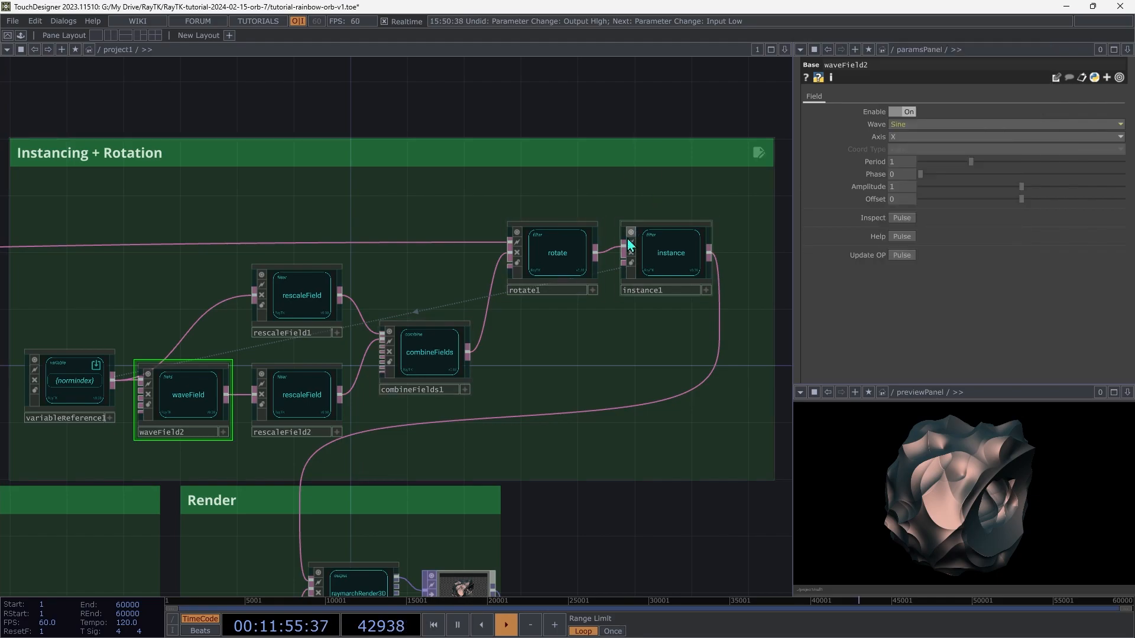
{"action": "left_click", "coordinate": [680, 256]}
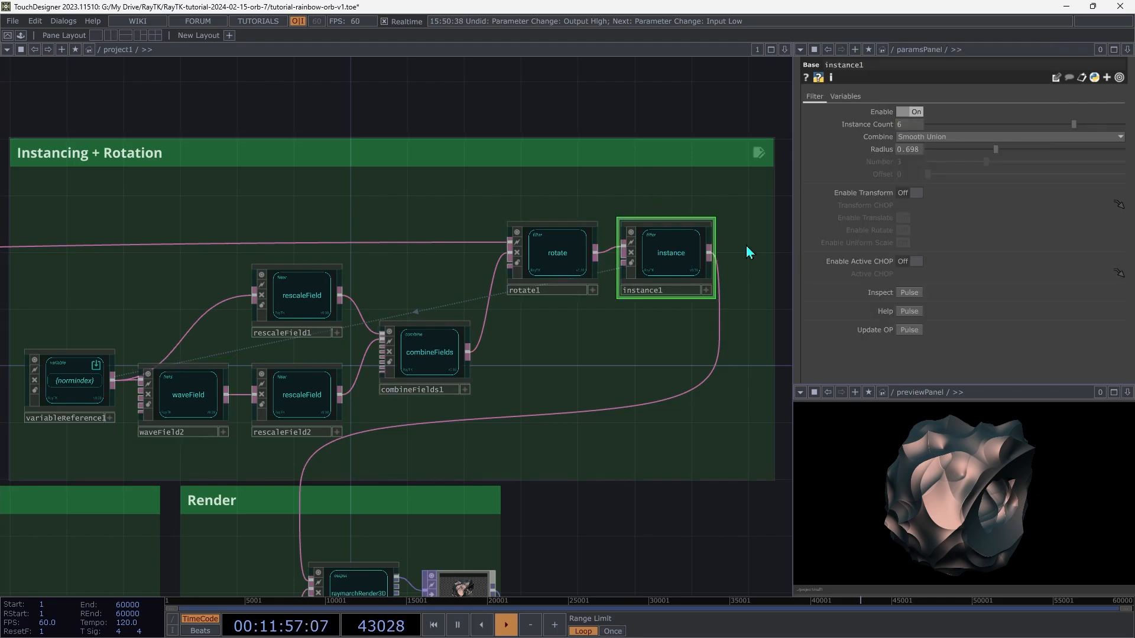
{"action": "right_click", "coordinate": [880, 143]}
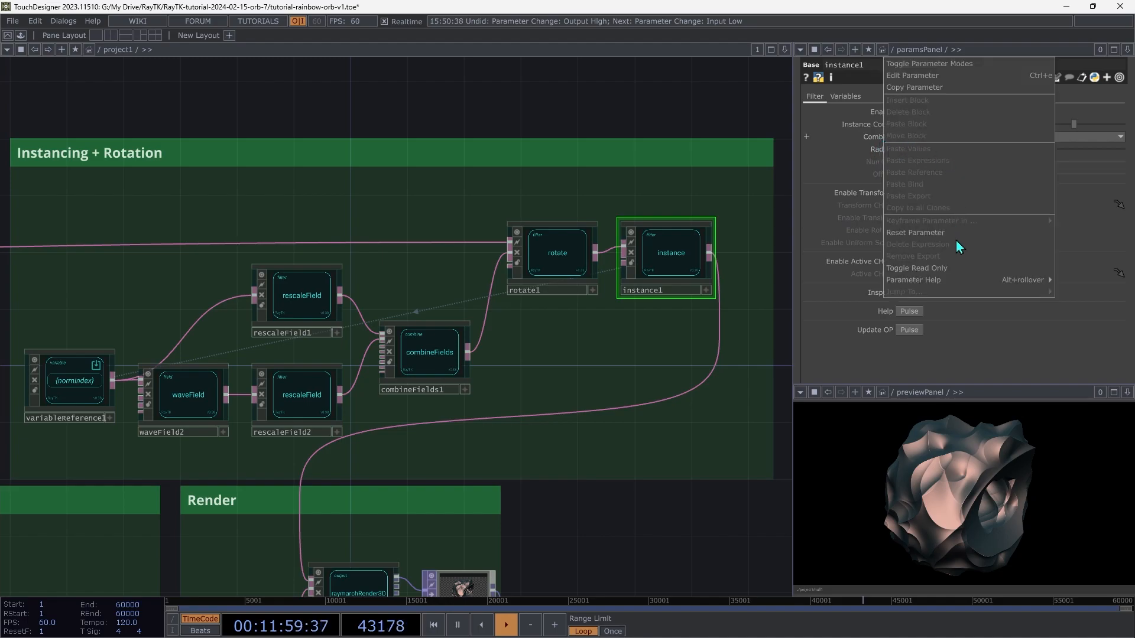
{"action": "left_click", "coordinate": [946, 269]}
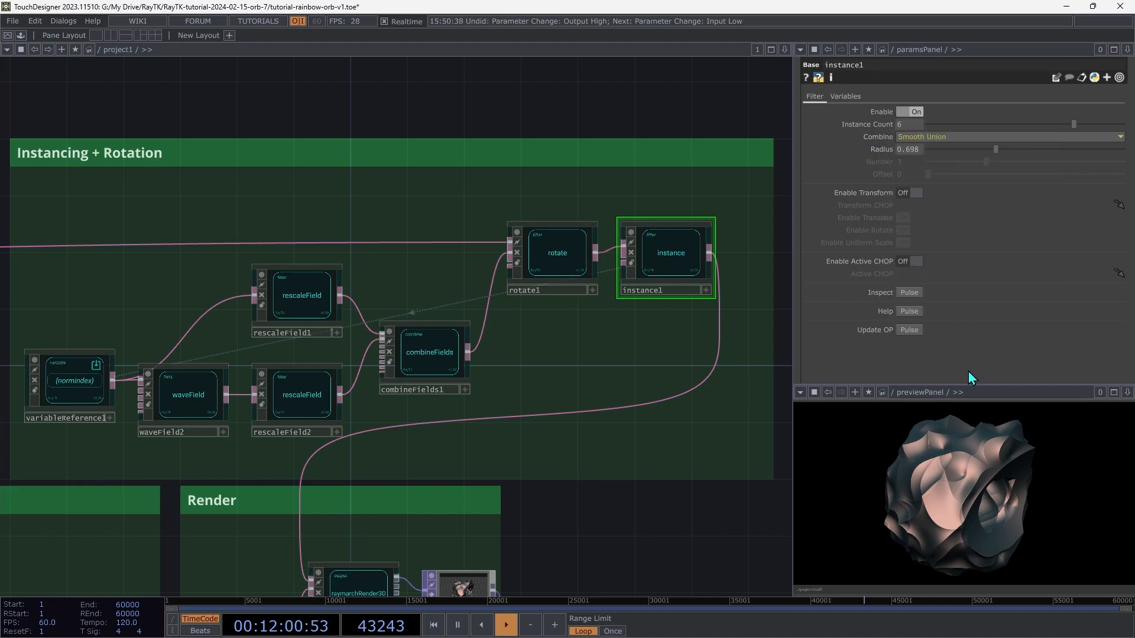
- Enable Optimize on combineFields1, then show rotate1's parameters
{"action": "left_click", "coordinate": [428, 361]}
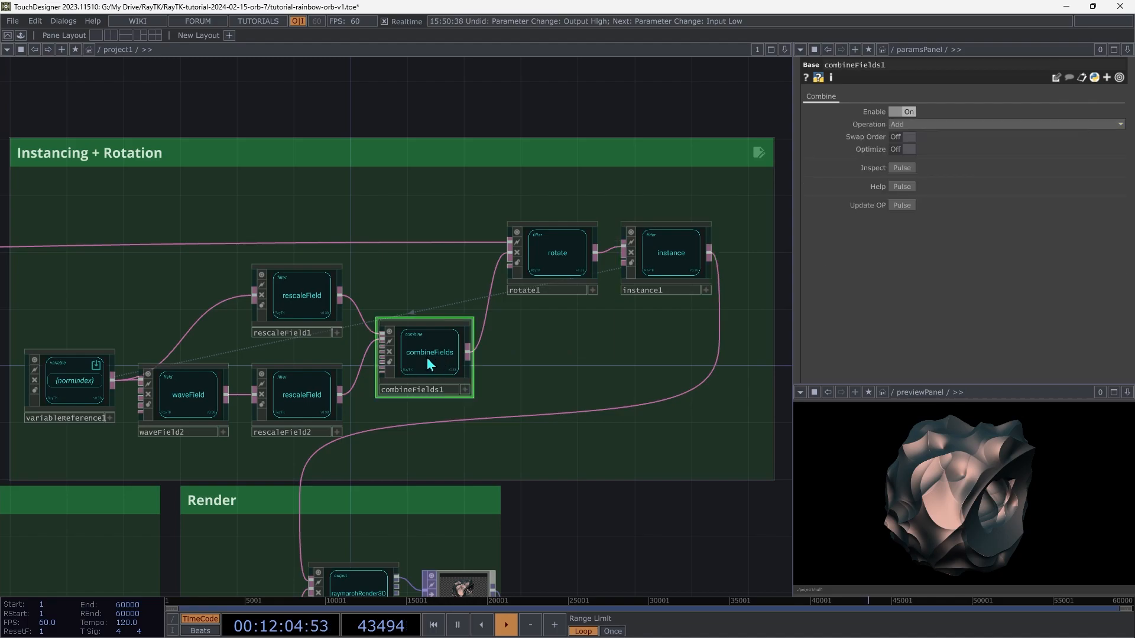
{"action": "left_click", "coordinate": [908, 151]}
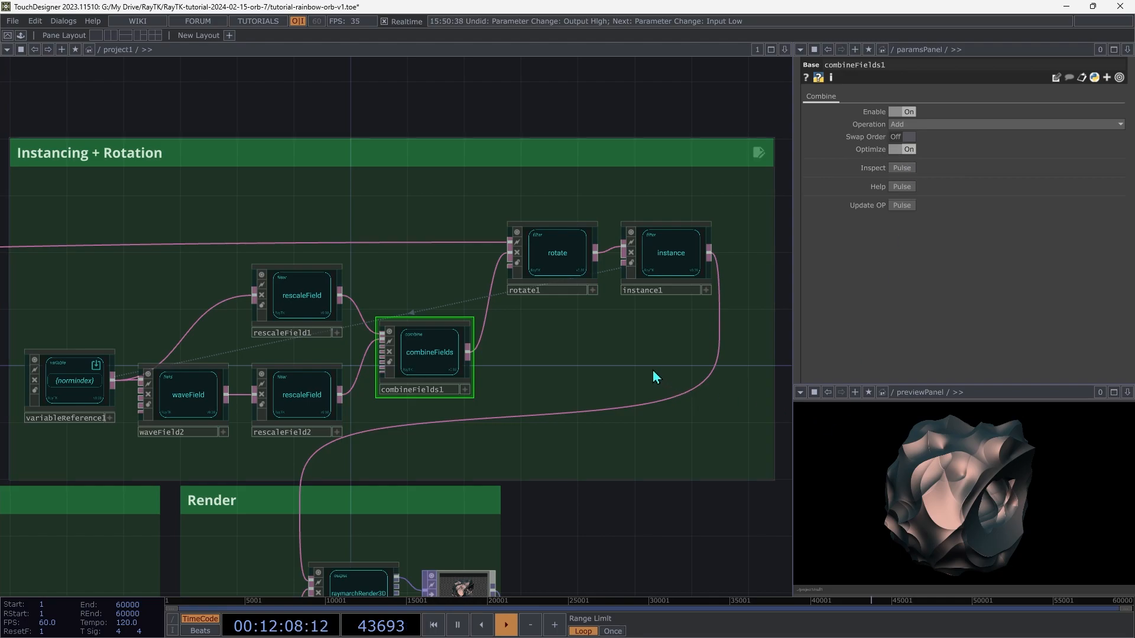
{"action": "left_click", "coordinate": [562, 252]}
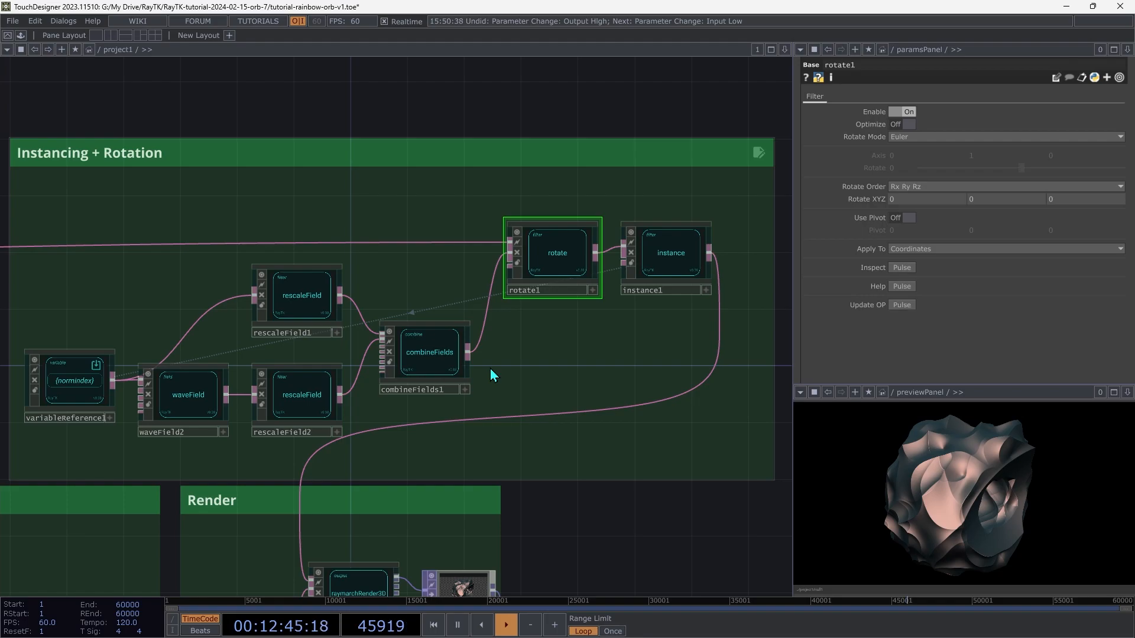
- Add a modularMat operator from the RayTK palette inside the Material section
{"action": "key", "text": "Down"}
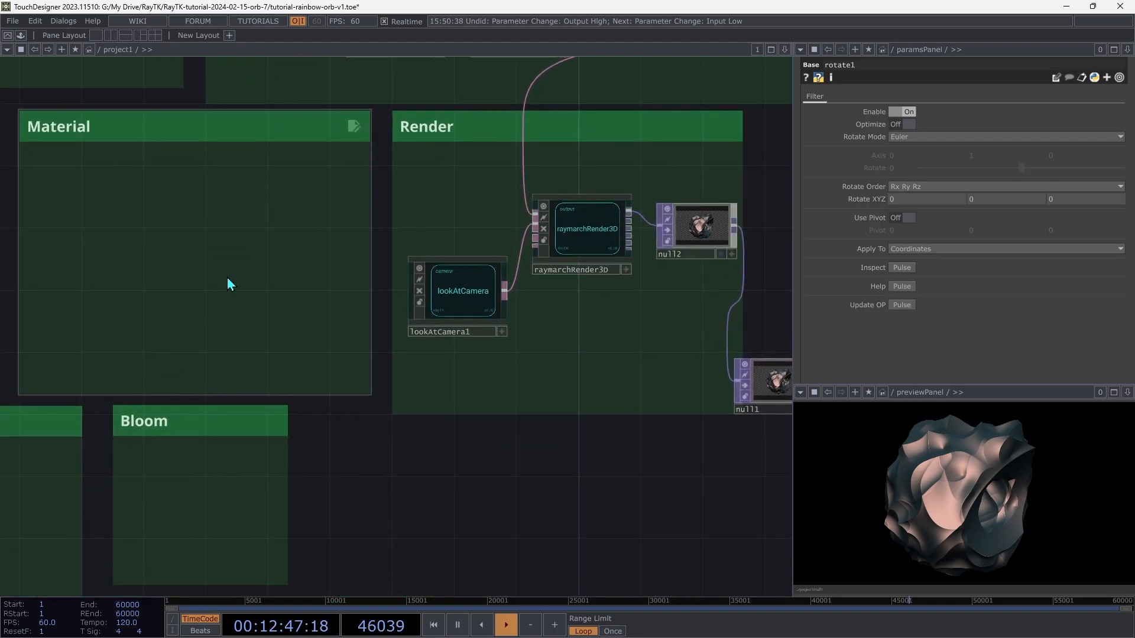
{"action": "key", "text": "alt+r"}
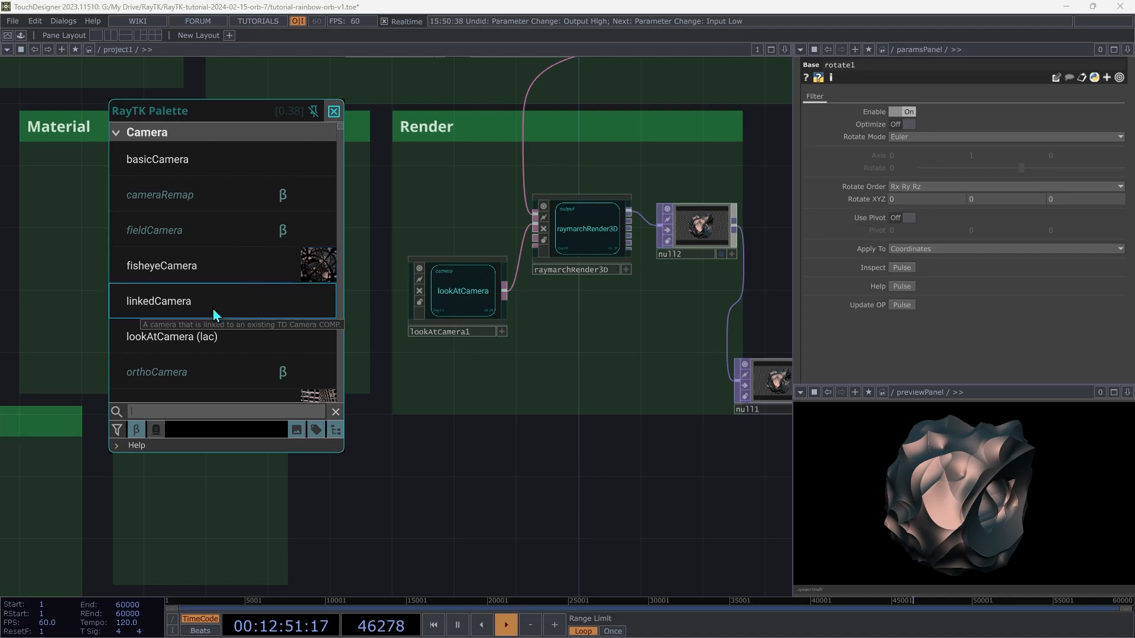
{"action": "type", "text": "modular"}
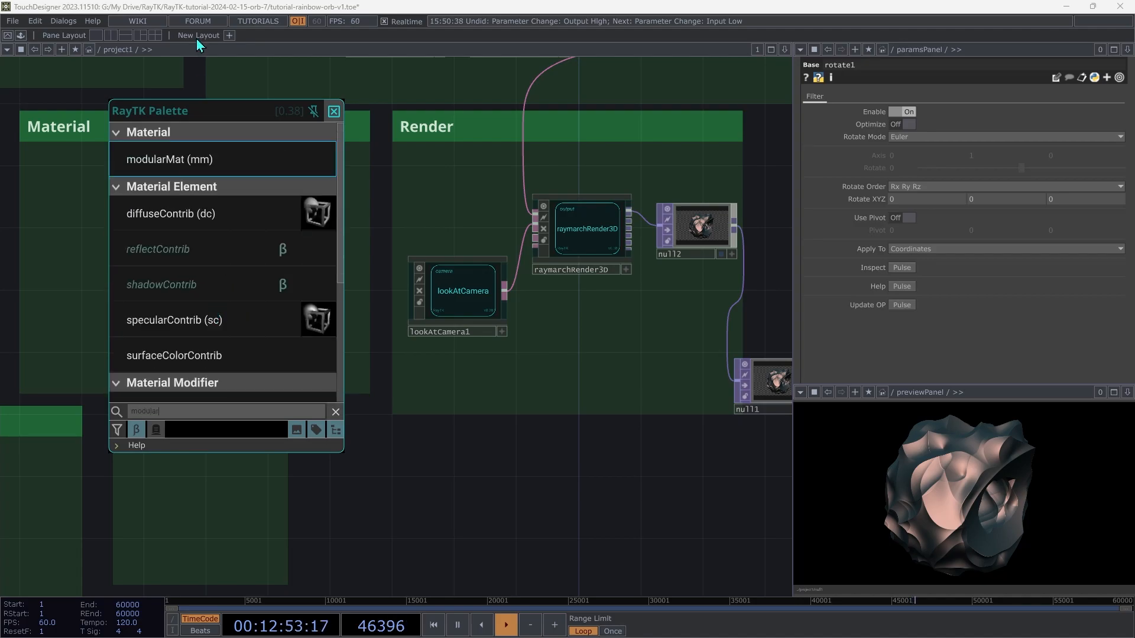
{"action": "left_click", "coordinate": [159, 158]}
{"action": "left_click", "coordinate": [230, 290]}
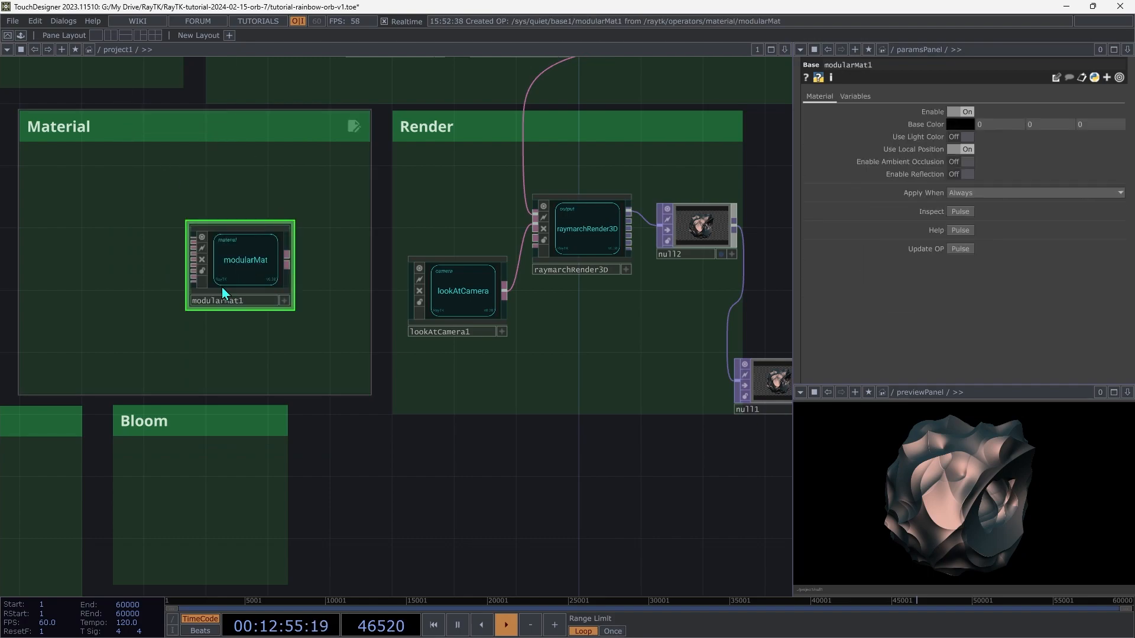
- Insert modularMat1 between instance1 and raymarchRender3D, and line it up with the render operator's scene input
{"action": "left_click_drag", "start_coordinate": [195, 241], "coordinate": [524, 149]}
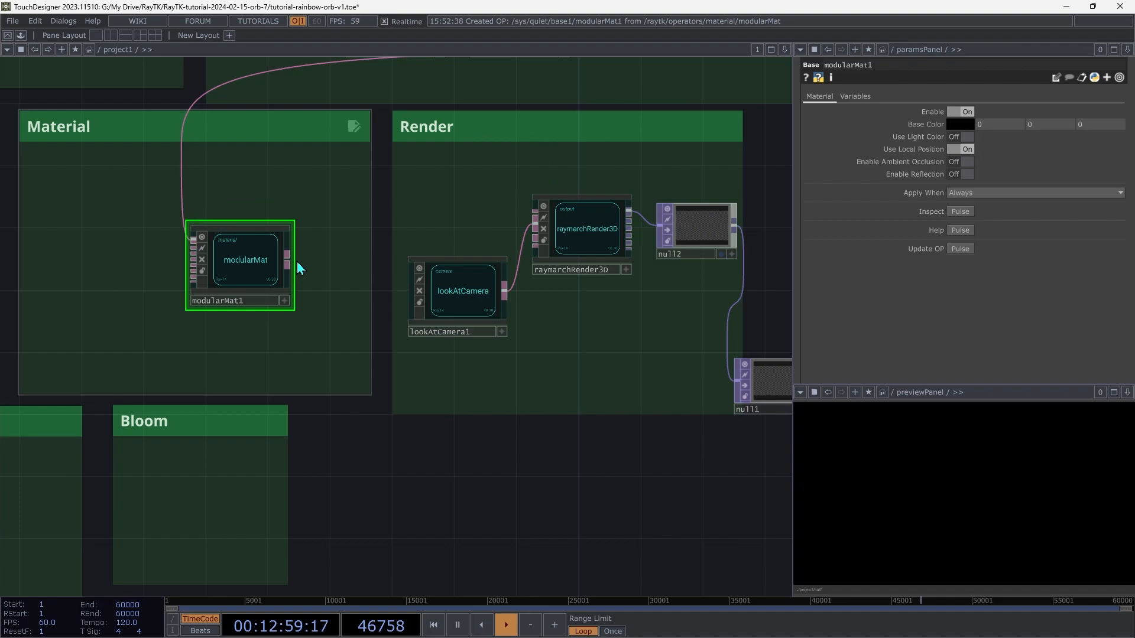
{"action": "left_click_drag", "start_coordinate": [288, 259], "coordinate": [521, 219]}
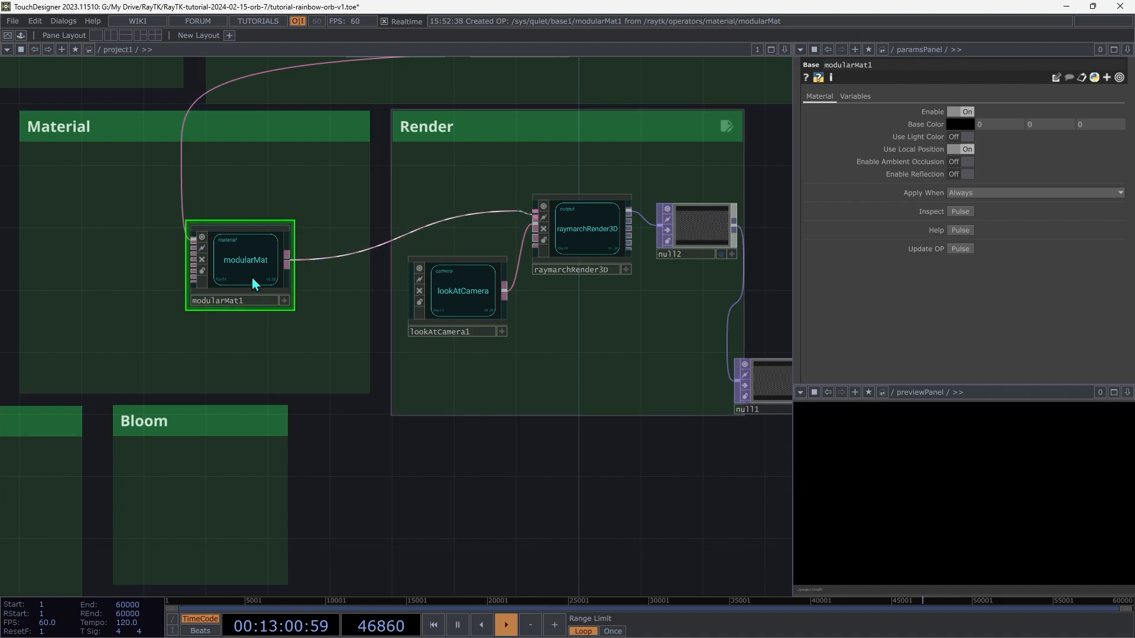
{"action": "left_click_drag", "start_coordinate": [240, 274], "coordinate": [286, 225]}
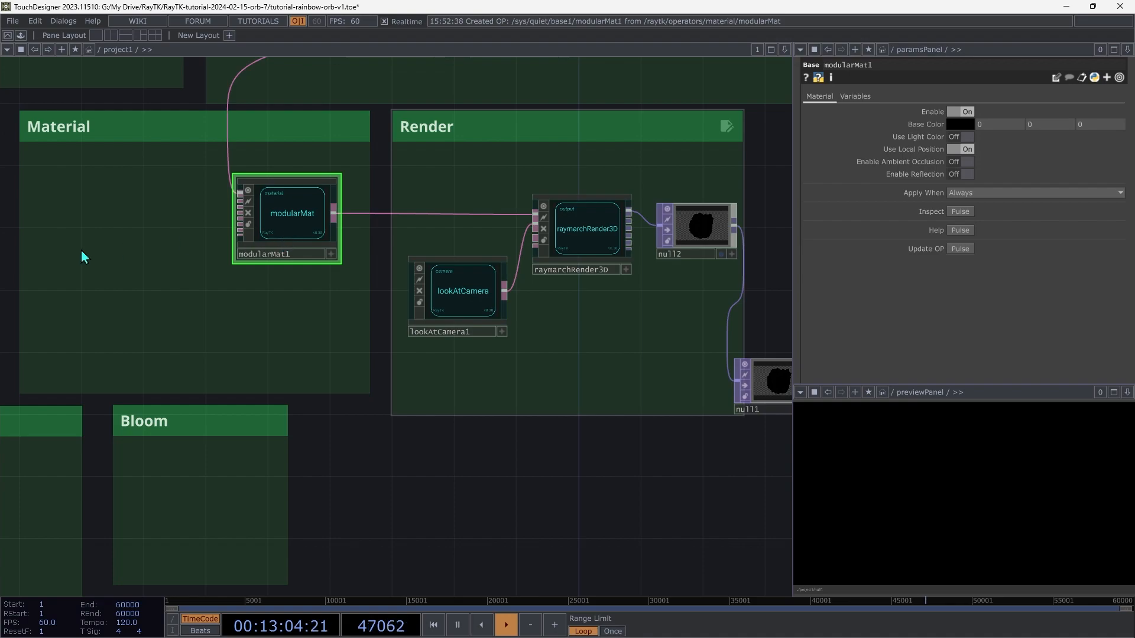
- Add an Oren-Nayar diffuse contribution to modularMat1 and place it upstream in the Material section
{"action": "right_click", "coordinate": [173, 257]}
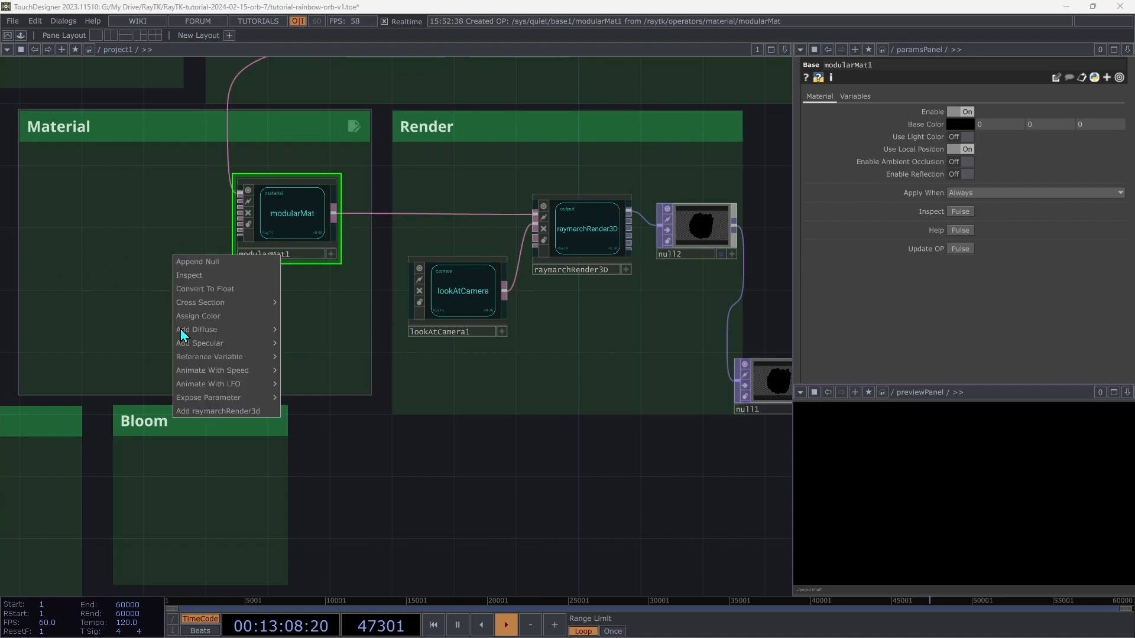
{"action": "mouse_move", "coordinate": [186, 331]}
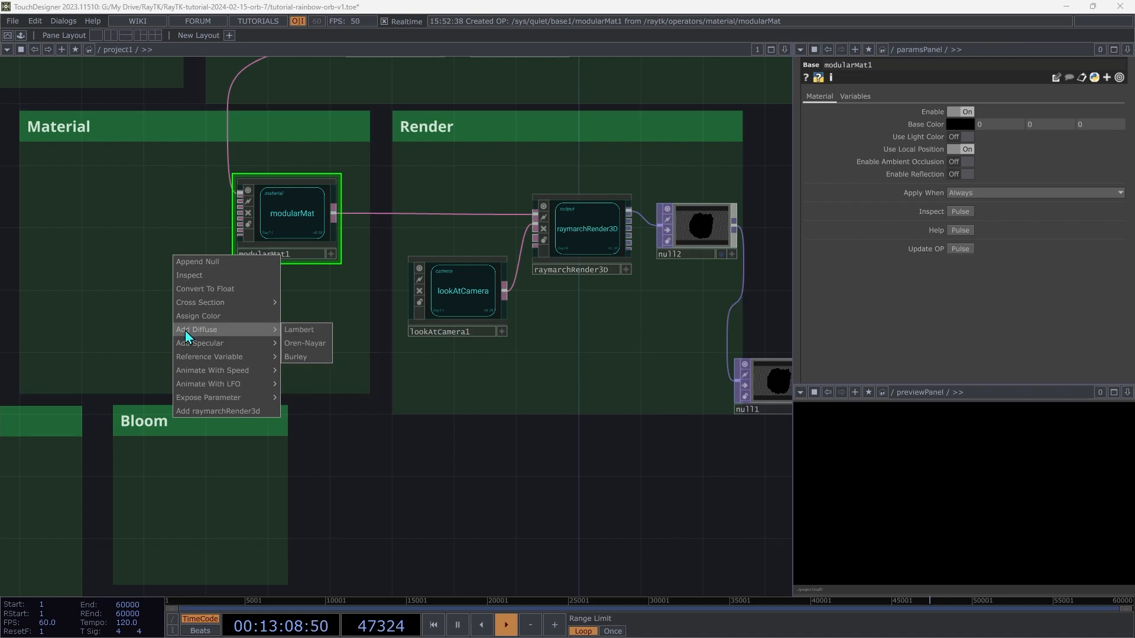
{"action": "left_click", "coordinate": [317, 345]}
{"action": "left_click_drag", "start_coordinate": [127, 322], "coordinate": [105, 245]}
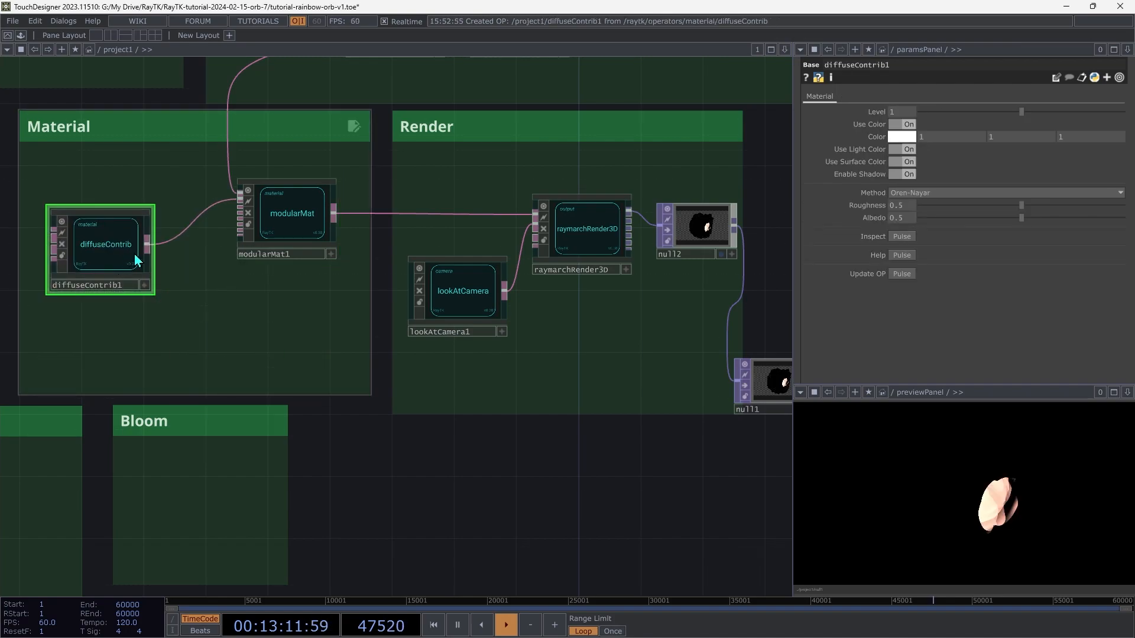
- Add a GGX specular contribution to modularMat1, place it below diffuseContrib1, and align diffuseContrib1 with the material
{"action": "left_click", "coordinate": [303, 222]}
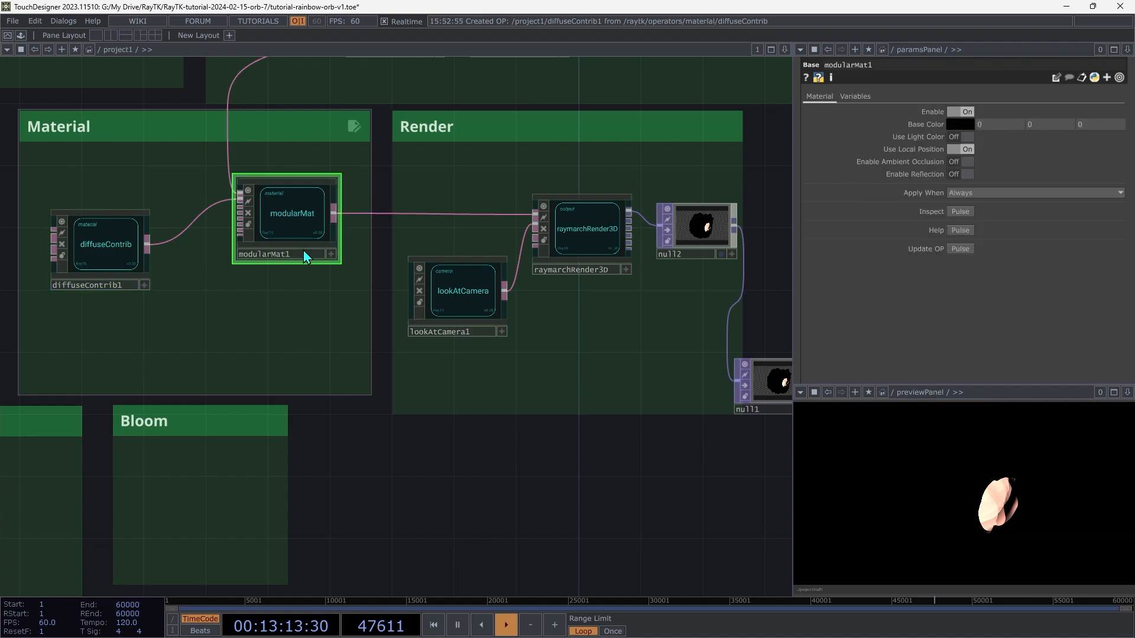
{"action": "right_click", "coordinate": [289, 288]}
{"action": "mouse_move", "coordinate": [337, 389]}
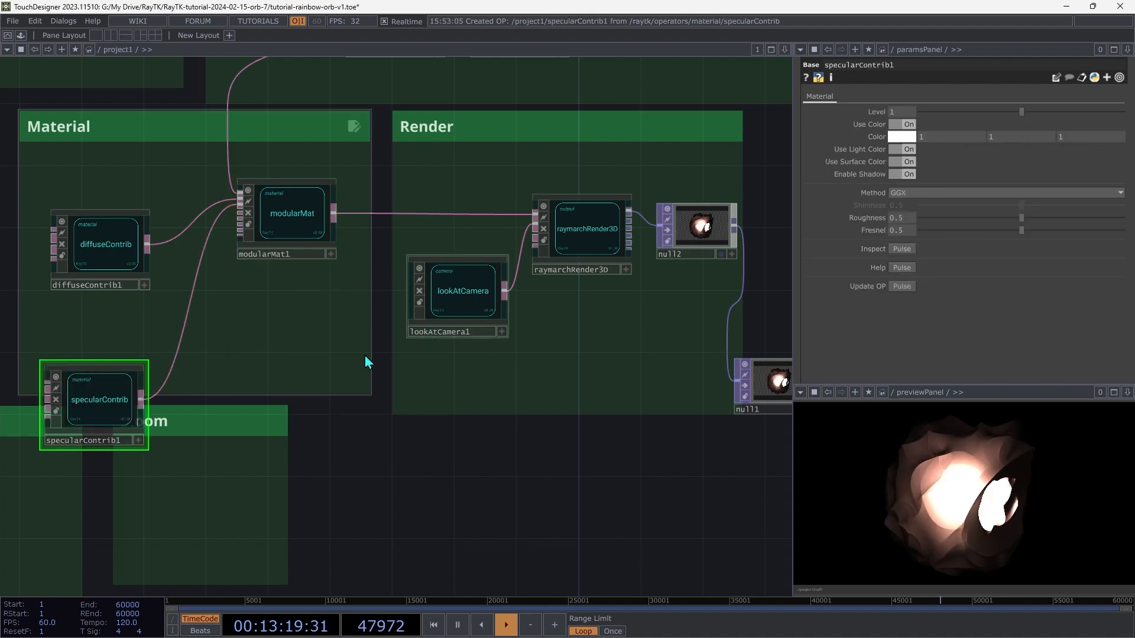
{"action": "left_click_drag", "start_coordinate": [47, 405], "coordinate": [53, 328]}
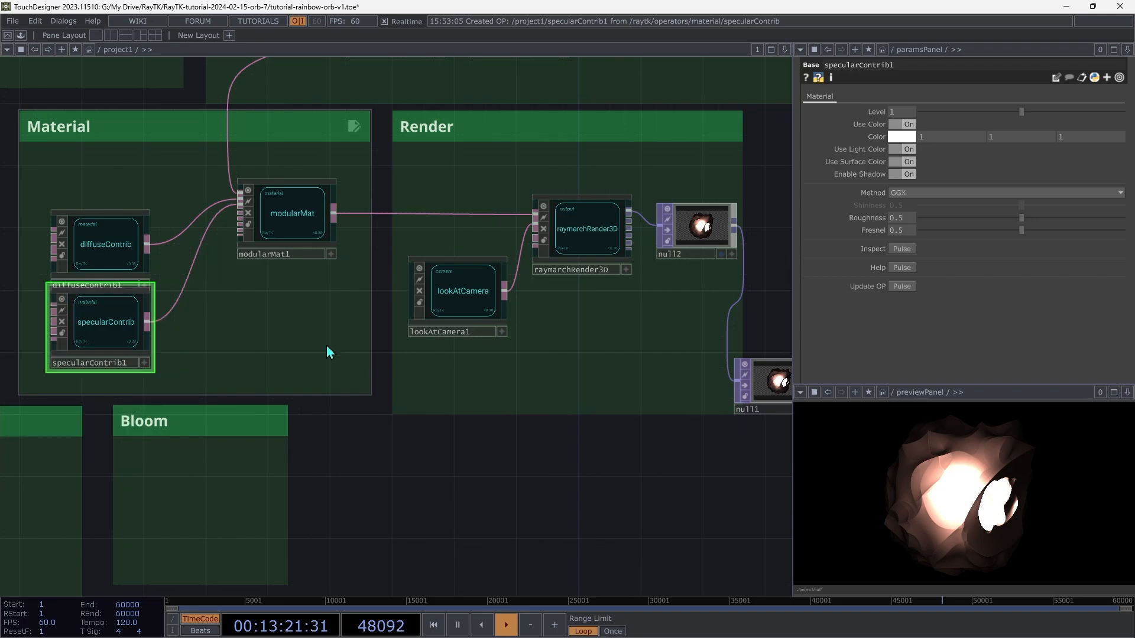
{"action": "left_click_drag", "start_coordinate": [142, 246], "coordinate": [140, 214]}
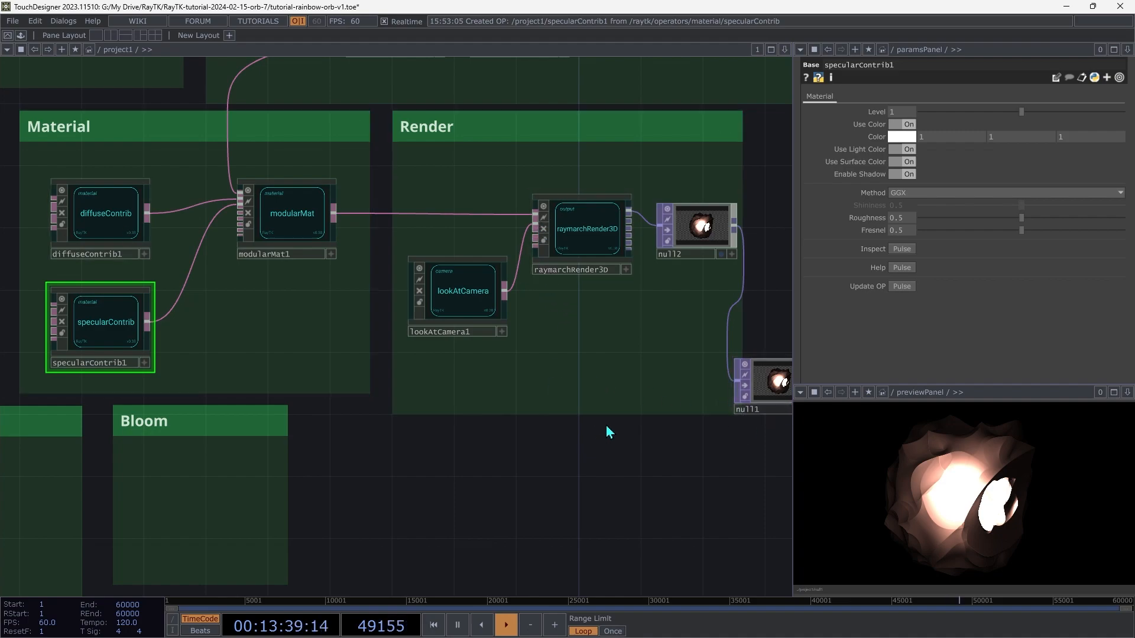
- Add a point light to raymarchRender3D and place it below lookAtCamera1 in the Render section
{"action": "left_click", "coordinate": [595, 237]}
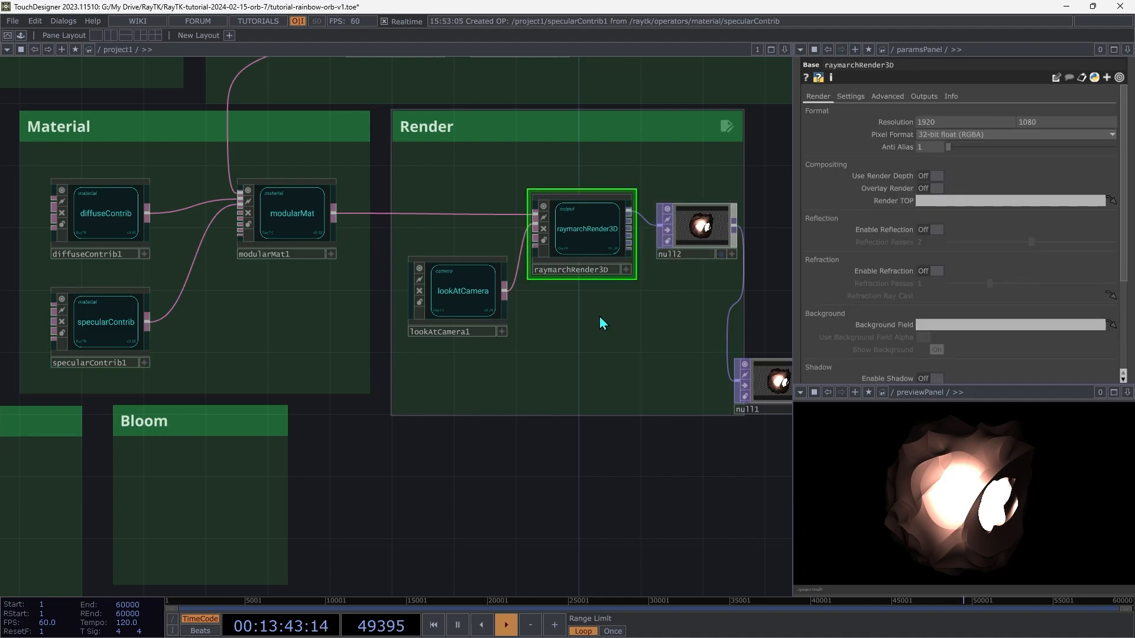
{"action": "right_click", "coordinate": [601, 322]}
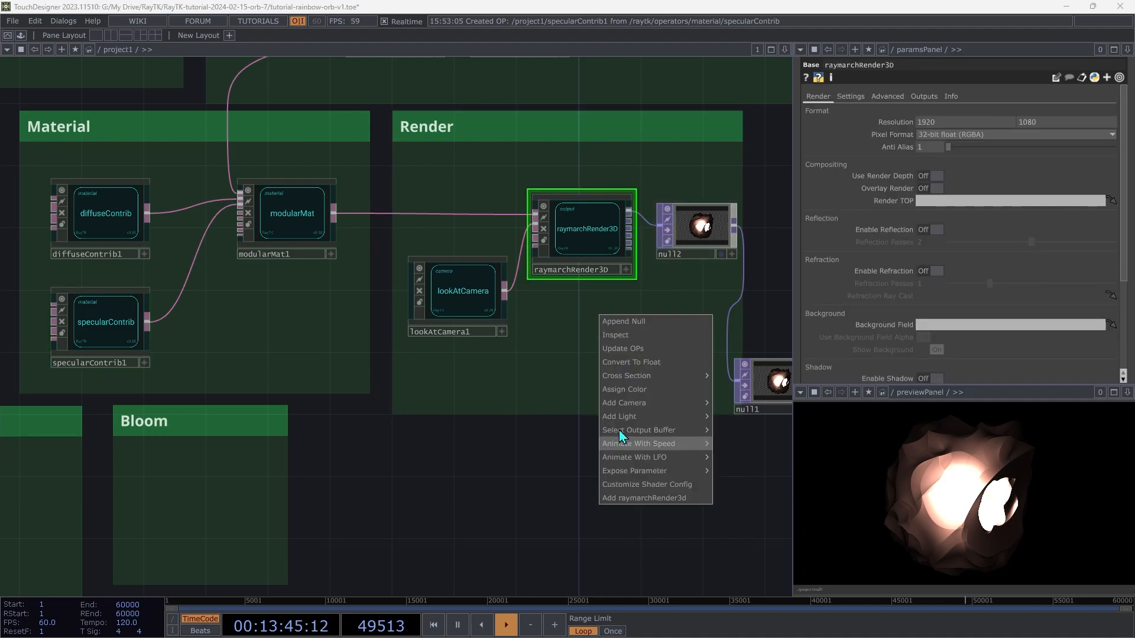
{"action": "mouse_move", "coordinate": [623, 419]}
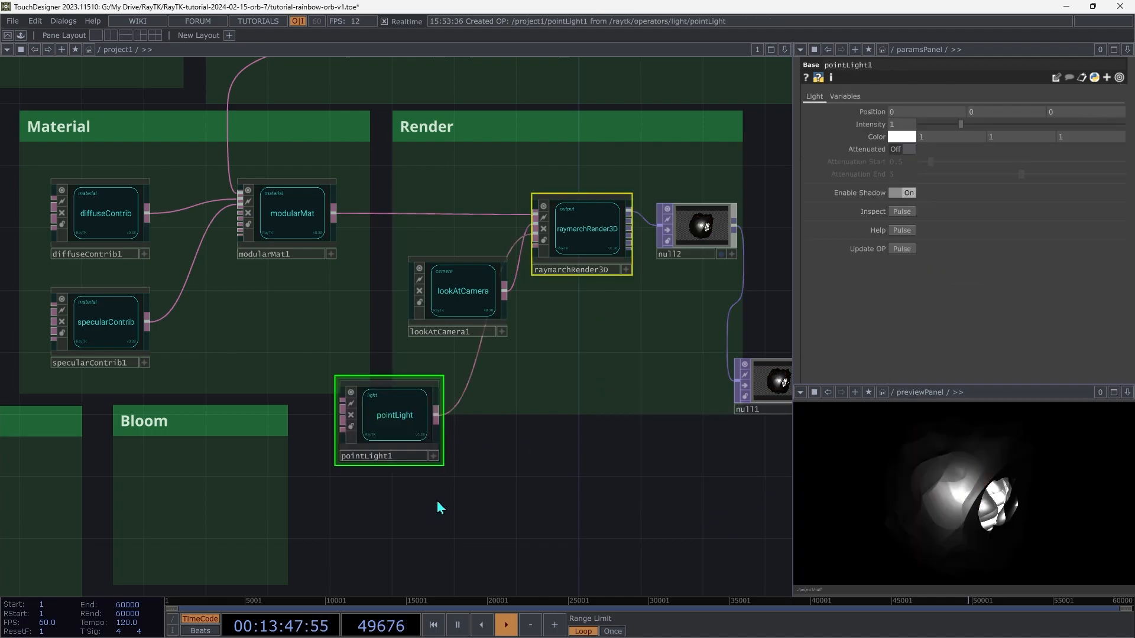
{"action": "left_click", "coordinate": [349, 421]}
{"action": "left_click_drag", "start_coordinate": [349, 421], "coordinate": [457, 341]}
- Move lookAtCamera1, raymarchRender3D and null2 slightly higher in the Render section to make room for the light
{"action": "left_click_drag", "start_coordinate": [459, 284], "coordinate": [474, 236]}
{"action": "left_click_drag", "start_coordinate": [544, 243], "coordinate": [561, 211]}
{"action": "left_click_drag", "start_coordinate": [684, 231], "coordinate": [684, 200]}
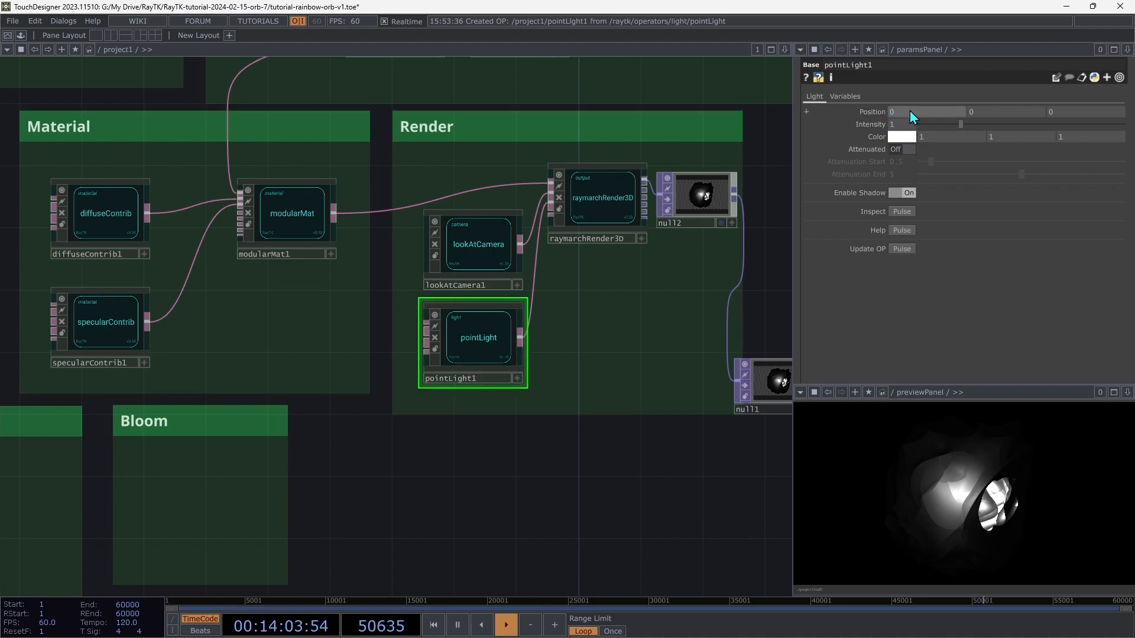
- Set pointLight1's position to 2, 4, 6
{"action": "mouse_move", "coordinate": [913, 116]}
{"action": "left_mouse_down"}
{"action": "mouse_move", "coordinate": [922, 98]}
{"action": "mouse_move", "coordinate": [946, 98]}
{"action": "mouse_move", "coordinate": [905, 130]}
{"action": "left_mouse_up"}
{"action": "middle_click_drag", "start_coordinate": [1022, 114], "coordinate": [1130, 99]}
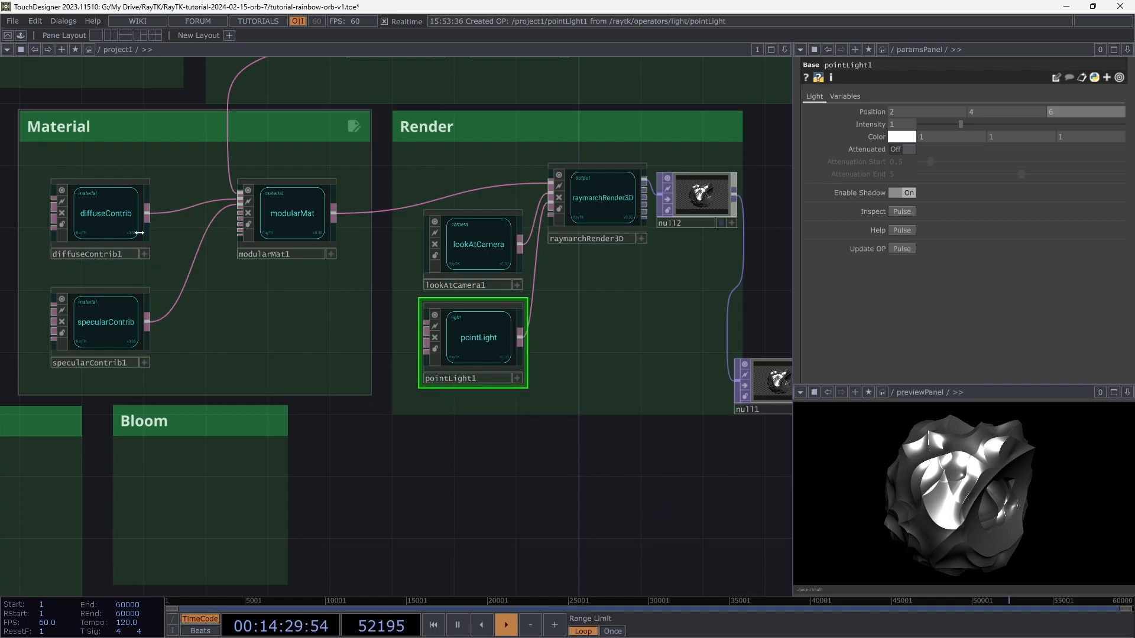
- Set both Roughness and Albedo of diffuseContrib1 to 1
{"action": "left_click", "coordinate": [107, 216]}
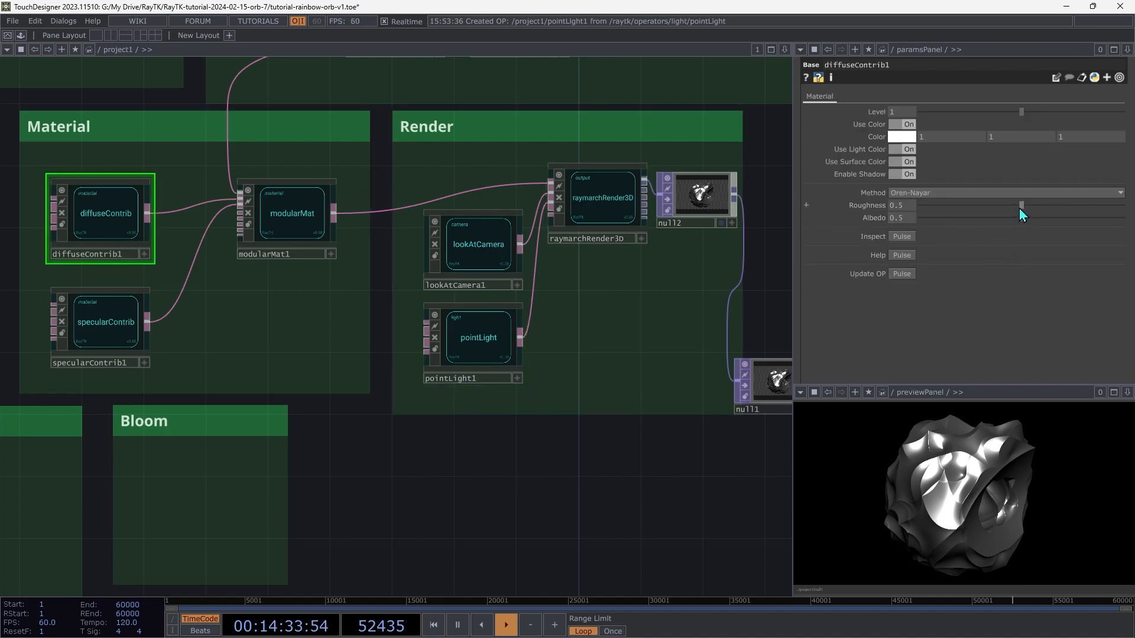
{"action": "left_click_drag", "start_coordinate": [1023, 208], "coordinate": [1122, 206]}
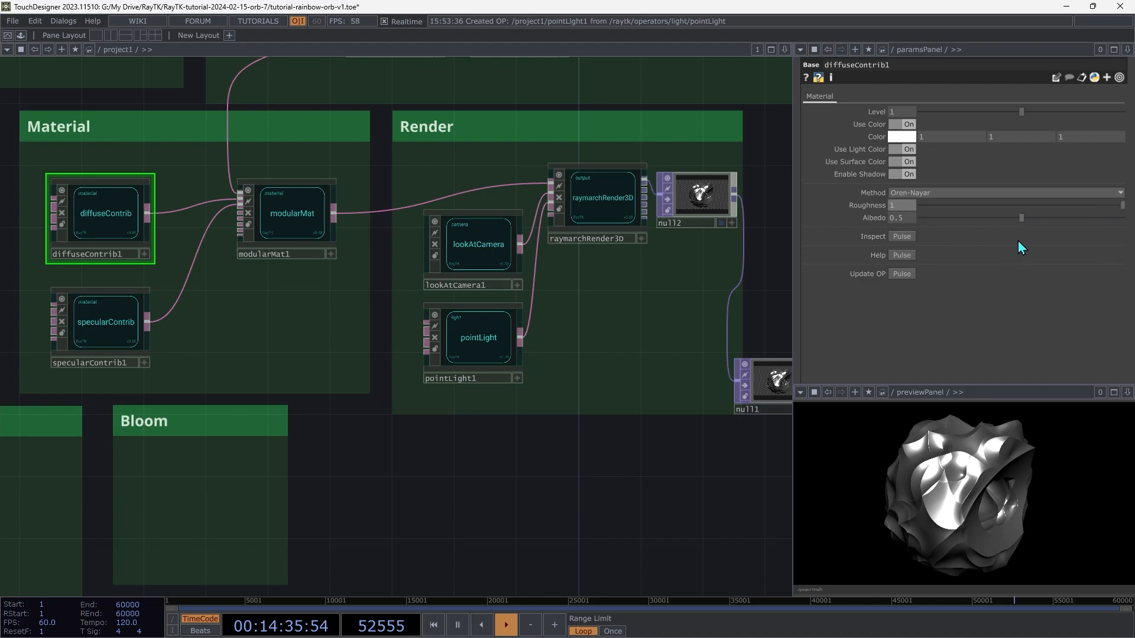
{"action": "left_click_drag", "start_coordinate": [1024, 220], "coordinate": [1126, 220]}
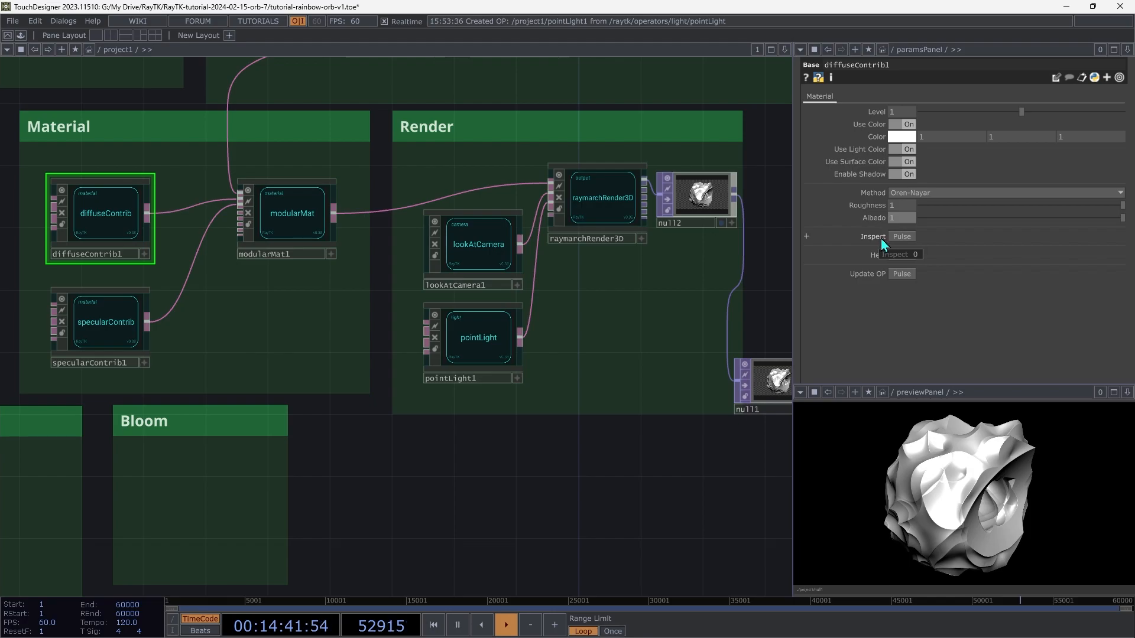
- Set specularContrib1's Roughness to 0.398
{"action": "left_click", "coordinate": [79, 329]}
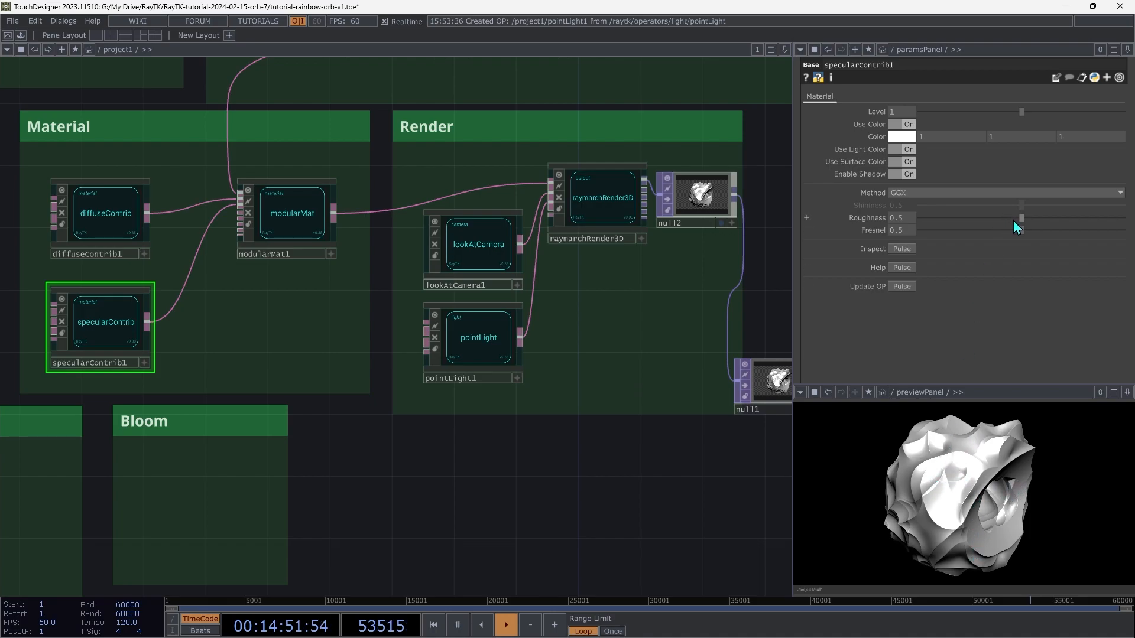
{"action": "mouse_move", "coordinate": [1023, 216]}
{"action": "left_mouse_down"}
{"action": "mouse_move", "coordinate": [974, 219]}
{"action": "mouse_move", "coordinate": [999, 225]}
{"action": "left_mouse_up"}
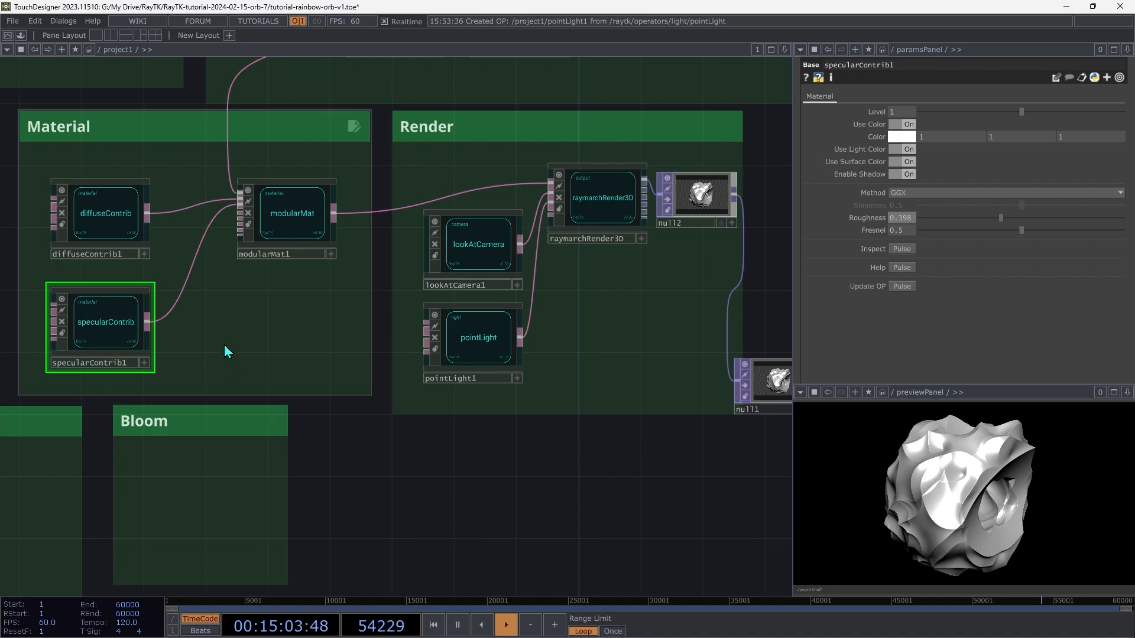
- Check the shading Method parameter of diffuseContrib1 and of specularContrib1
{"action": "left_click", "coordinate": [119, 226]}
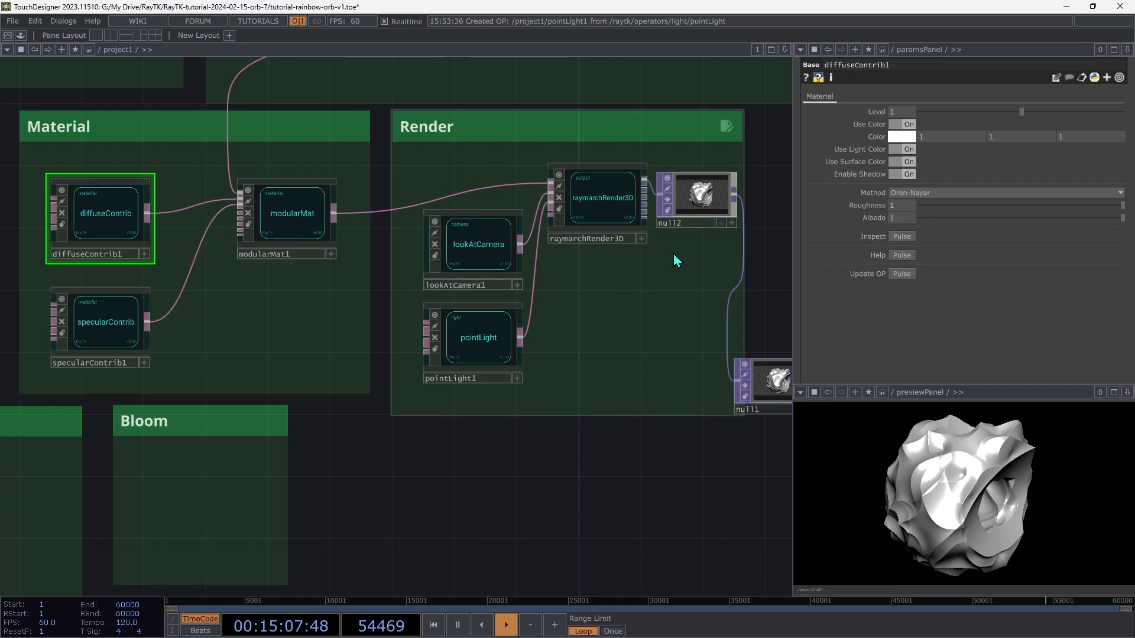
{"action": "right_click", "coordinate": [867, 193]}
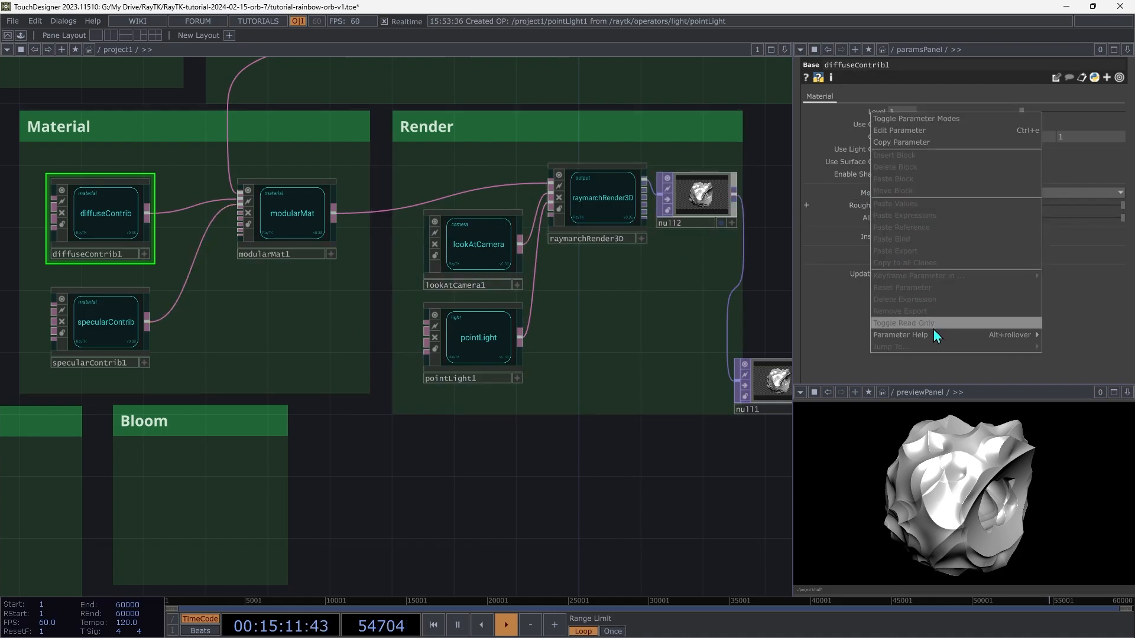
{"action": "left_click", "coordinate": [105, 342]}
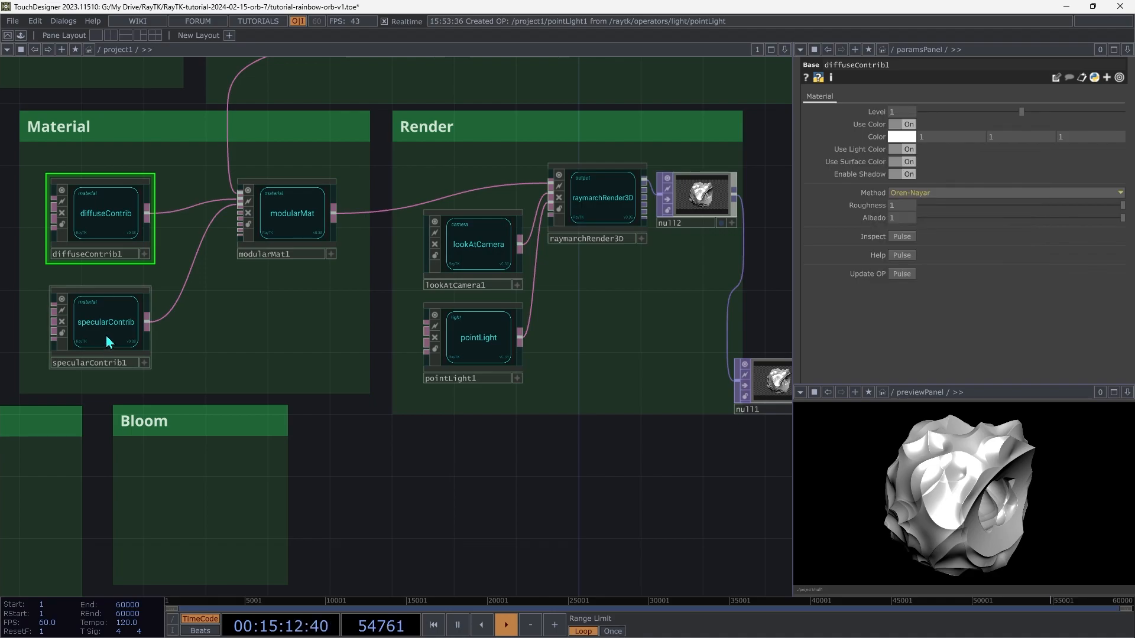
{"action": "left_click", "coordinate": [105, 343]}
{"action": "right_click", "coordinate": [884, 193]}
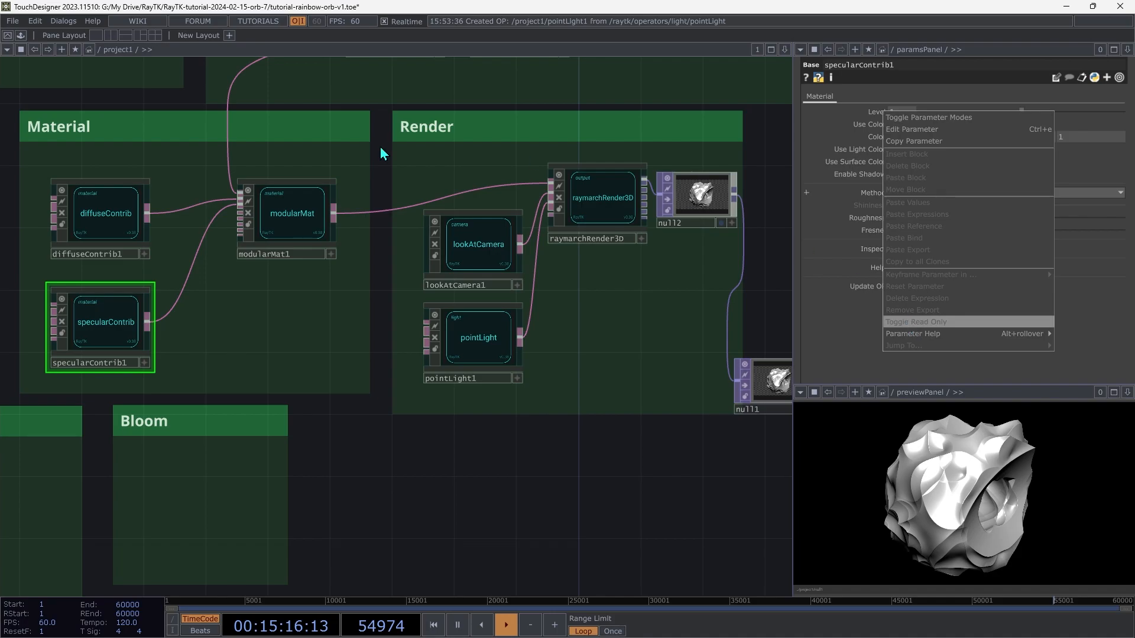
{"action": "left_click", "coordinate": [293, 244]}
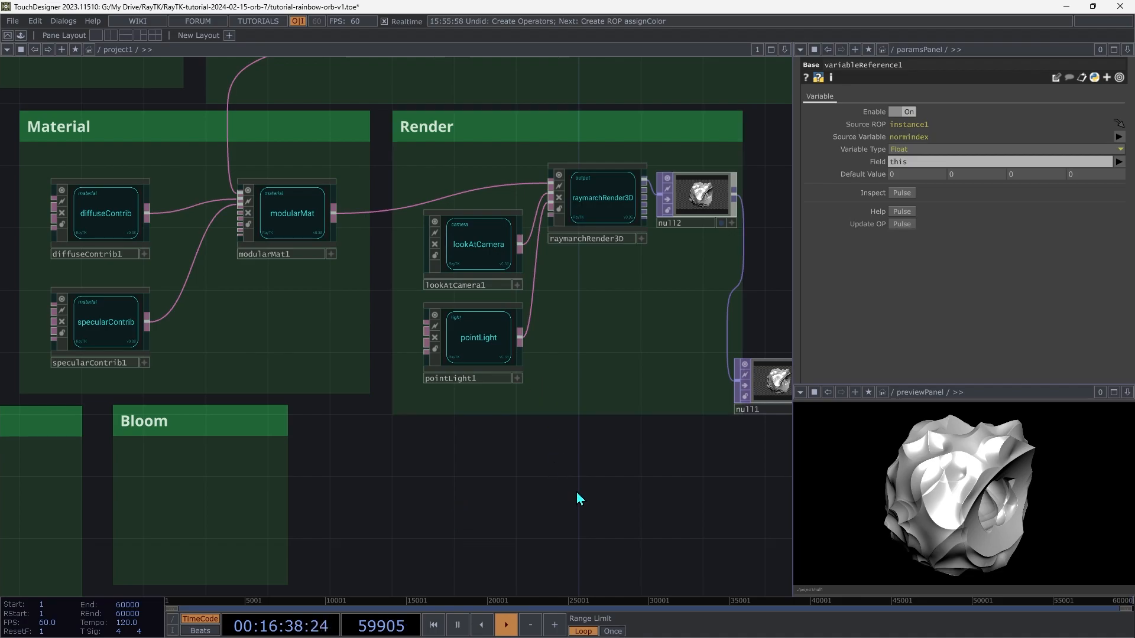
- Add an assignColor operator in the Color section
{"action": "key", "text": "h"}
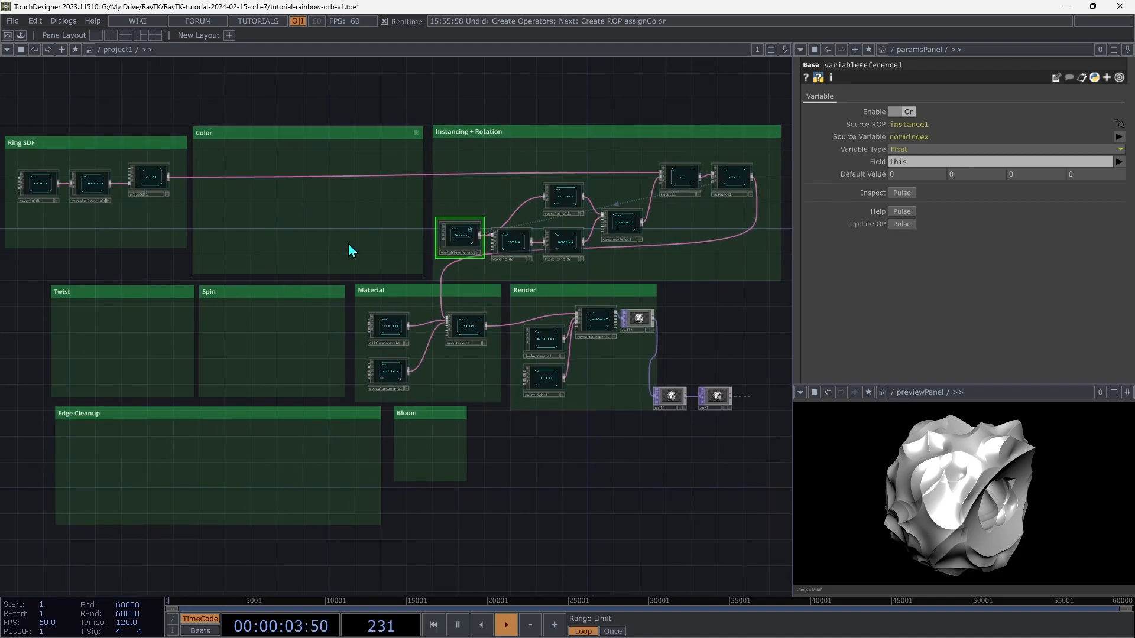
{"action": "key", "text": "alt+r"}
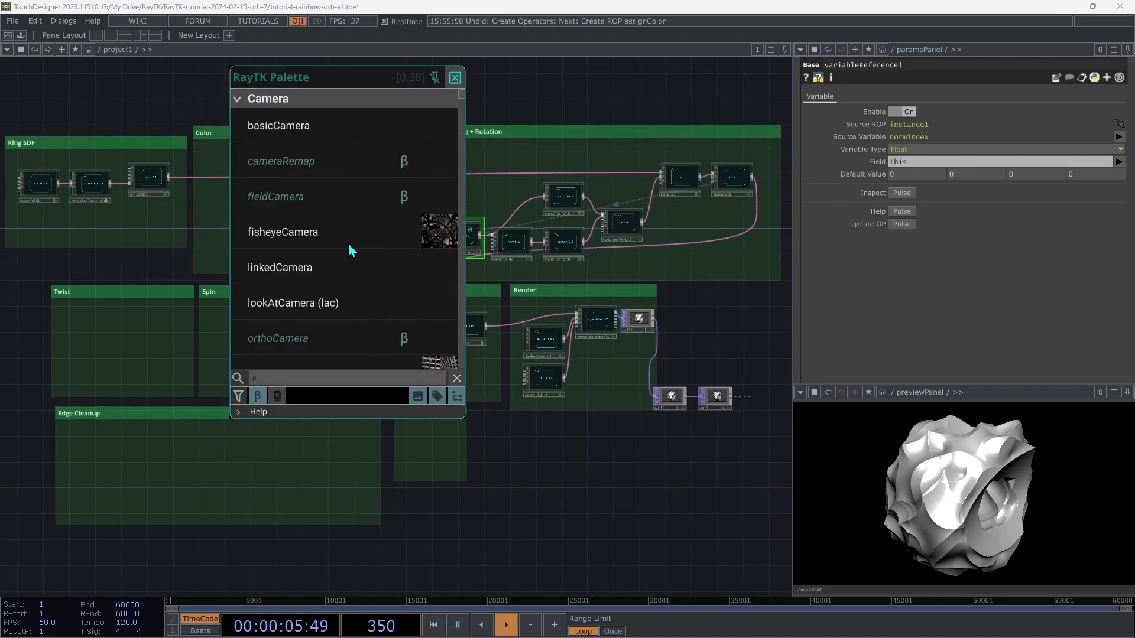
{"action": "type", "text": "assi"}
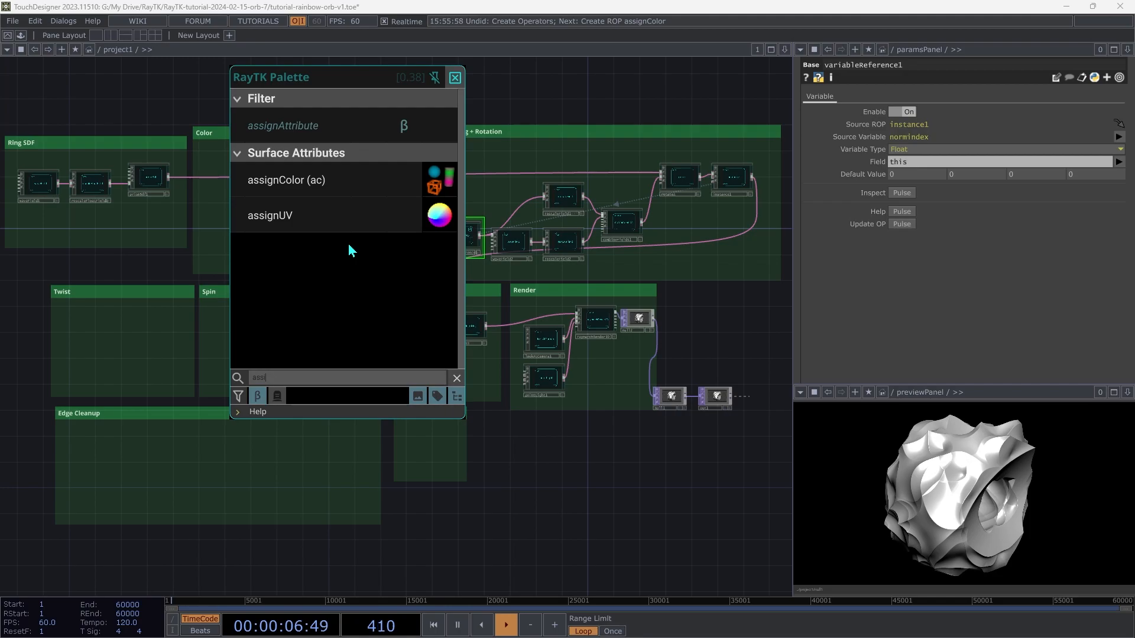
{"action": "left_click", "coordinate": [311, 183]}
{"action": "left_click", "coordinate": [314, 222]}
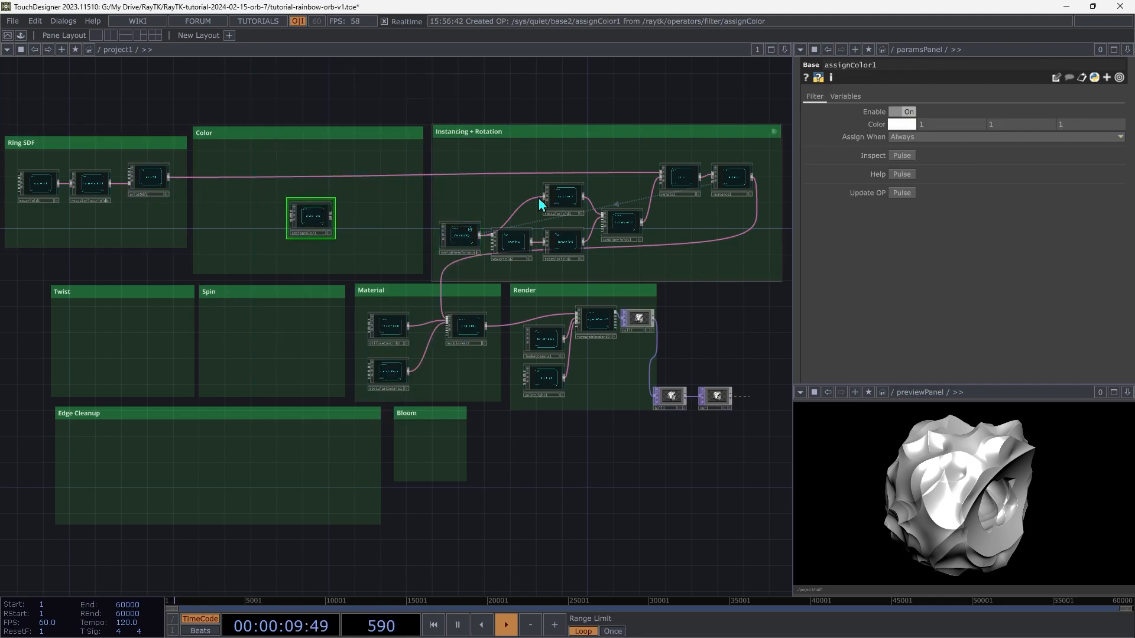
- Wire assignColor1 between the last Ring SDF operator and the first input of rotate1
{"action": "left_click_drag", "start_coordinate": [291, 215], "coordinate": [173, 178]}
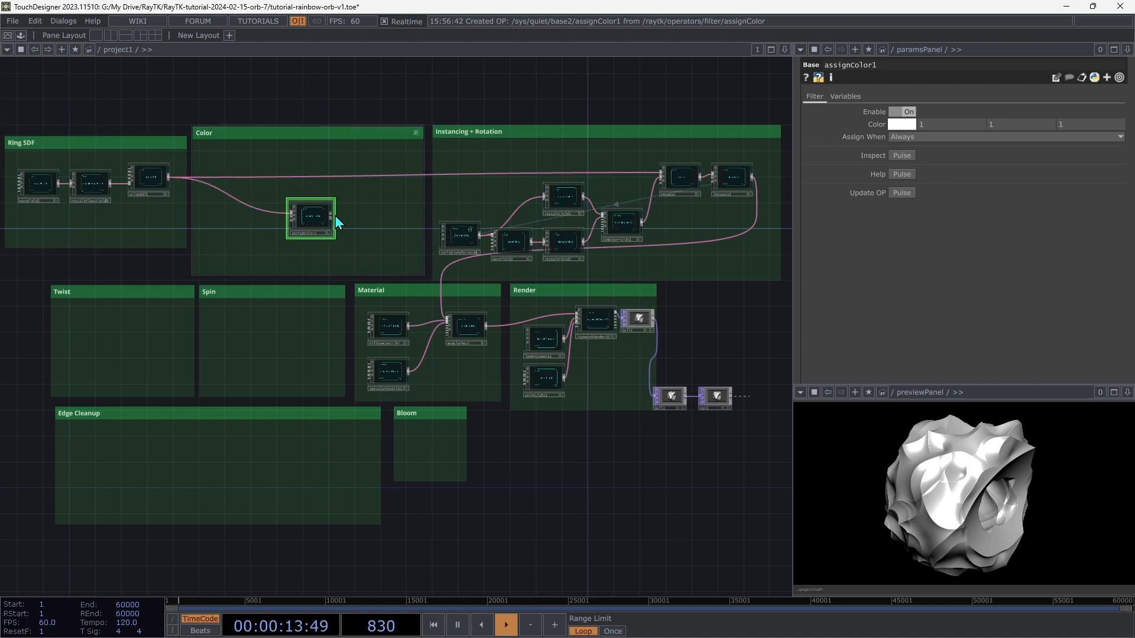
{"action": "left_click_drag", "start_coordinate": [332, 216], "coordinate": [391, 189]}
{"action": "left_click_drag", "start_coordinate": [392, 189], "coordinate": [391, 190]}
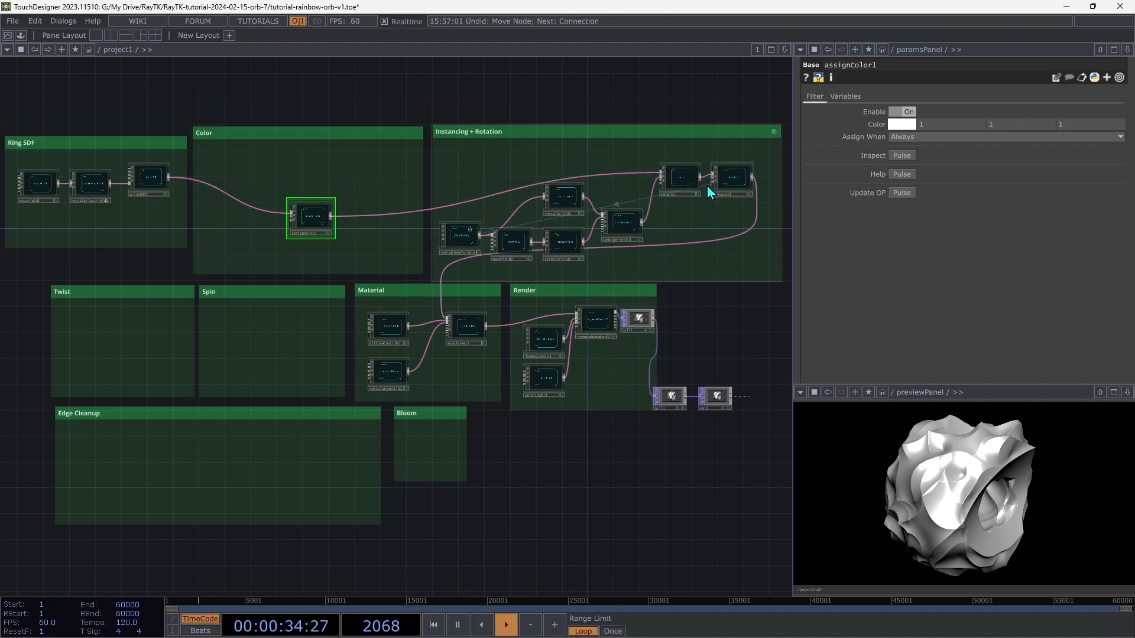
- Duplicate the normindex variableReference1 and place the copy in the Color section below assignColor1
{"action": "left_click", "coordinate": [459, 243]}
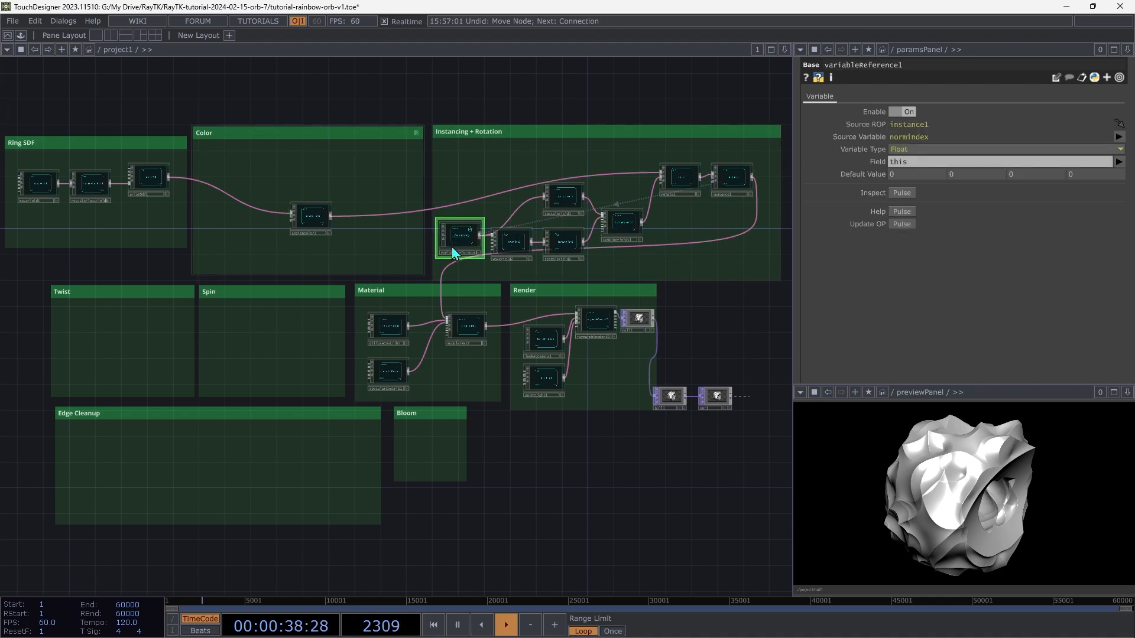
{"action": "key", "text": "ctrl+c"}
{"action": "key", "text": "ctrl+v"}
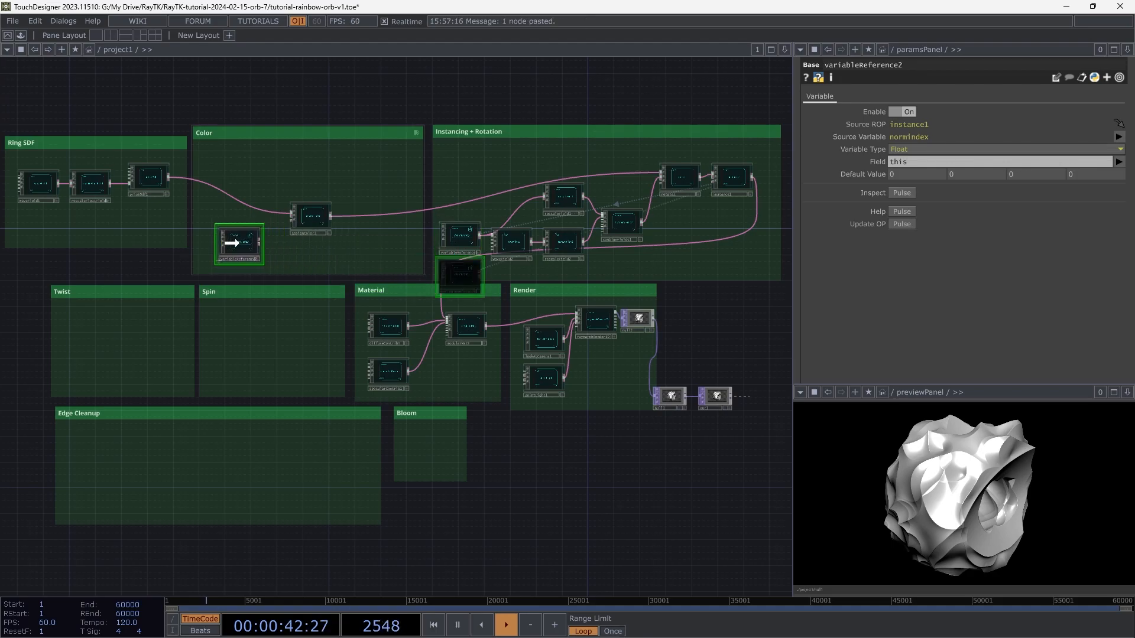
{"action": "left_click", "coordinate": [232, 243]}
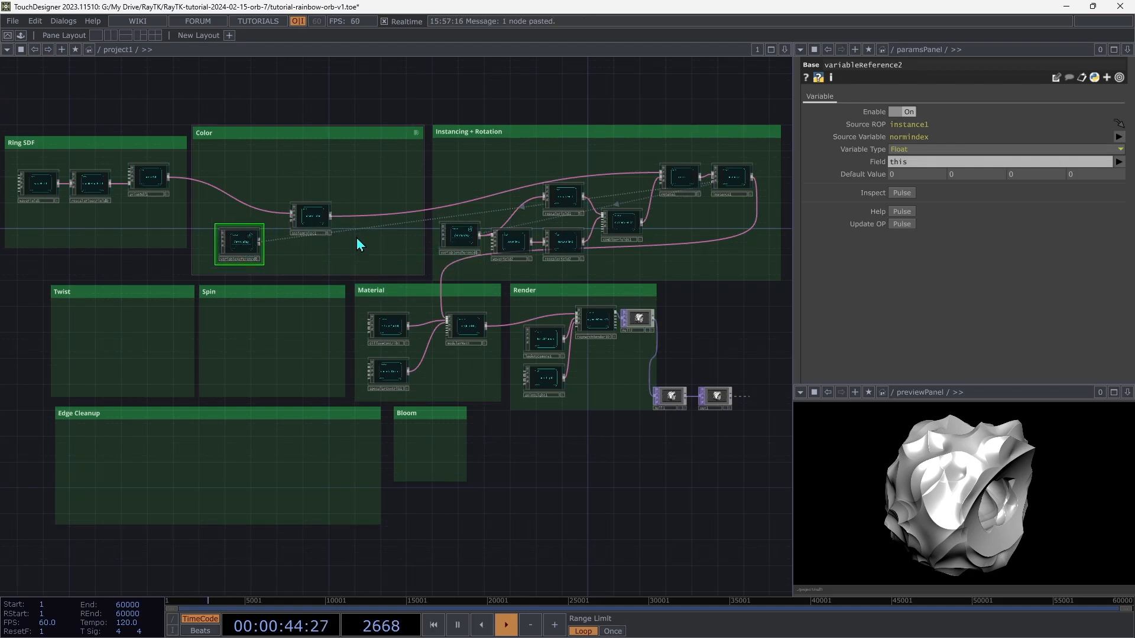
- Spread out the Color section by moving assignColor1 up and right and variableReference2 slightly up and left
{"action": "scroll", "coordinate": [357, 243], "scroll_direction": "up", "scroll_amount": 6}
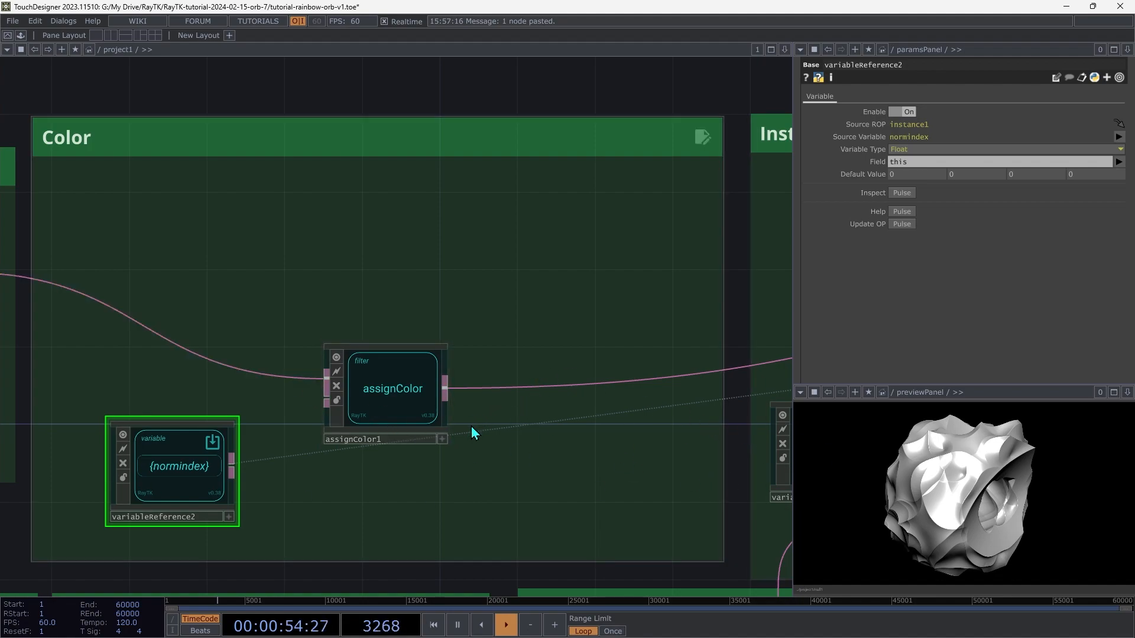
{"action": "left_click_drag", "start_coordinate": [389, 409], "coordinate": [593, 277]}
{"action": "left_click_drag", "start_coordinate": [166, 477], "coordinate": [149, 456]}
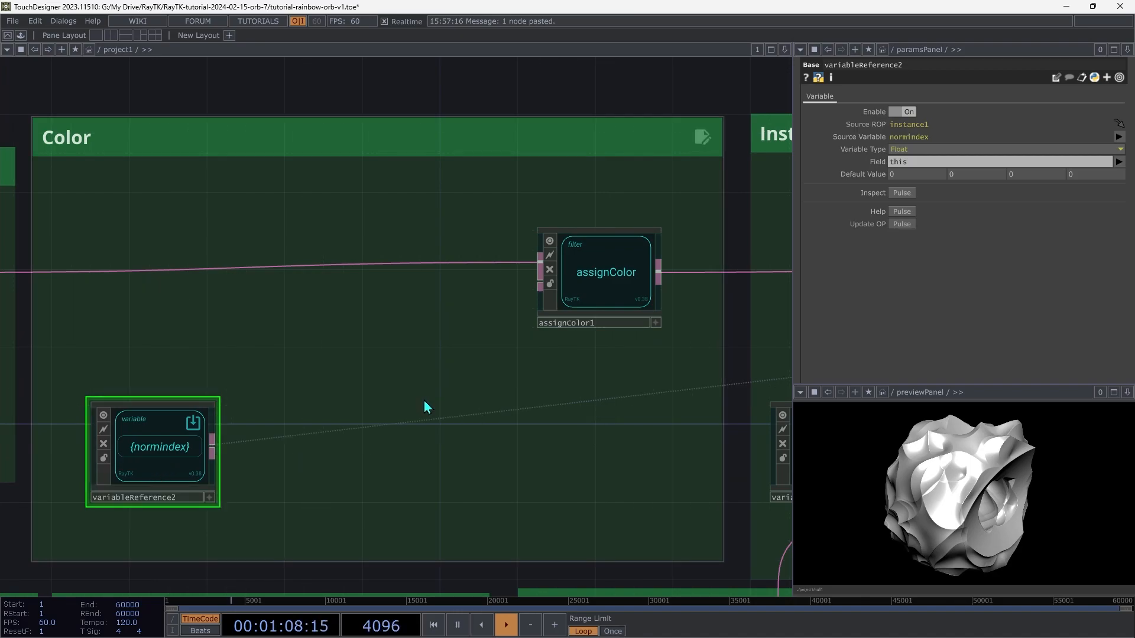
- Change instance1's Combine mode to Simple Union
{"action": "key", "text": "alt+Right"}
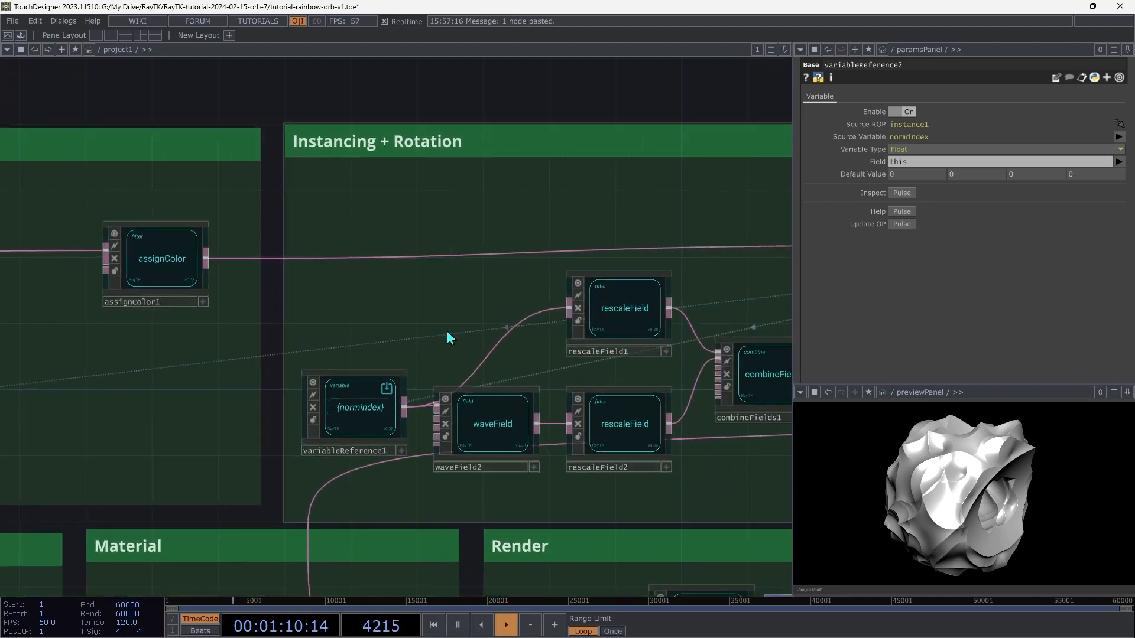
{"action": "left_click", "coordinate": [682, 258]}
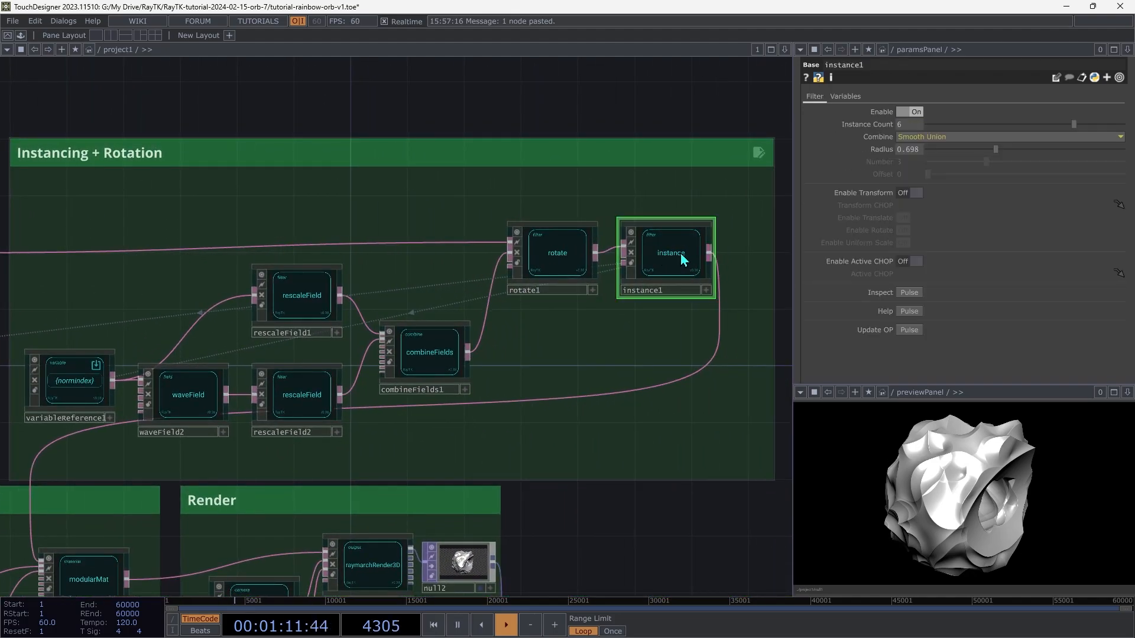
{"action": "right_click", "coordinate": [867, 145]}
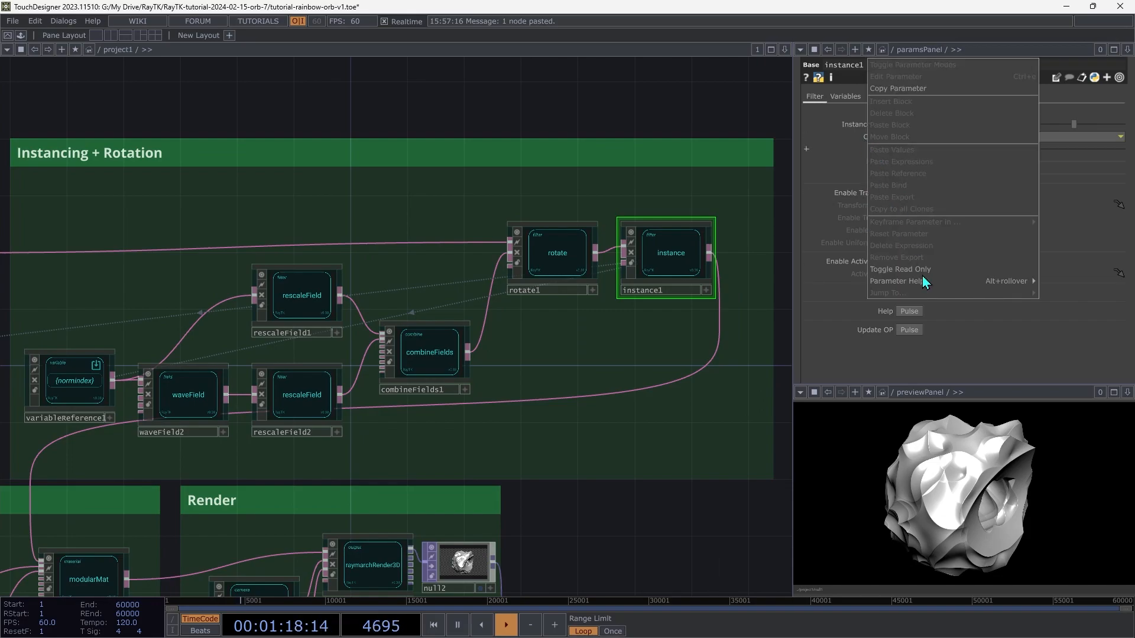
{"action": "left_click", "coordinate": [934, 392]}
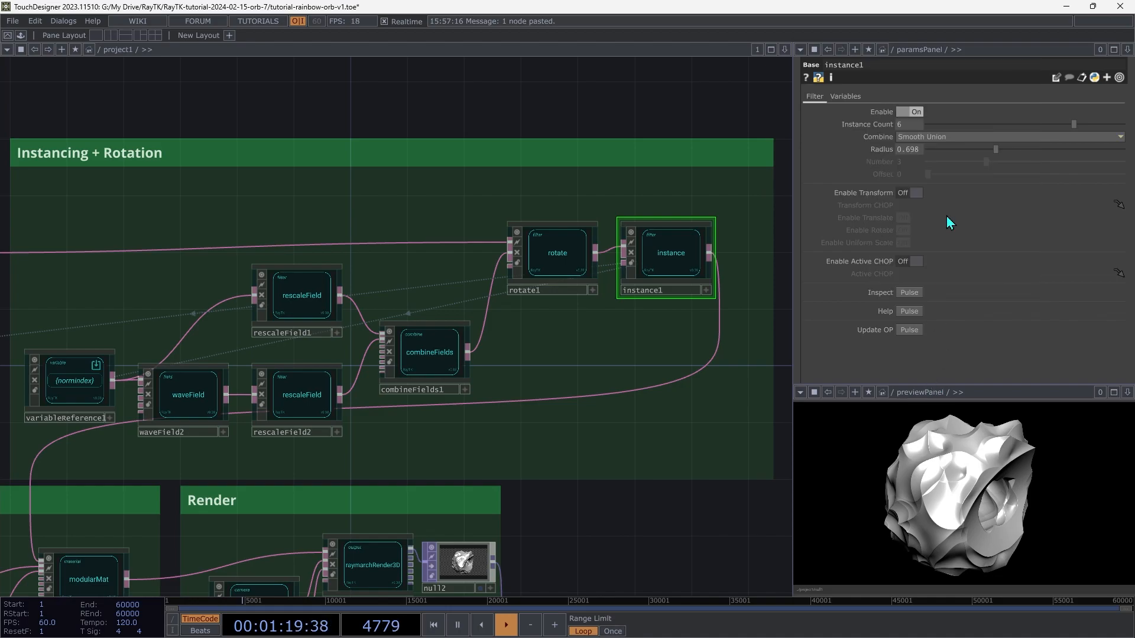
{"action": "left_click", "coordinate": [935, 138]}
{"action": "left_click", "coordinate": [924, 149]}
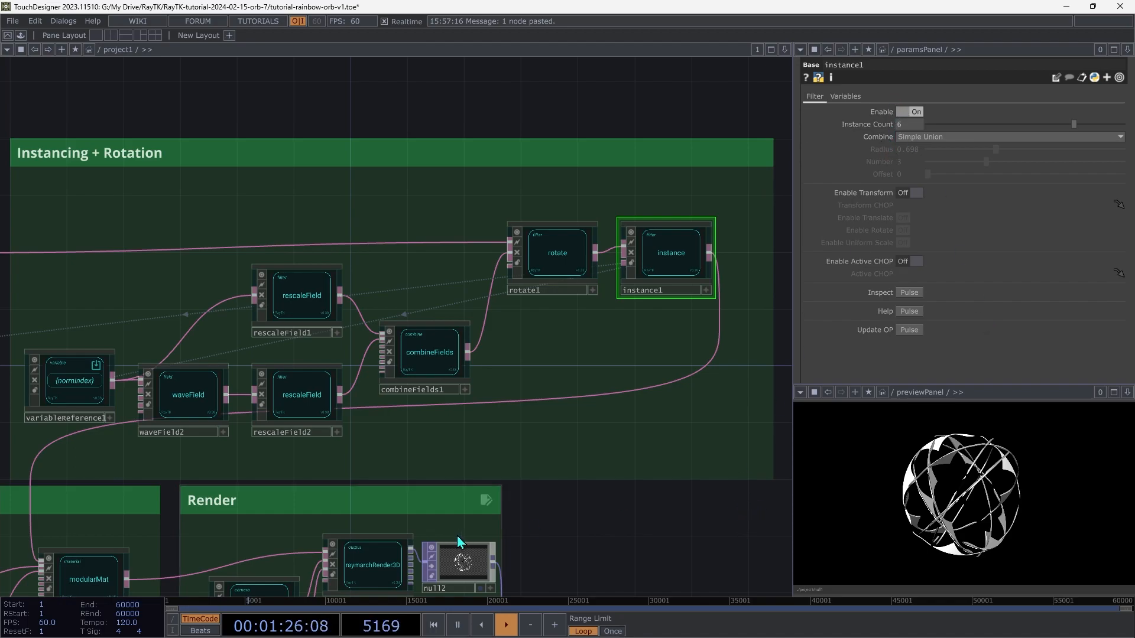
- Move variableReference2 closer to the left edge of the Color section to make room beside it
{"action": "key", "text": "Left"}
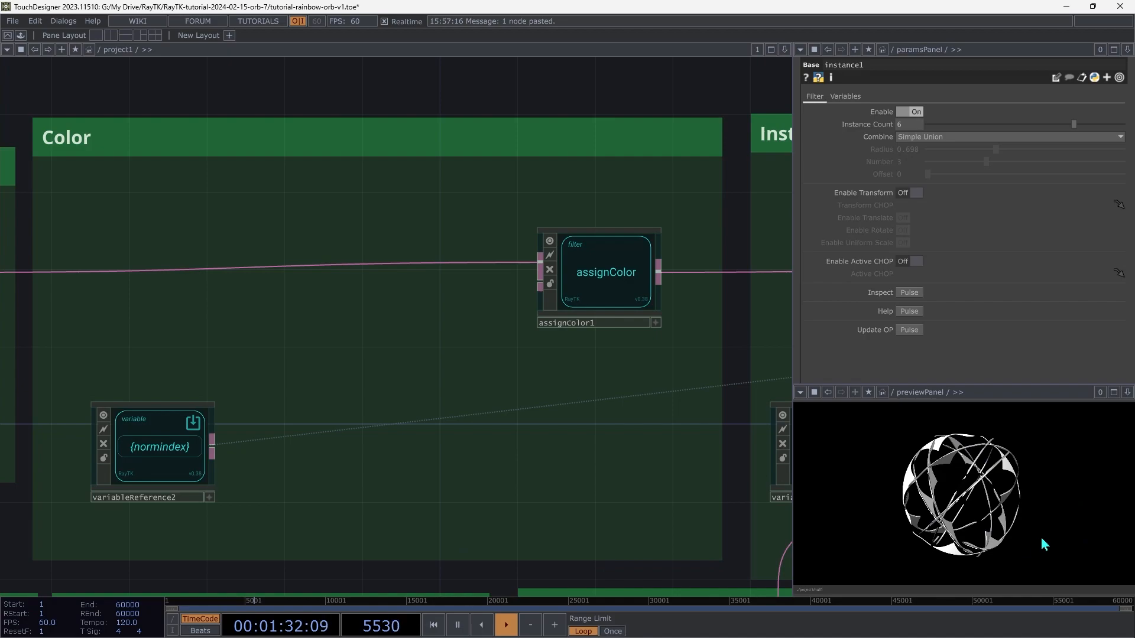
{"action": "left_click", "coordinate": [177, 456]}
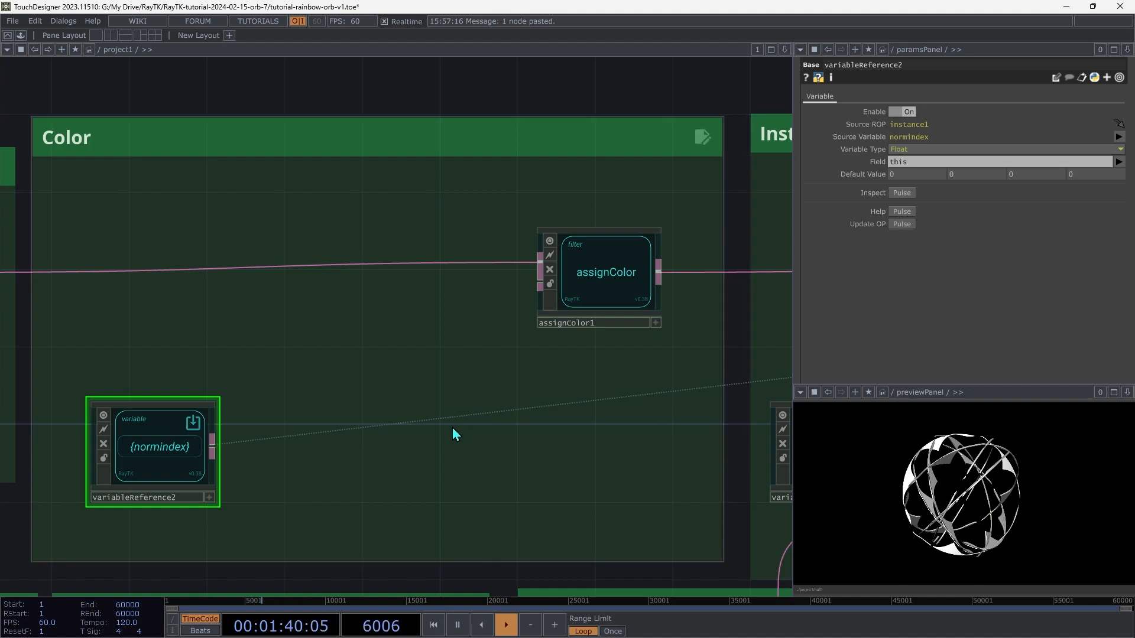
{"action": "left_click_drag", "start_coordinate": [143, 439], "coordinate": [125, 419]}
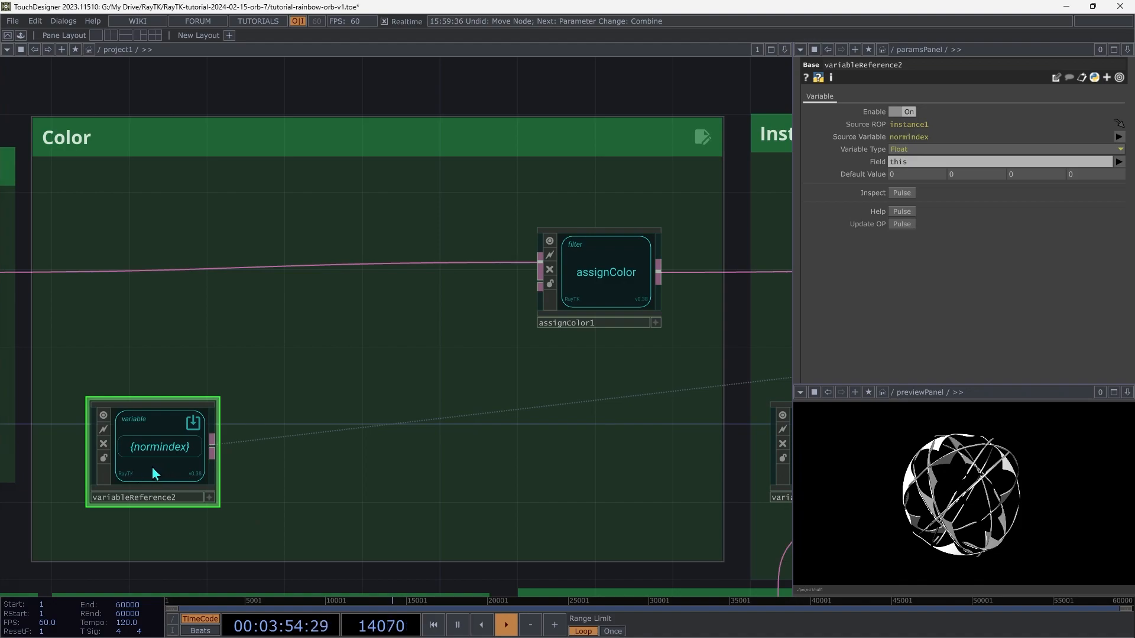
{"action": "left_click_drag", "start_coordinate": [165, 473], "coordinate": [126, 473]}
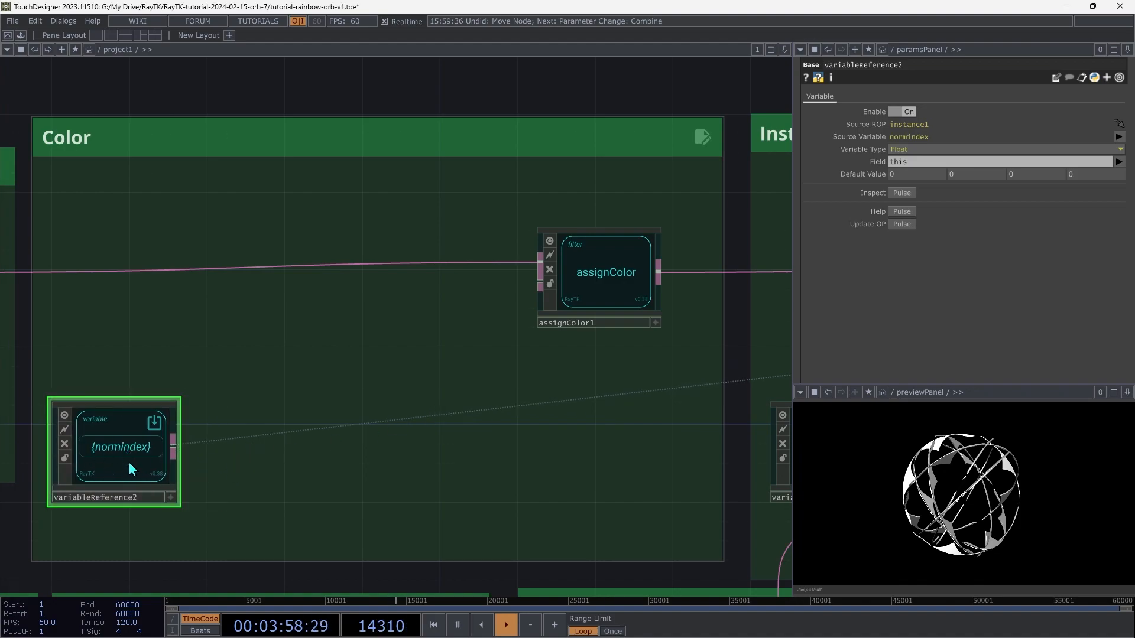
- Apply a Sine wave field to variableReference2 and connect it to assignColor1's color field input
{"action": "right_click", "coordinate": [293, 356]}
{"action": "mouse_move", "coordinate": [324, 448]}
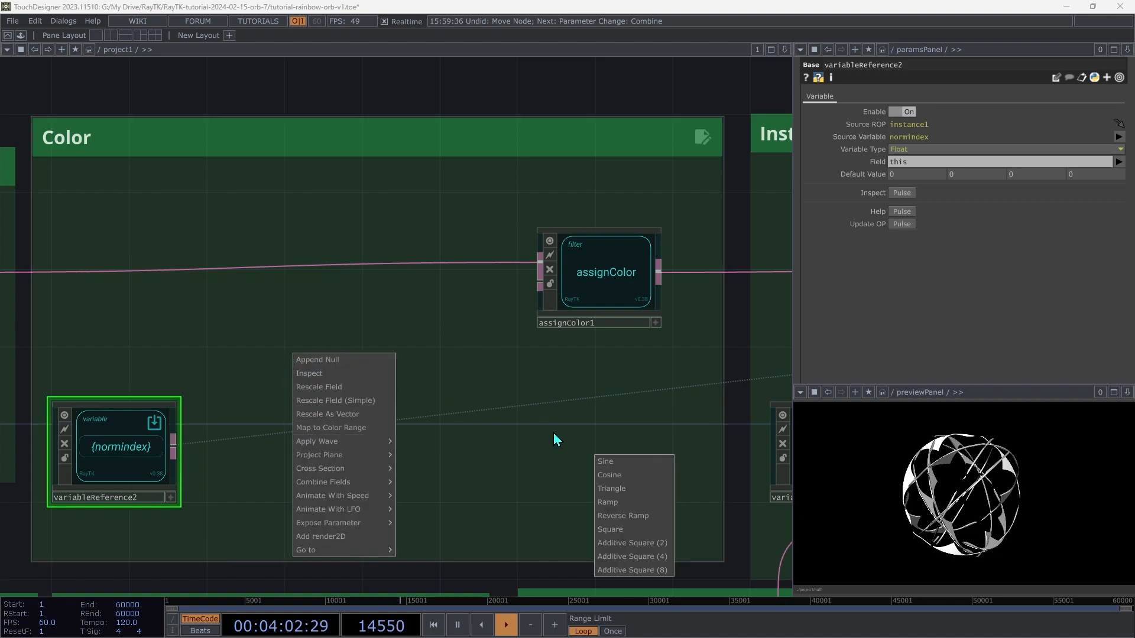
{"action": "left_click", "coordinate": [623, 461]}
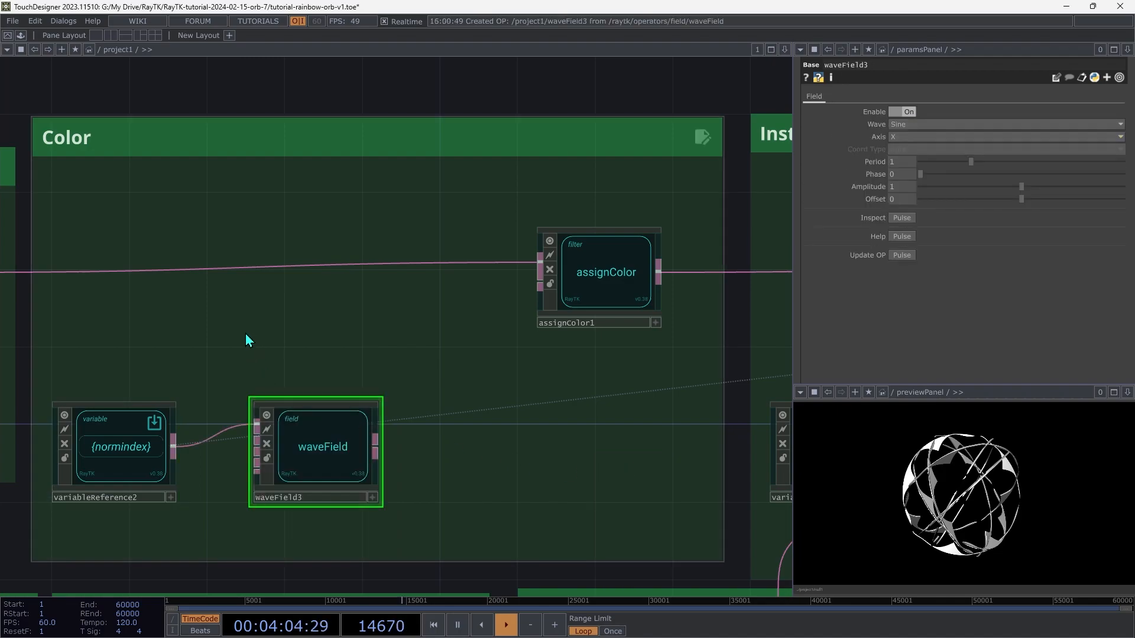
{"action": "left_click_drag", "start_coordinate": [332, 456], "coordinate": [549, 307]}
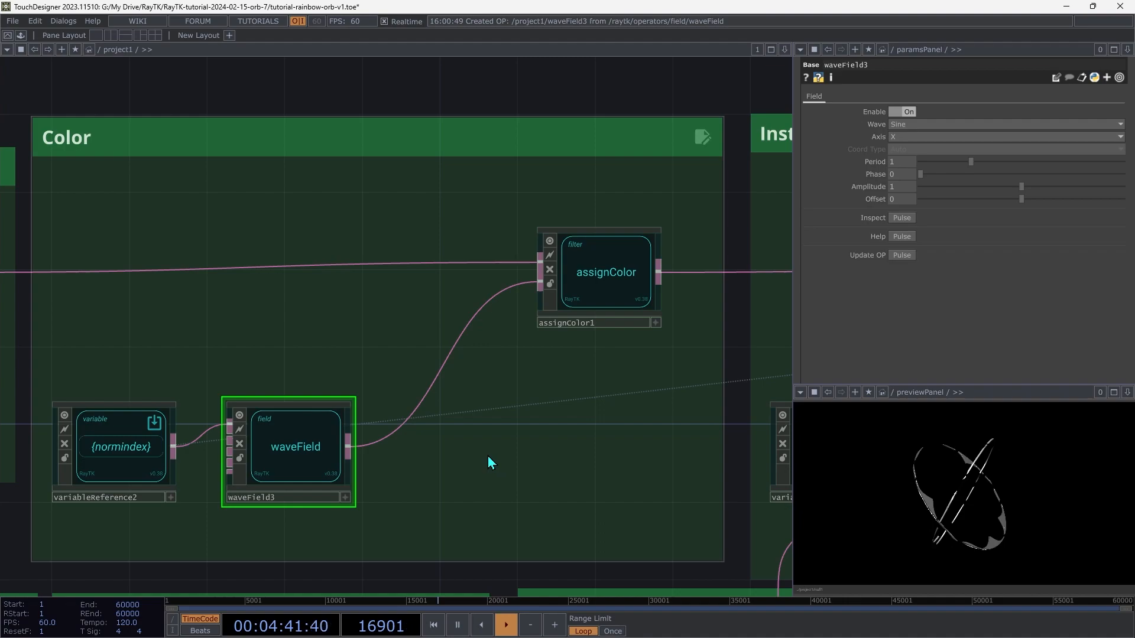
- Add a spectralColorField beside waveField3 and connect waveField3 to its Wavelength Field input
{"action": "key", "text": "alt+r"}
{"action": "type", "text": "s"}
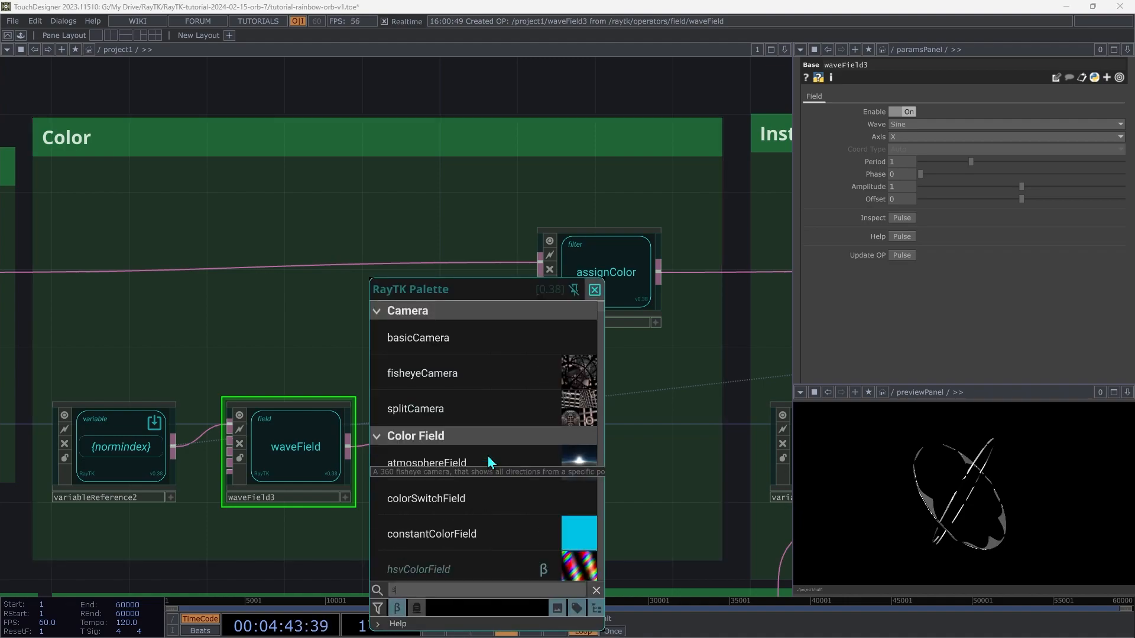
{"action": "type", "text": "pe"}
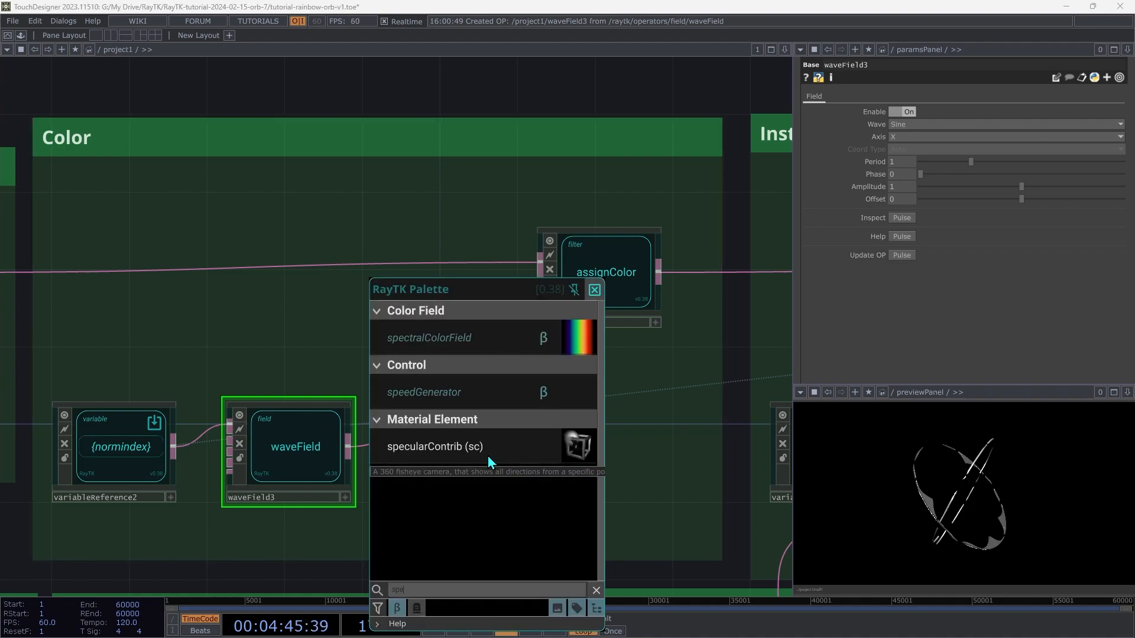
{"action": "left_click", "coordinate": [431, 340]}
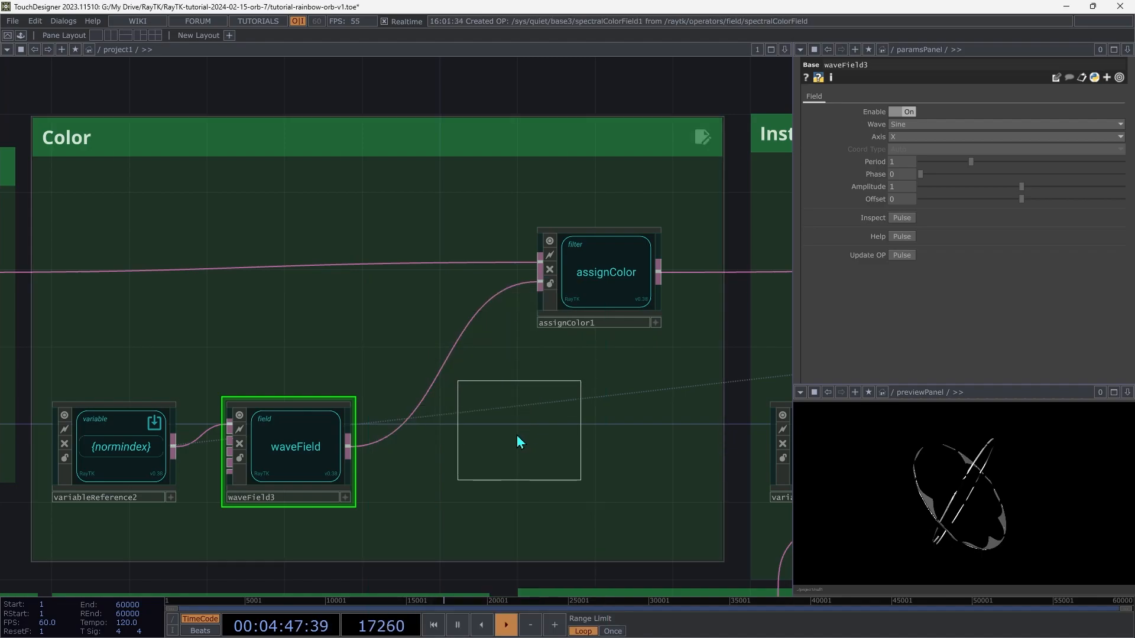
{"action": "left_click", "coordinate": [464, 458]}
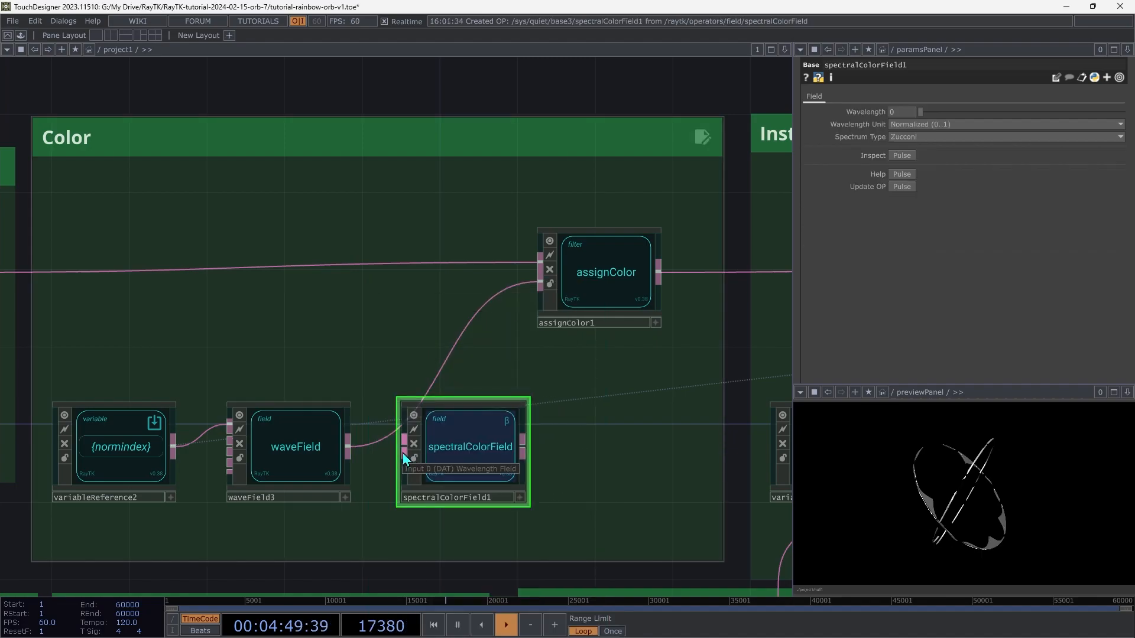
{"action": "left_click_drag", "start_coordinate": [403, 453], "coordinate": [349, 448]}
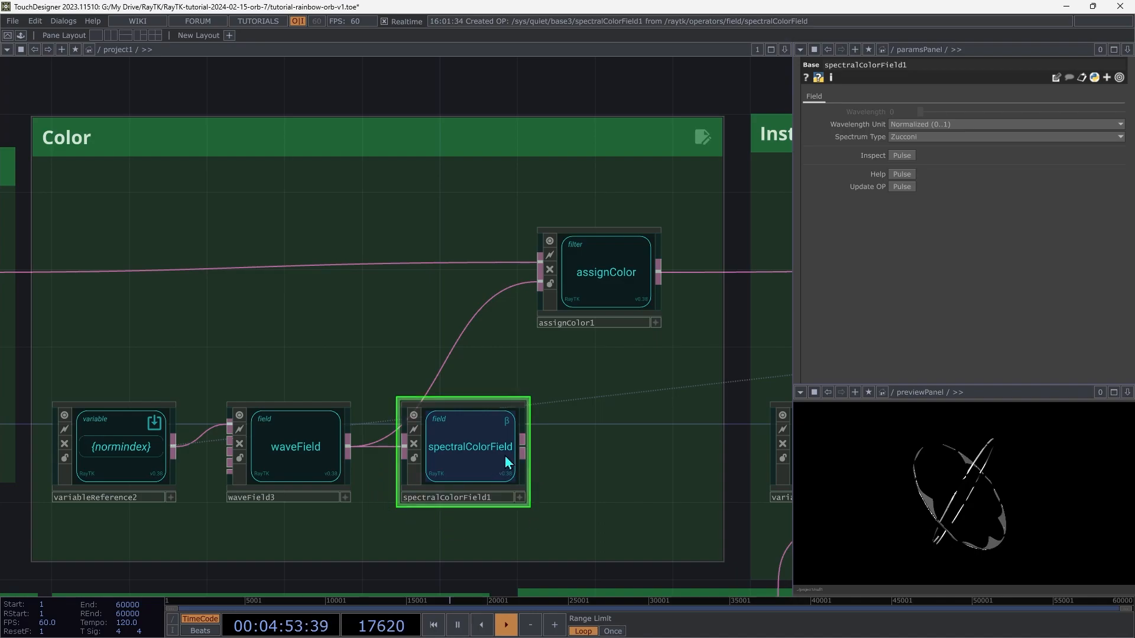
- Connect spectralColorField1 to assignColor1's color field input and keep its Wavelength Unit at Normalized (0..1)
{"action": "left_click_drag", "start_coordinate": [524, 448], "coordinate": [547, 323]}
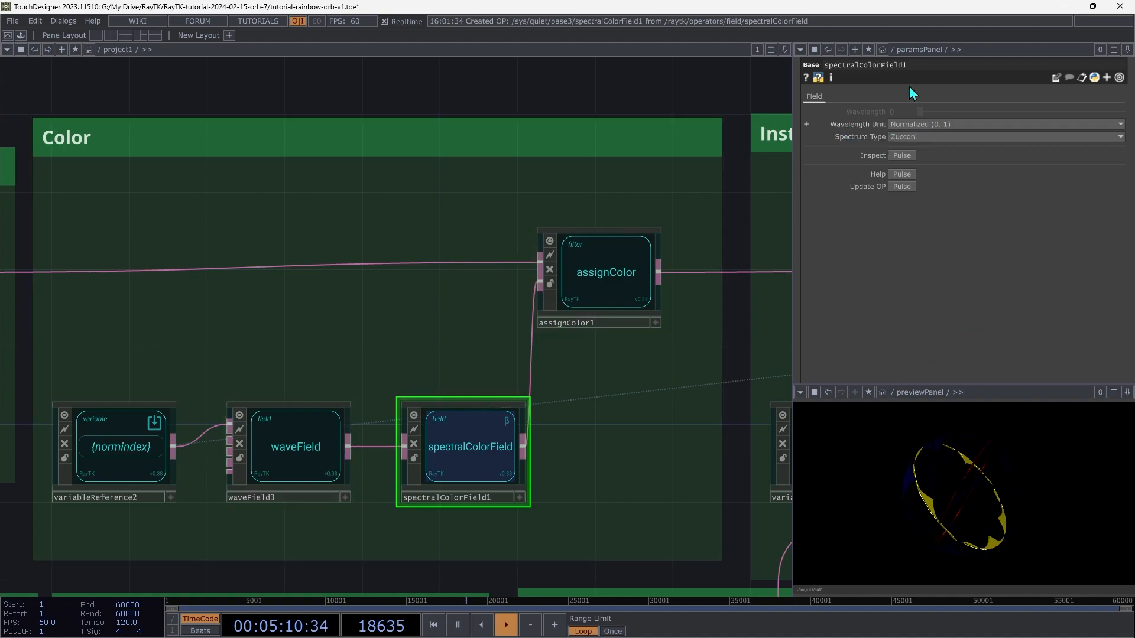
{"action": "left_click", "coordinate": [933, 126]}
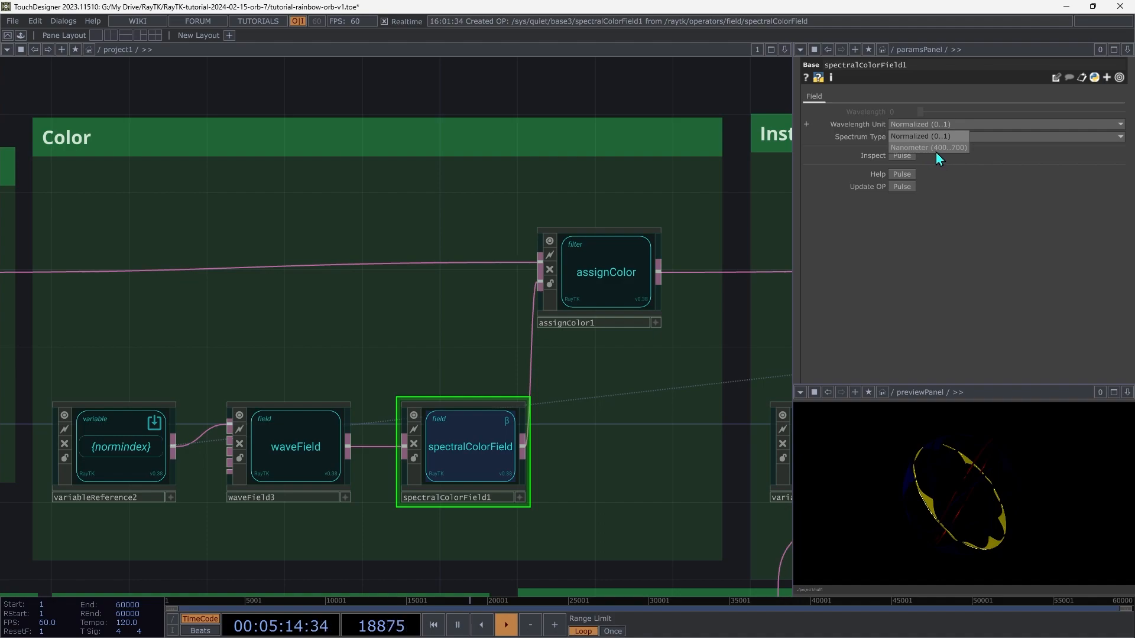
{"action": "left_click", "coordinate": [933, 125]}
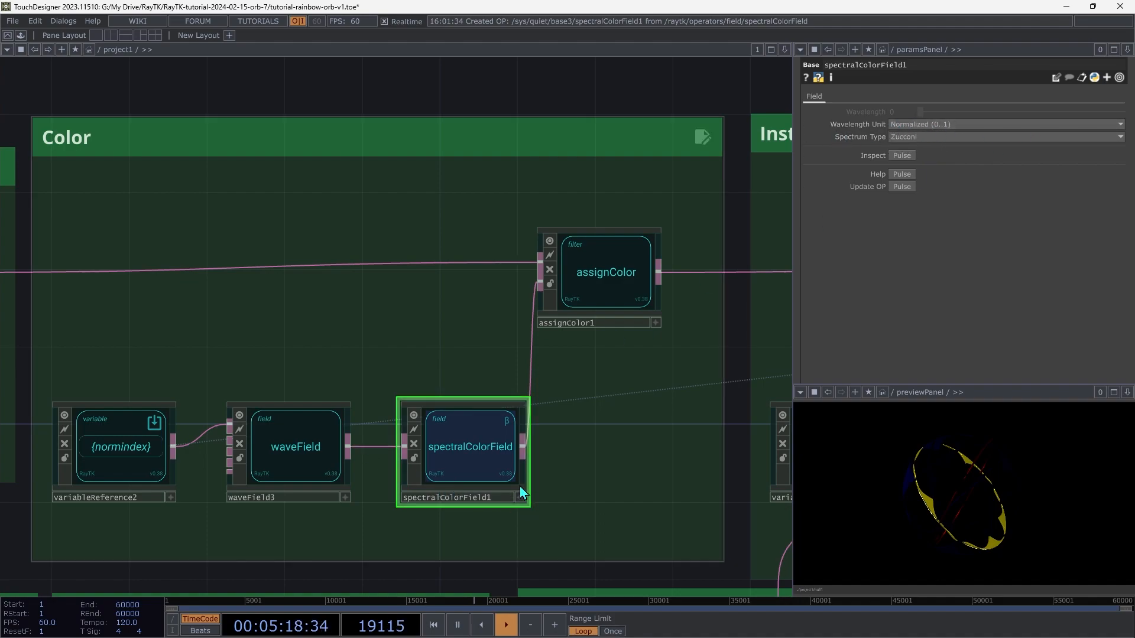
- Set waveField3's Amplitude and Offset to 0.5 each, leaving its Phase at 0
{"action": "left_click", "coordinate": [297, 438]}
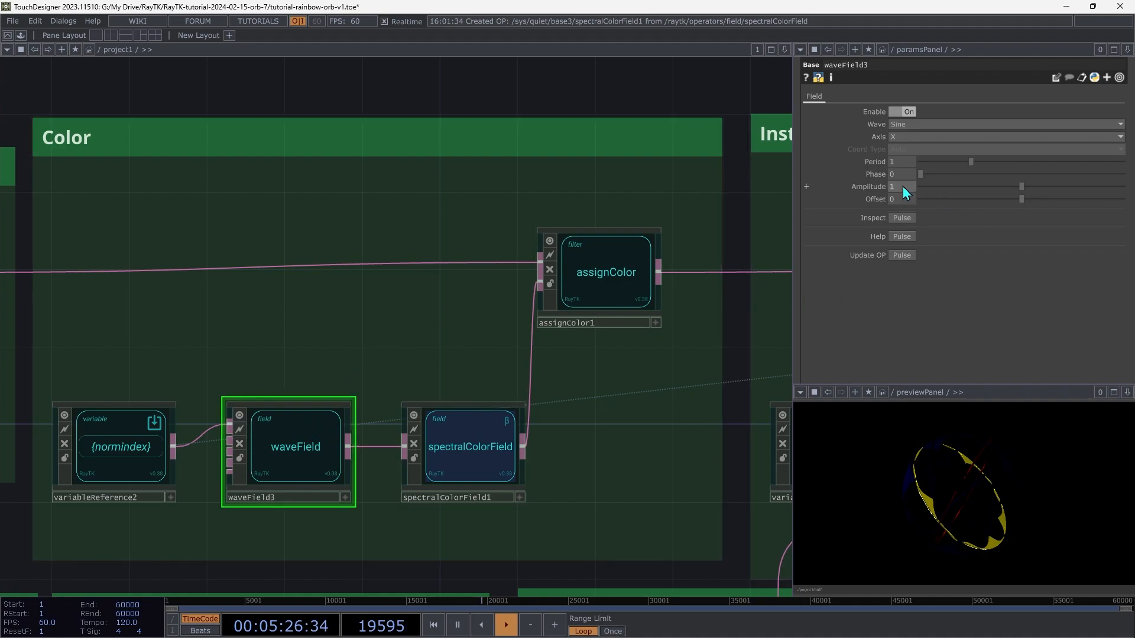
{"action": "middle_click_drag", "start_coordinate": [904, 186], "coordinate": [929, 188]}
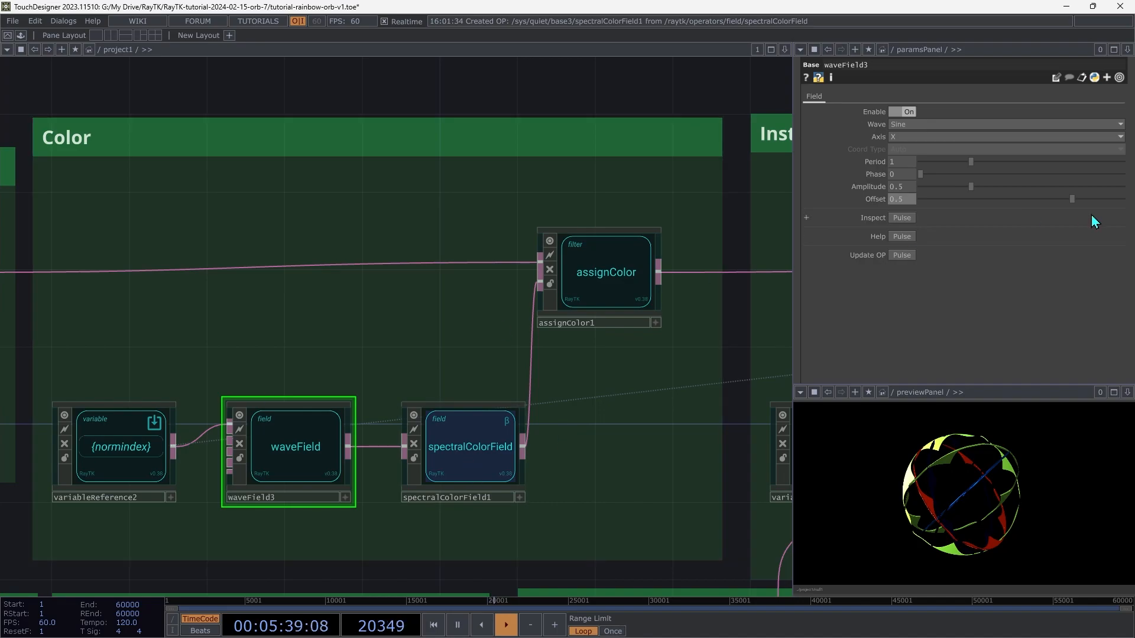
{"action": "middle_click_drag", "start_coordinate": [900, 172], "coordinate": [927, 173]}
{"action": "left_click_drag", "start_coordinate": [927, 173], "coordinate": [881, 252]}
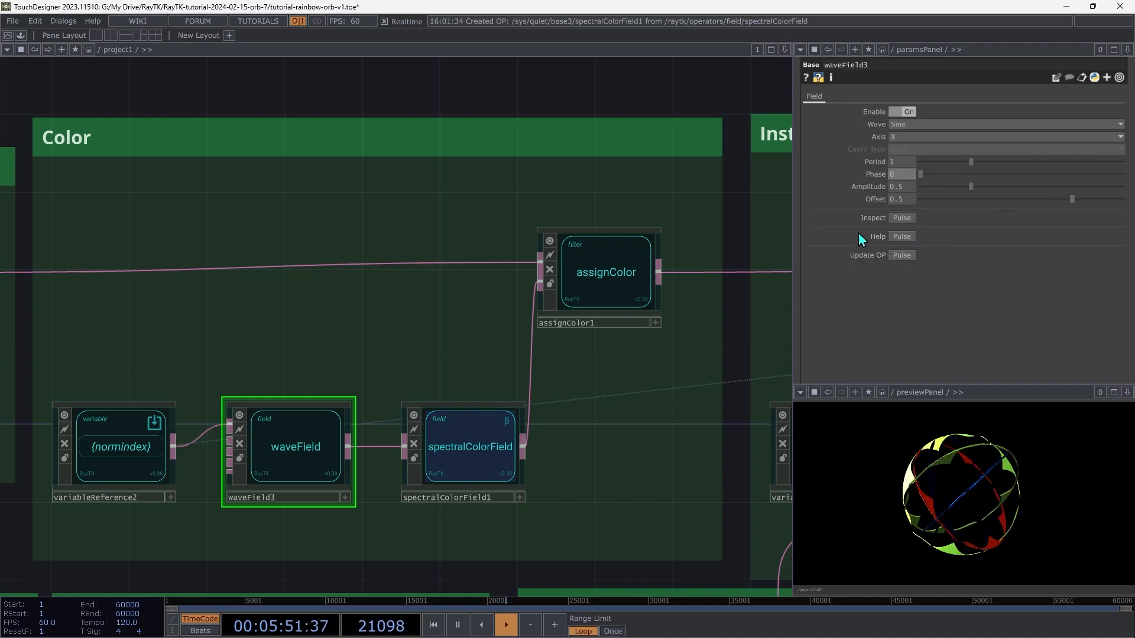
- Try the different spectrum types on spectralColorField1, including GPU Gems and Bruton, and settle on Spektre
{"action": "left_click", "coordinate": [461, 448]}
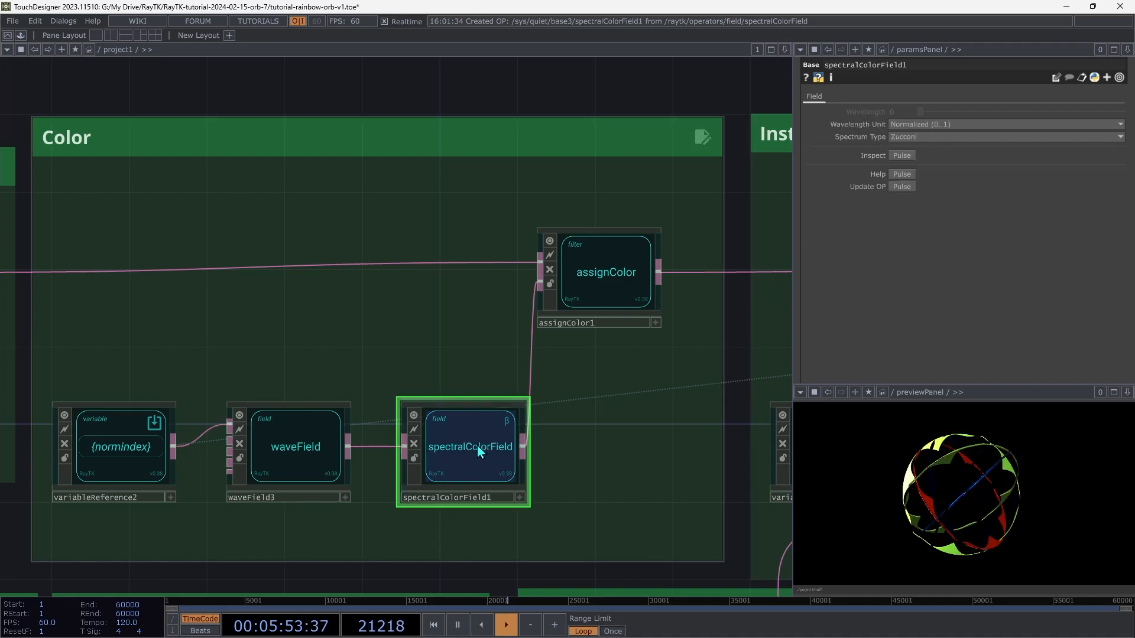
{"action": "left_click", "coordinate": [906, 140]}
{"action": "left_click", "coordinate": [914, 160]}
{"action": "left_click", "coordinate": [909, 140]}
{"action": "left_click", "coordinate": [910, 171]}
{"action": "left_click", "coordinate": [913, 140]}
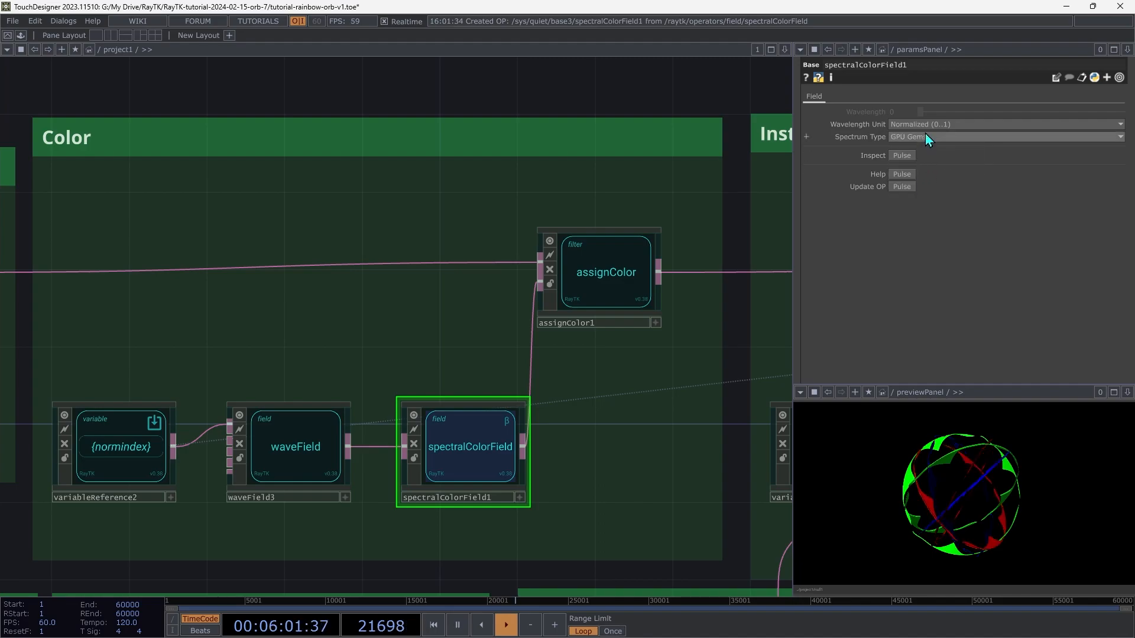
{"action": "left_click", "coordinate": [924, 137]}
{"action": "left_click", "coordinate": [921, 197]}
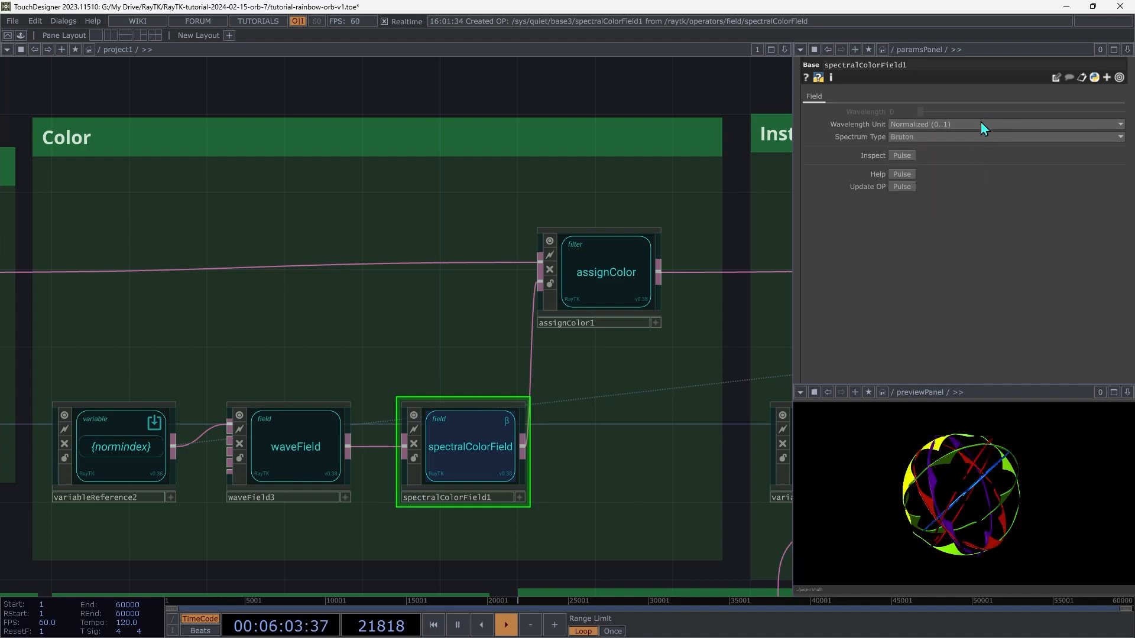
{"action": "left_click", "coordinate": [977, 138]}
{"action": "left_click", "coordinate": [924, 206]}
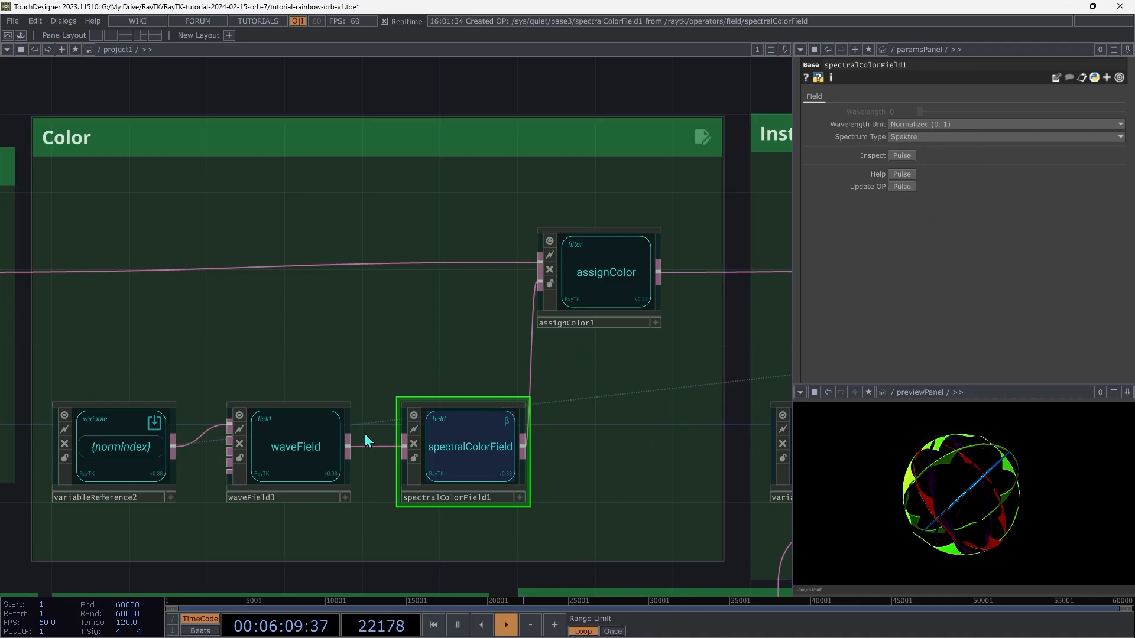
- Set waveField3's Phase to about 0.006
{"action": "left_click", "coordinate": [290, 435]}
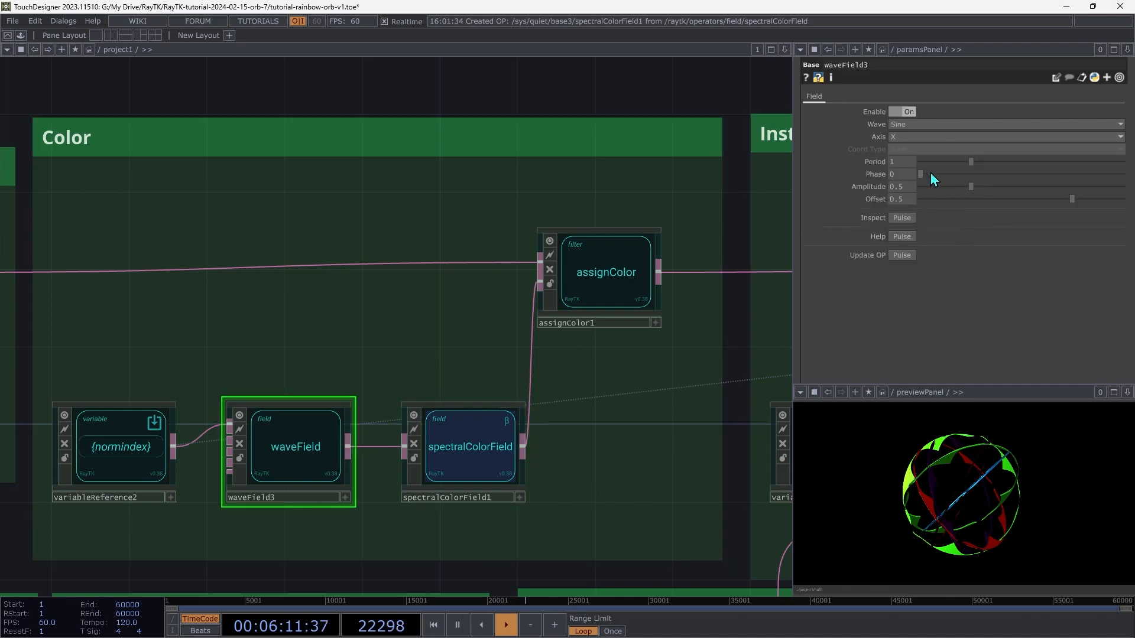
{"action": "mouse_move", "coordinate": [926, 173]}
{"action": "left_mouse_down"}
{"action": "mouse_move", "coordinate": [1084, 179]}
{"action": "mouse_move", "coordinate": [922, 191]}
{"action": "left_mouse_up"}
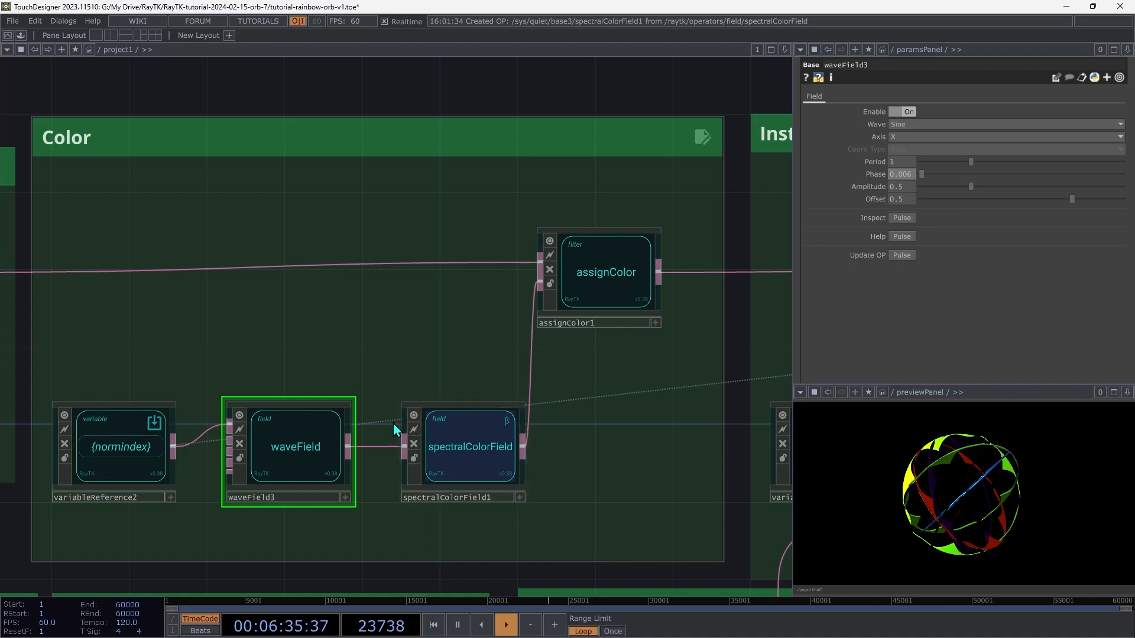
{"action": "left_click", "coordinate": [459, 449]}
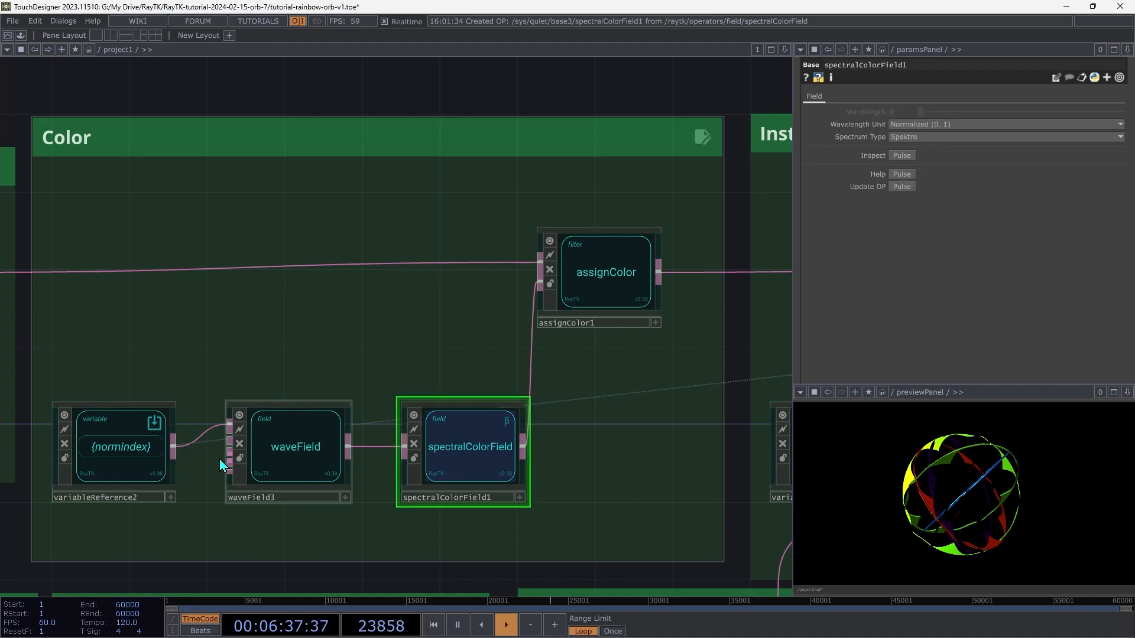
- Try lowering waveField3's Amplitude to about 0.347 and undo the change
{"action": "left_click", "coordinate": [292, 452]}
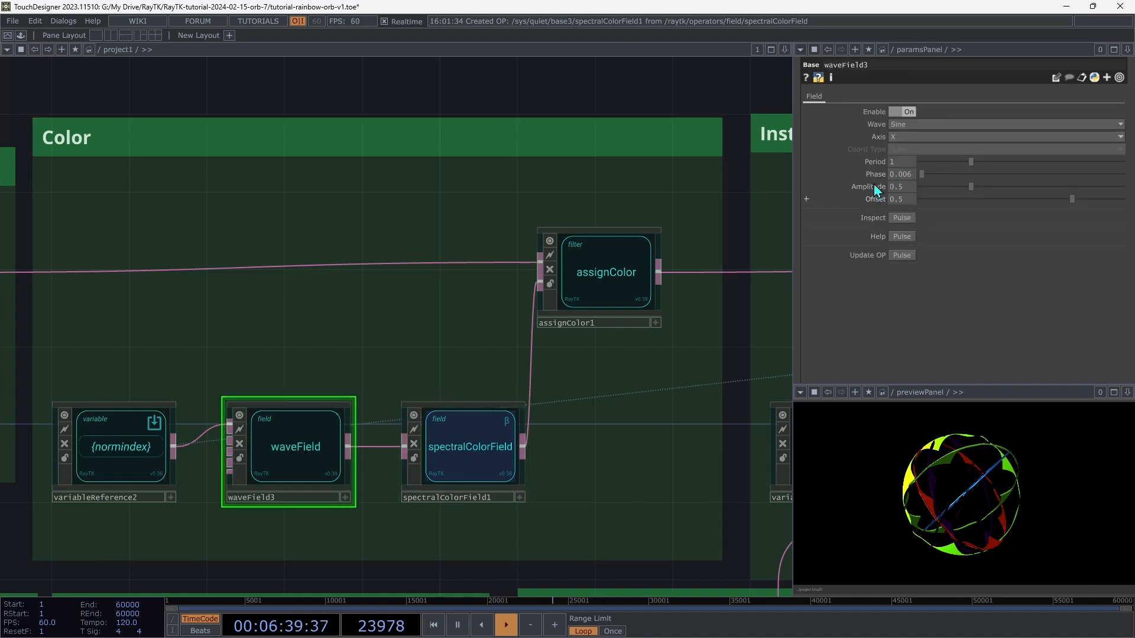
{"action": "left_click_drag", "start_coordinate": [968, 192], "coordinate": [958, 192]}
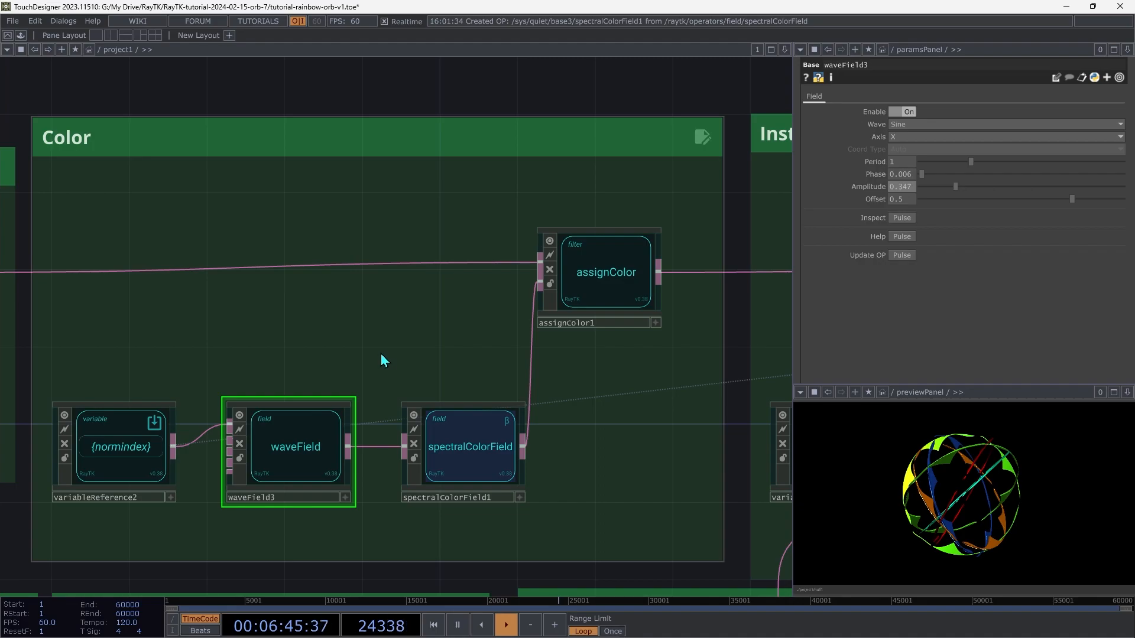
{"action": "key", "text": "ctrl+z"}
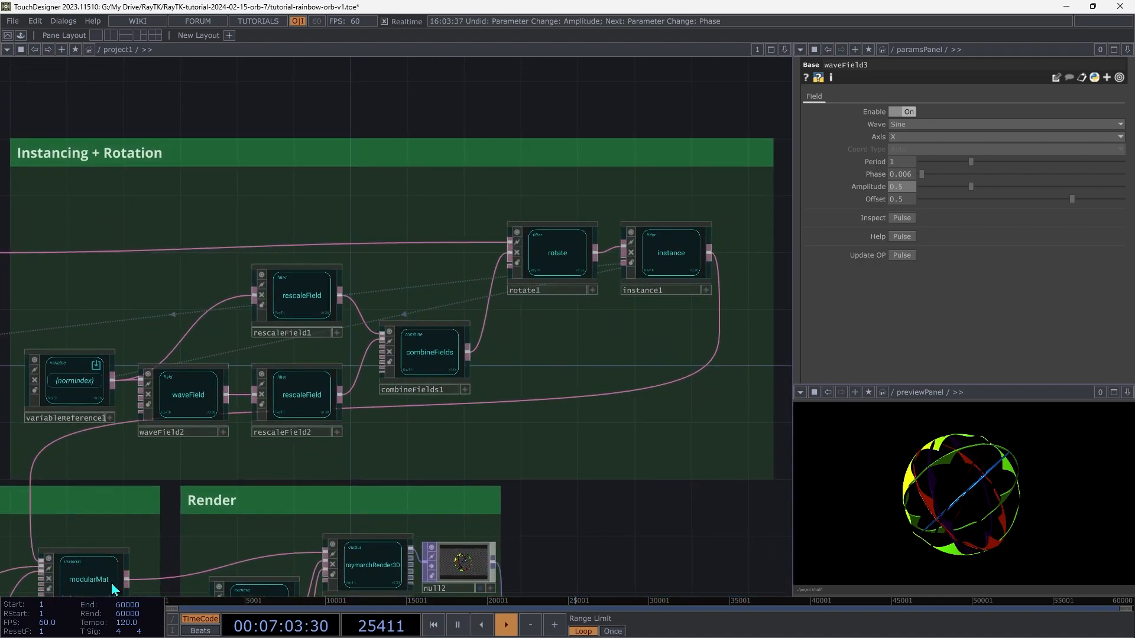
- Change instance1's Combine mode to Smooth Union and make that parameter read-only
{"action": "left_click", "coordinate": [663, 253]}
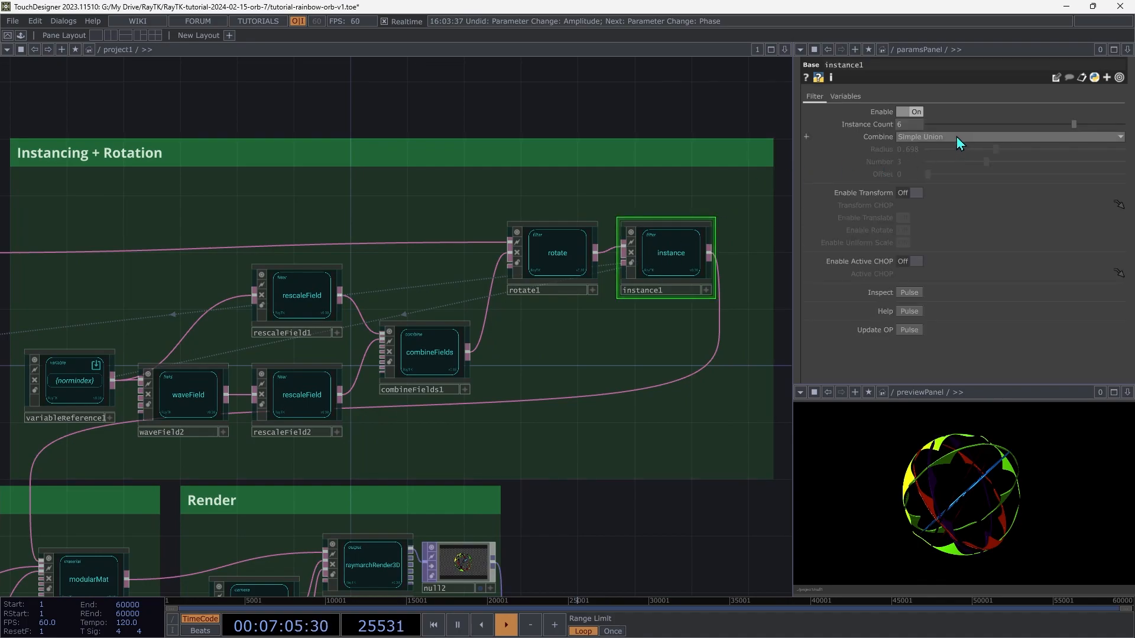
{"action": "left_click", "coordinate": [946, 138]}
{"action": "left_click", "coordinate": [945, 182]}
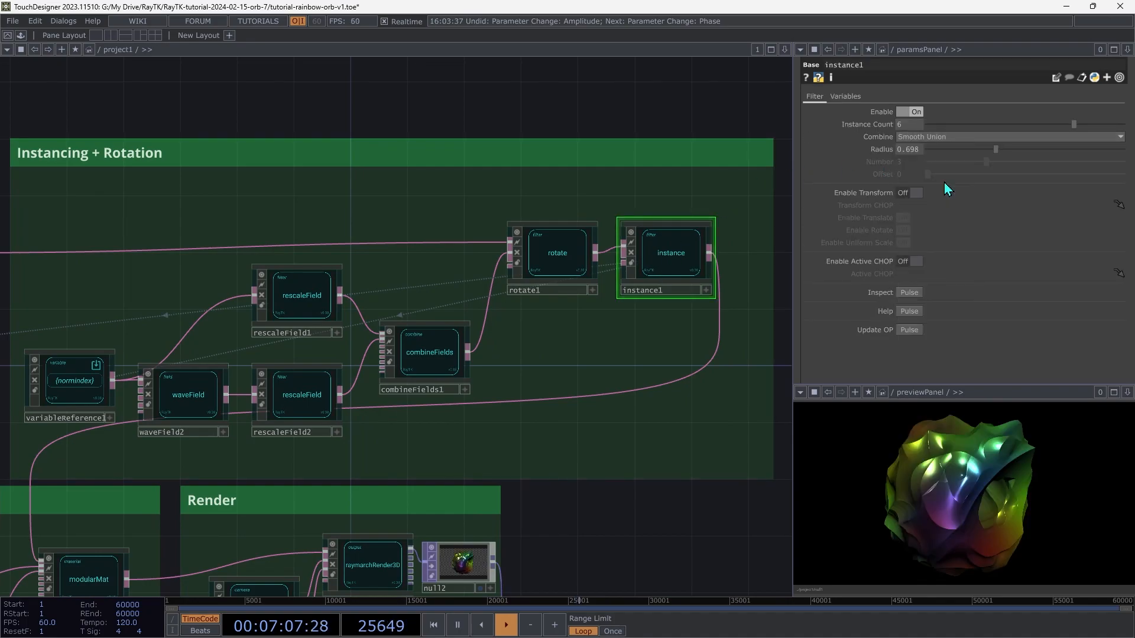
{"action": "right_click", "coordinate": [885, 138]}
{"action": "left_click", "coordinate": [921, 266]}
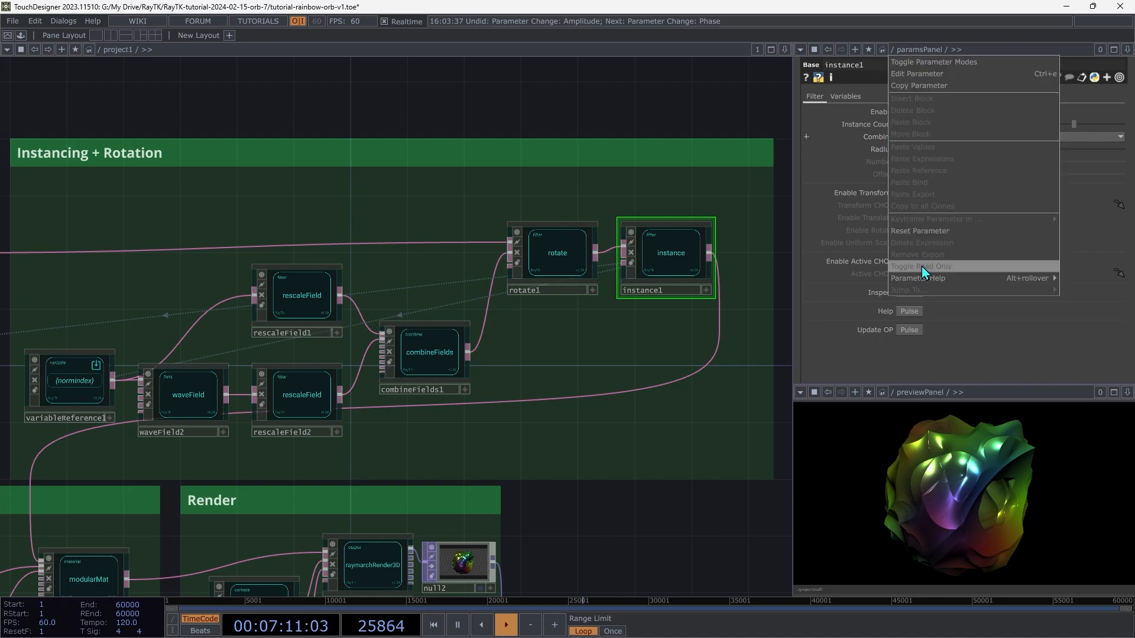
{"action": "key", "text": "Escape"}
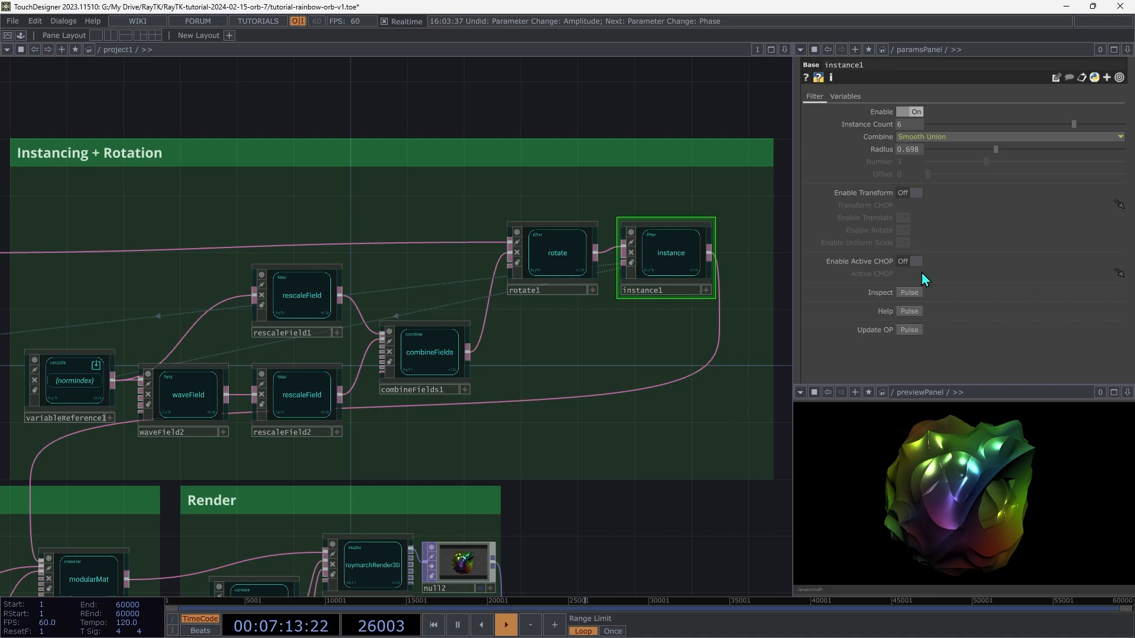
- Make waveField3's Wave parameter read-only
{"action": "key", "text": "Left"}
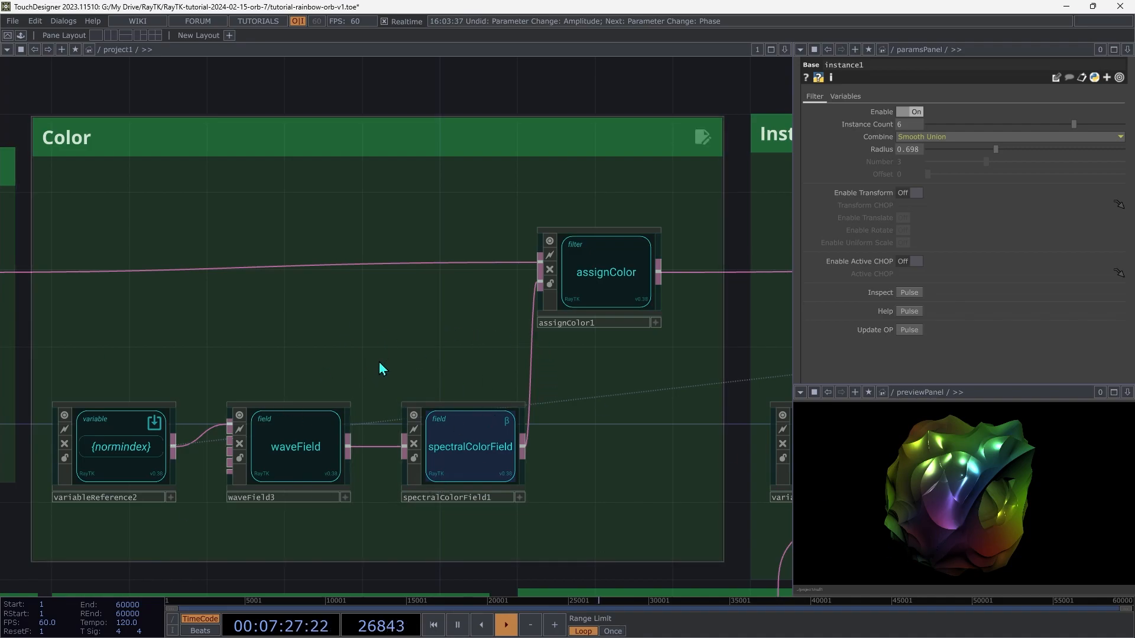
{"action": "left_click", "coordinate": [296, 450]}
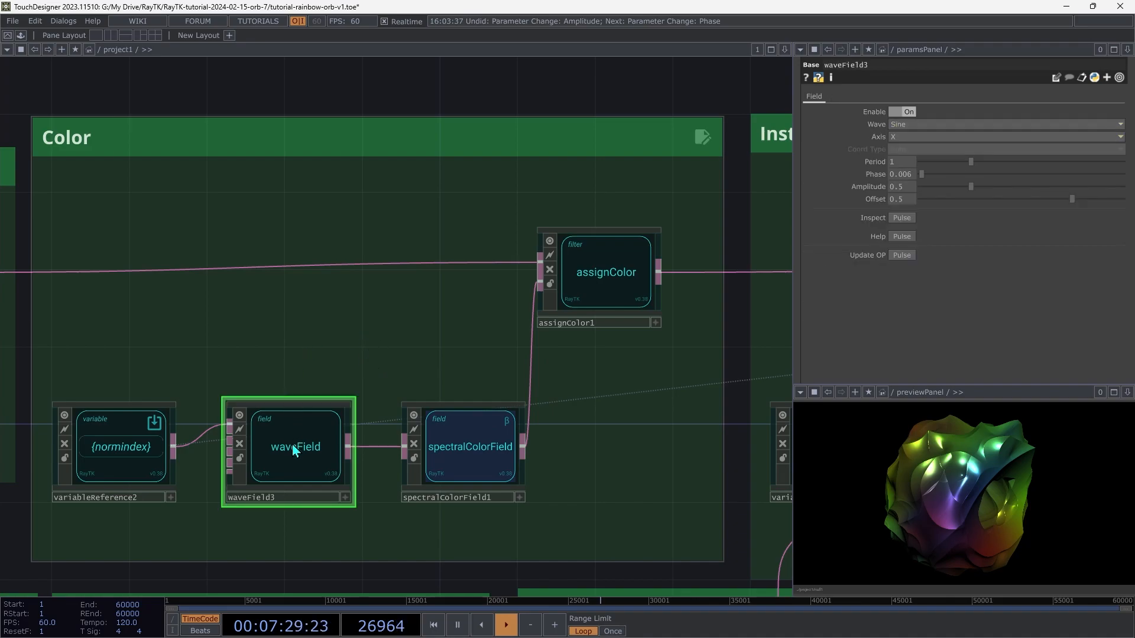
{"action": "right_click", "coordinate": [880, 125]}
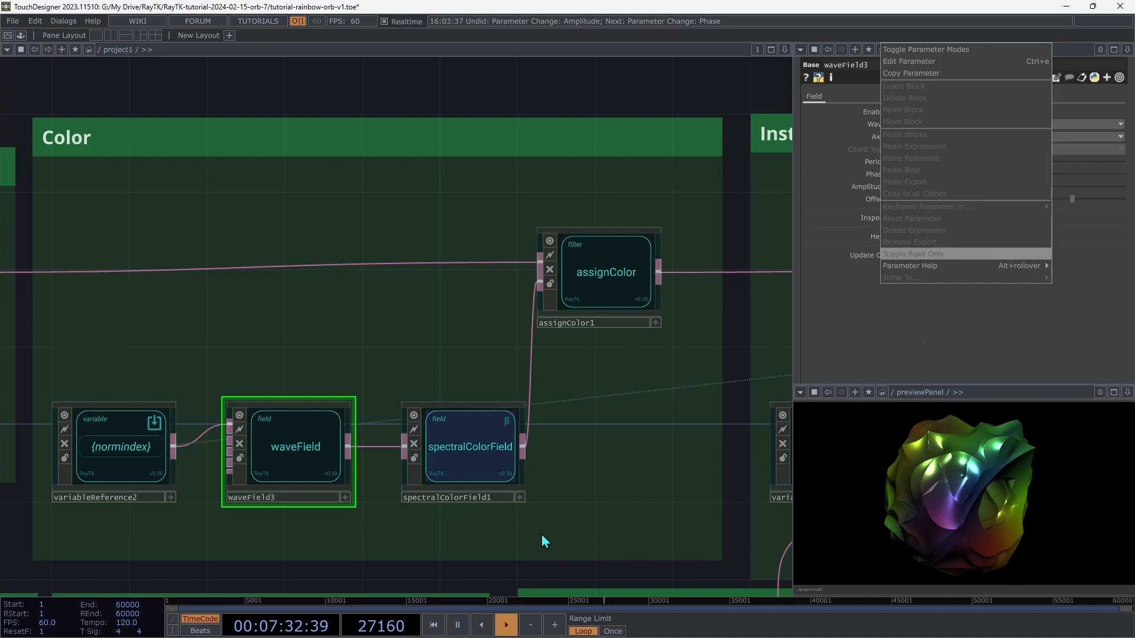
- Make spectralColorField1's Wavelength Unit and Spectrum Type parameters read-only
{"action": "left_click", "coordinate": [473, 453]}
{"action": "left_click", "coordinate": [473, 453]}
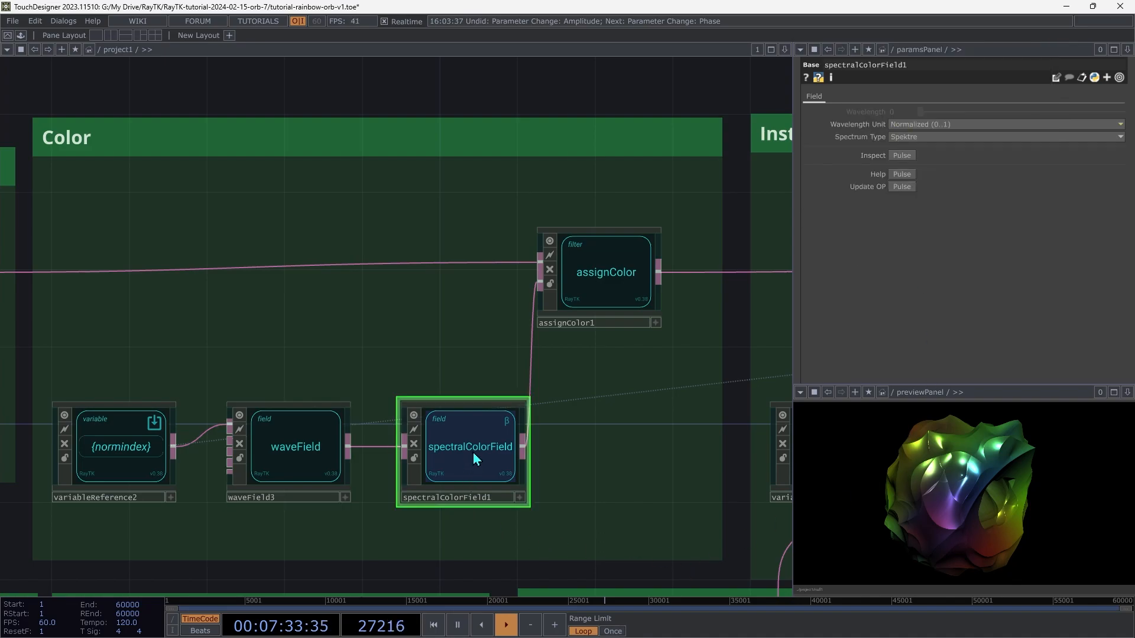
{"action": "right_click", "coordinate": [857, 126]}
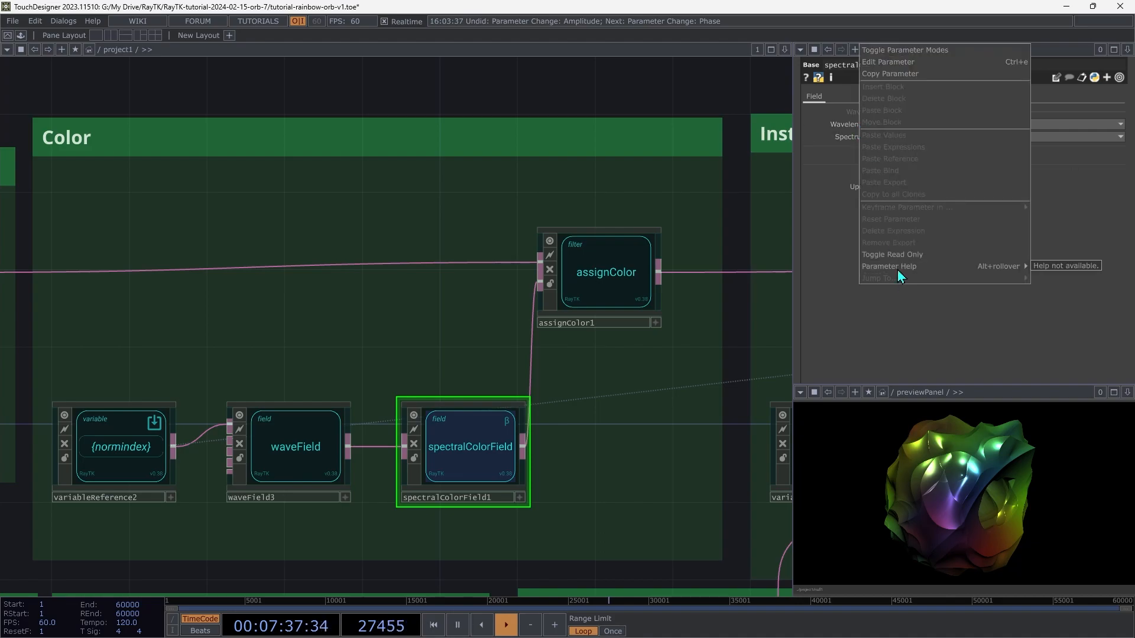
{"action": "right_click", "coordinate": [850, 136]}
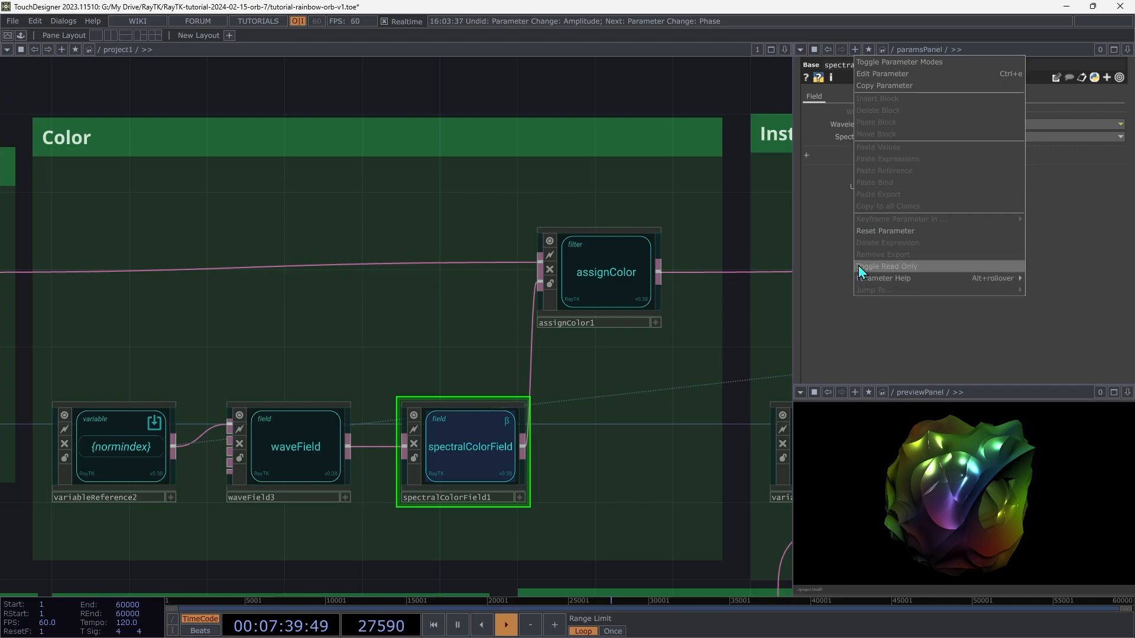
{"action": "left_click", "coordinate": [1008, 455]}
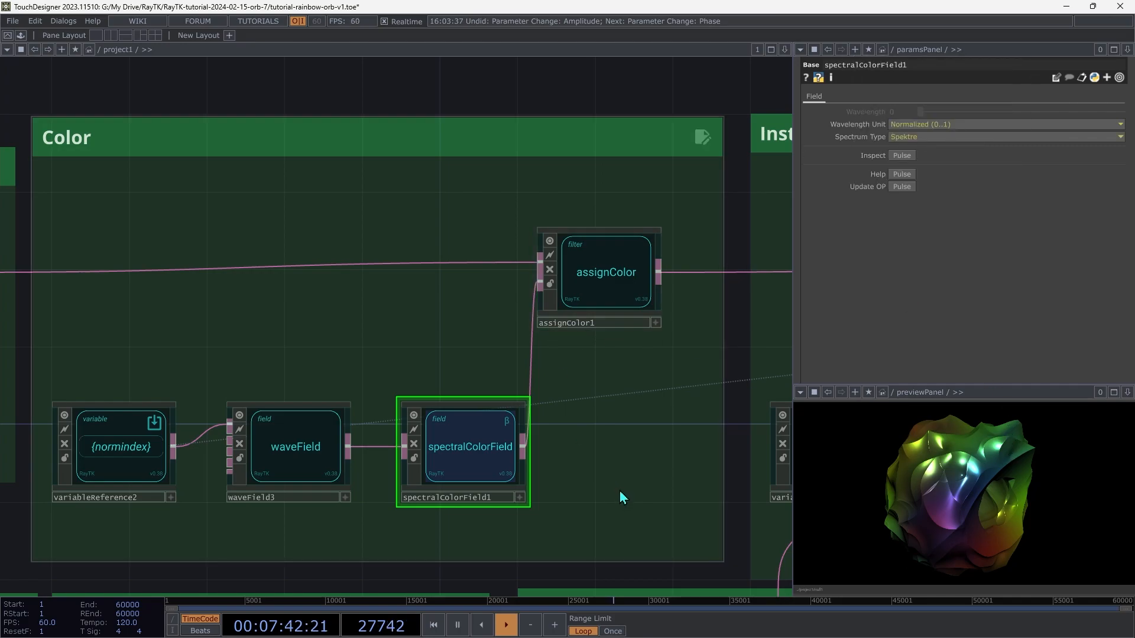
- Add an axisRotate operator from the RayTK palette inside the Twist section
{"action": "key", "text": "h"}
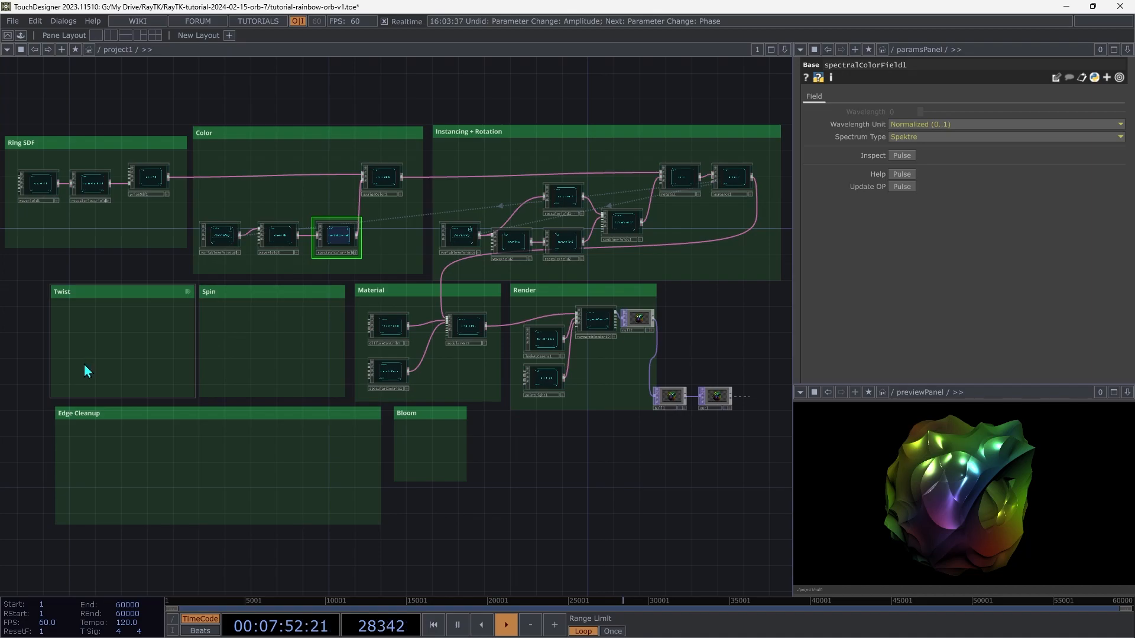
{"action": "key", "text": "alt+r"}
{"action": "scroll", "coordinate": [85, 370], "scroll_direction": "down", "scroll_amount": 5}
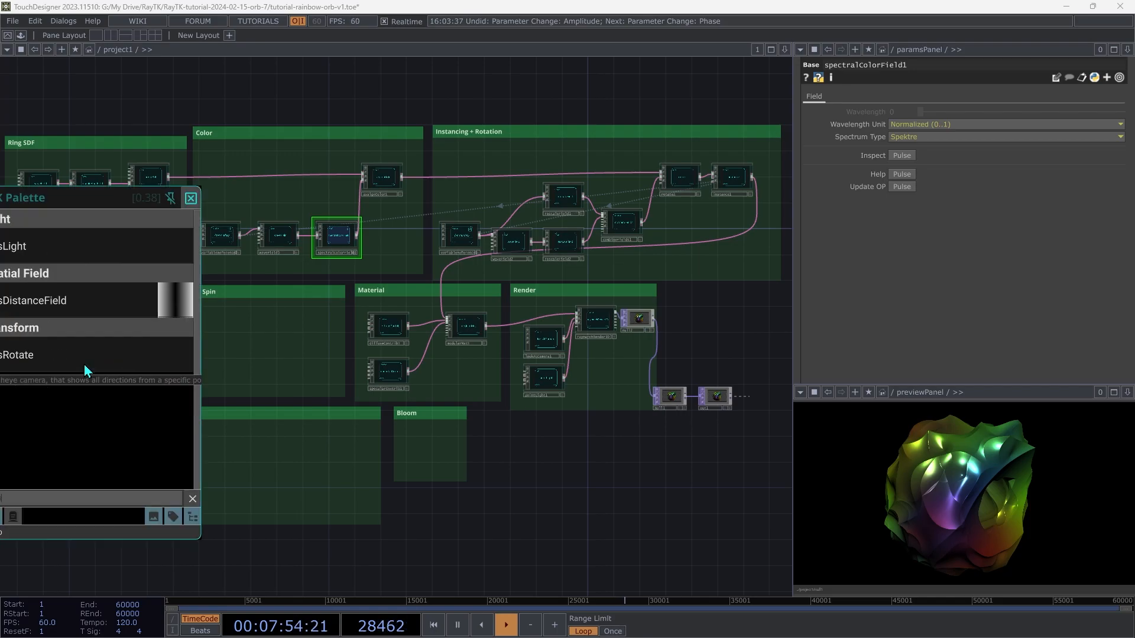
{"action": "left_click", "coordinate": [94, 353]}
{"action": "left_click", "coordinate": [132, 345]}
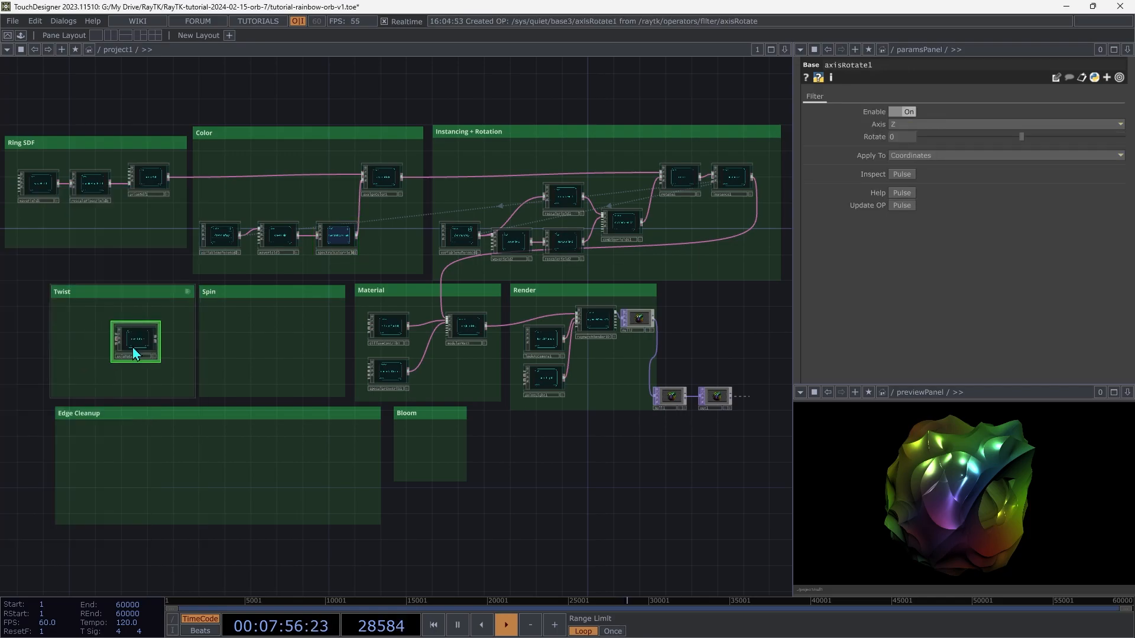
- Connect instance1's output to axisRotate1's input, and axisRotate1's output to the modularMat in the Material section in place of instance1
{"action": "left_click", "coordinate": [118, 338]}
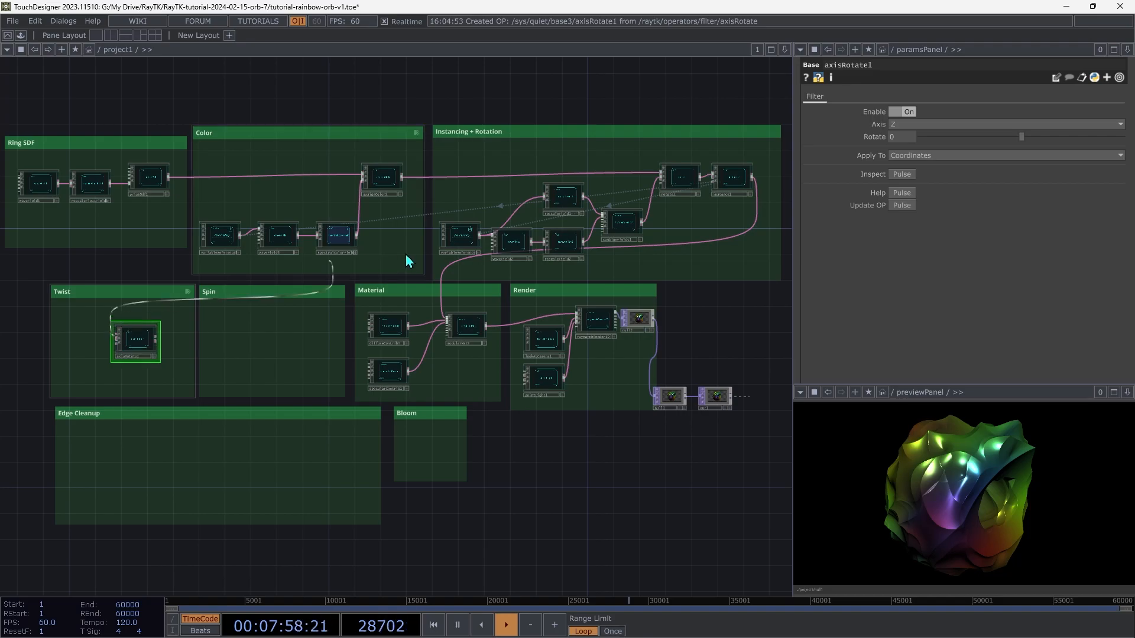
{"action": "left_click", "coordinate": [753, 177]}
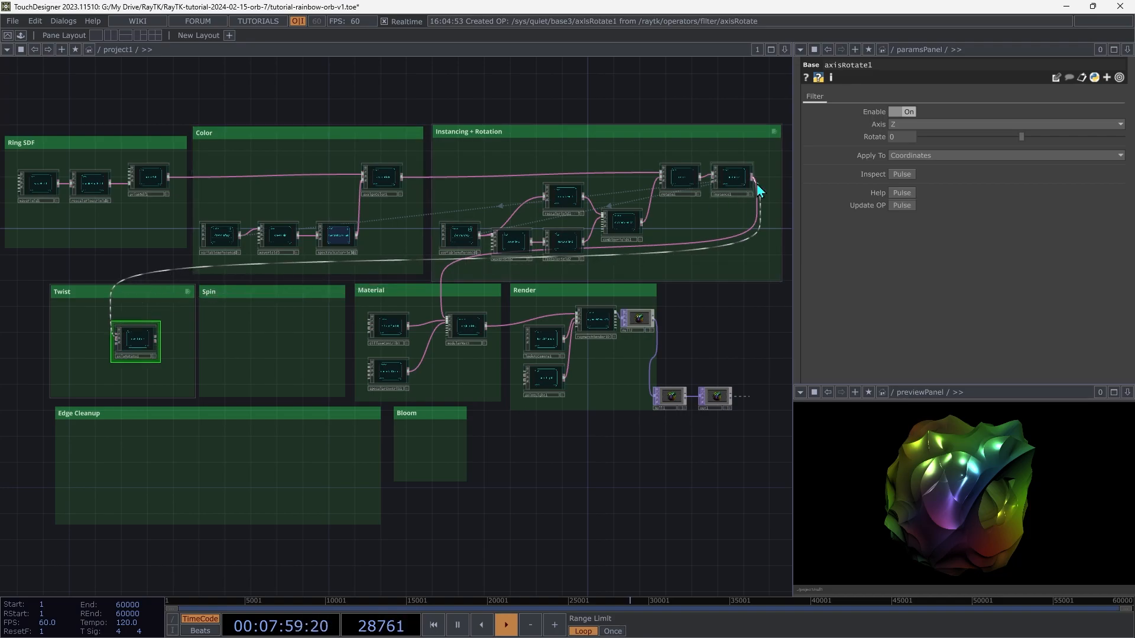
{"action": "left_click", "coordinate": [157, 339]}
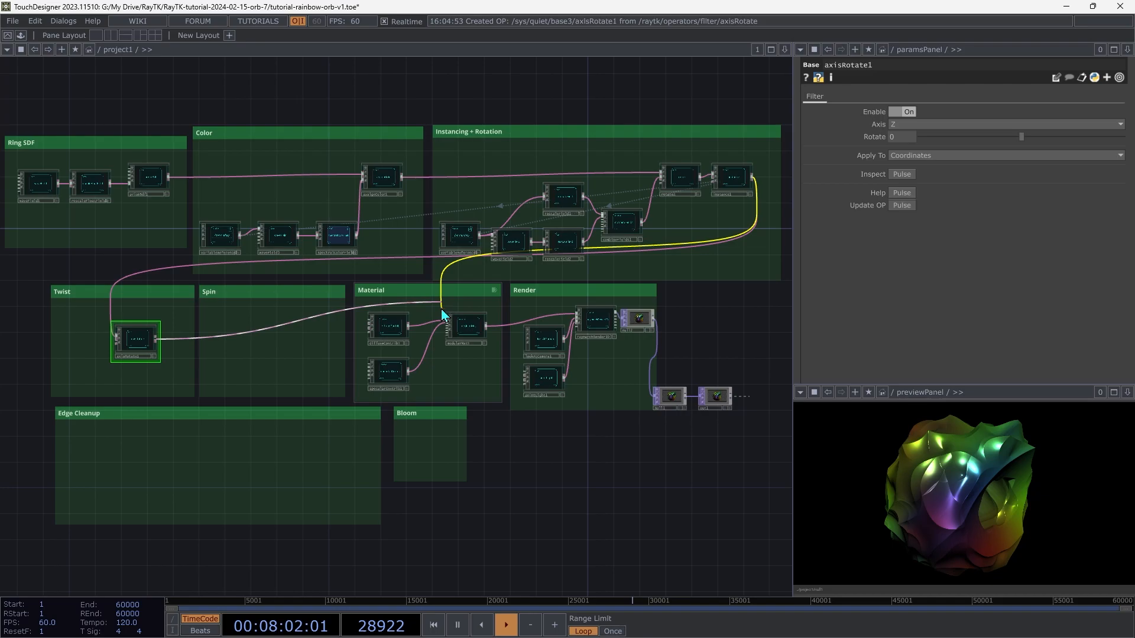
{"action": "left_click", "coordinate": [444, 317]}
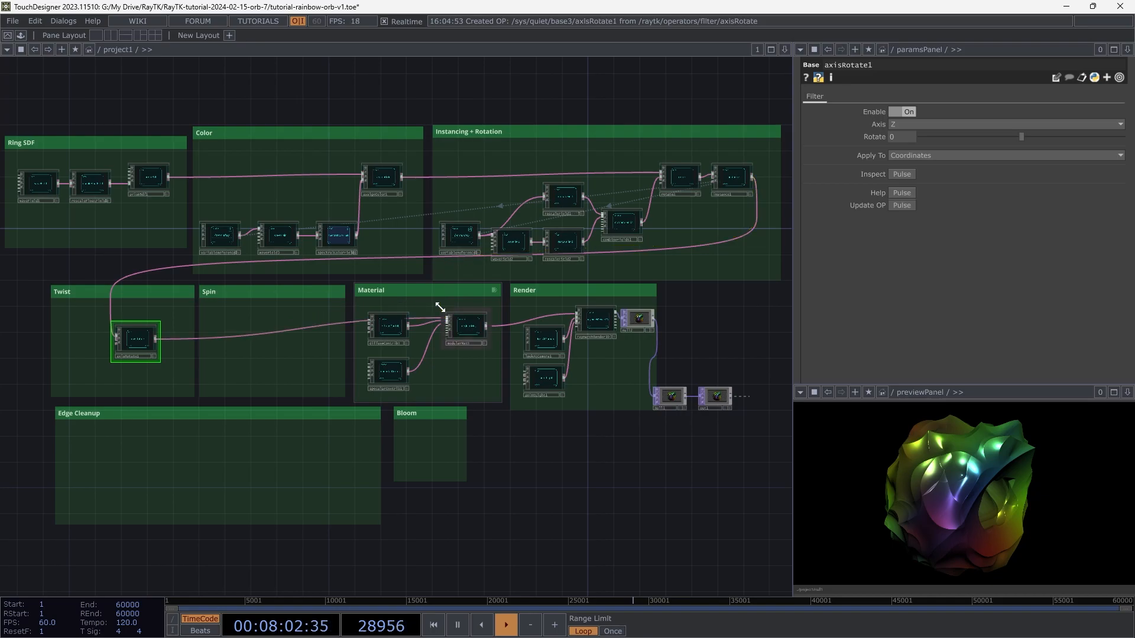
{"action": "scroll", "coordinate": [440, 307], "scroll_direction": "up", "scroll_amount": 5}
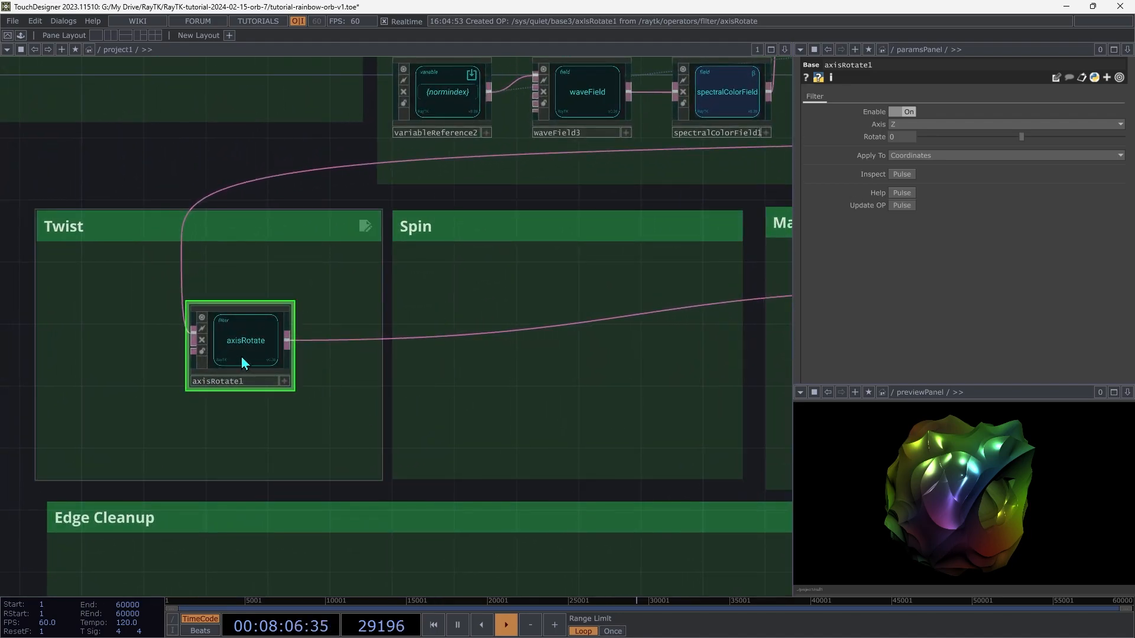
- Reposition axisRotate1 in the Twist section, add a waveField operator beside it, and connect that field to axisRotate1's second input
{"action": "left_click_drag", "start_coordinate": [246, 352], "coordinate": [313, 333]}
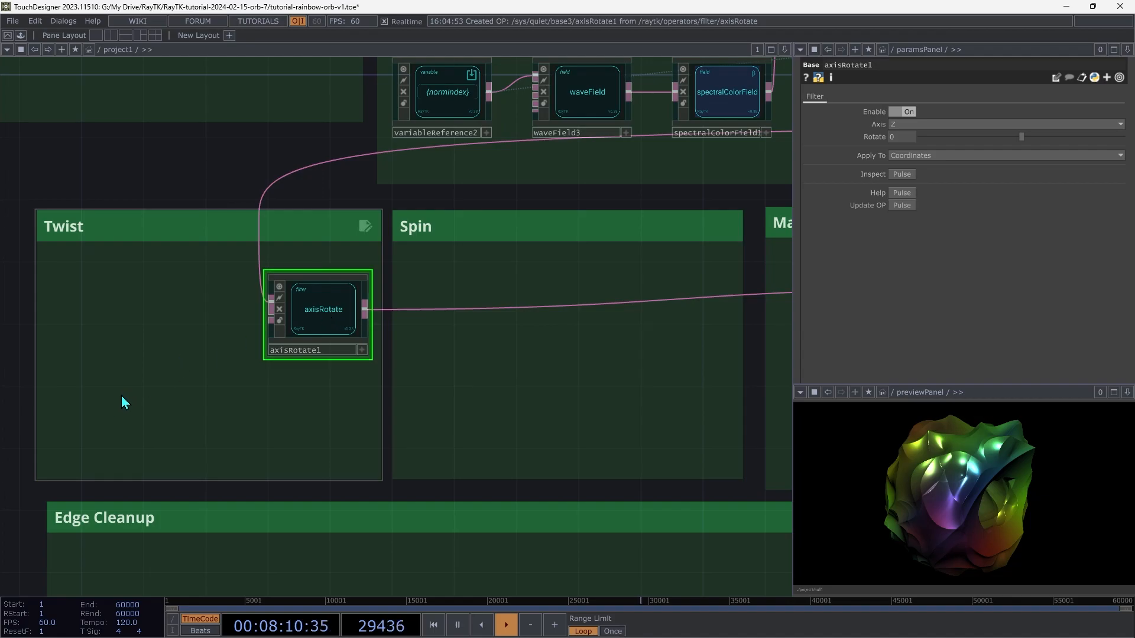
{"action": "key", "text": "alt+r"}
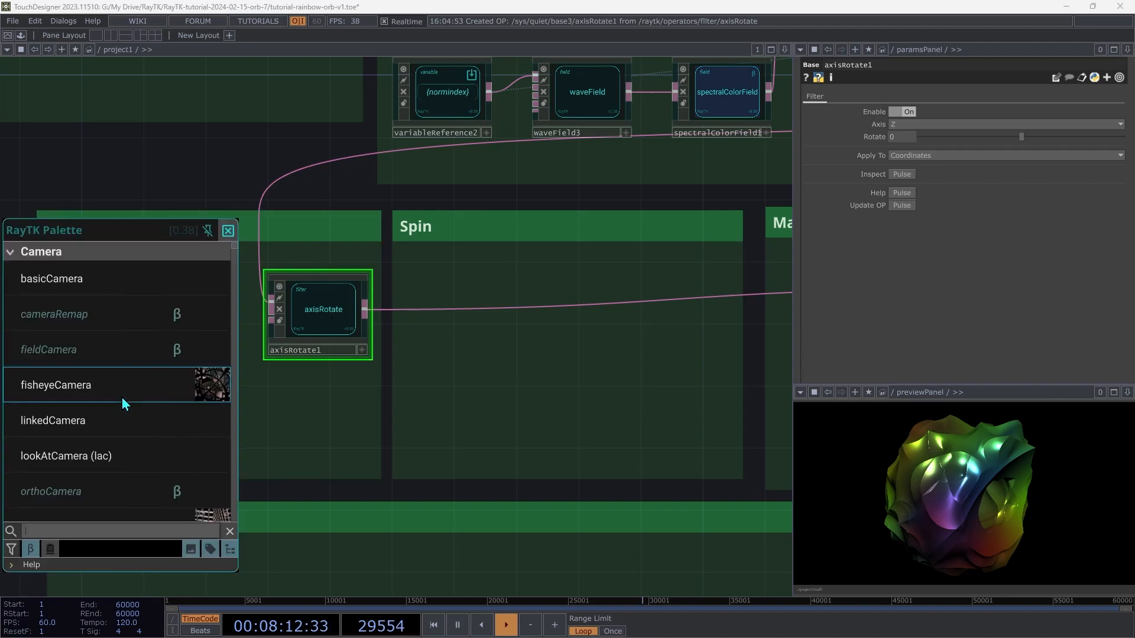
{"action": "type", "text": "wavef"}
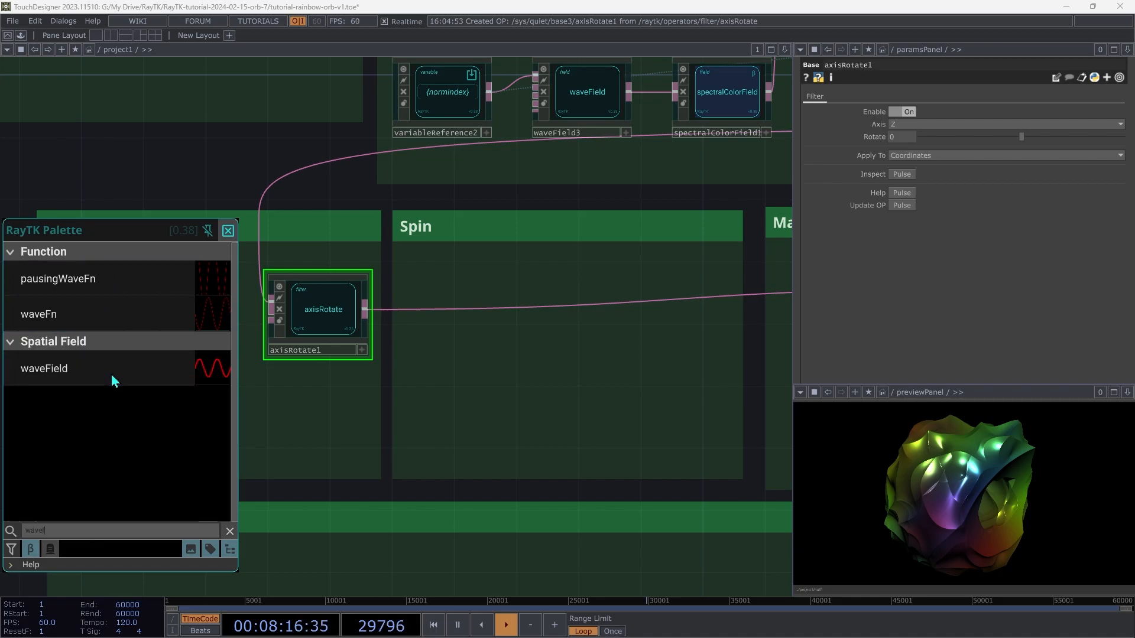
{"action": "left_click", "coordinate": [75, 386]}
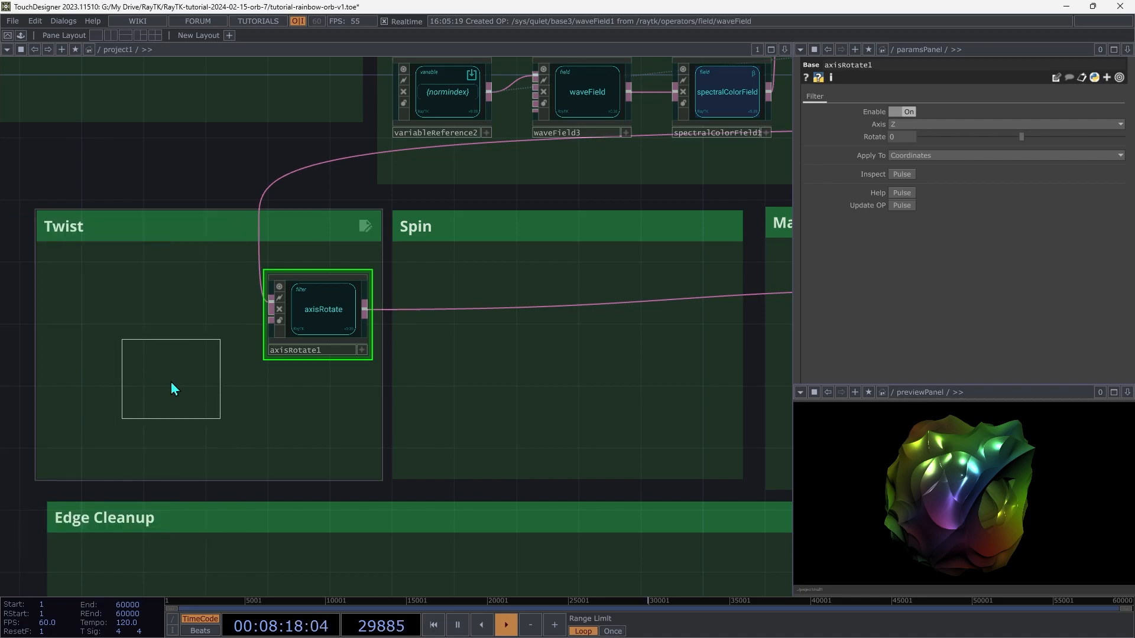
{"action": "left_click", "coordinate": [127, 388]}
{"action": "left_click_drag", "start_coordinate": [179, 390], "coordinate": [271, 320]}
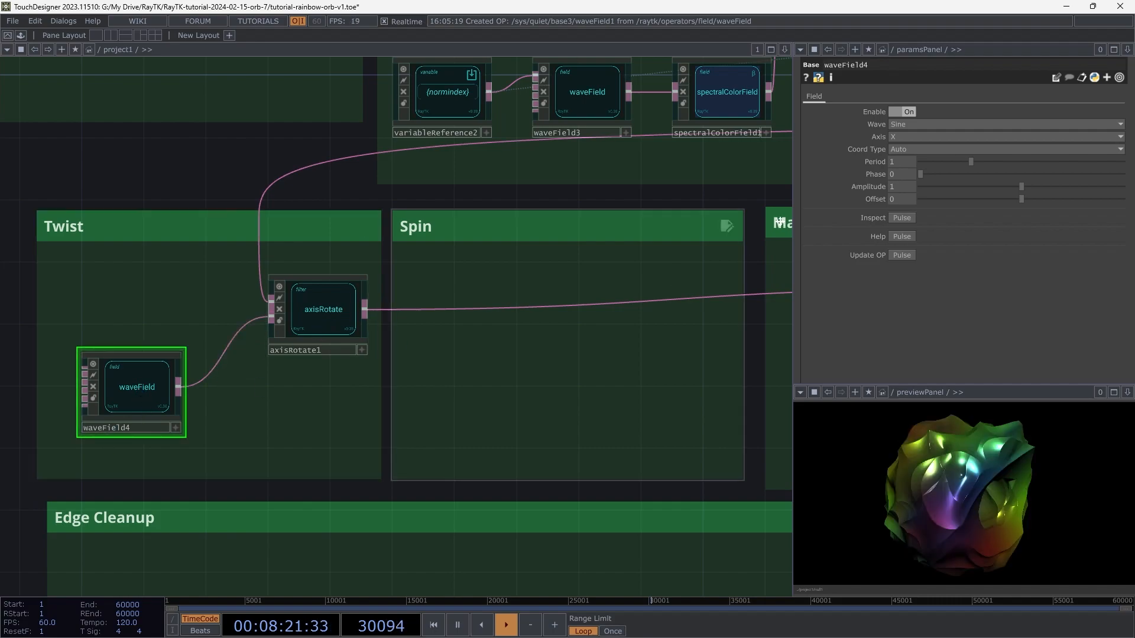
- Set the Axis parameter to Y on both waveField4 and axisRotate1
{"action": "left_click", "coordinate": [912, 137]}
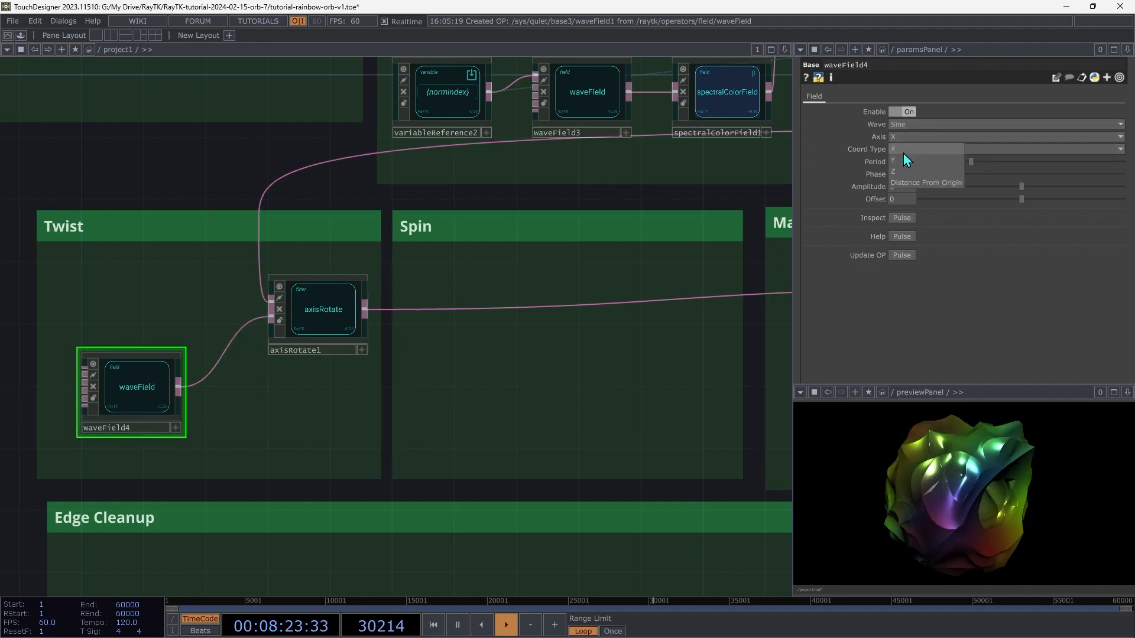
{"action": "left_click", "coordinate": [902, 162]}
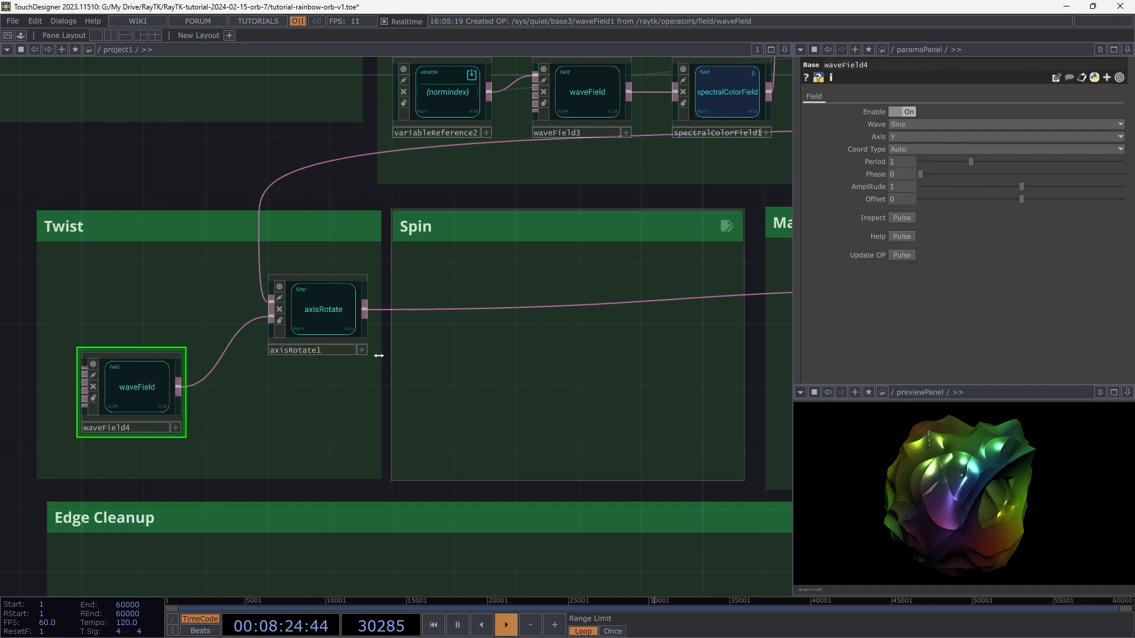
{"action": "left_click", "coordinate": [340, 303]}
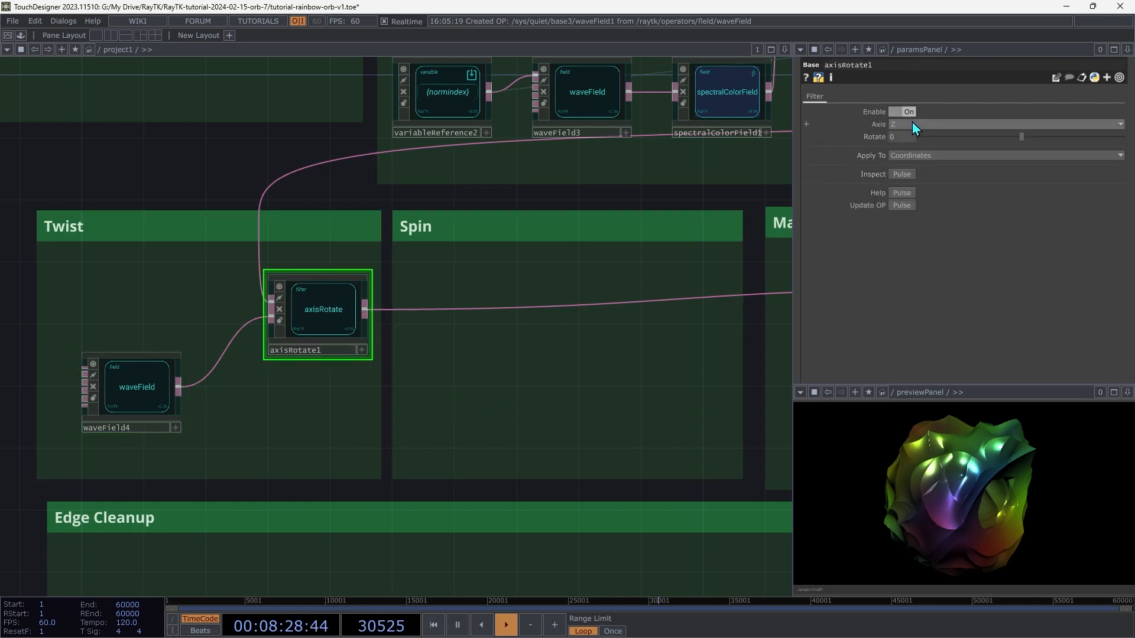
{"action": "left_click", "coordinate": [940, 123]}
{"action": "left_click", "coordinate": [894, 150]}
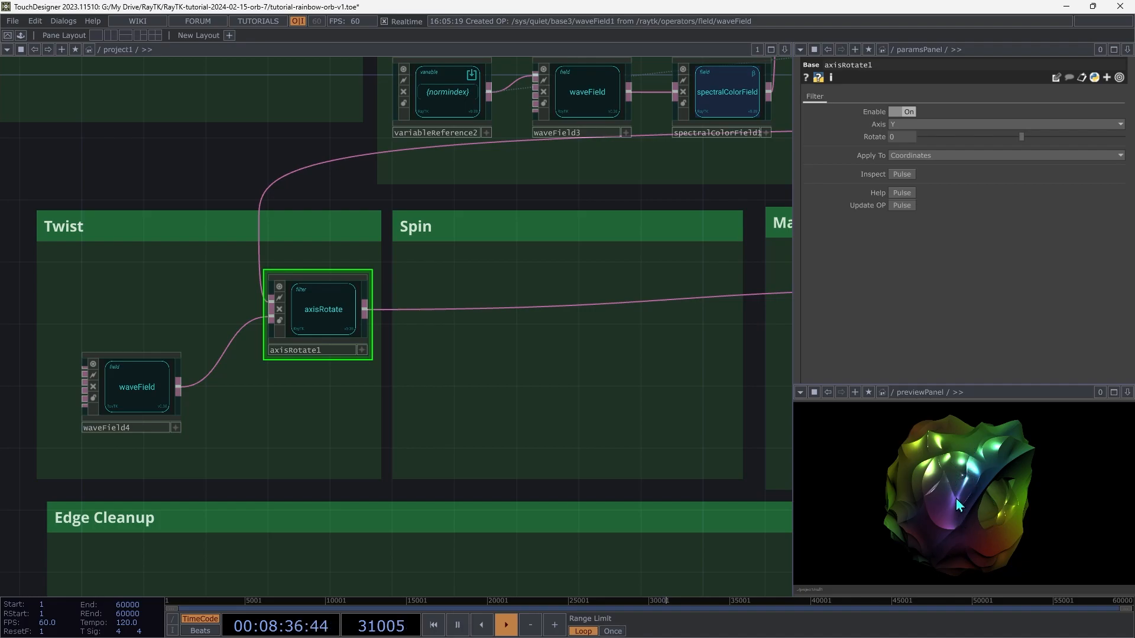
{"action": "left_click_drag", "start_coordinate": [326, 336], "coordinate": [310, 336]}
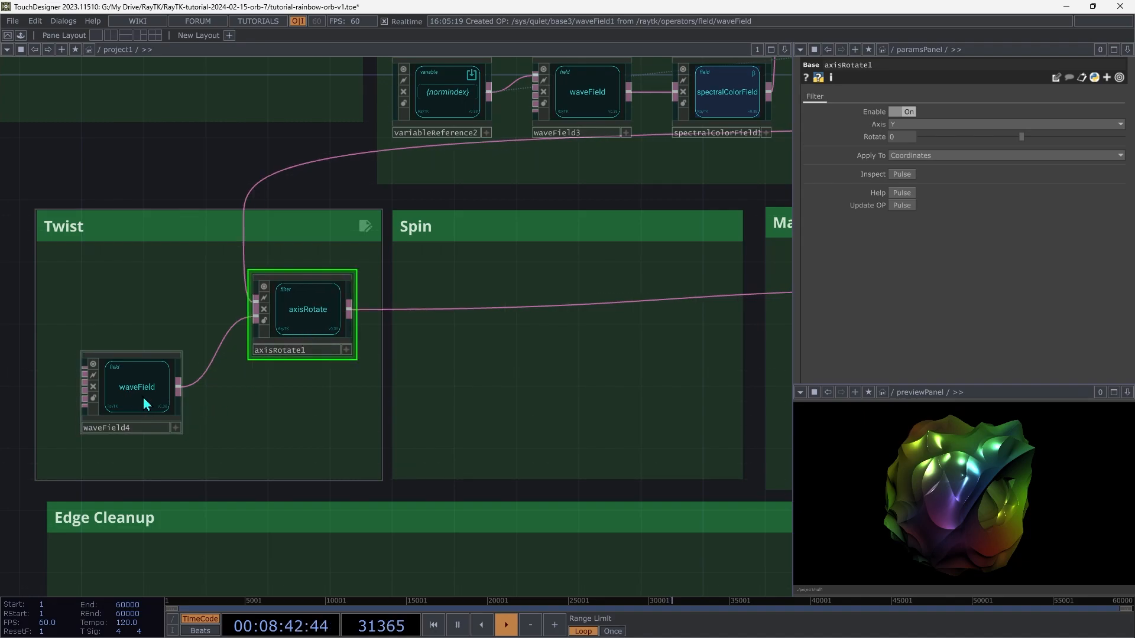
- Set waveField4's Amplitude to 30 and its Period to 6, keeping the Phase at 0
{"action": "left_click", "coordinate": [146, 405]}
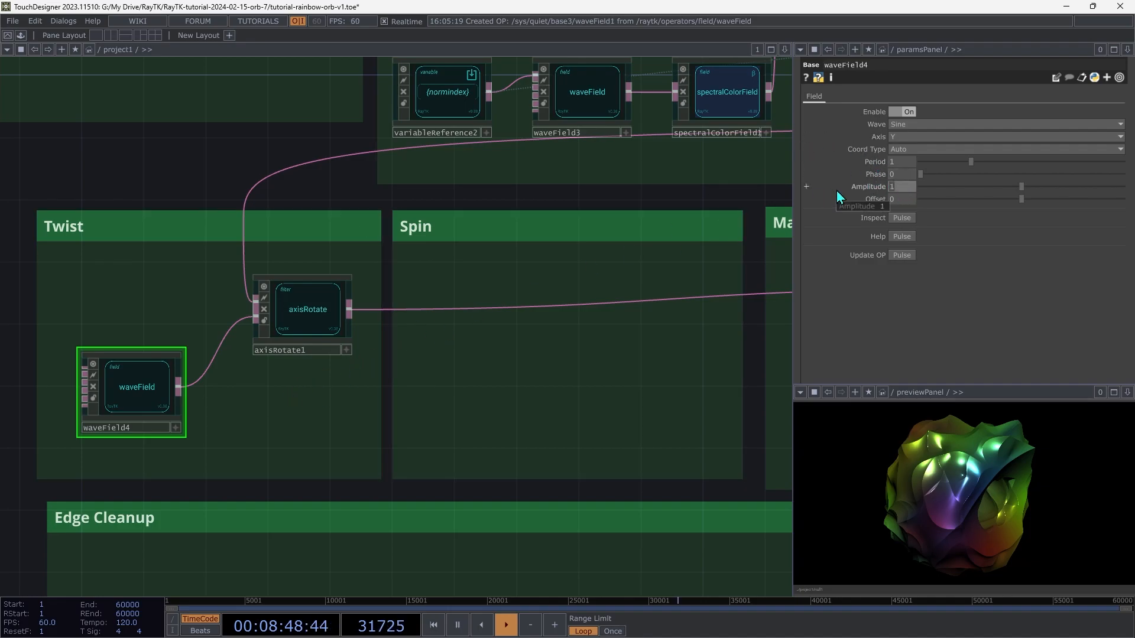
{"action": "key", "text": "Tab"}
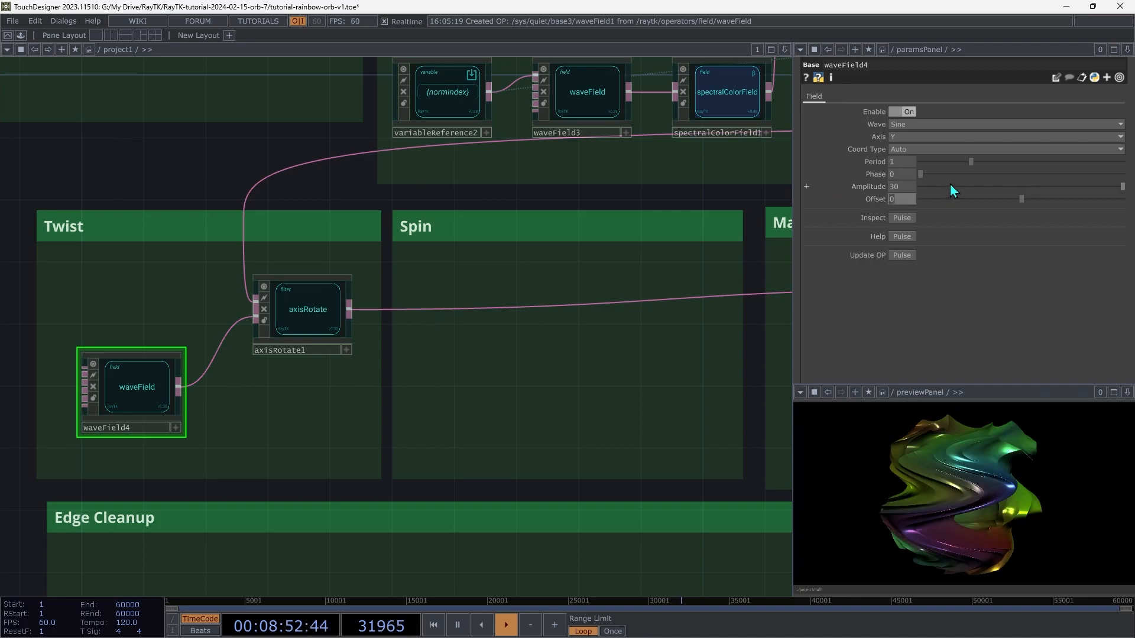
{"action": "middle_click", "coordinate": [904, 165]}
{"action": "middle_click_drag", "start_coordinate": [908, 164], "coordinate": [911, 142]}
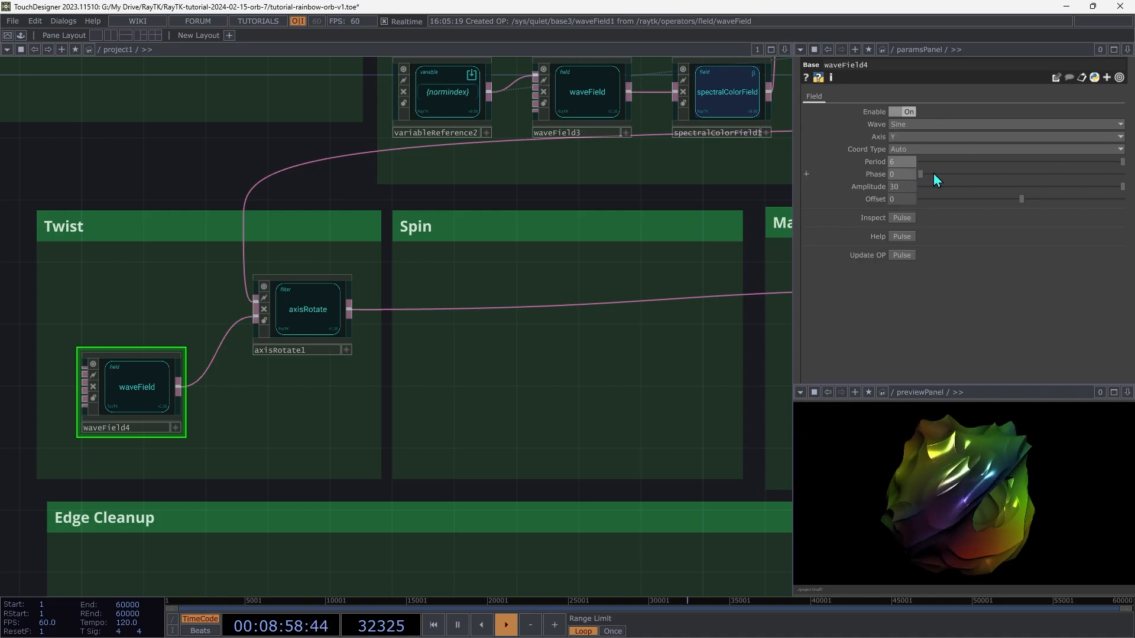
{"action": "left_click_drag", "start_coordinate": [928, 172], "coordinate": [909, 204]}
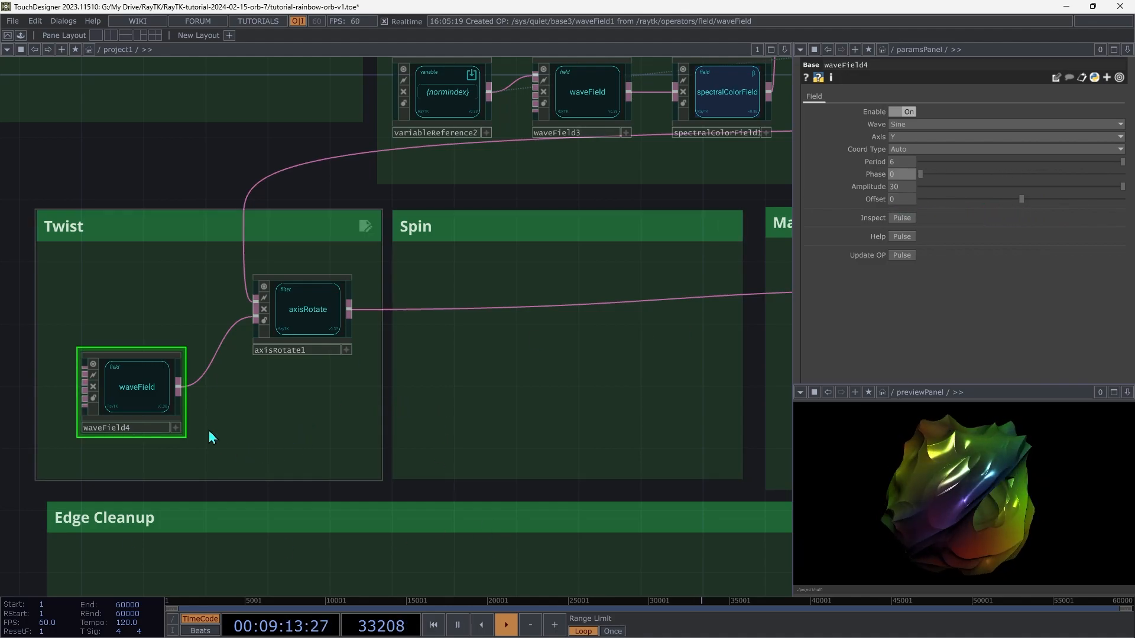
- Make waveField4's Wave parameter and axisRotate1's Axis parameter read-only
{"action": "right_click", "coordinate": [879, 126]}
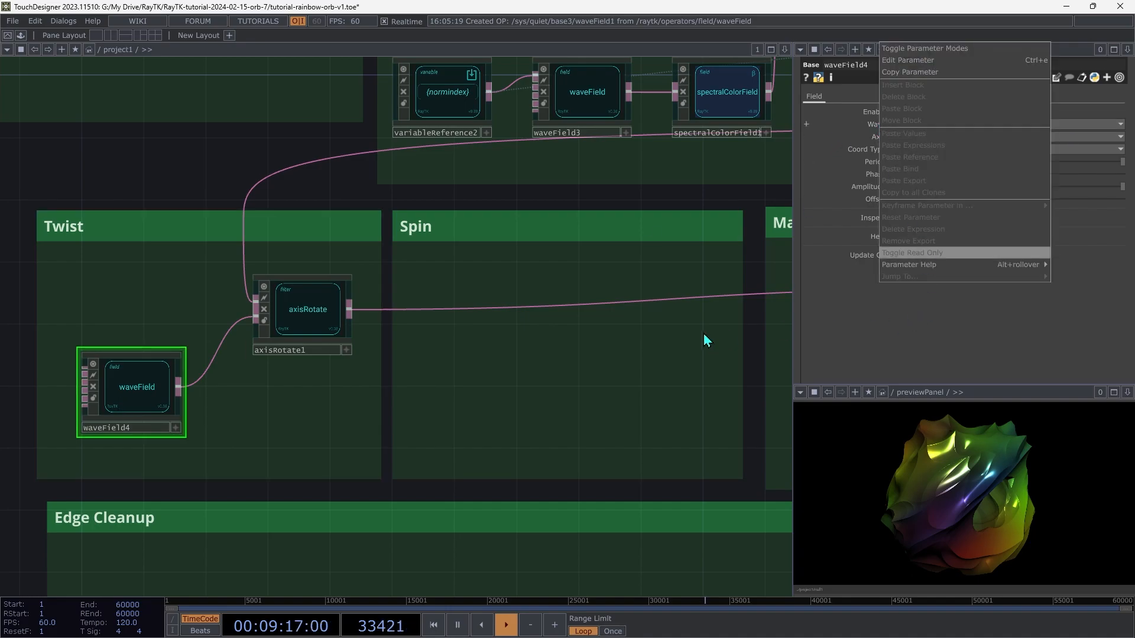
{"action": "left_click", "coordinate": [307, 312]}
{"action": "left_click", "coordinate": [306, 312]}
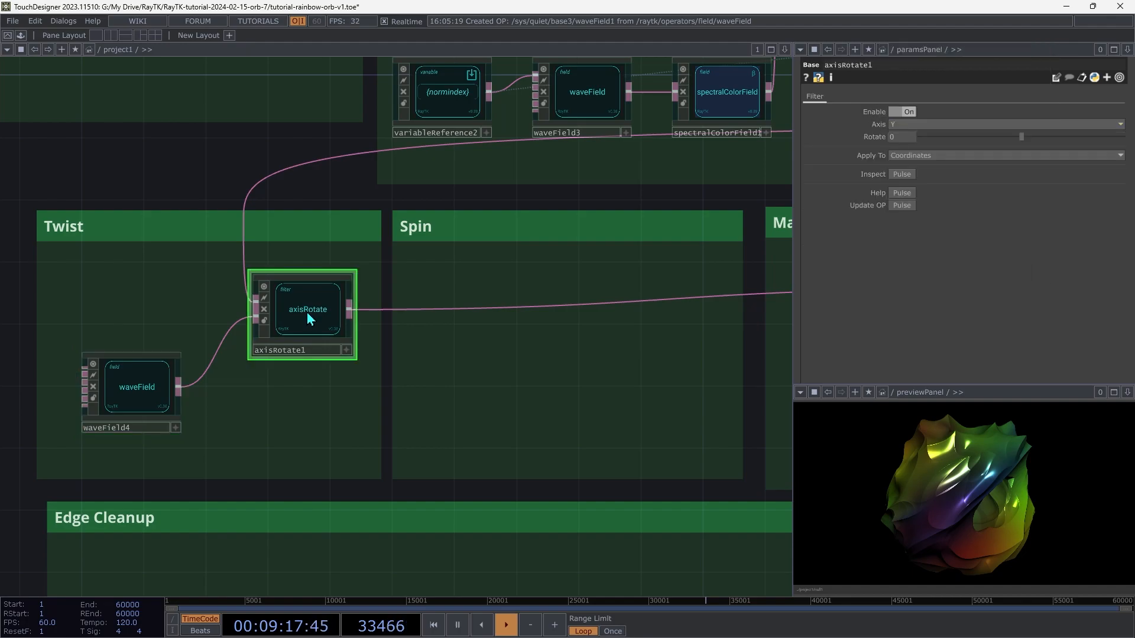
{"action": "right_click", "coordinate": [878, 174]}
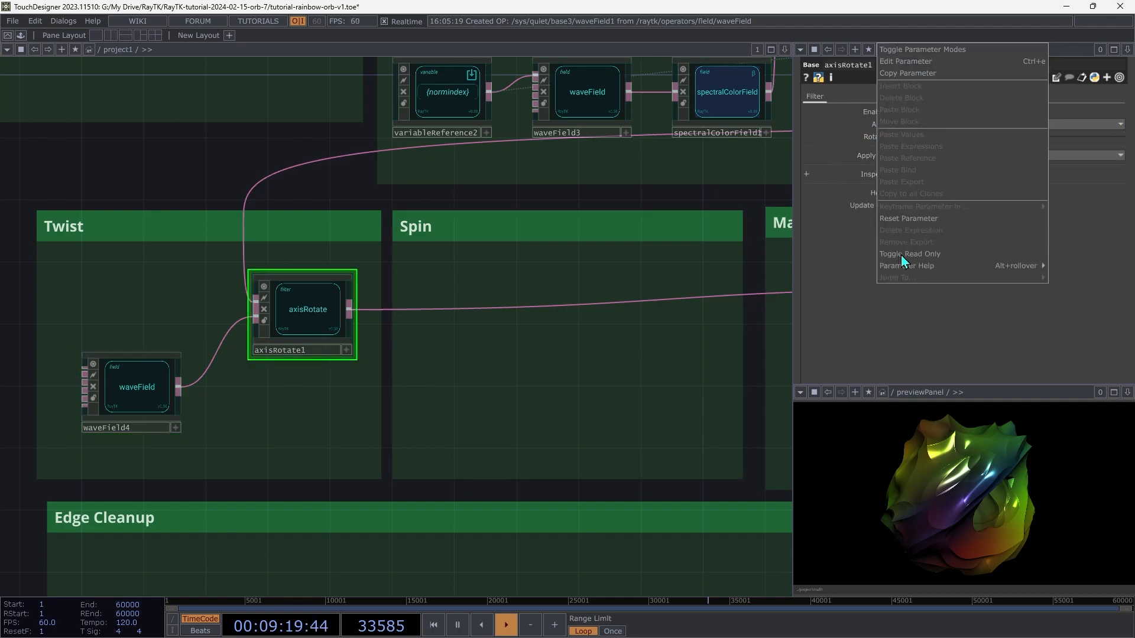
{"action": "left_click", "coordinate": [133, 386]}
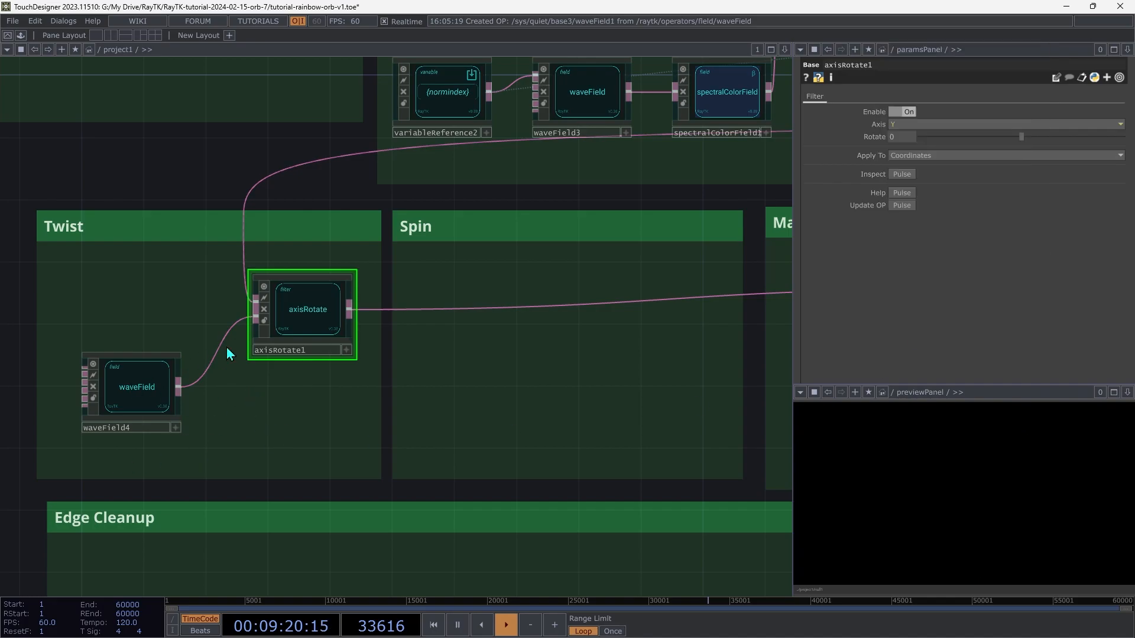
{"action": "left_click", "coordinate": [140, 387]}
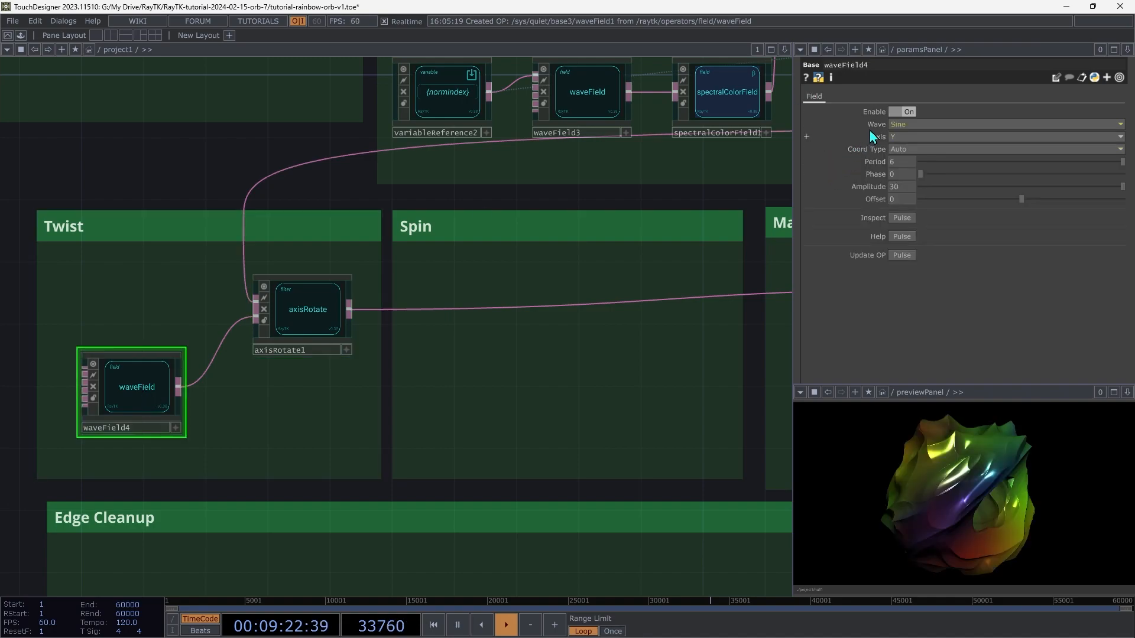
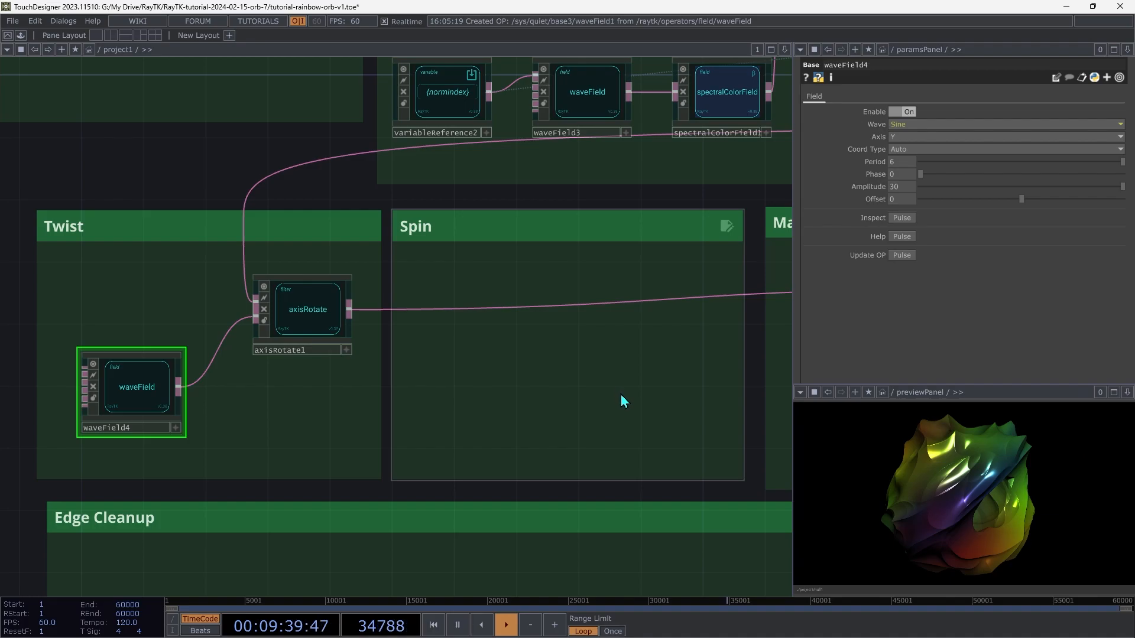
- Add a rotate operator from the RayTK palette inside the Spin section
{"action": "key", "text": "alt+r"}
{"action": "type", "text": "rot"}
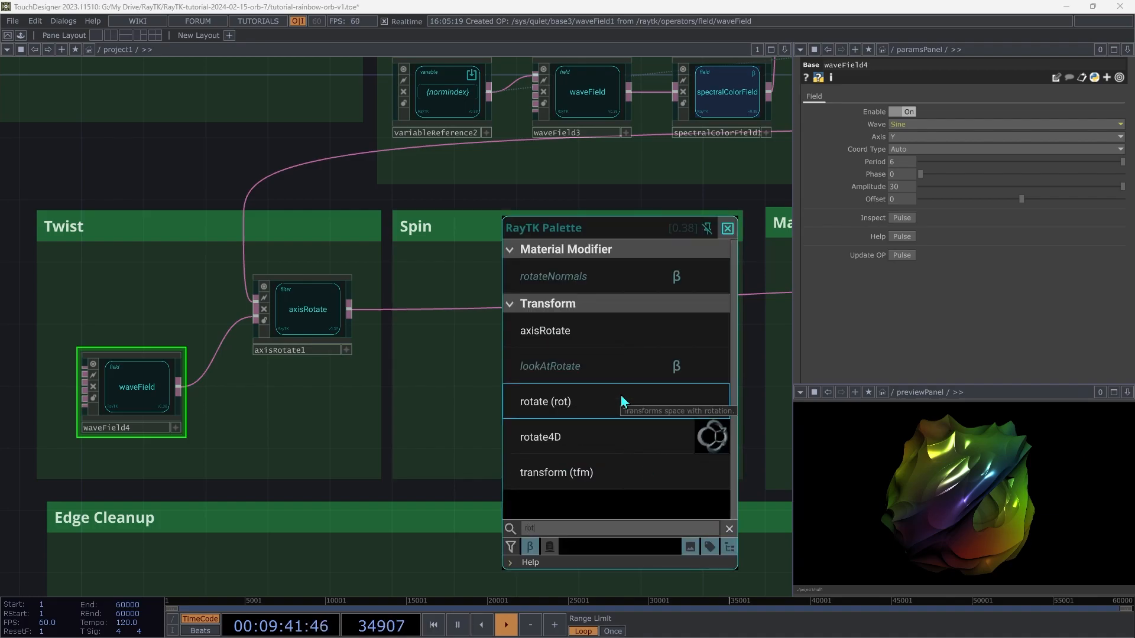
{"action": "left_click", "coordinate": [567, 407]}
{"action": "left_click", "coordinate": [520, 367]}
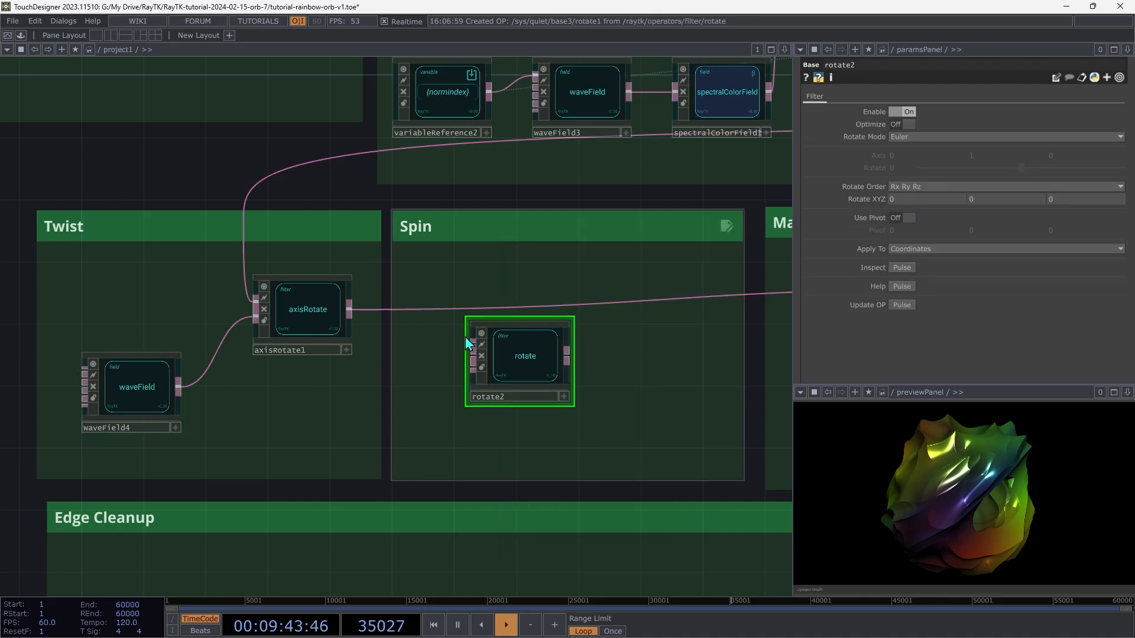
- Insert rotate2 into the connection between axisRotate1 and the Material section, and position it at the far end of Spin
{"action": "left_click", "coordinate": [470, 344]}
{"action": "left_click", "coordinate": [349, 309]}
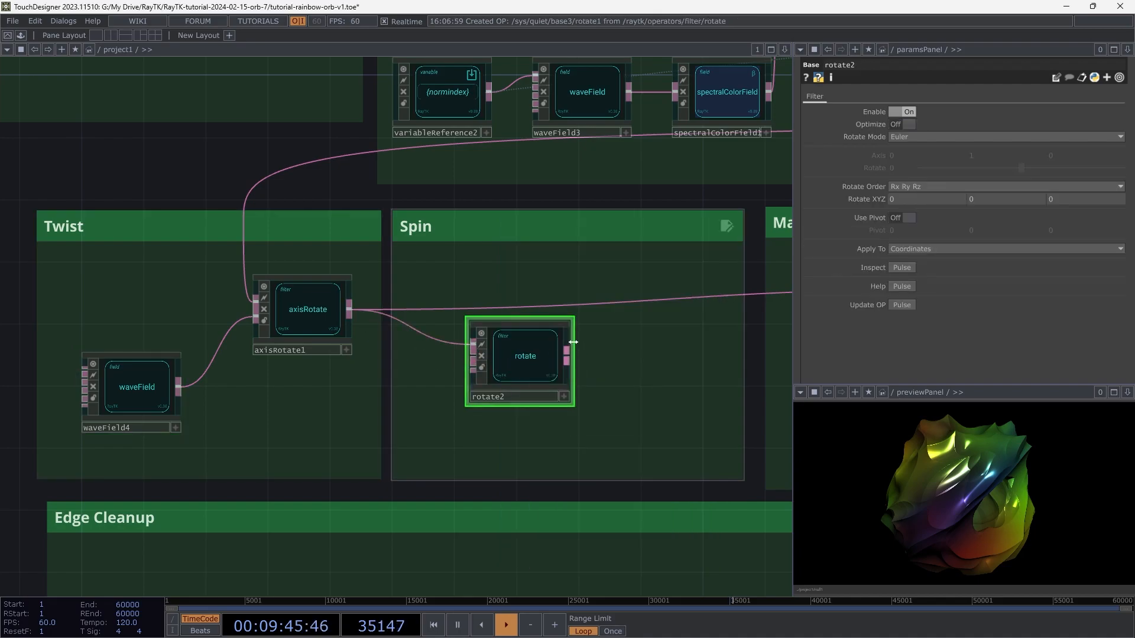
{"action": "left_click", "coordinate": [568, 354]}
{"action": "left_click", "coordinate": [656, 300]}
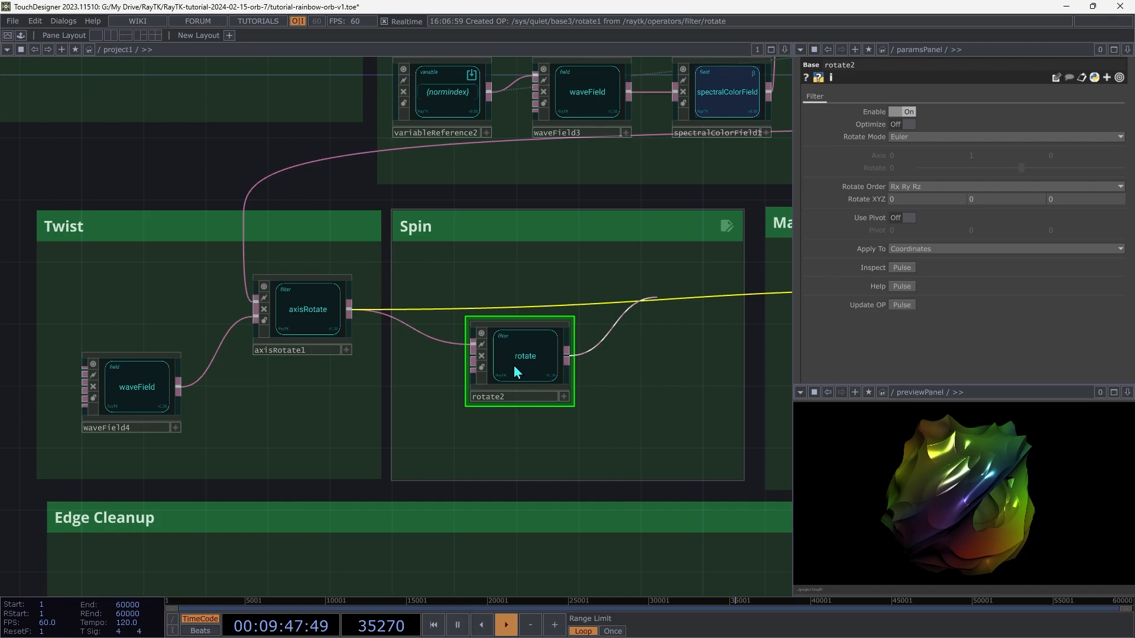
{"action": "key", "text": "Delete"}
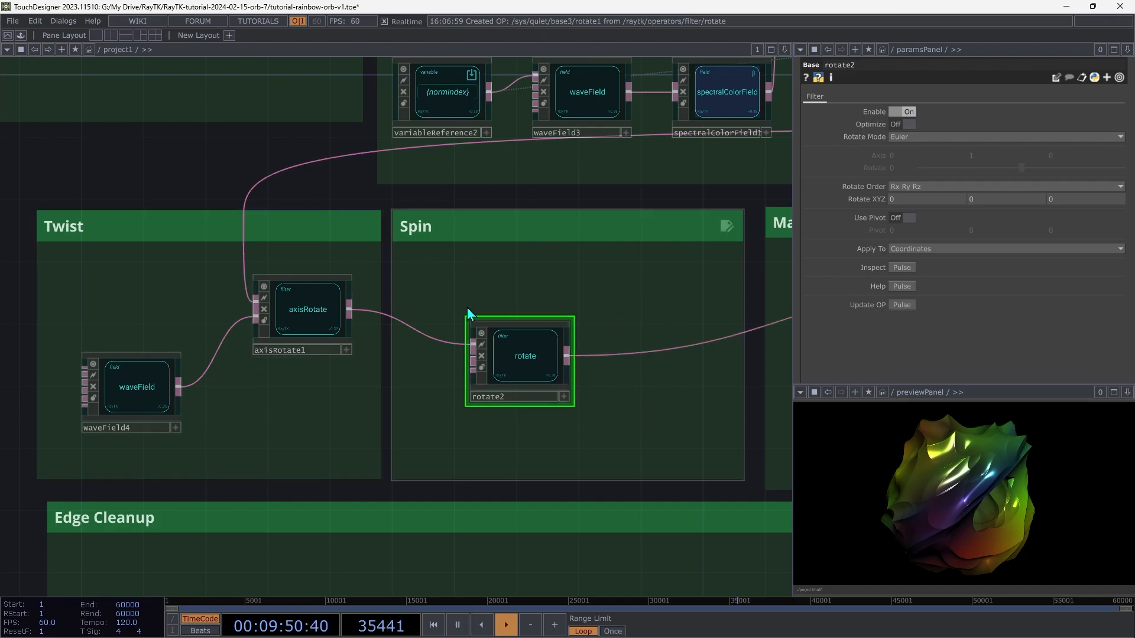
{"action": "left_click_drag", "start_coordinate": [520, 362], "coordinate": [660, 331]}
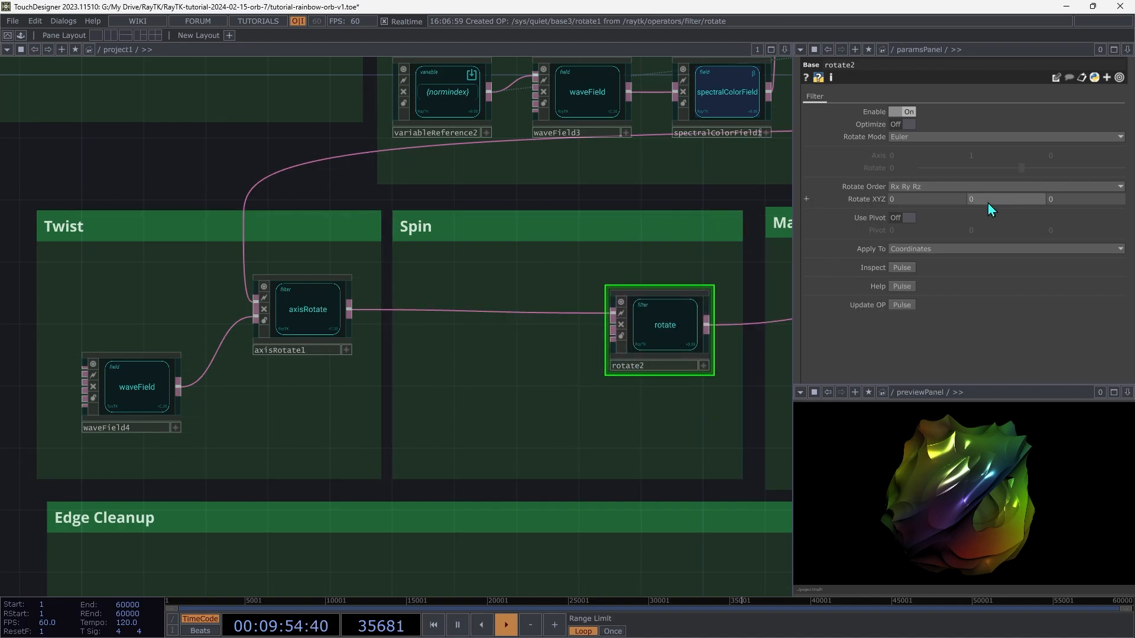
- Try out different X and Y rotation values on rotate2
{"action": "mouse_move", "coordinate": [917, 201]}
{"action": "middle_mouse_down"}
{"action": "mouse_move", "coordinate": [918, 180]}
{"action": "mouse_move", "coordinate": [918, 207]}
{"action": "middle_mouse_up"}
{"action": "mouse_move", "coordinate": [997, 200]}
{"action": "middle_mouse_down"}
{"action": "mouse_move", "coordinate": [1000, 177]}
{"action": "mouse_move", "coordinate": [996, 207]}
{"action": "middle_mouse_up"}
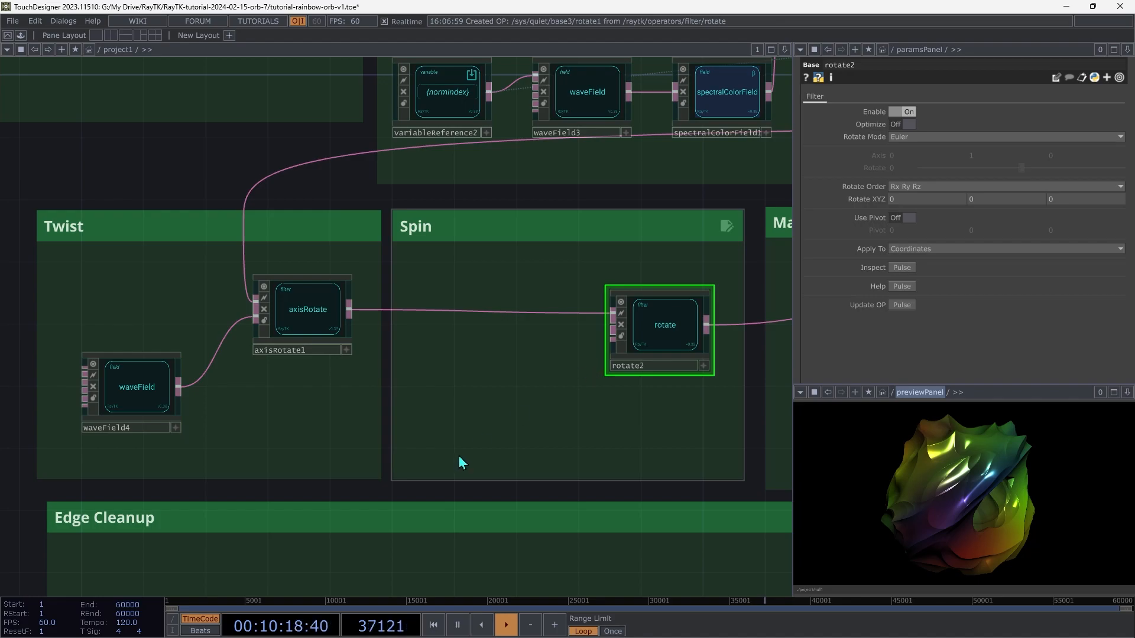
- Move waveField1 and rescaleFloatField1 in the Ring SDF section into line with prismSdf1
{"action": "key", "text": "h"}
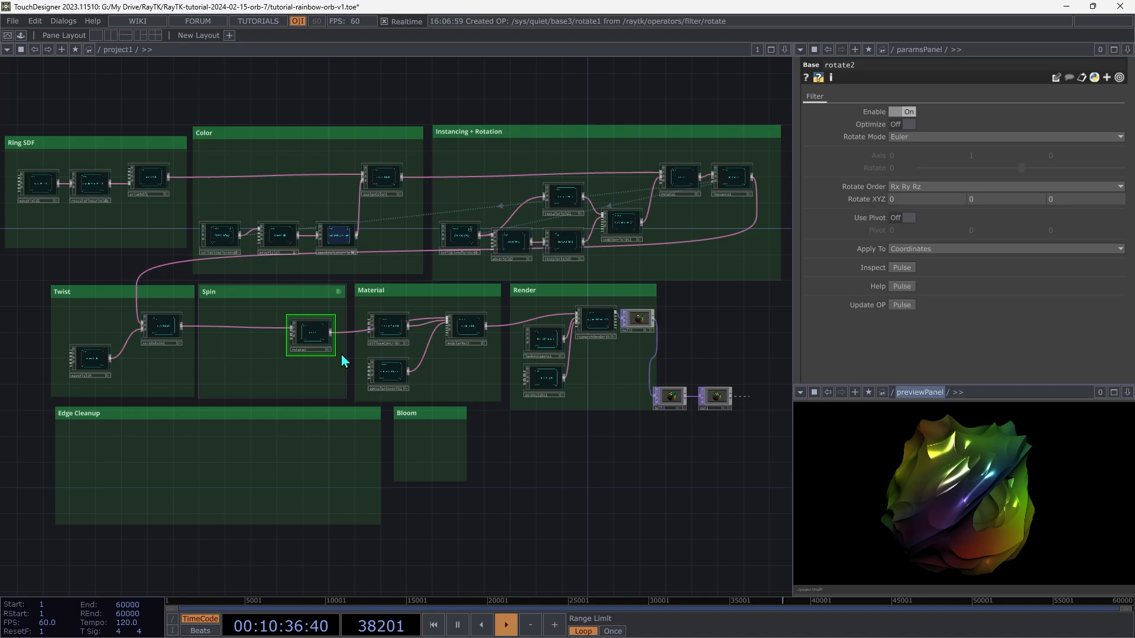
{"action": "key", "text": "1"}
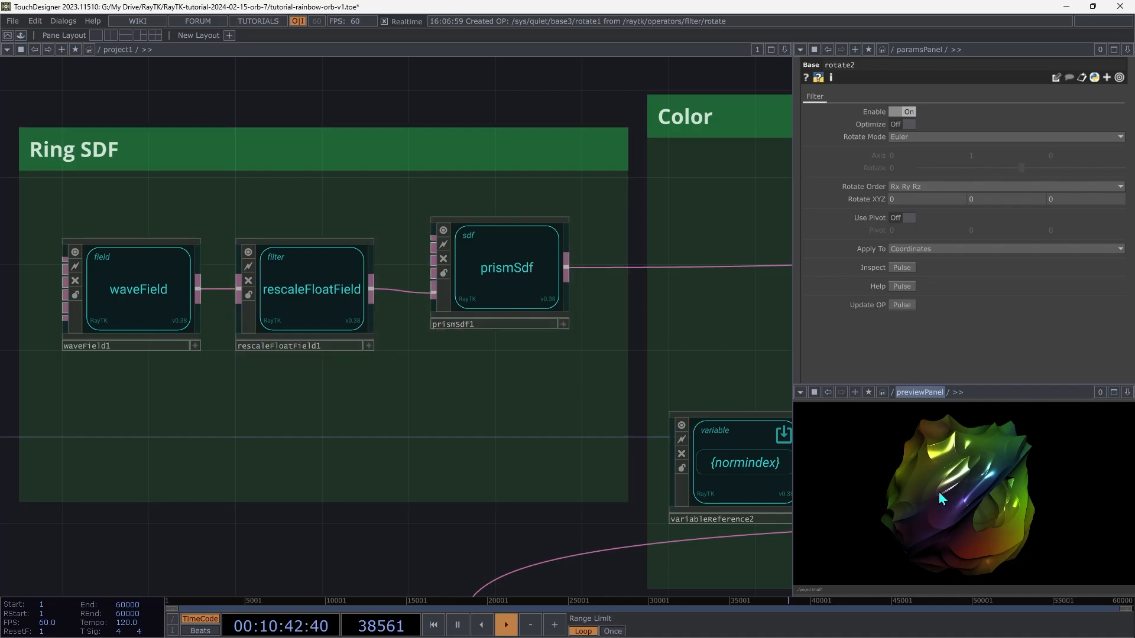
{"action": "left_click", "coordinate": [125, 302]}
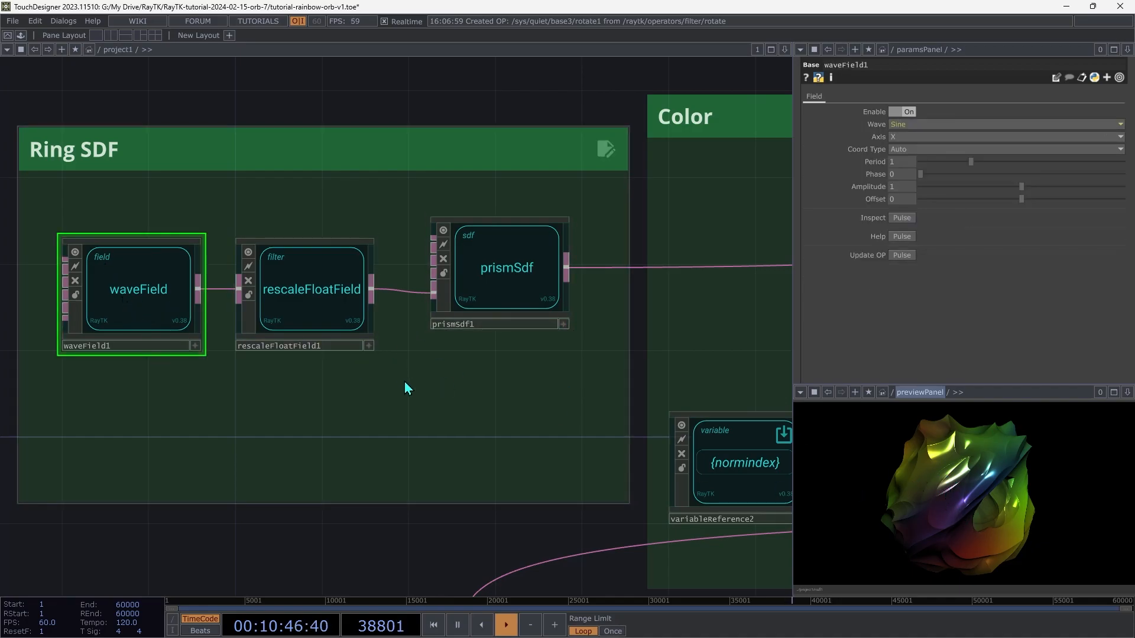
{"action": "left_click_drag", "start_coordinate": [324, 200], "coordinate": [152, 289]}
{"action": "left_click", "coordinate": [275, 385]}
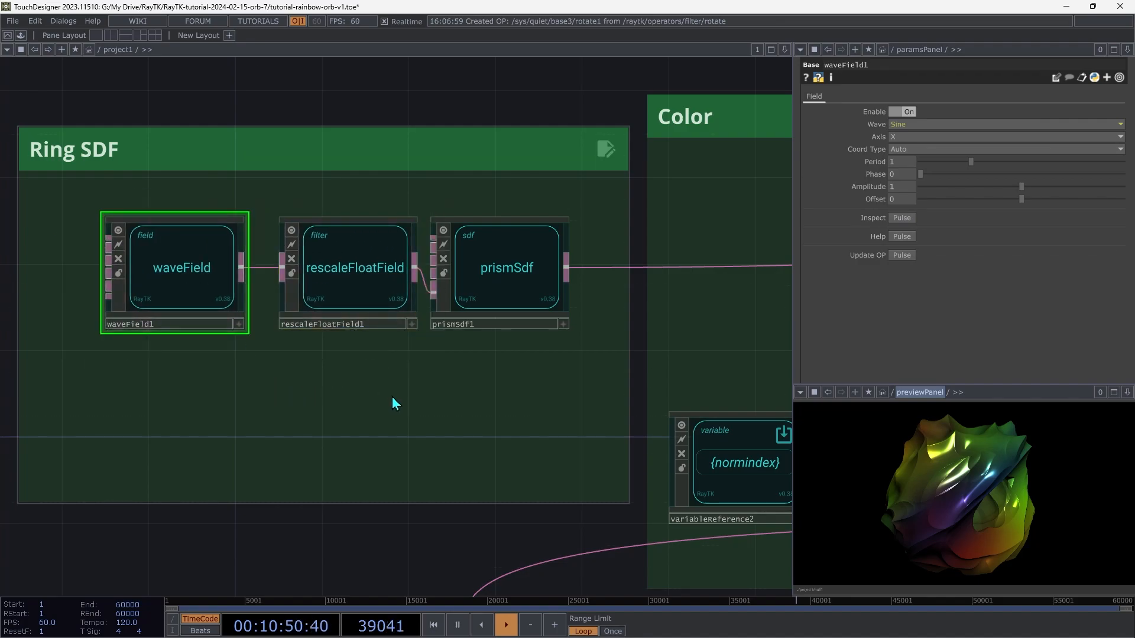
- Animate waveField1's Phase parameter with a speed generator using Animate With Speed
{"action": "right_click", "coordinate": [393, 406]}
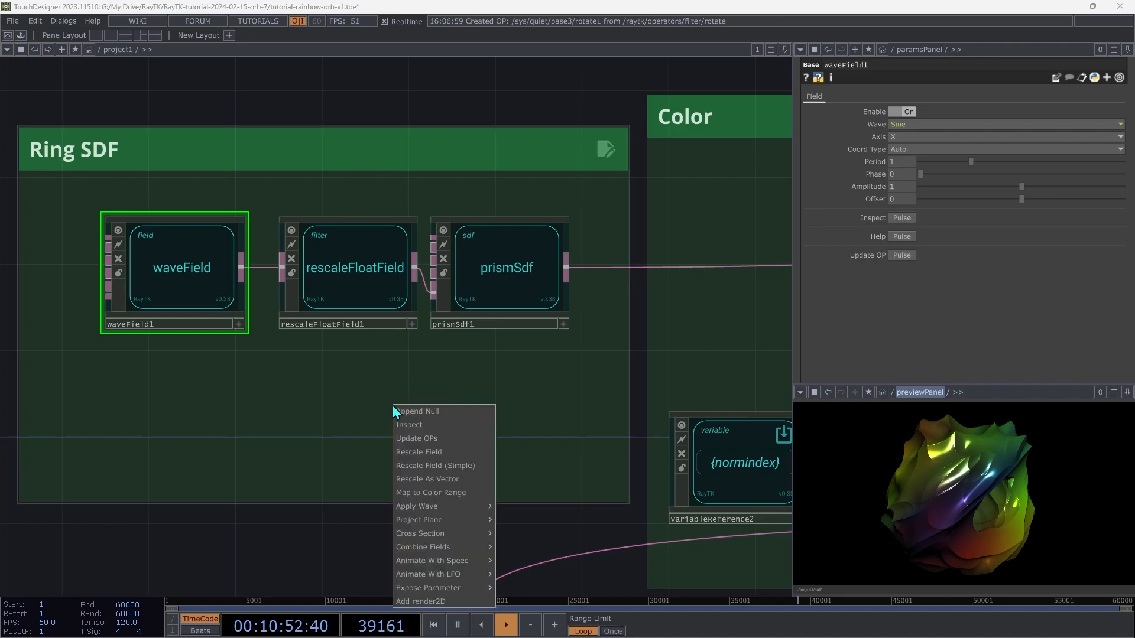
{"action": "mouse_move", "coordinate": [450, 588]}
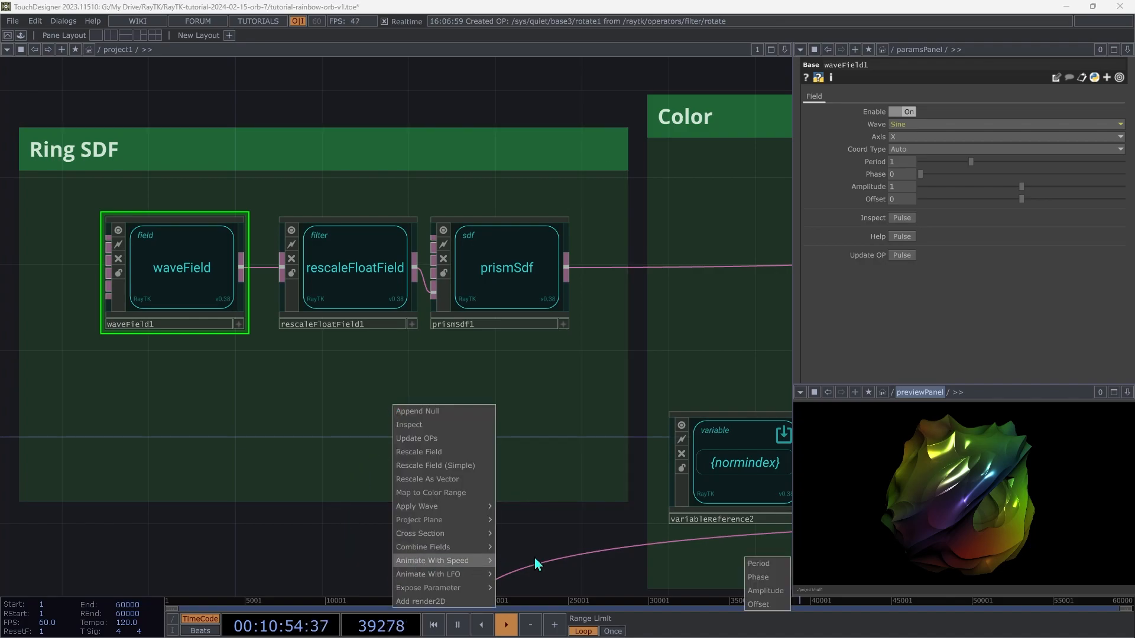
{"action": "left_click", "coordinate": [765, 579]}
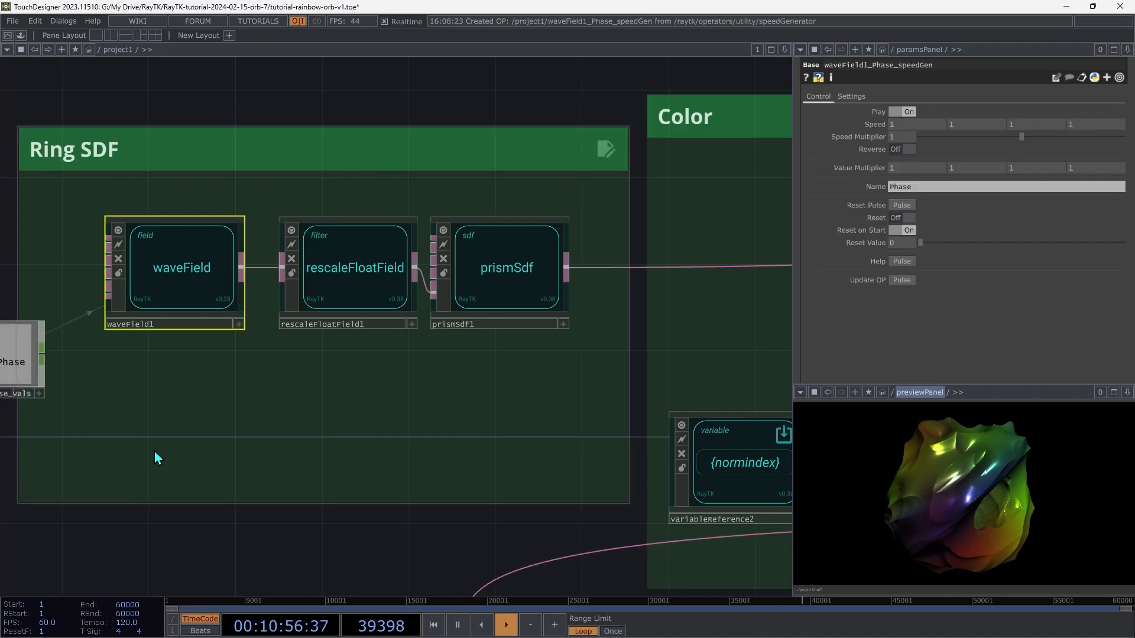
- Move the Phase speed generator and its values node inside the Ring SDF section, beneath waveField1
{"action": "scroll", "coordinate": [158, 451], "scroll_direction": "down", "scroll_amount": 2}
{"action": "left_click_drag", "start_coordinate": [165, 444], "coordinate": [507, 433]}
{"action": "right_click_drag", "start_coordinate": [497, 447], "coordinate": [185, 393]}
{"action": "left_click_drag", "start_coordinate": [186, 393], "coordinate": [484, 439]}
{"action": "key", "text": "shift+h"}
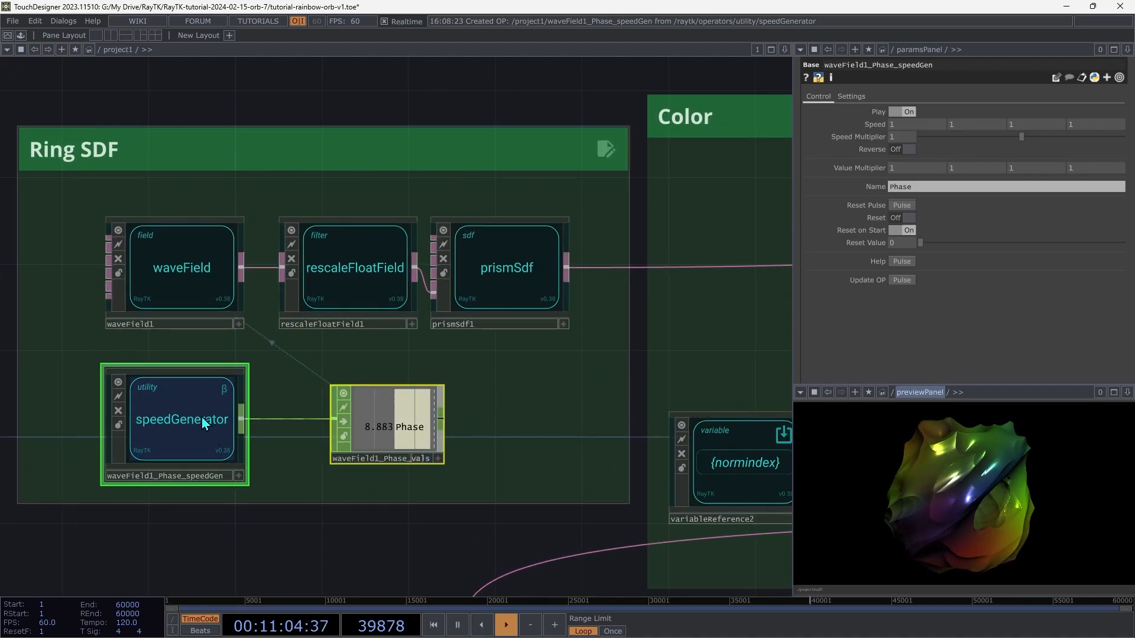
- Slow down waveField1's Phase speed generator by setting its Speed Multiplier to about 0.179
{"action": "left_click", "coordinate": [208, 422]}
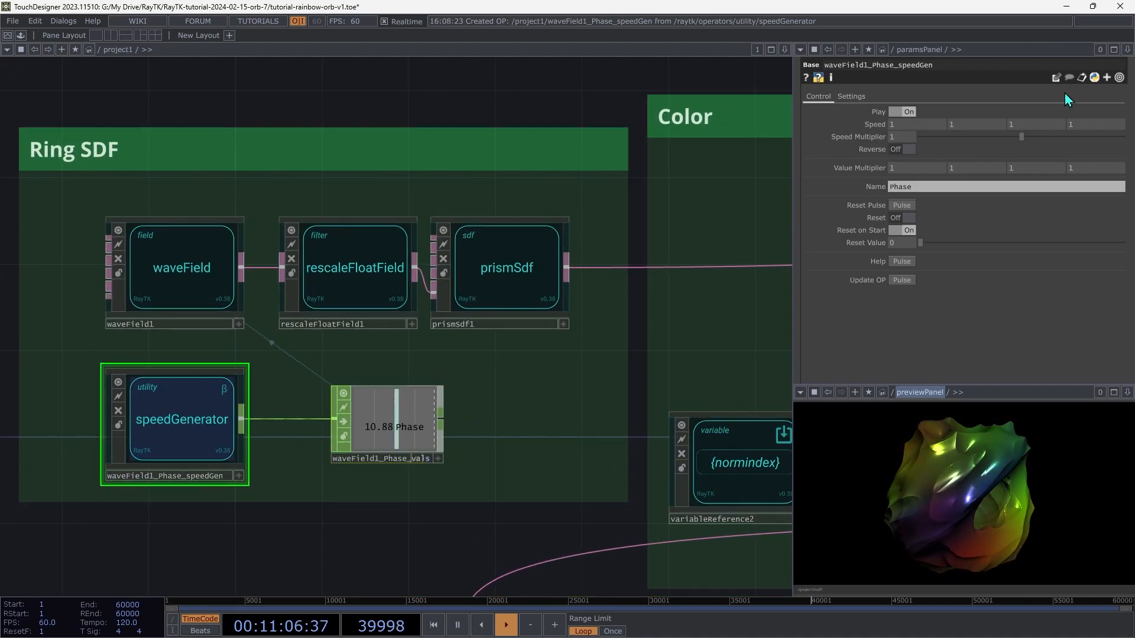
{"action": "left_click_drag", "start_coordinate": [949, 139], "coordinate": [942, 141]}
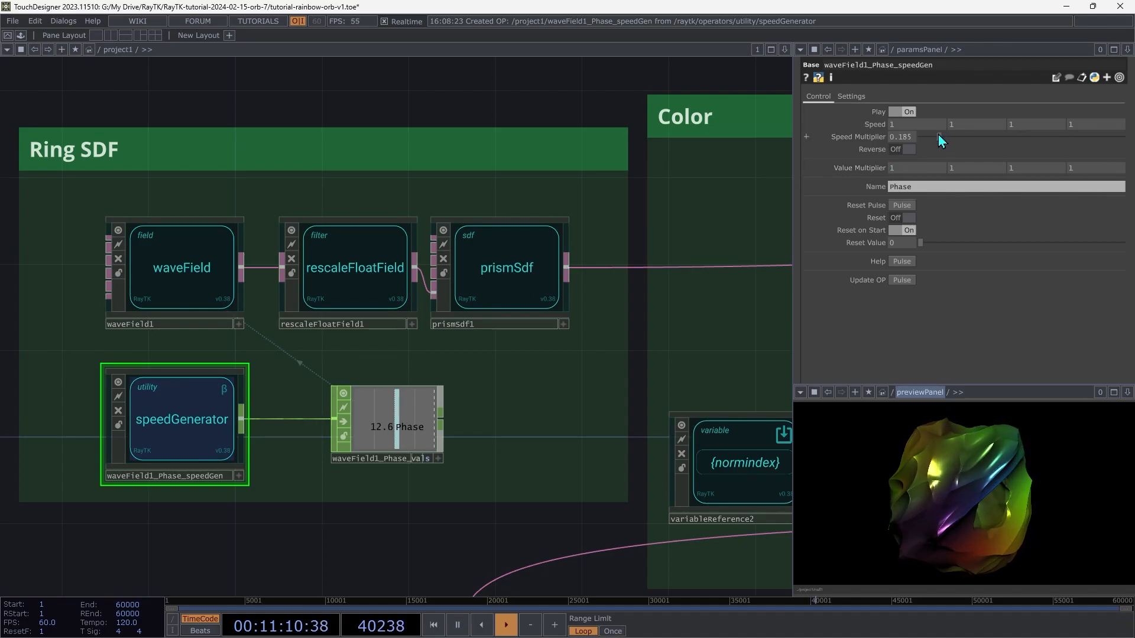
{"action": "left_click_drag", "start_coordinate": [939, 134], "coordinate": [944, 135]}
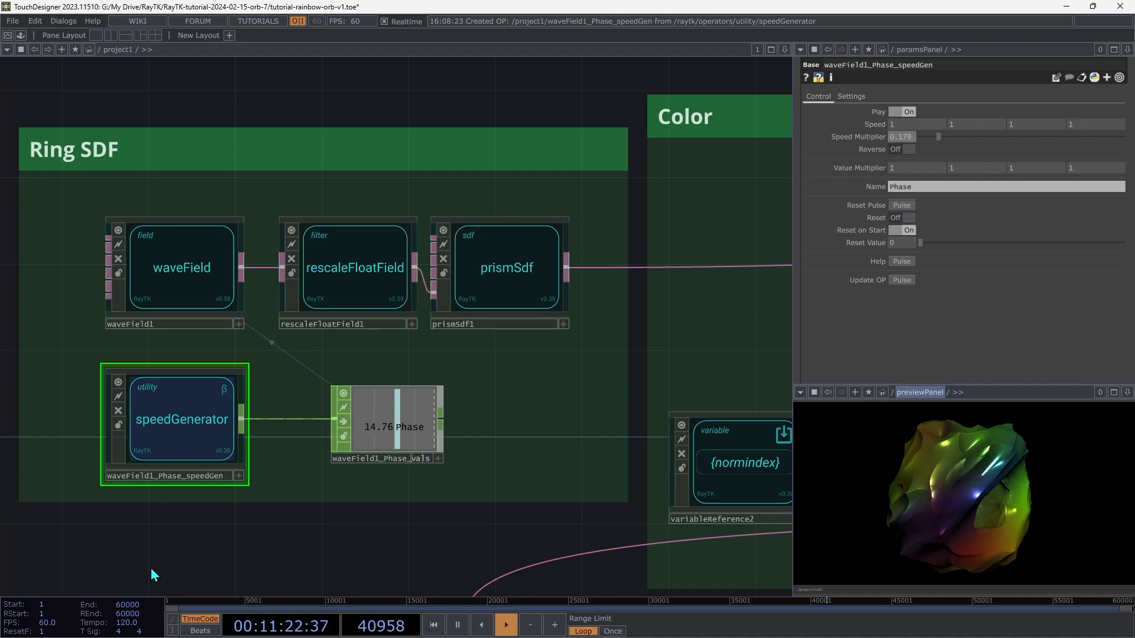
- Animate the Phase parameter of waveField3 in the Color section with a speed generator using Animate With Speed
{"action": "key", "text": "Page_Down"}
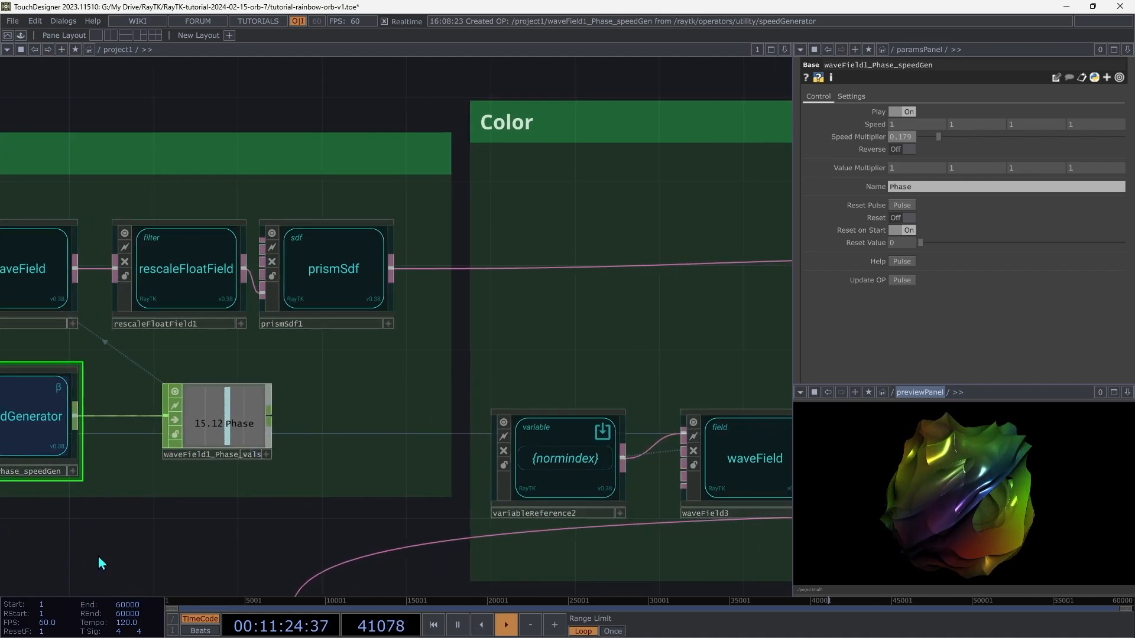
{"action": "left_click", "coordinate": [302, 476]}
{"action": "left_click_drag", "start_coordinate": [441, 378], "coordinate": [124, 368]}
{"action": "left_click", "coordinate": [289, 340]}
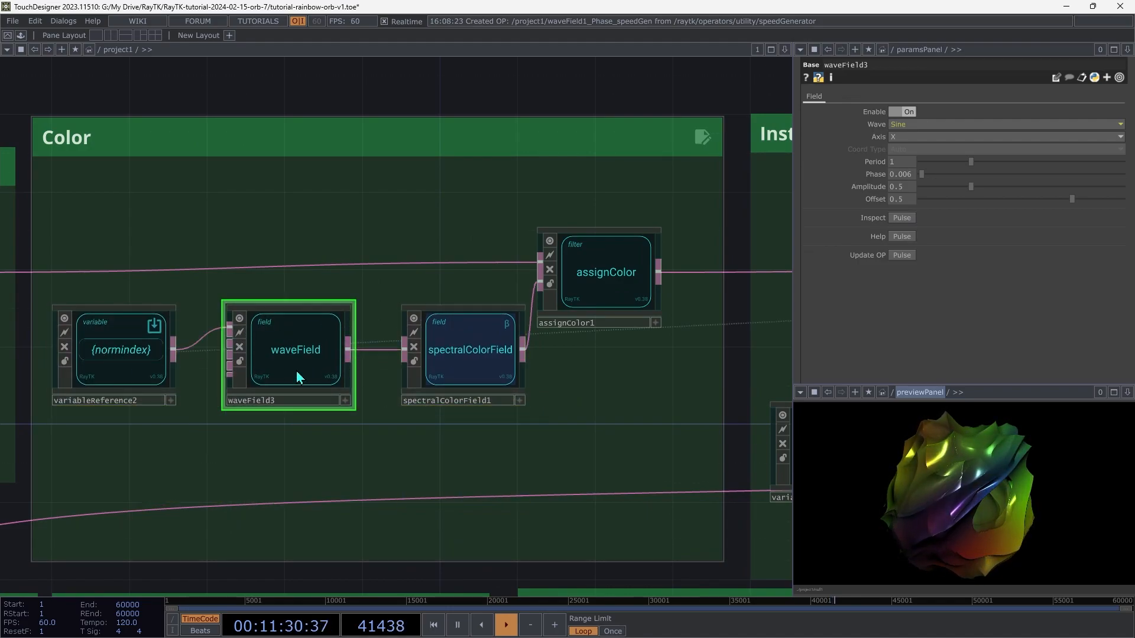
{"action": "key", "text": "space"}
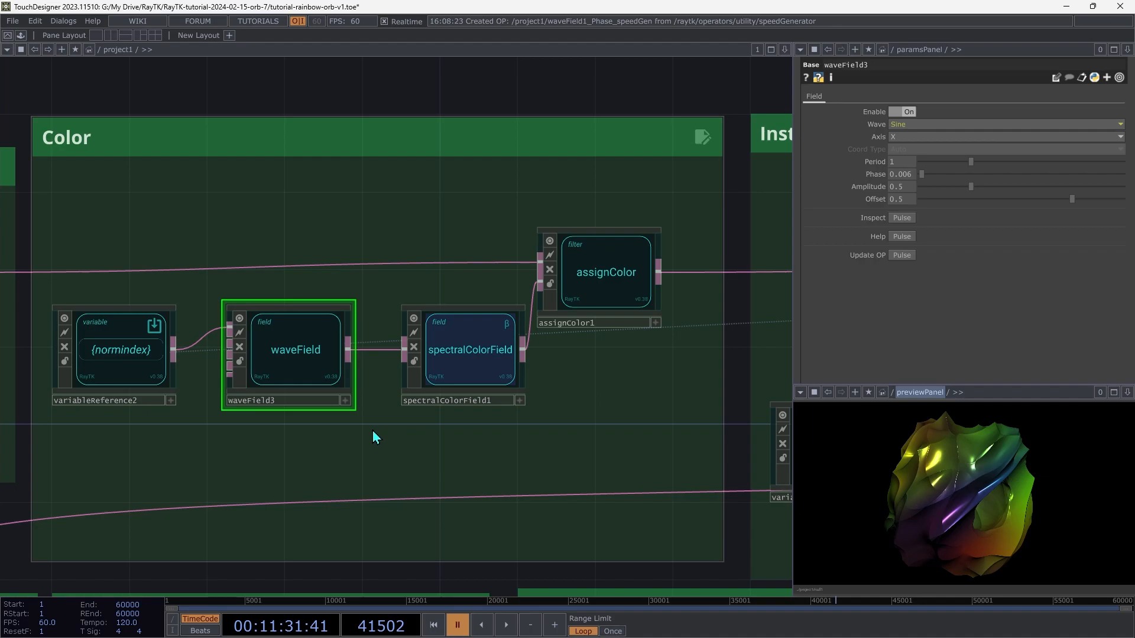
{"action": "key", "text": "t"}
{"action": "key", "text": "t"}
{"action": "key", "text": "space"}
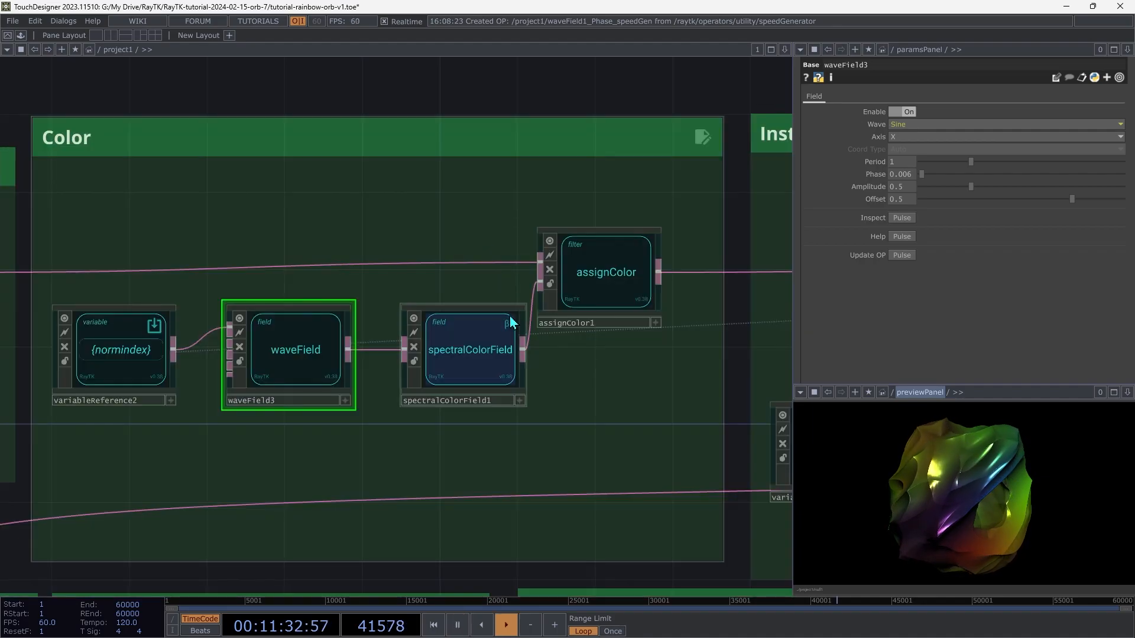
{"action": "key", "text": "t"}
{"action": "key", "text": "t"}
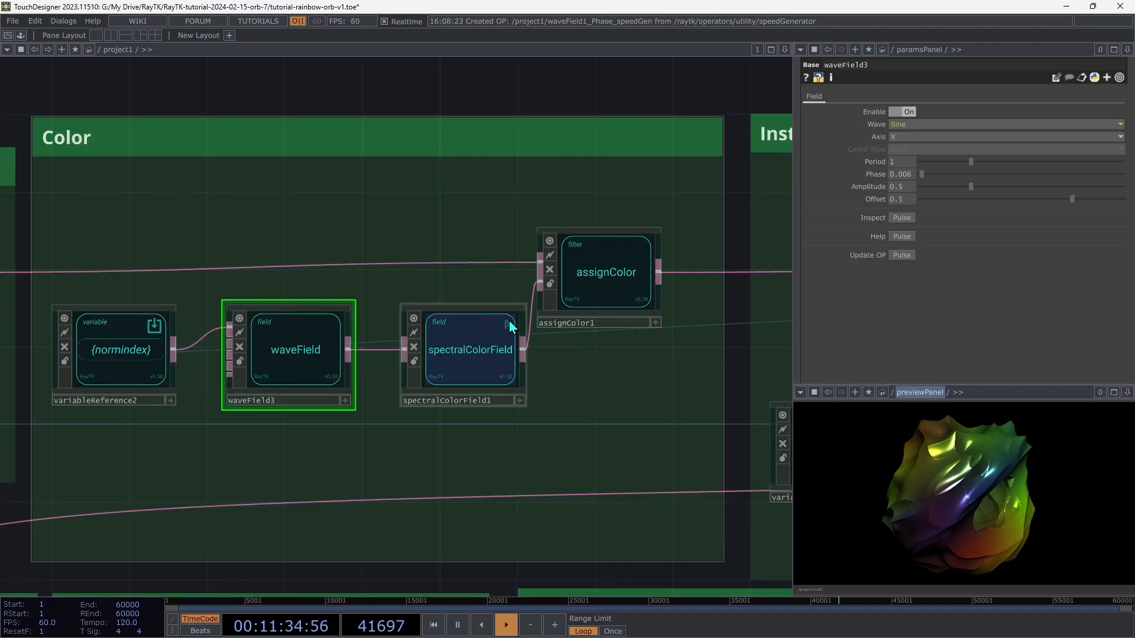
{"action": "right_click", "coordinate": [308, 448]}
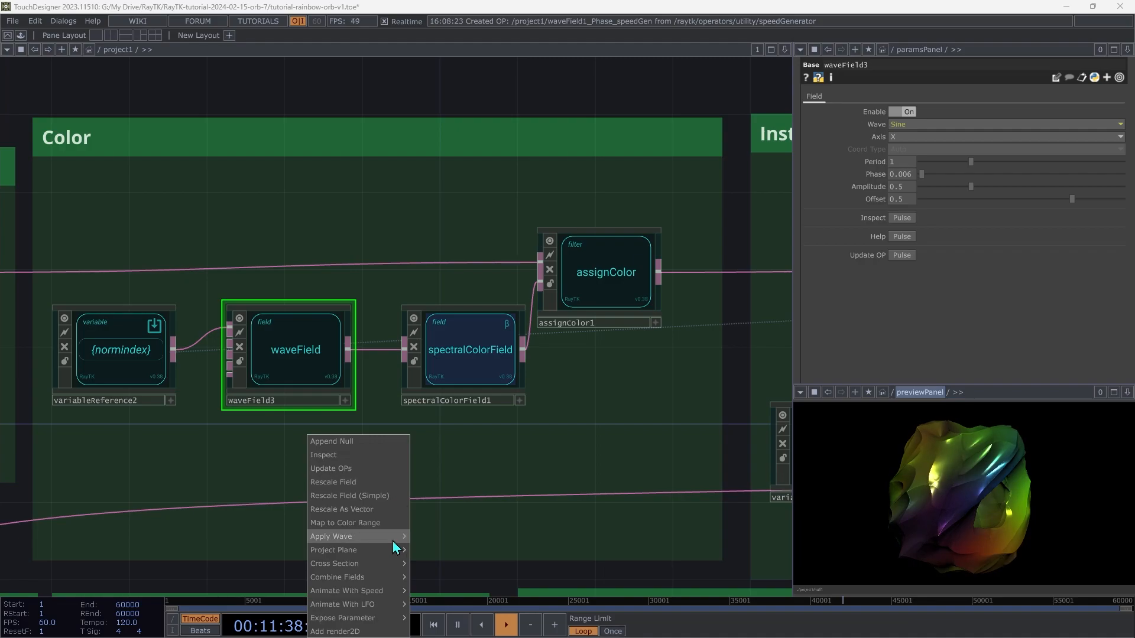
{"action": "mouse_move", "coordinate": [370, 591]}
{"action": "left_click", "coordinate": [629, 580]}
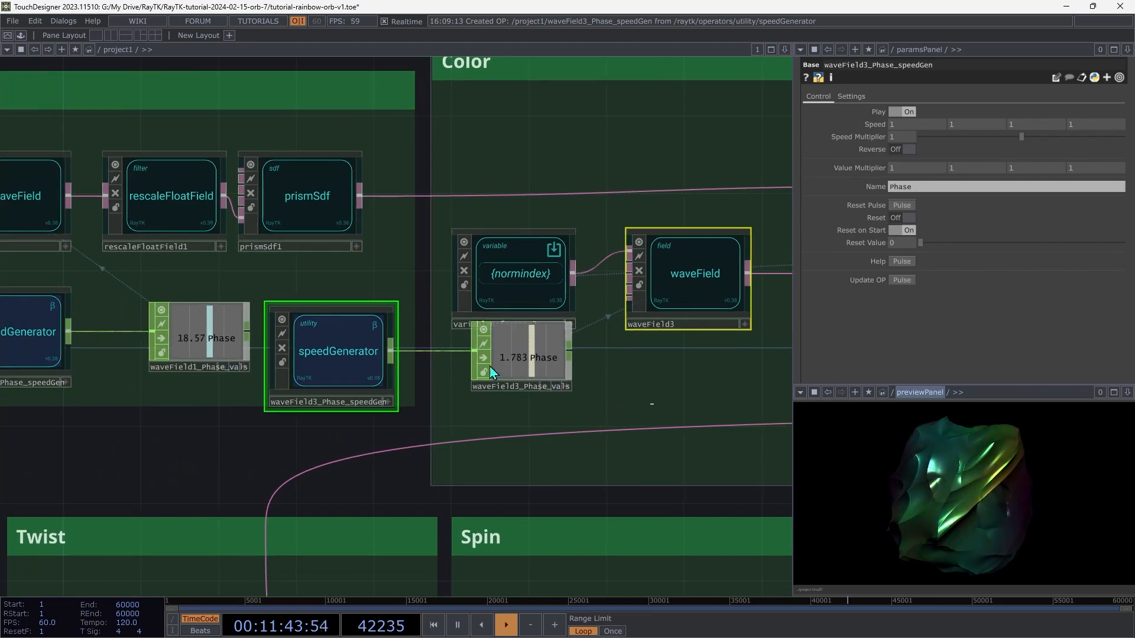
- Move waveField3's Phase speed generator and values node beneath waveField3 in the Color section, and set its Speed Multiplier to about 0.067
{"action": "left_click_drag", "start_coordinate": [309, 339], "coordinate": [511, 398]}
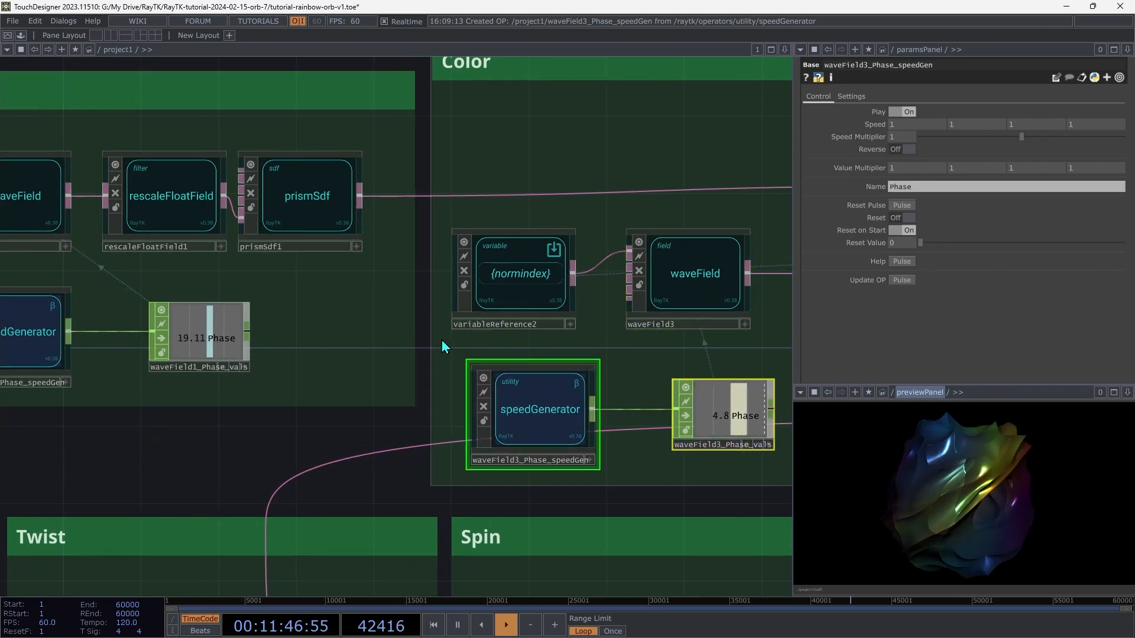
{"action": "left_click_drag", "start_coordinate": [441, 347], "coordinate": [248, 384]}
{"action": "left_click_drag", "start_coordinate": [365, 447], "coordinate": [158, 486]}
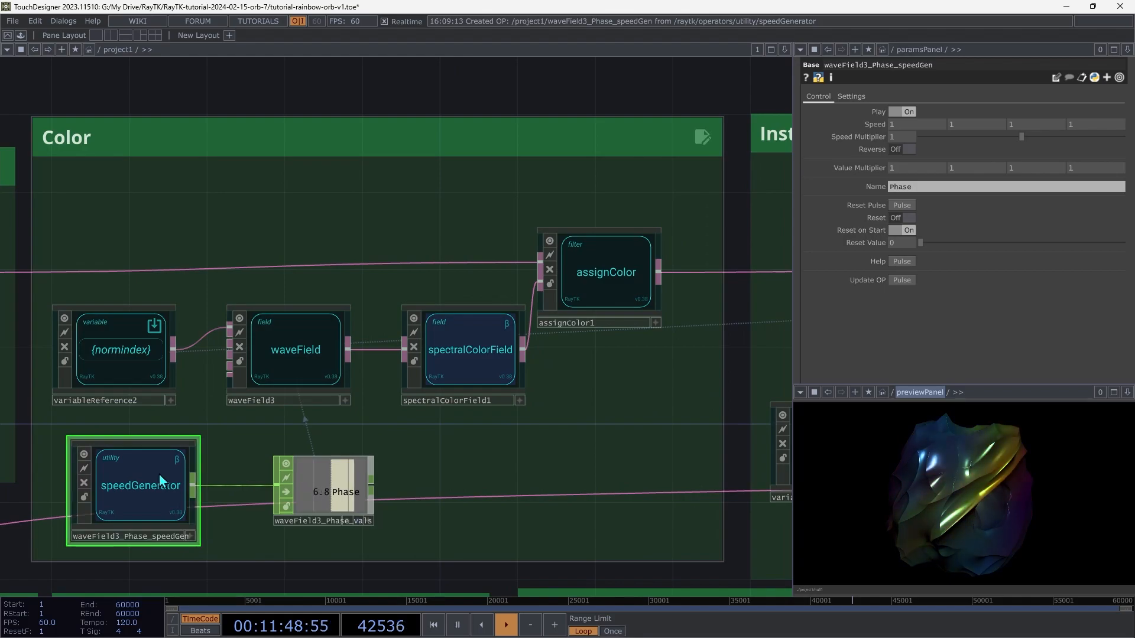
{"action": "left_click", "coordinate": [927, 138]}
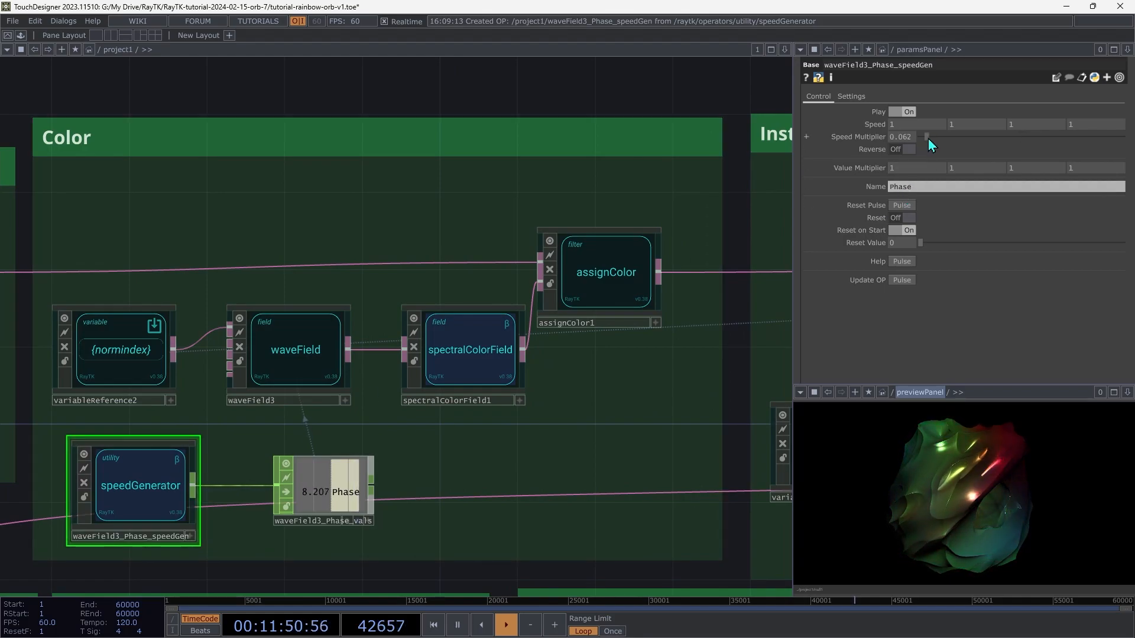
{"action": "left_click_drag", "start_coordinate": [928, 134], "coordinate": [929, 138]}
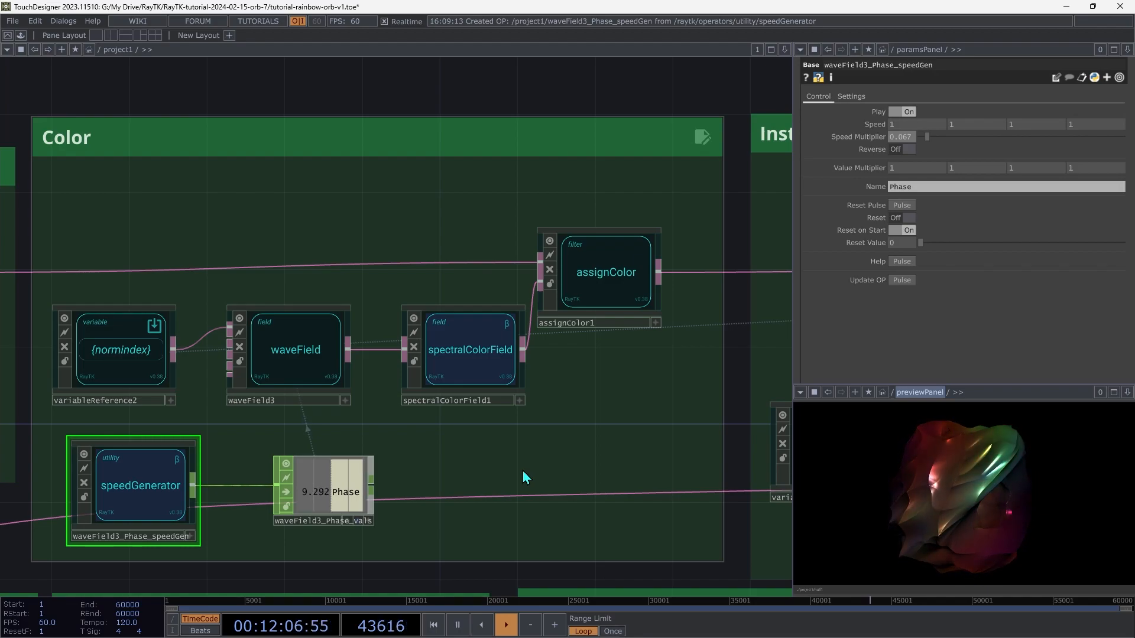
- Set the second Output Low value of rescaleField1 in the Instancing + Rotation section to -220
{"action": "scroll", "coordinate": [524, 473], "scroll_direction": "down", "scroll_amount": 4}
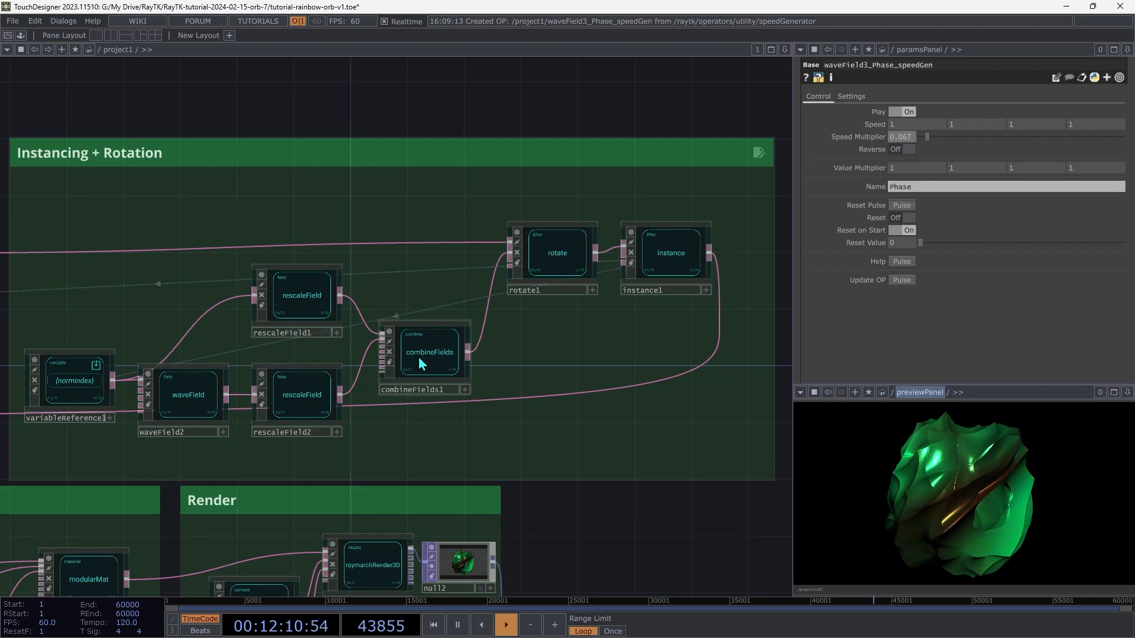
{"action": "left_click", "coordinate": [195, 404]}
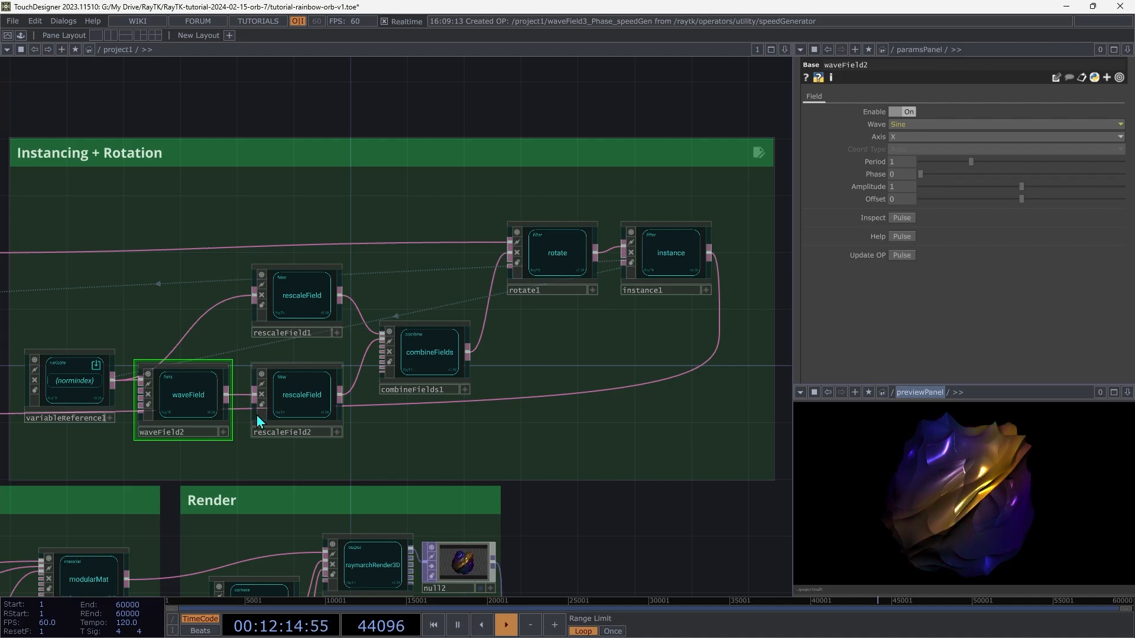
{"action": "left_click", "coordinate": [298, 306]}
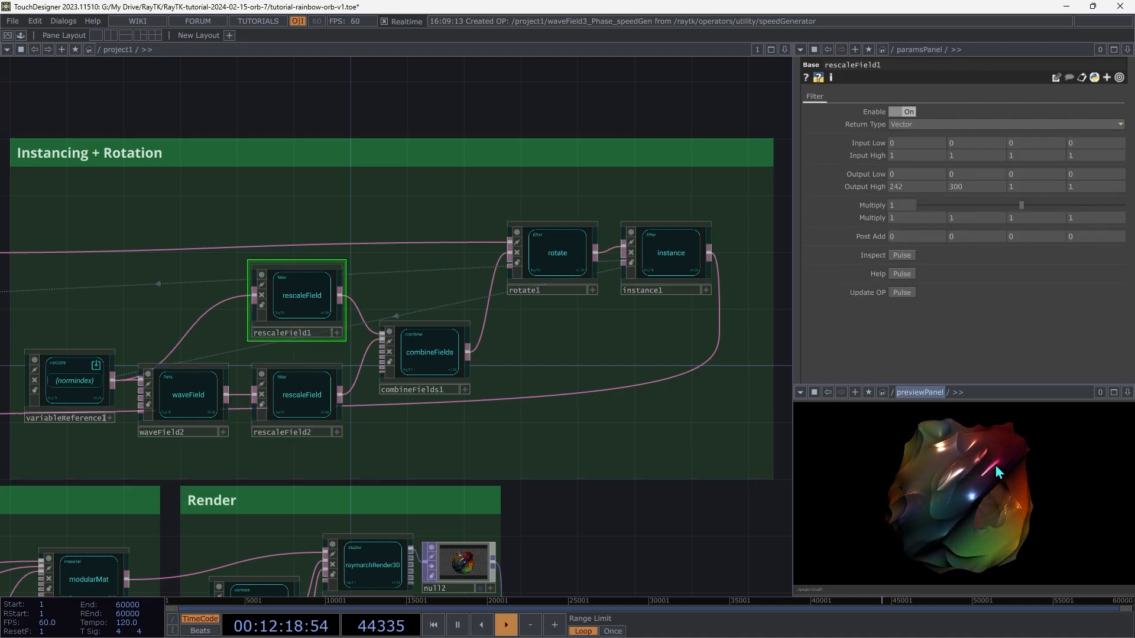
{"action": "middle_click", "coordinate": [976, 174]}
{"action": "middle_click_drag", "start_coordinate": [979, 168], "coordinate": [975, 152]}
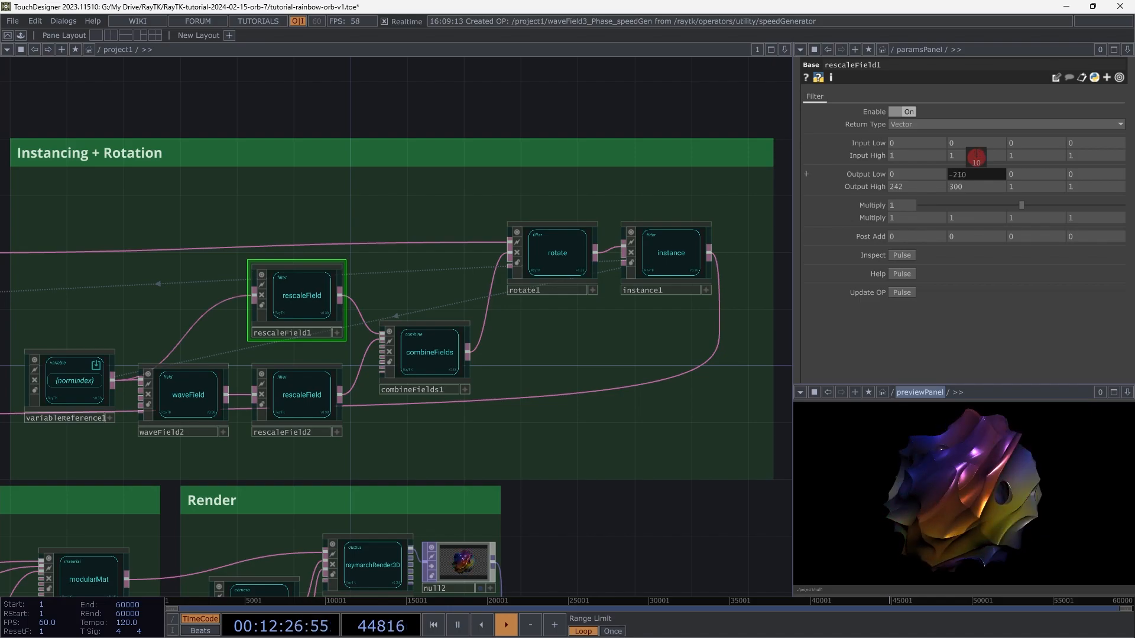
{"action": "middle_click_drag", "start_coordinate": [979, 178], "coordinate": [979, 178]}
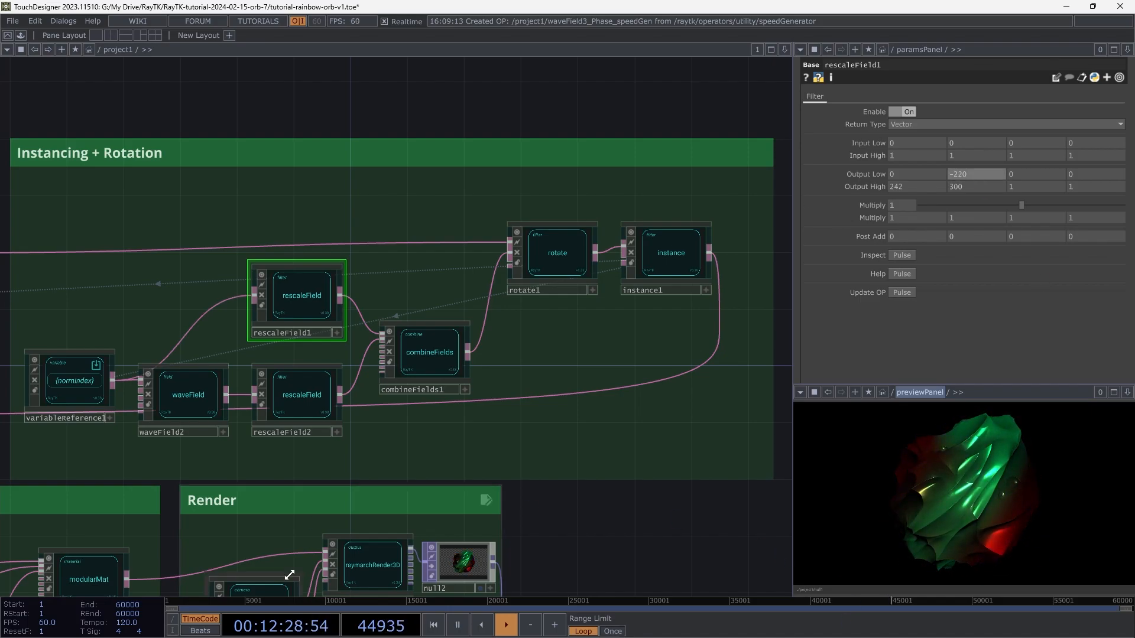
- Move the rotation field nodes higher in the Instancing + Rotation section and animate waveField2's Phase using Animate With Speed
{"action": "left_click_drag", "start_coordinate": [425, 245], "coordinate": [59, 327]}
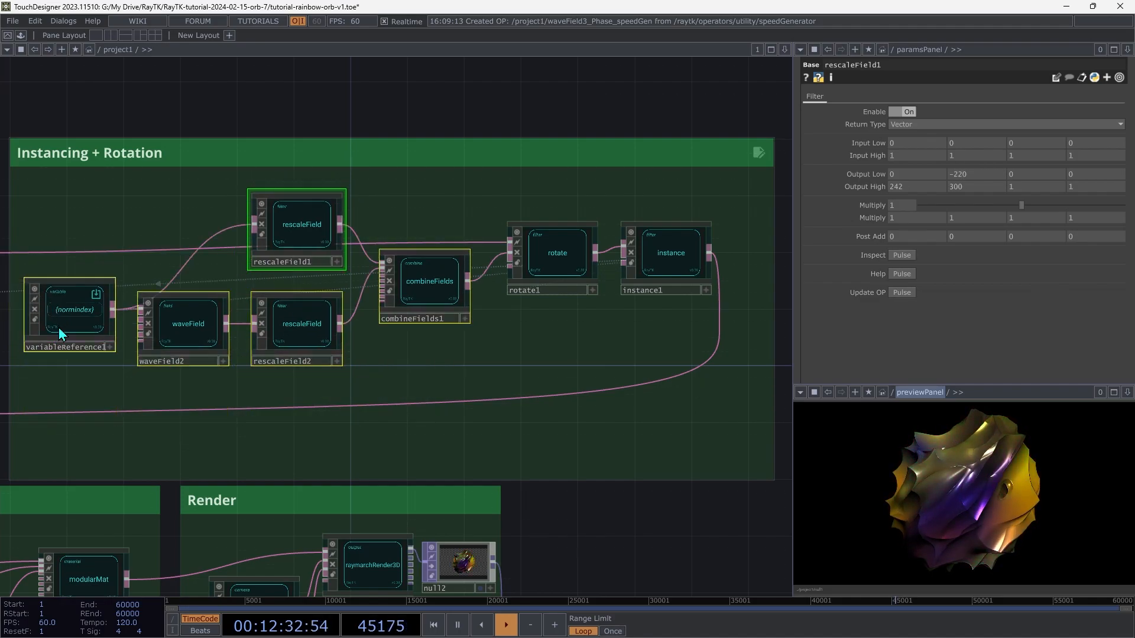
{"action": "left_click", "coordinate": [194, 329]}
{"action": "left_click_drag", "start_coordinate": [183, 345], "coordinate": [282, 401]}
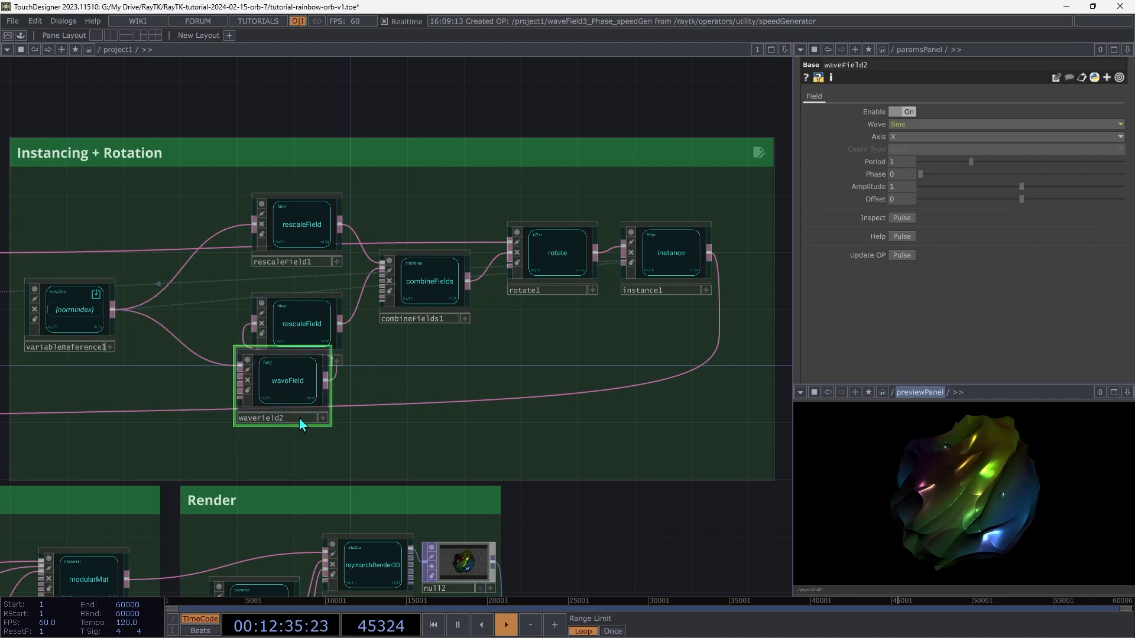
{"action": "right_click", "coordinate": [481, 360]}
{"action": "mouse_move", "coordinate": [570, 518]}
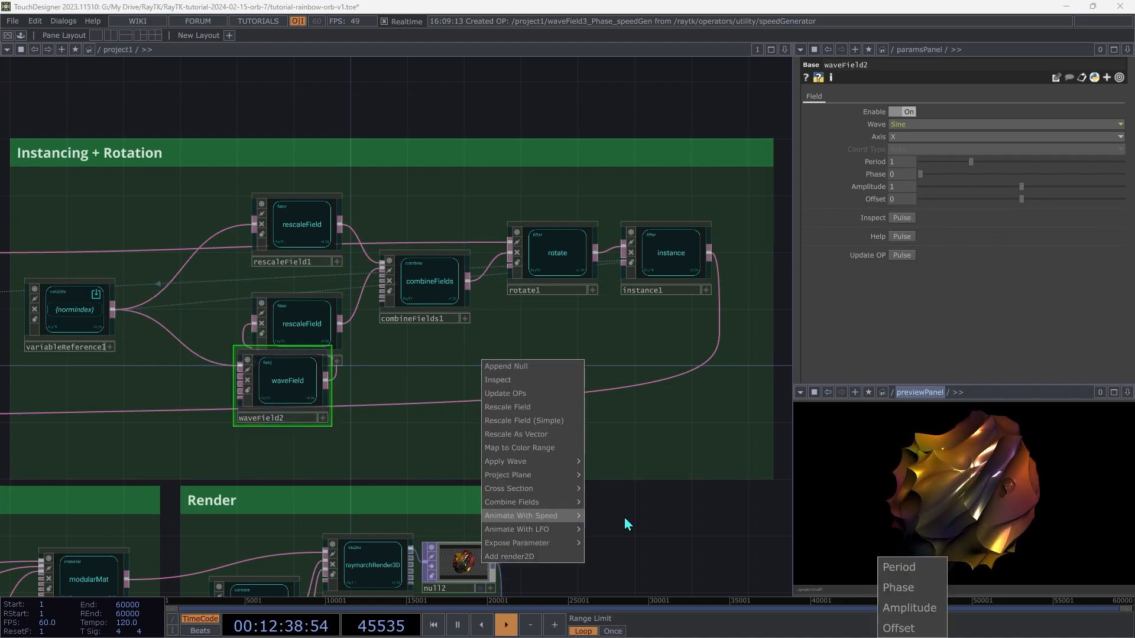
{"action": "left_click", "coordinate": [899, 588]}
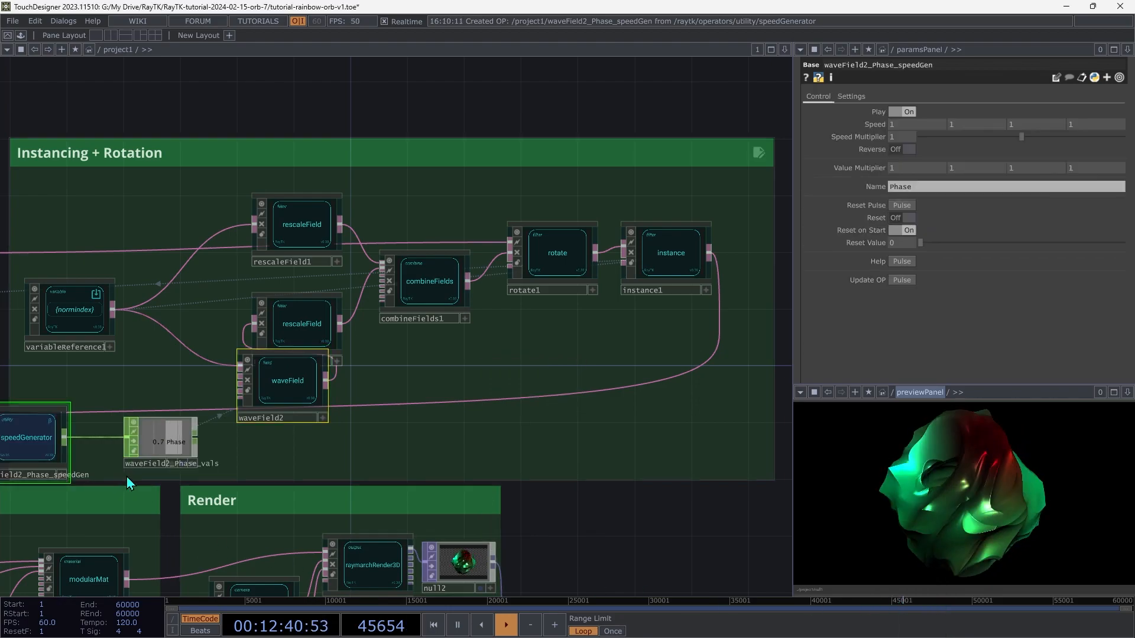
- Place waveField2 between variableReference1 and rescaleField2, and arrange its Phase speed generator and values node beneath it
{"action": "left_click", "coordinate": [155, 446]}
{"action": "left_click_drag", "start_coordinate": [284, 388], "coordinate": [180, 341]}
{"action": "right_click_drag", "start_coordinate": [256, 418], "coordinate": [29, 432]}
{"action": "left_click_drag", "start_coordinate": [30, 432], "coordinate": [92, 417]}
{"action": "left_click", "coordinate": [89, 438]}
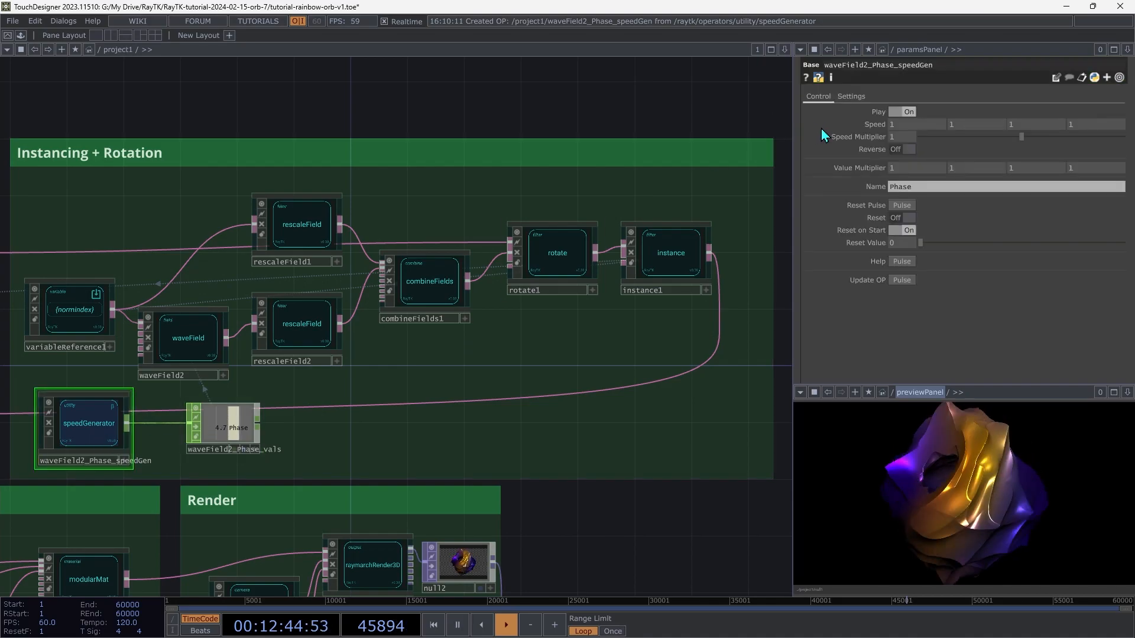
- Set the first Speed value of waveField2's Phase speed generator to 0.1 and its Speed Multiplier to about 0.118
{"action": "left_click", "coordinate": [939, 139]}
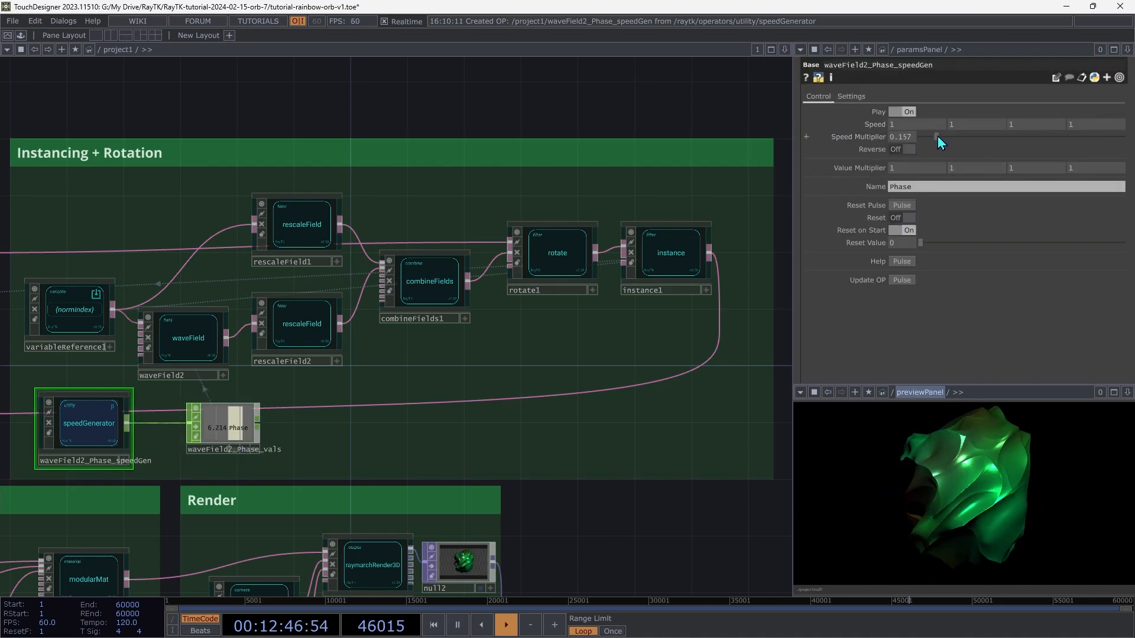
{"action": "mouse_move", "coordinate": [902, 125]}
{"action": "middle_mouse_down"}
{"action": "mouse_move", "coordinate": [902, 112]}
{"action": "mouse_move", "coordinate": [885, 109]}
{"action": "mouse_move", "coordinate": [905, 113]}
{"action": "middle_mouse_up"}
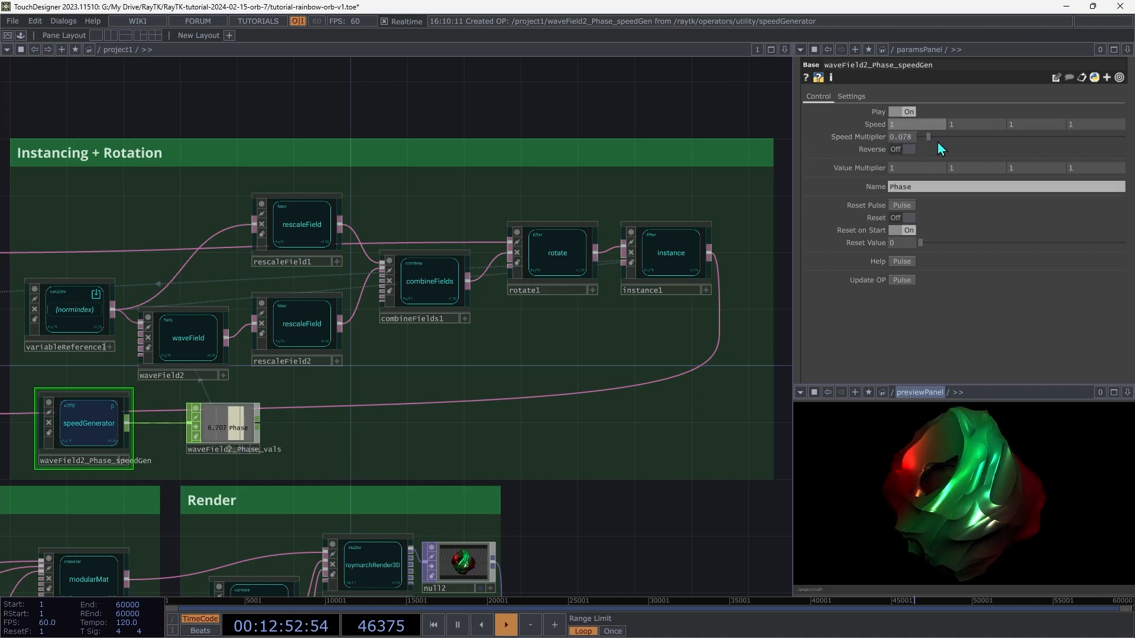
{"action": "middle_click_drag", "start_coordinate": [905, 130], "coordinate": [903, 129]}
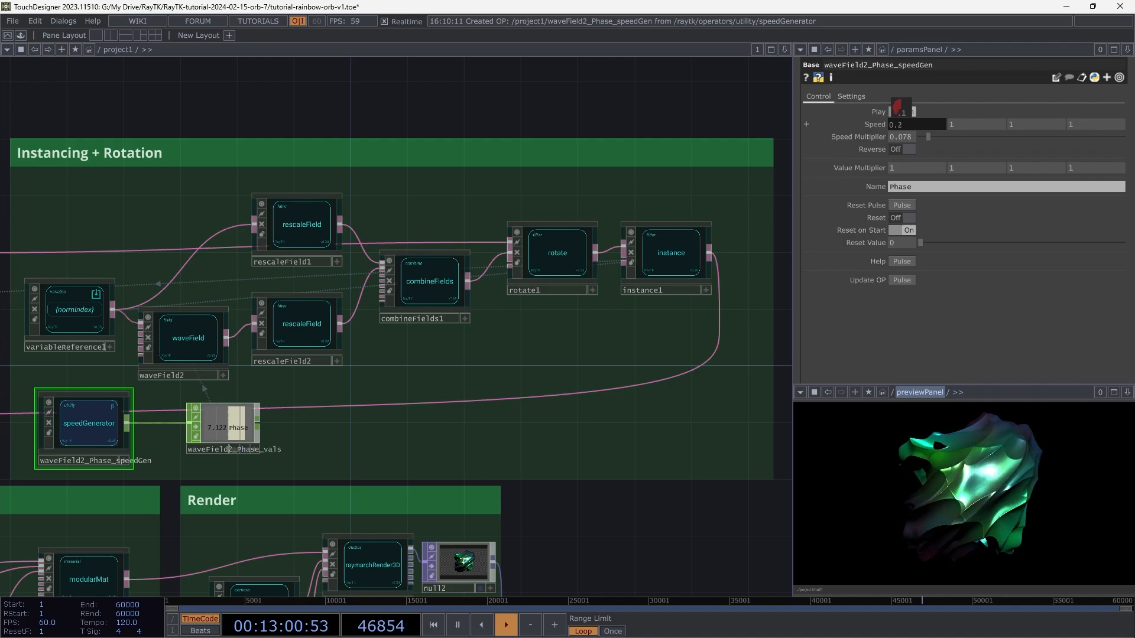
{"action": "middle_click_drag", "start_coordinate": [904, 129], "coordinate": [920, 166]}
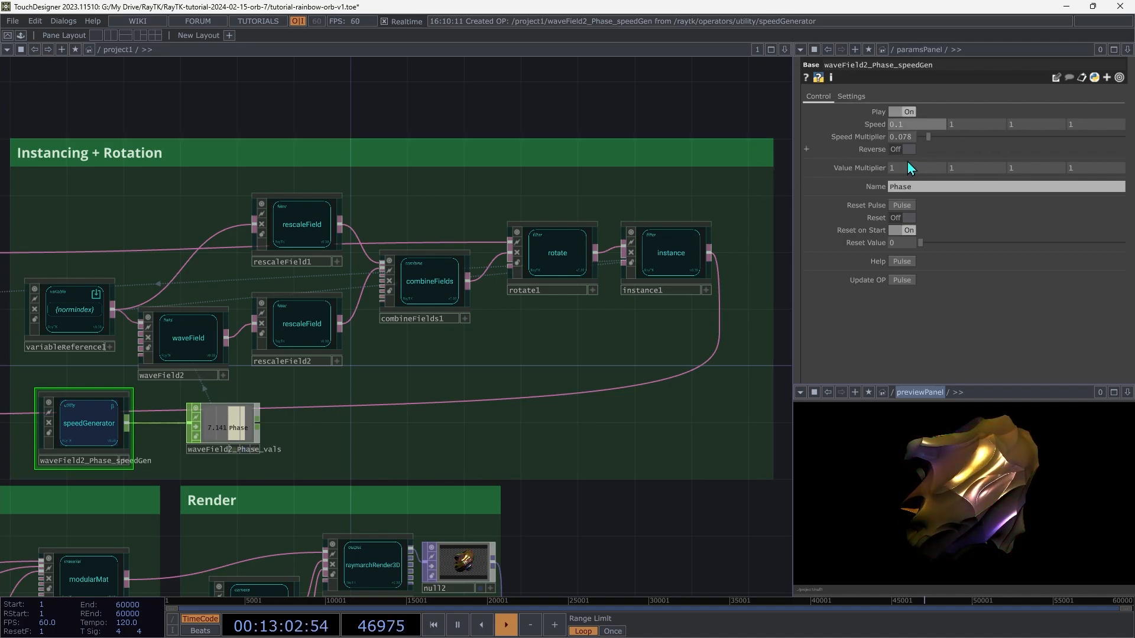
{"action": "left_click_drag", "start_coordinate": [915, 152], "coordinate": [995, 140]}
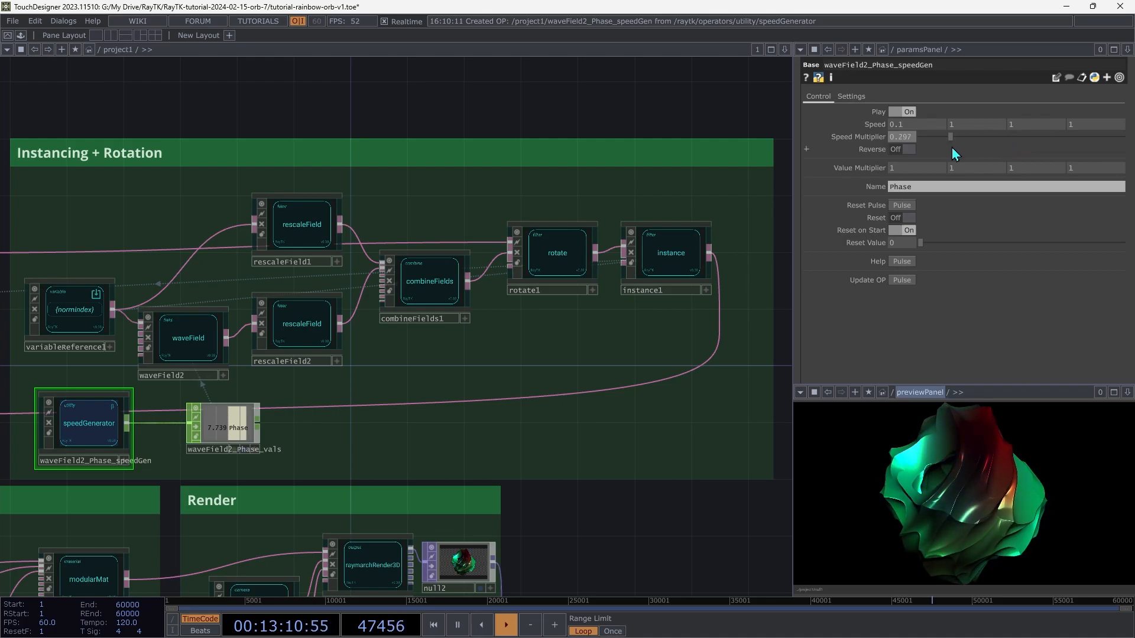
{"action": "left_click_drag", "start_coordinate": [954, 148], "coordinate": [956, 147]}
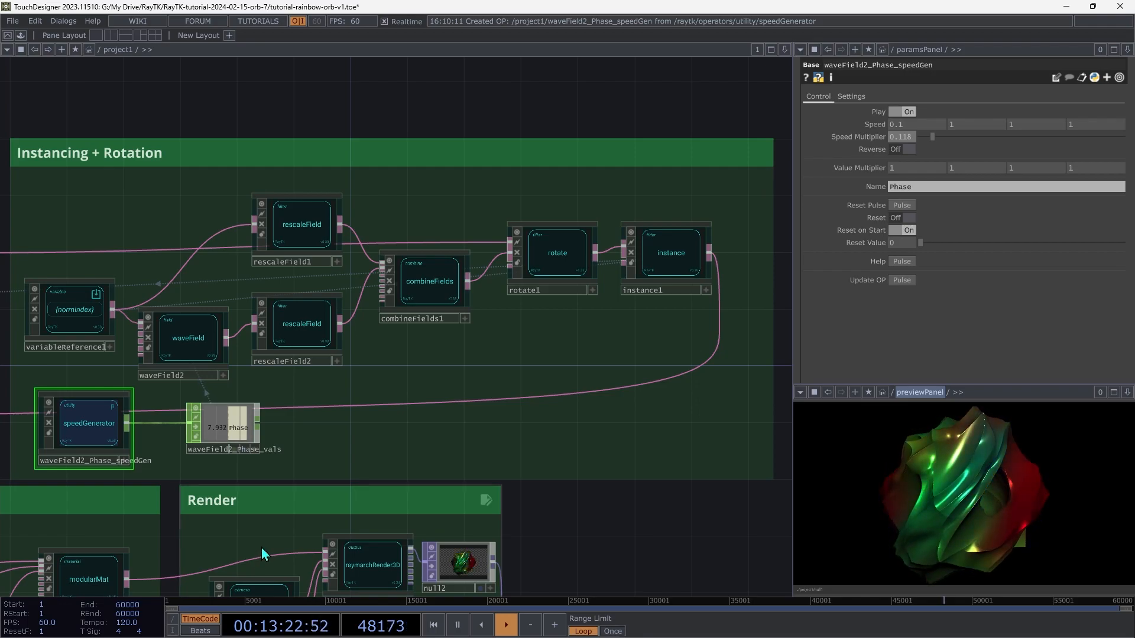
- Animate the Phase parameter of waveField4 in the Twist section with a speed generator using Animate With Speed
{"action": "scroll", "coordinate": [525, 469], "scroll_direction": "left", "scroll_amount": 10}
{"action": "scroll", "coordinate": [528, 476], "scroll_direction": "left", "scroll_amount": 10}
{"action": "scroll", "coordinate": [528, 476], "scroll_direction": "down", "scroll_amount": 3}
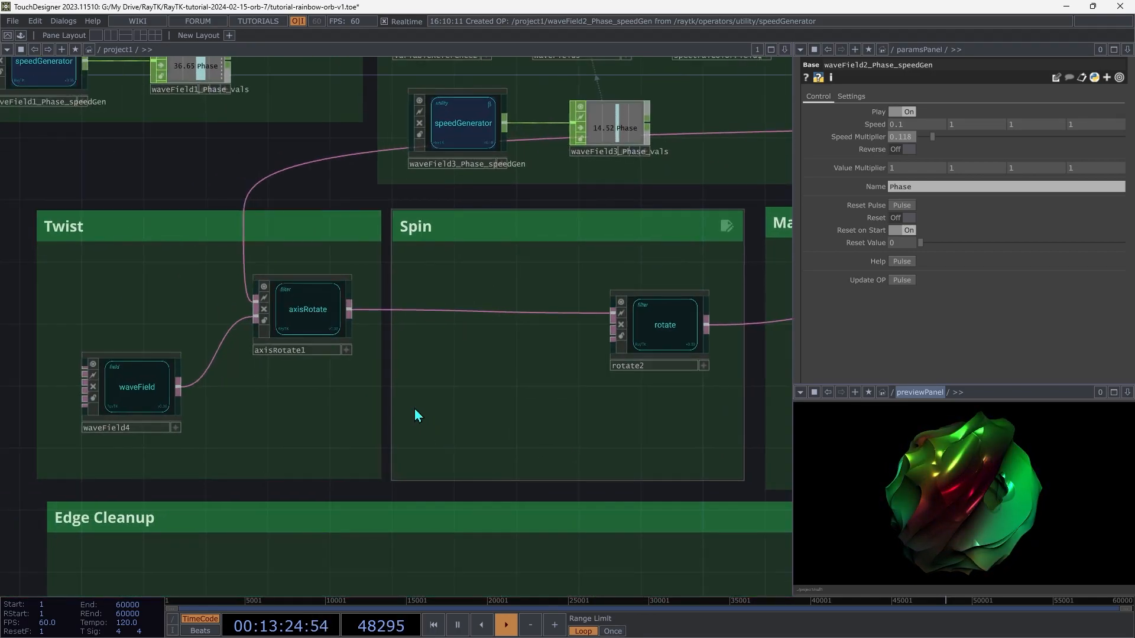
{"action": "left_click_drag", "start_coordinate": [110, 397], "coordinate": [228, 354]}
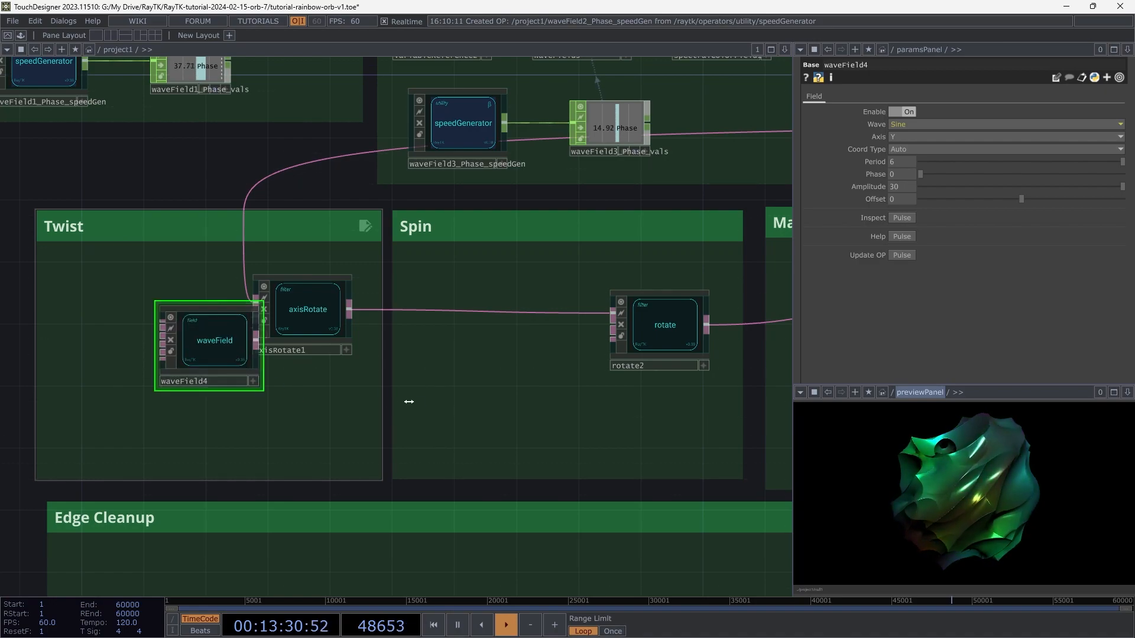
{"action": "right_click", "coordinate": [440, 393]}
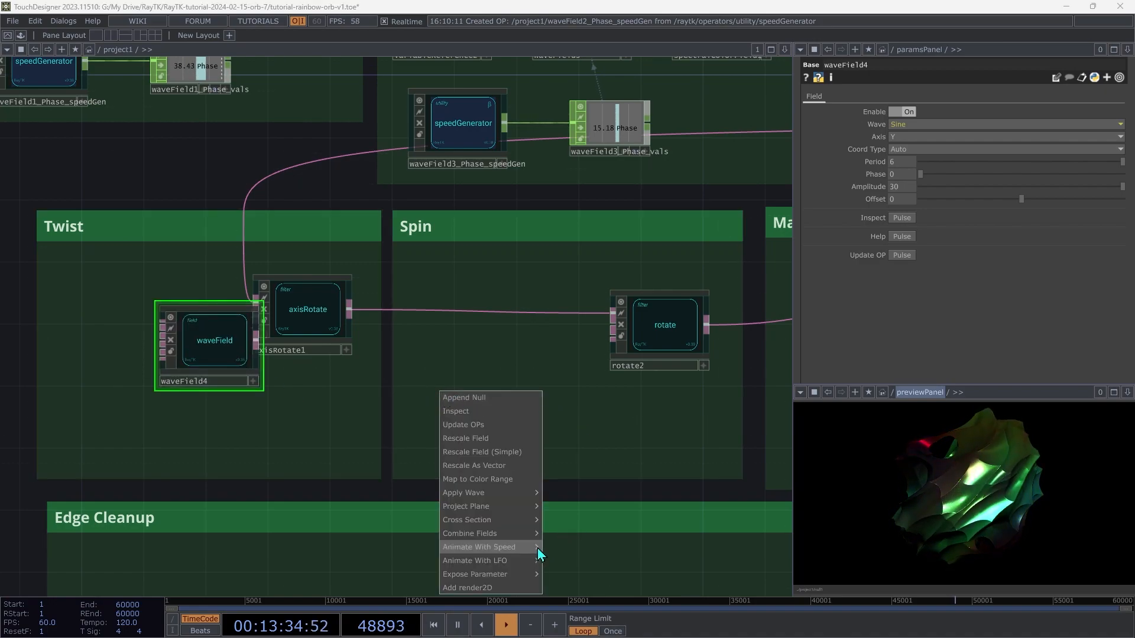
{"action": "mouse_move", "coordinate": [539, 554]}
{"action": "left_click", "coordinate": [851, 586]}
- Move waveField4 higher in the Twist section and place its Phase speed generator and values node beneath it
{"action": "left_click_drag", "start_coordinate": [210, 425], "coordinate": [429, 441]}
{"action": "right_click_drag", "start_coordinate": [398, 457], "coordinate": [54, 435]}
{"action": "left_click_drag", "start_coordinate": [122, 431], "coordinate": [315, 431]}
{"action": "left_click_drag", "start_coordinate": [430, 370], "coordinate": [352, 307]}
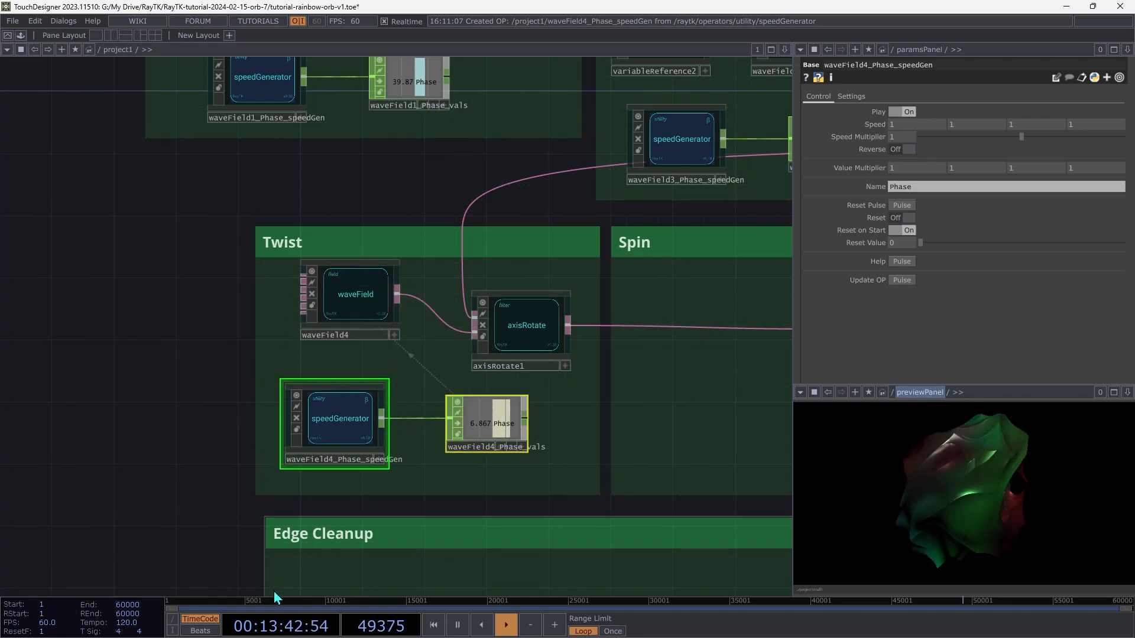
{"action": "left_click_drag", "start_coordinate": [273, 593], "coordinate": [54, 577]}
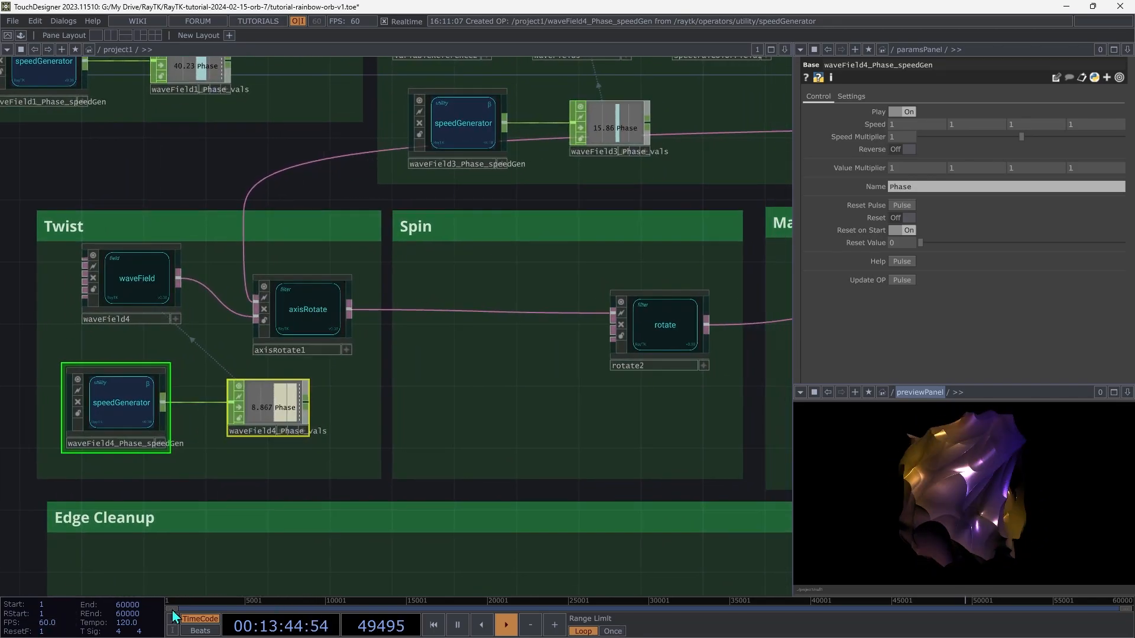
- Set the Speed Multiplier of waveField4's Phase speed generator to about 0.106
{"action": "left_click", "coordinate": [942, 137]}
{"action": "left_click_drag", "start_coordinate": [944, 140], "coordinate": [933, 136]}
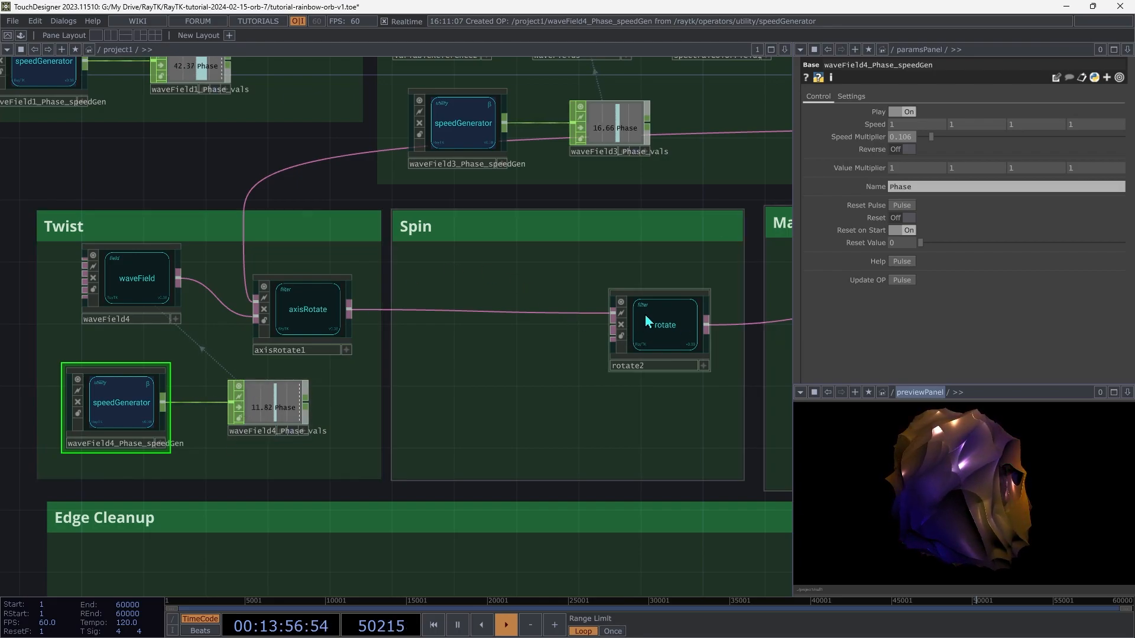
- Move rotate2 higher in the Spin section and animate its Rotate XYZ parameter using Animate With Speed
{"action": "left_click_drag", "start_coordinate": [667, 334], "coordinate": [682, 287]}
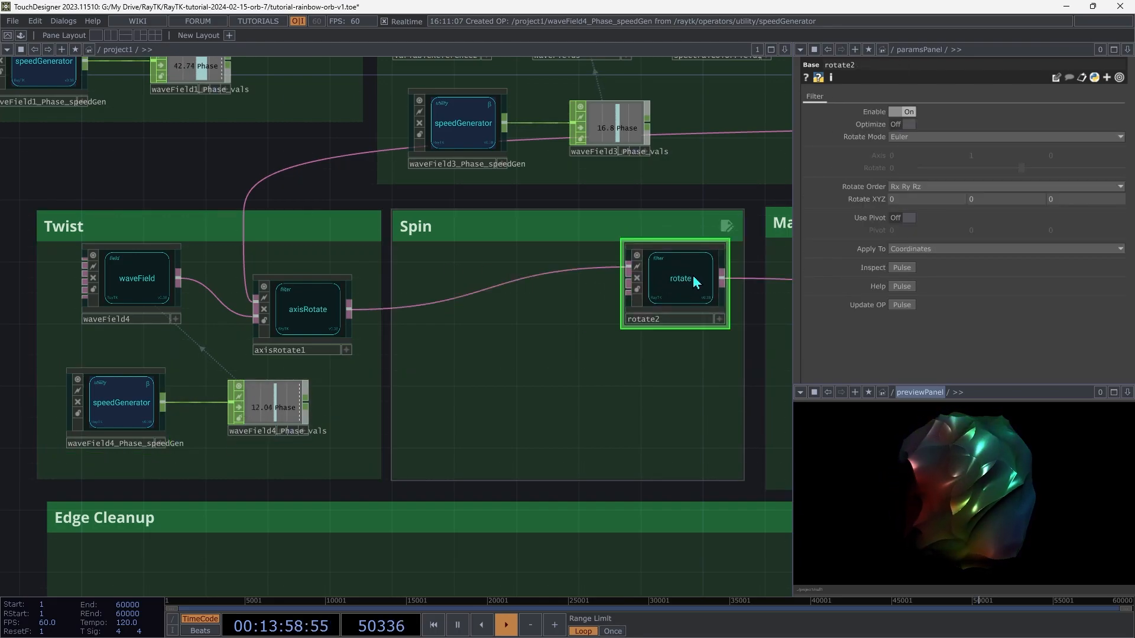
{"action": "right_click", "coordinate": [589, 328]}
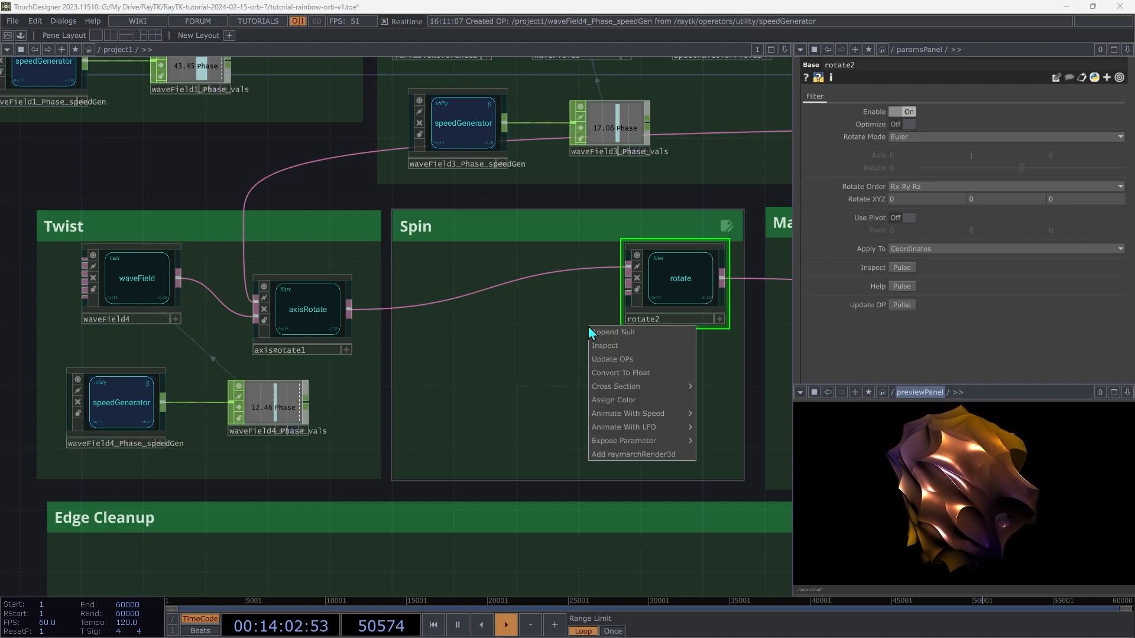
{"action": "mouse_move", "coordinate": [618, 416]}
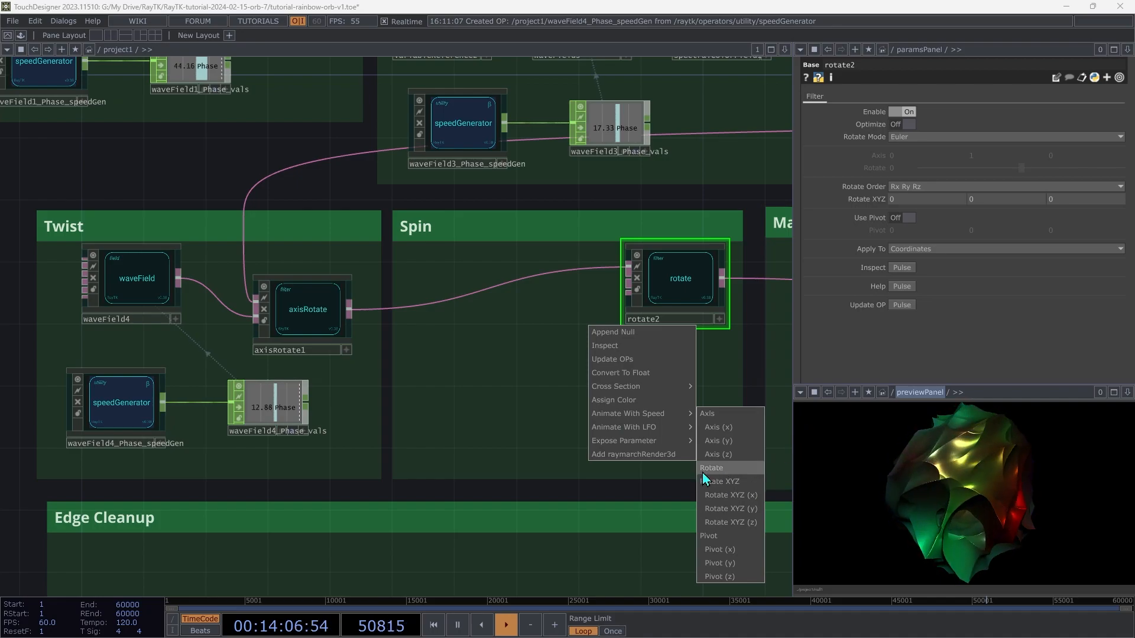
{"action": "left_click", "coordinate": [724, 483]}
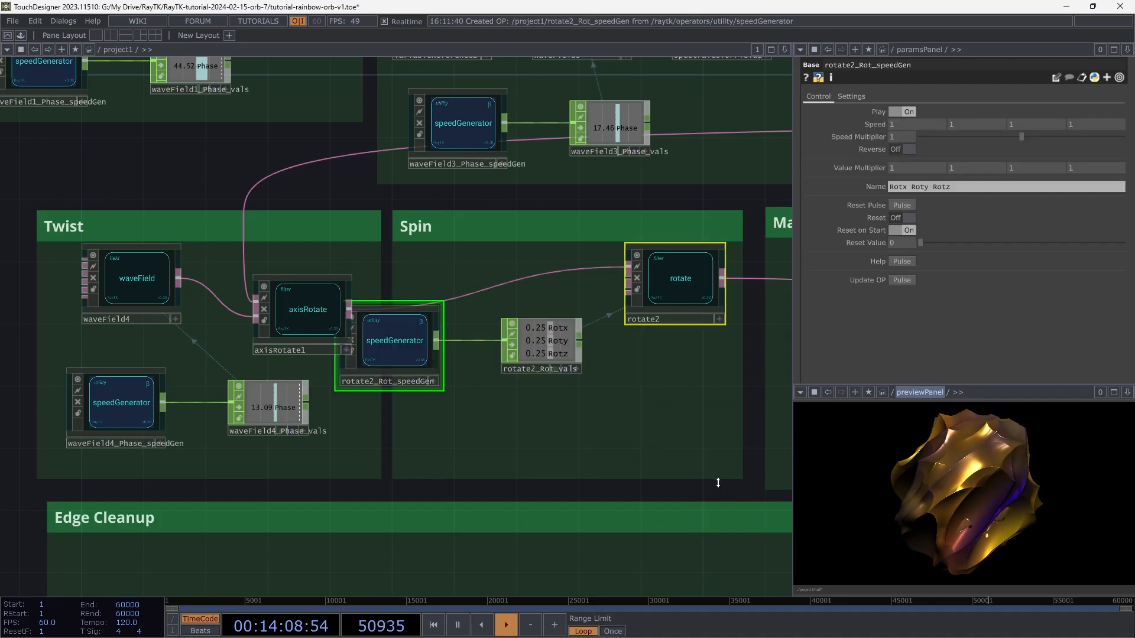
- Place rotate2's rotation speed generator and values node beneath it inside the Spin section
{"action": "left_click", "coordinate": [553, 345]}
{"action": "left_click_drag", "start_coordinate": [402, 340], "coordinate": [477, 394]}
{"action": "left_click", "coordinate": [483, 423]}
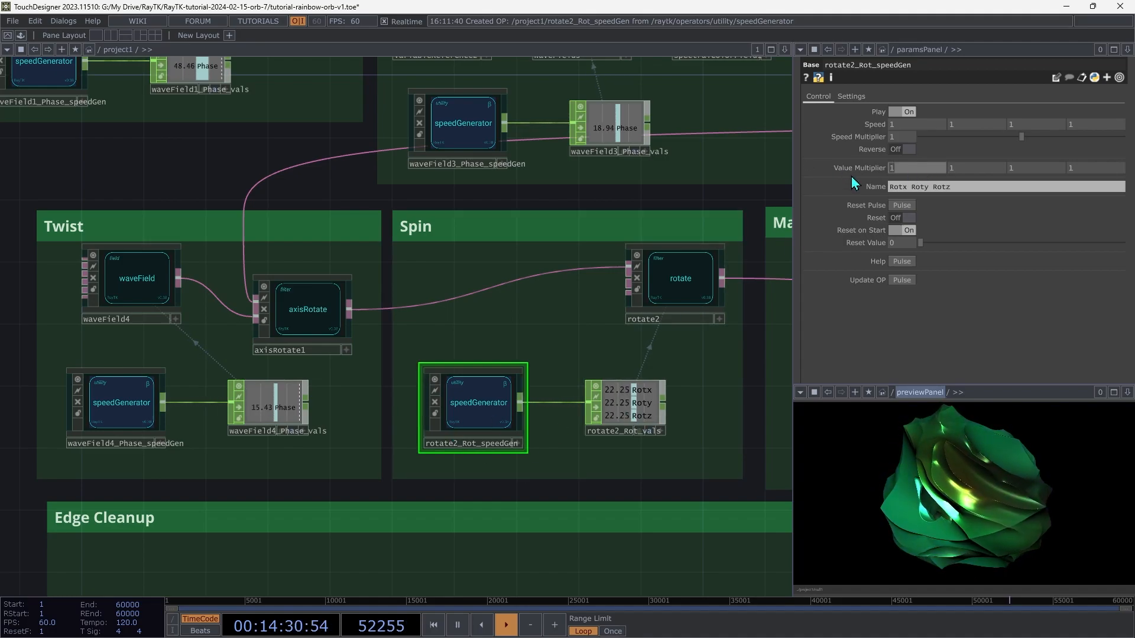
- Set the first three Value Multiplier components of rotate2's speed generator to 30
{"action": "type", "text": "30"}
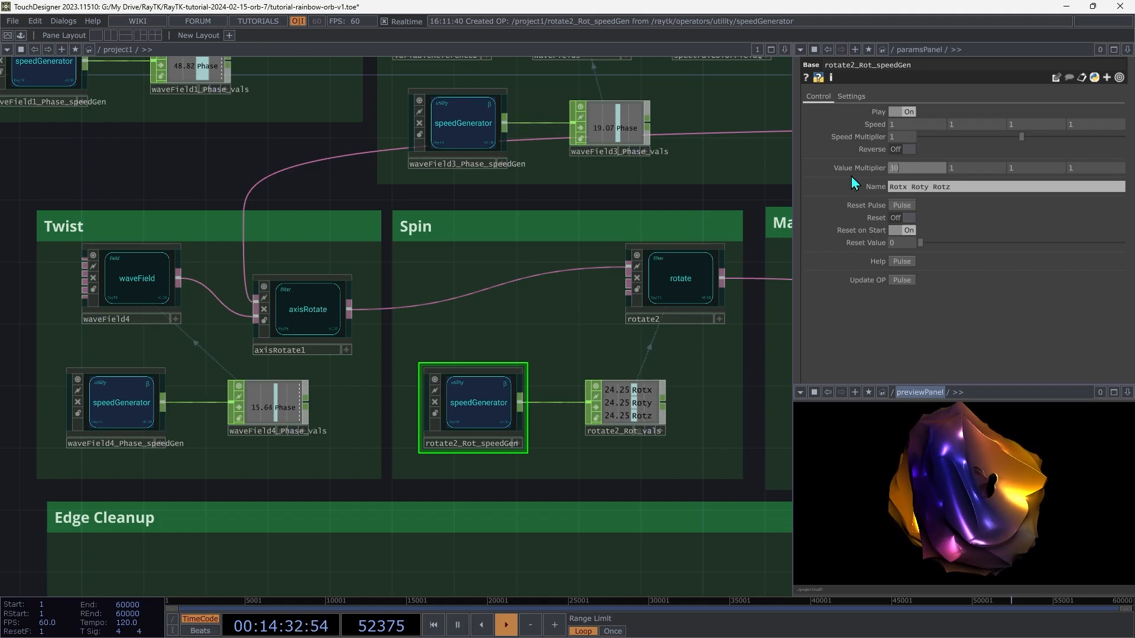
{"action": "key", "text": "Tab"}
{"action": "type", "text": "30"}
{"action": "key", "text": "Tab"}
{"action": "type", "text": "30"}
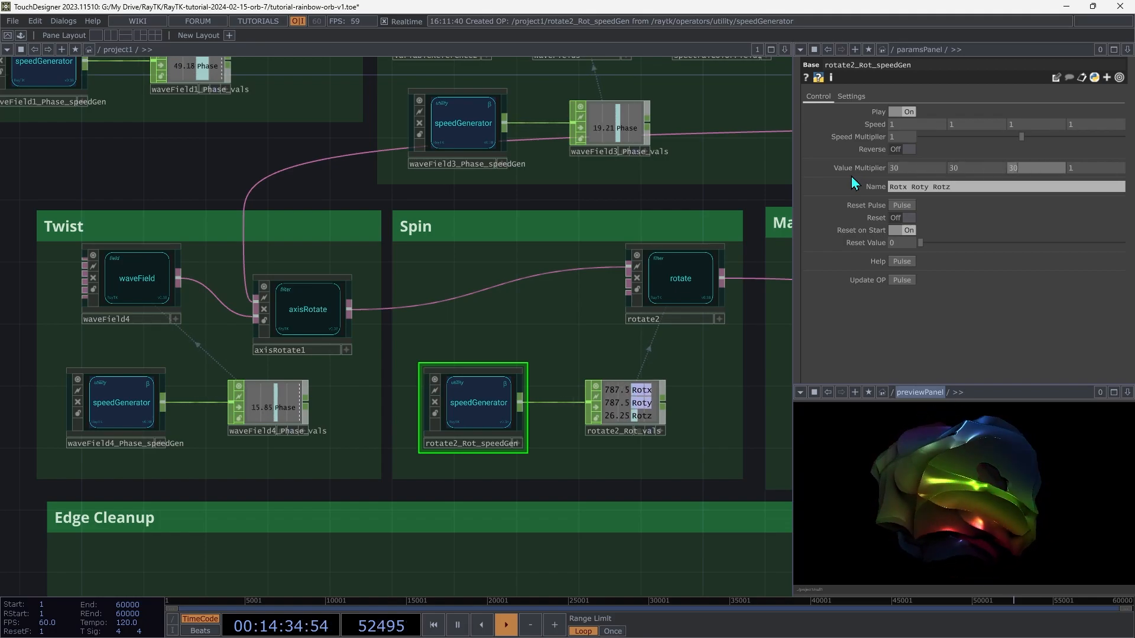
{"action": "key", "text": "Tab"}
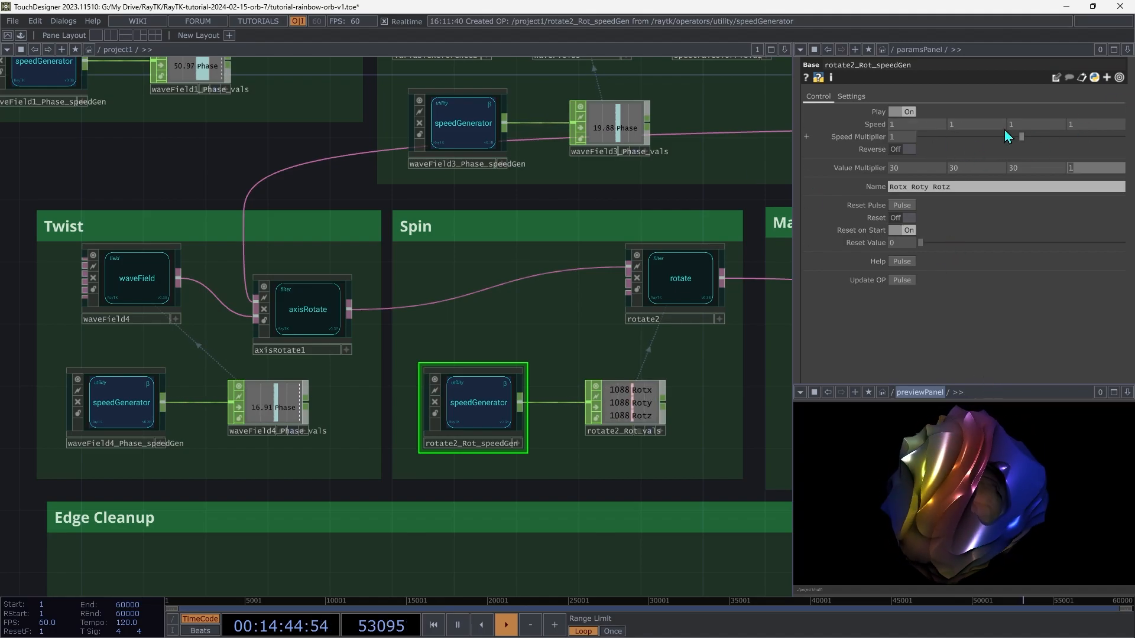
- Set rotate2's speed generator to Speed -0.7, 0.7, 0.6 with a Speed Multiplier of about 0.627
{"action": "left_click", "coordinate": [1023, 154]}
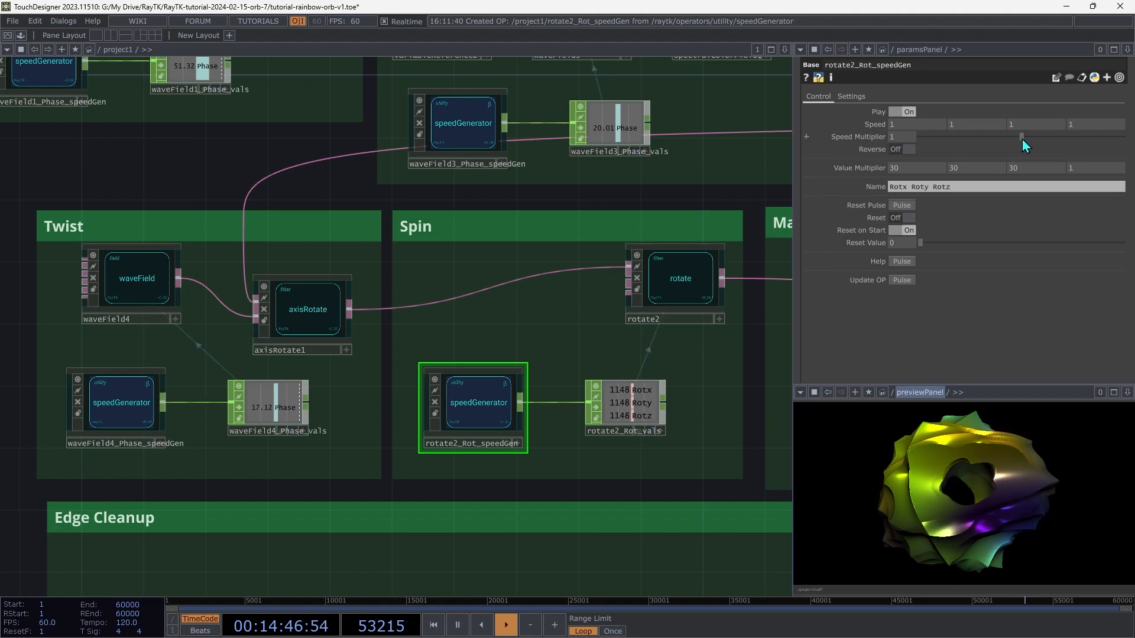
{"action": "left_click", "coordinate": [1023, 139]}
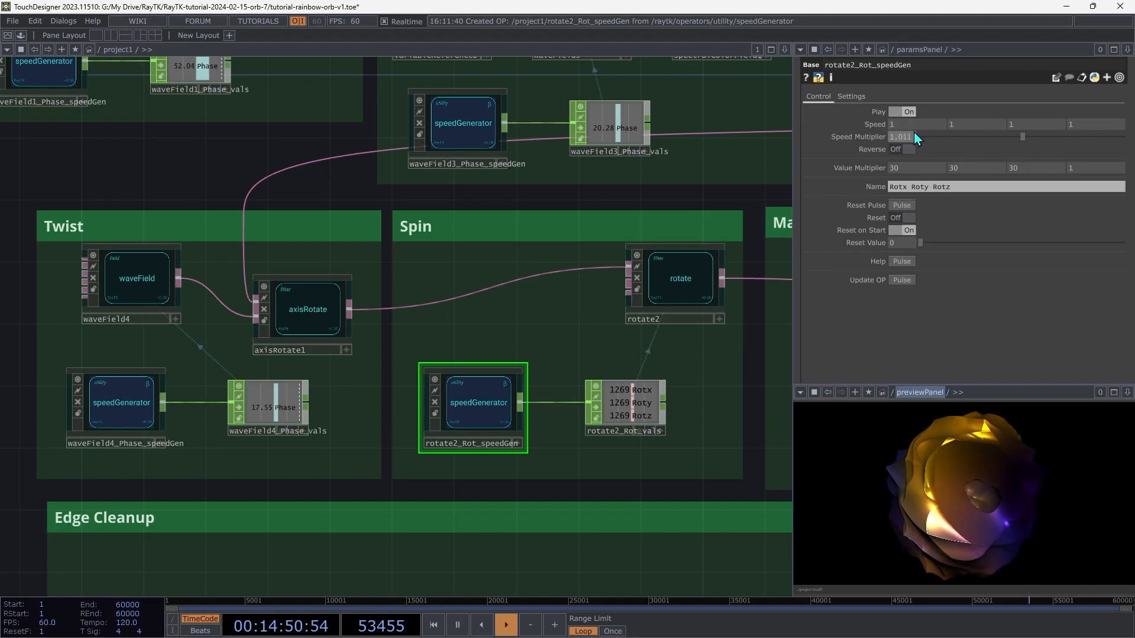
{"action": "middle_click_drag", "start_coordinate": [915, 137], "coordinate": [984, 122]}
{"action": "left_click_drag", "start_coordinate": [1021, 136], "coordinate": [1076, 147]}
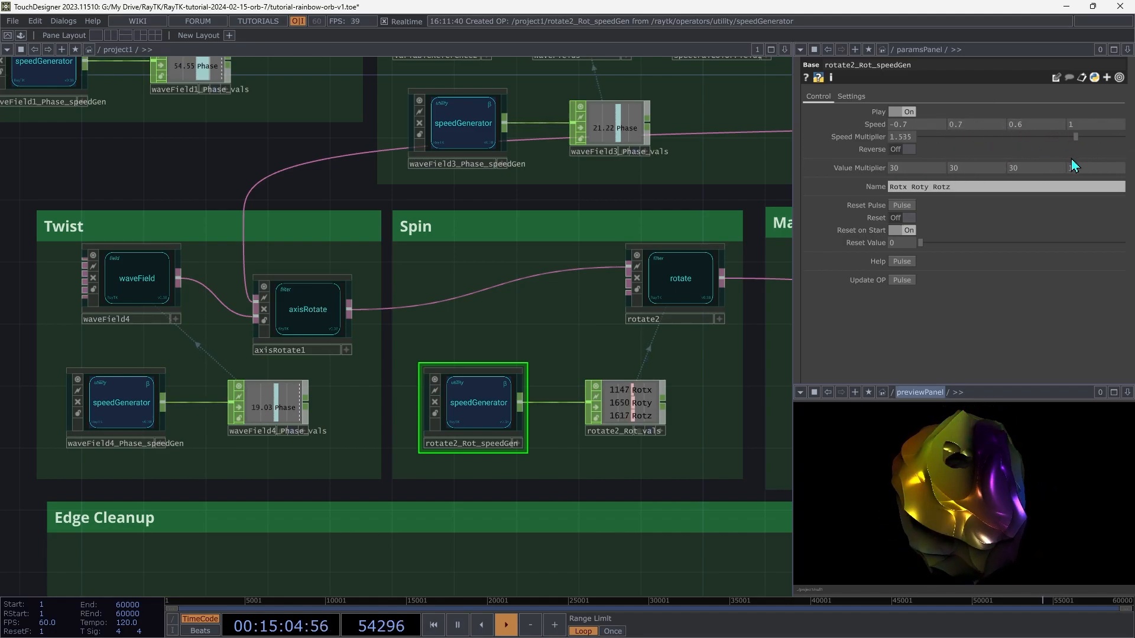
{"action": "left_click_drag", "start_coordinate": [1004, 169], "coordinate": [981, 162]}
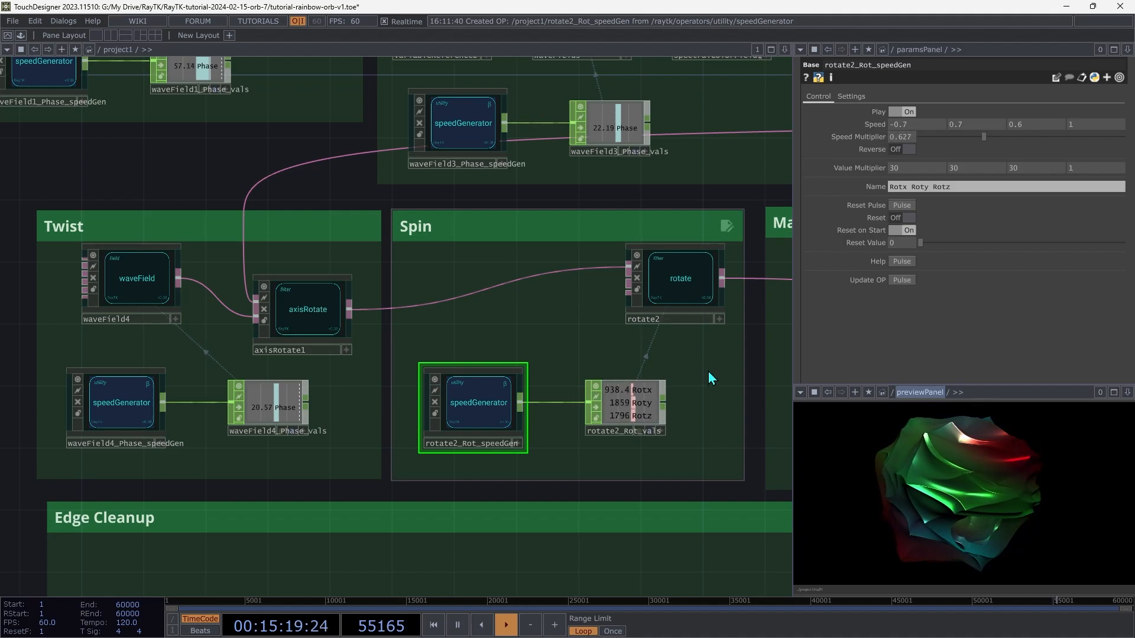
- Pause the timeline and examine the orb's surface edges close up in the maximized preview
{"action": "key", "text": "space"}
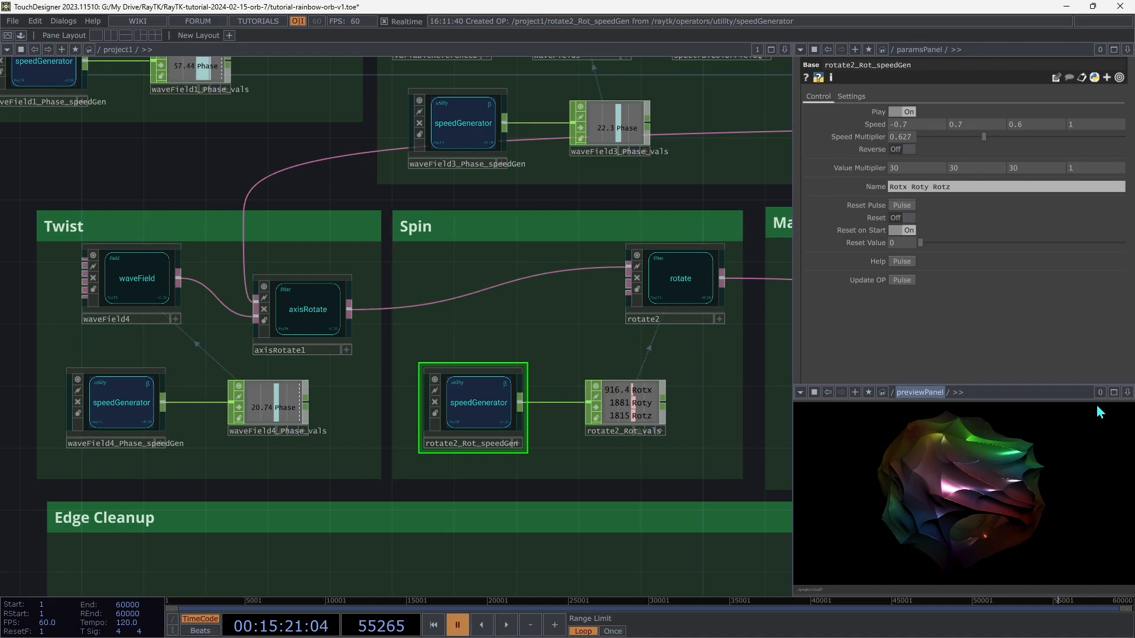
{"action": "left_click", "coordinate": [1114, 392]}
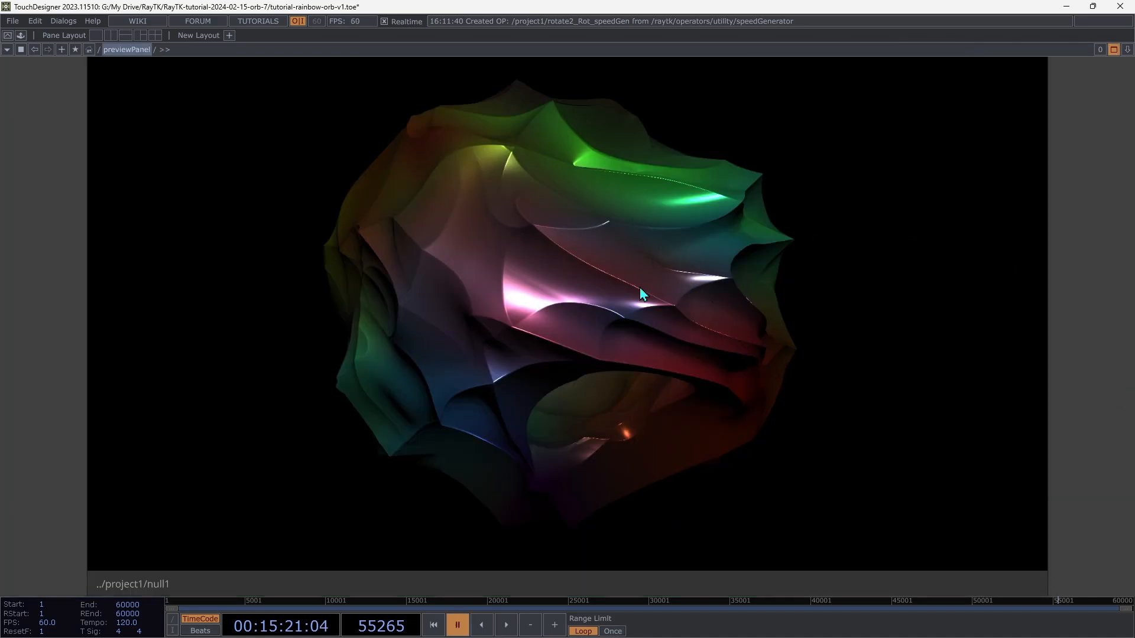
{"action": "middle_click_drag", "start_coordinate": [616, 294], "coordinate": [629, 188]}
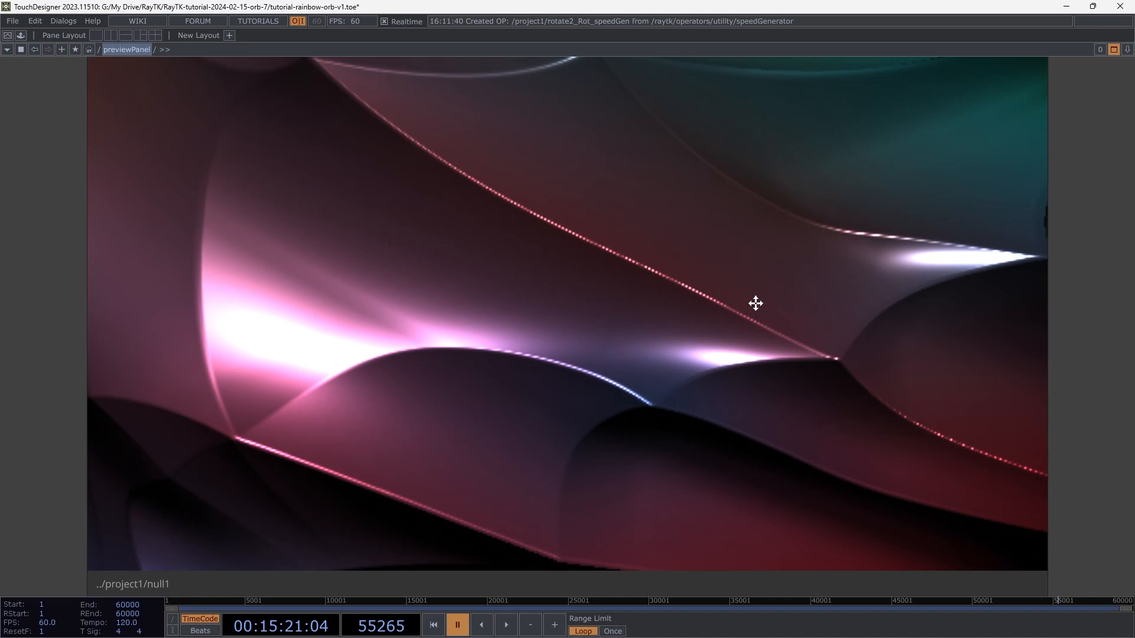
{"action": "key", "text": "h"}
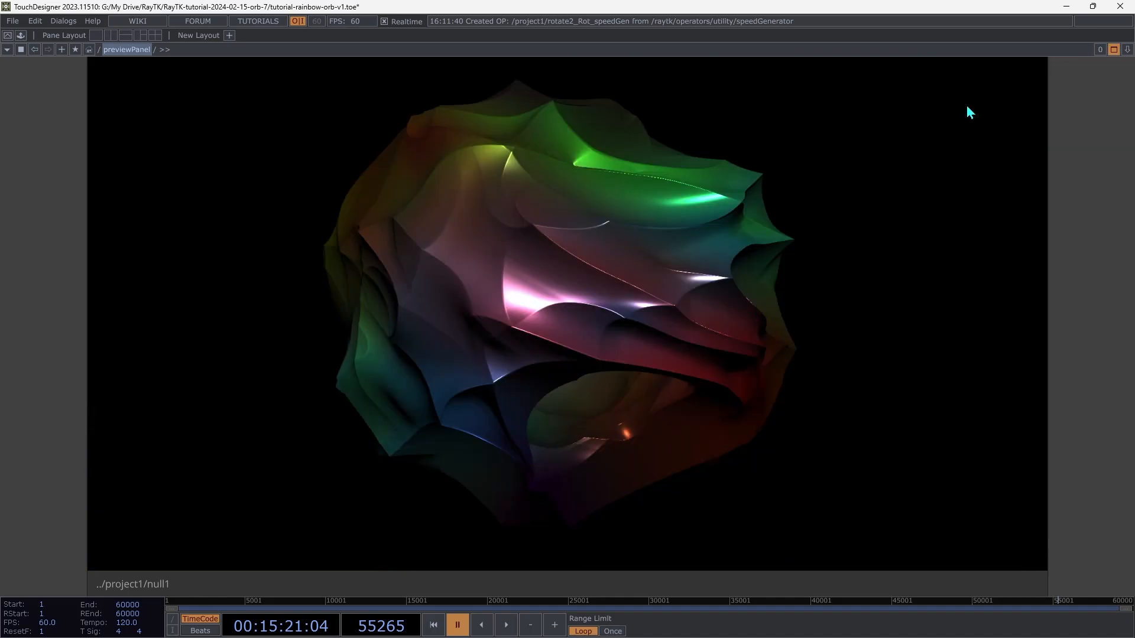
{"action": "left_click", "coordinate": [1114, 50]}
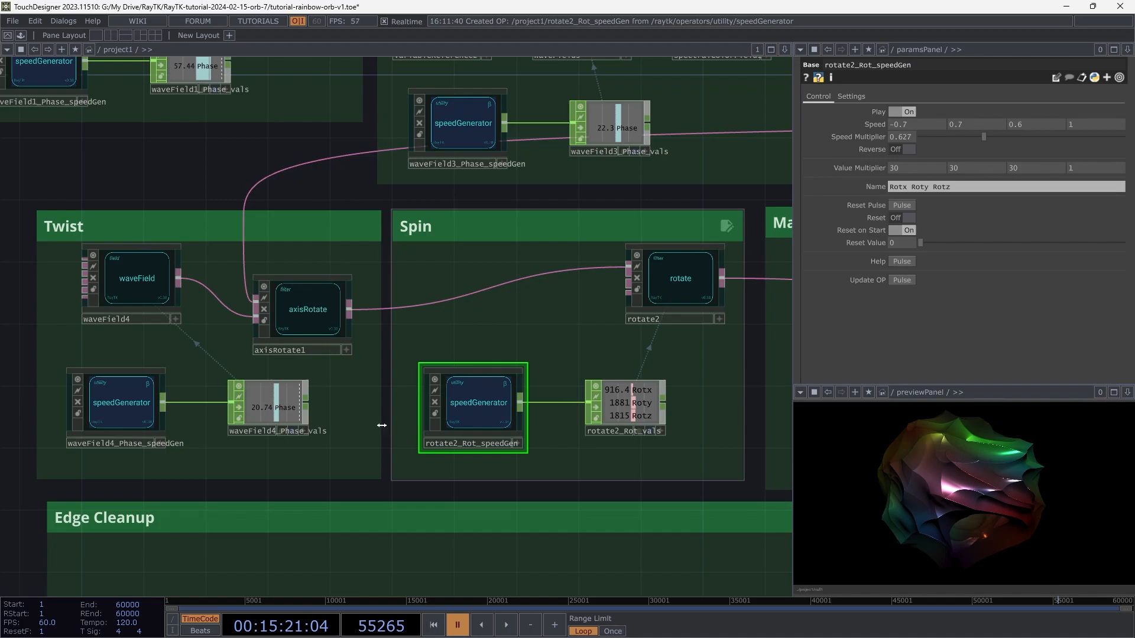
- Turn Play off on the speed generators of waveField1 to waveField4 and rotate2 together, and resume the timeline
{"action": "left_click", "coordinate": [115, 418]}
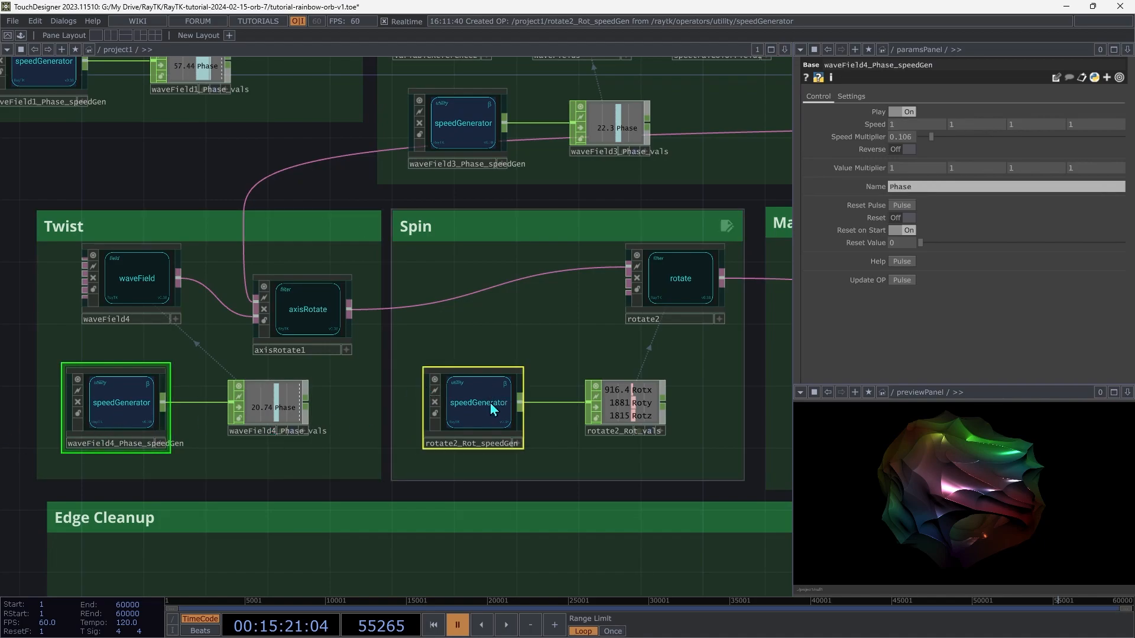
{"action": "scroll", "coordinate": [494, 409], "scroll_direction": "down", "scroll_amount": 2}
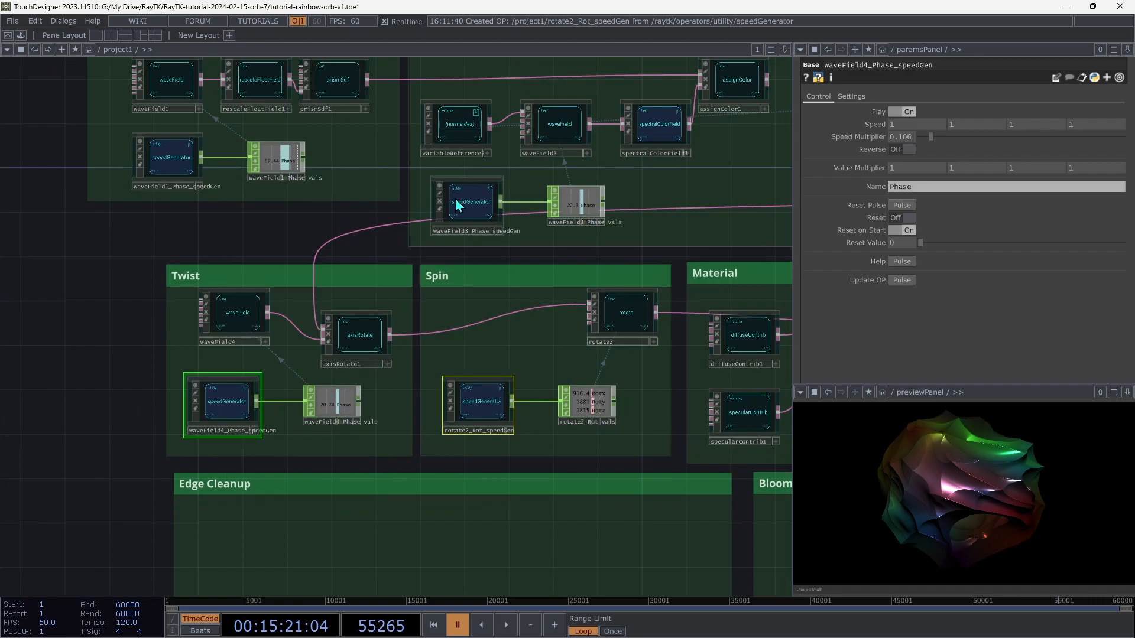
{"action": "left_click", "coordinate": [198, 169], "text": "ctrl"}
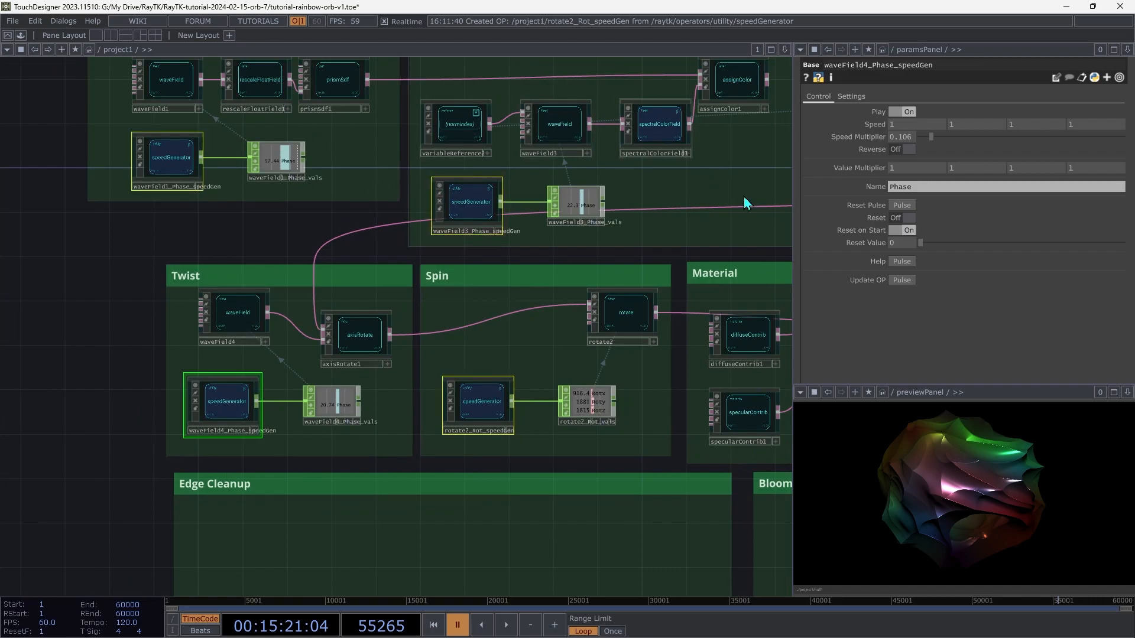
{"action": "left_click_drag", "start_coordinate": [735, 180], "coordinate": [446, 255]}
{"action": "left_click", "coordinate": [600, 297], "text": "shift"}
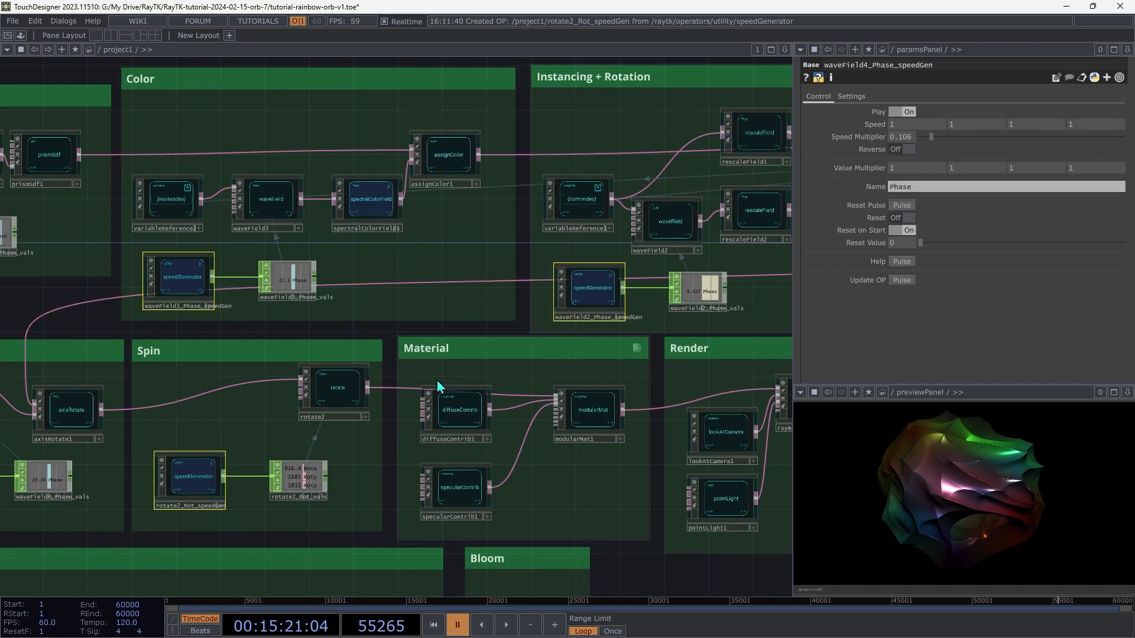
{"action": "key", "text": "p"}
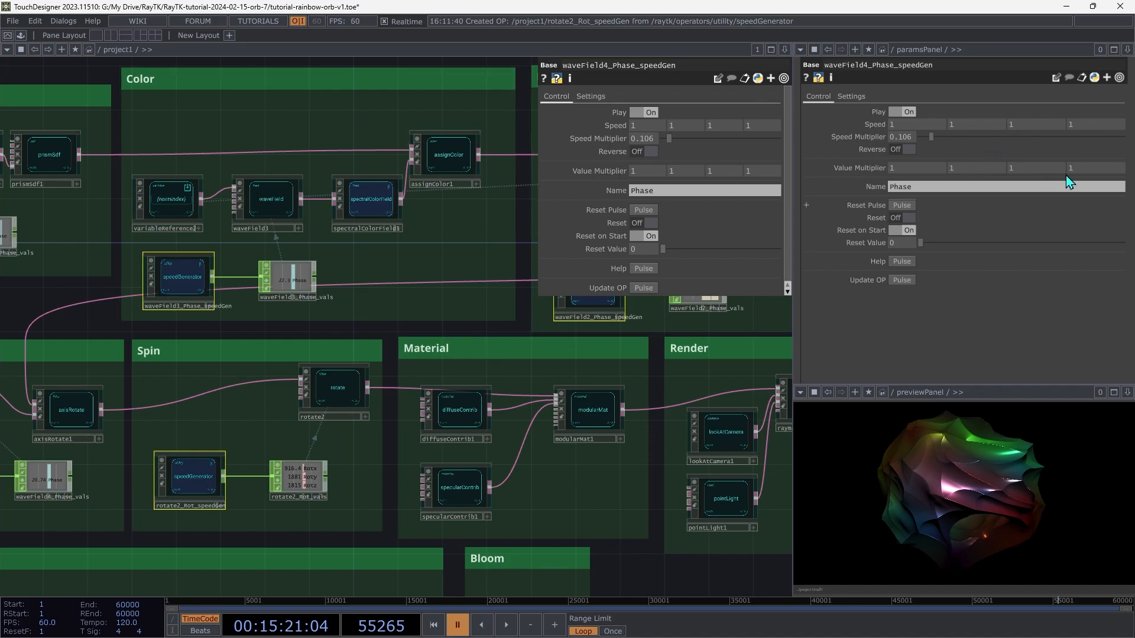
{"action": "left_click", "coordinate": [648, 113]}
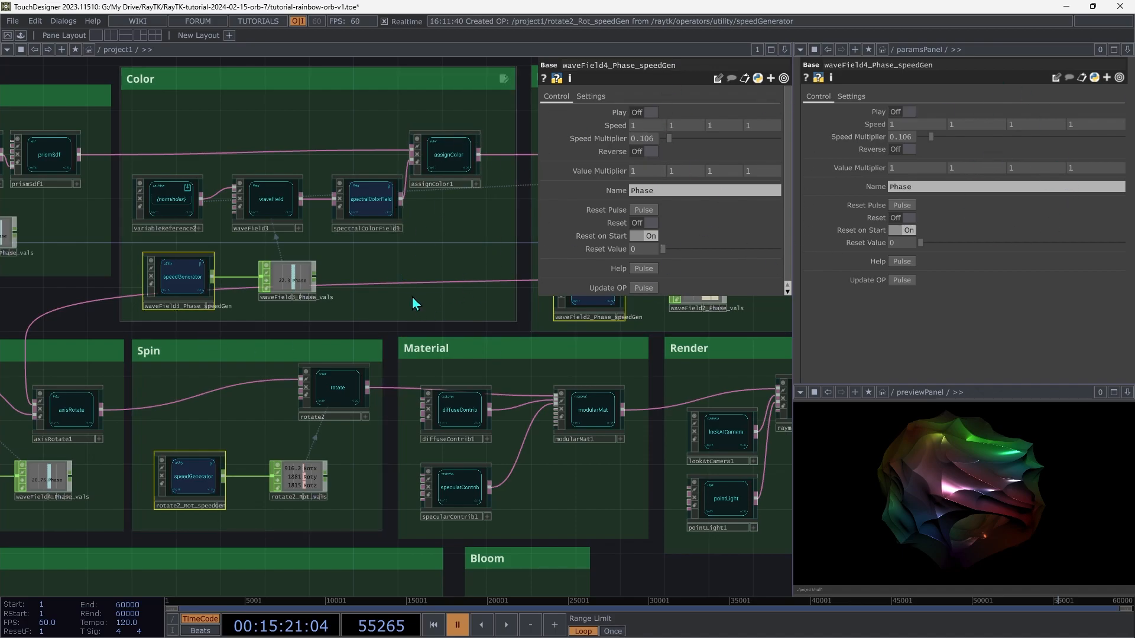
{"action": "key", "text": "p"}
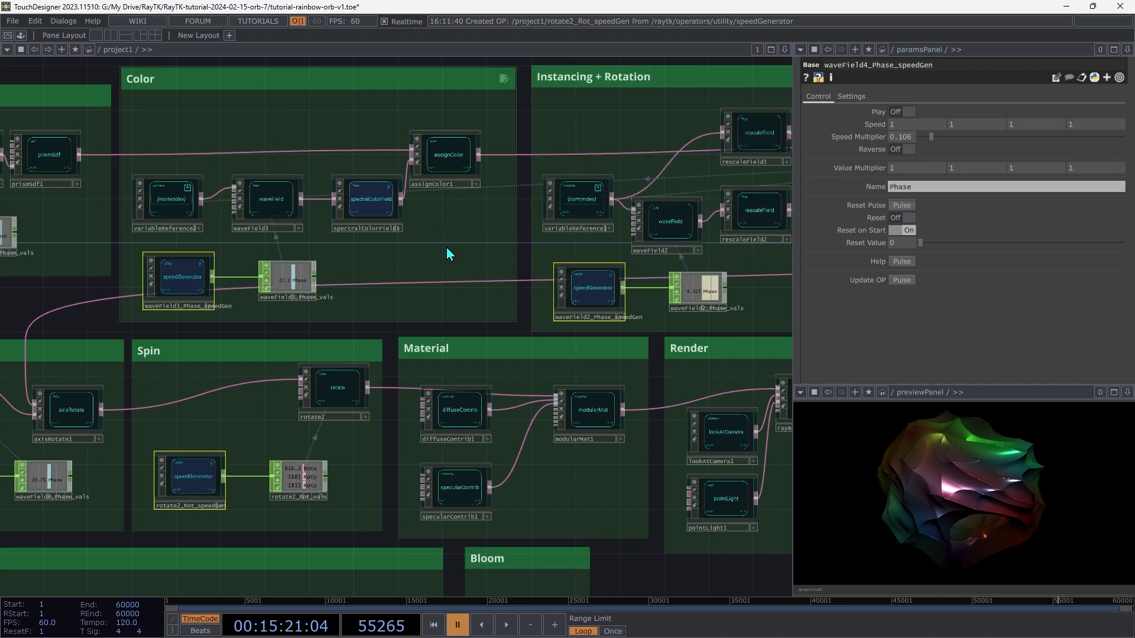
{"action": "left_click", "coordinate": [447, 246]}
{"action": "left_click", "coordinate": [506, 626]}
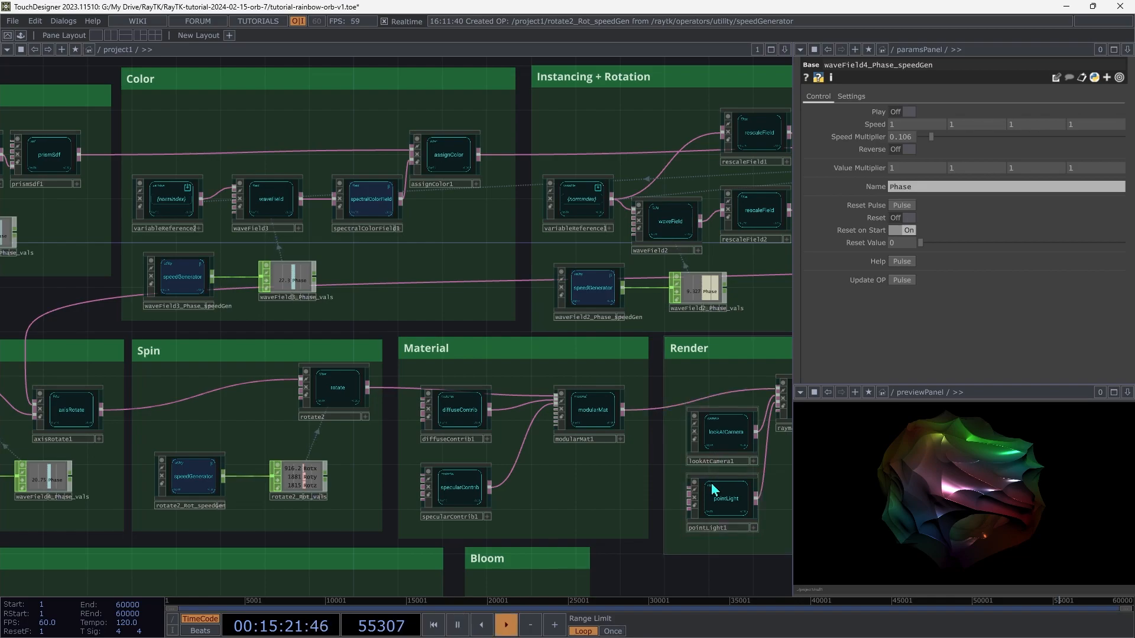
- Frame the whole network and examine the jagged highlight edges of the orb close up in the preview
{"action": "key", "text": "h"}
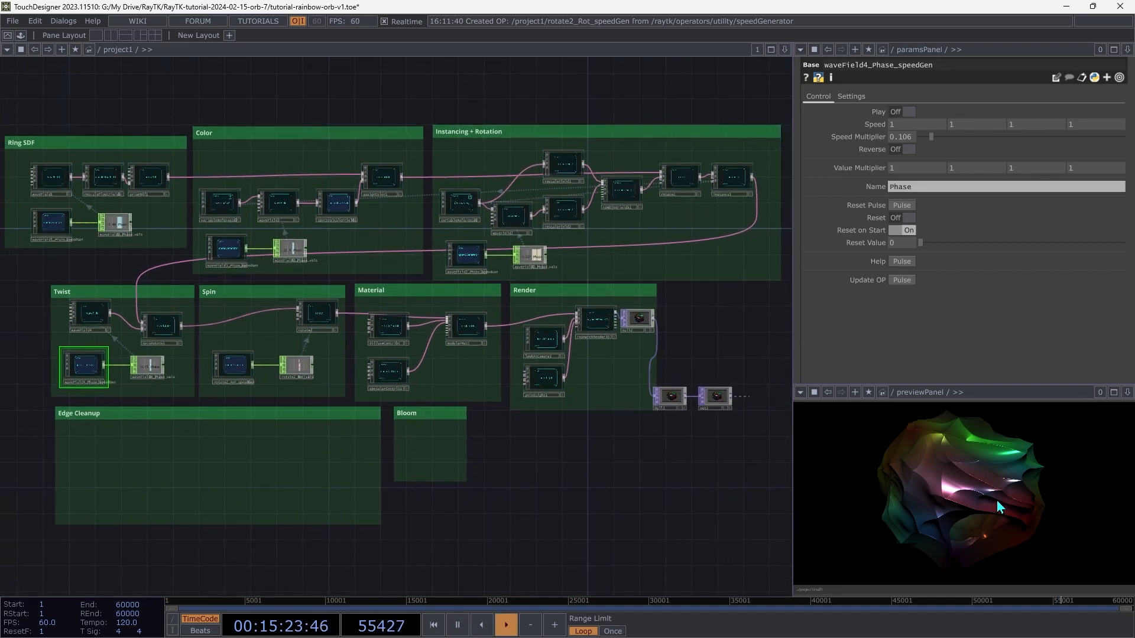
{"action": "middle_click_drag", "start_coordinate": [994, 505], "coordinate": [1017, 426]}
{"action": "left_click_drag", "start_coordinate": [972, 506], "coordinate": [995, 525]}
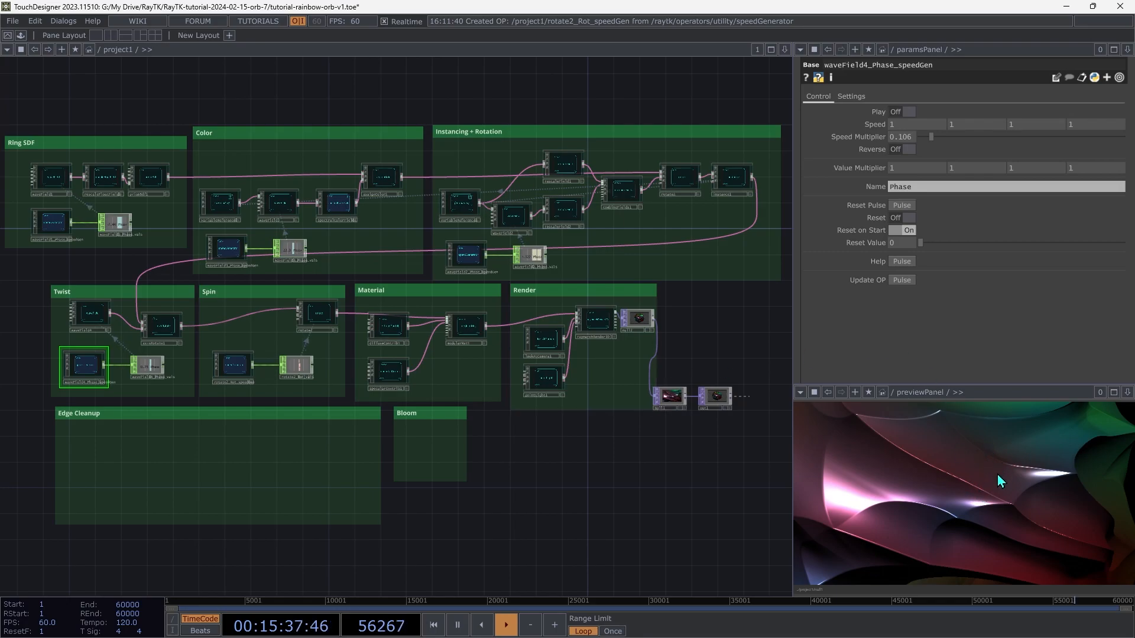
{"action": "left_click_drag", "start_coordinate": [936, 518], "coordinate": [934, 534]}
{"action": "mouse_move", "coordinate": [934, 534]}
{"action": "middle_mouse_down"}
{"action": "mouse_move", "coordinate": [942, 494]}
{"action": "mouse_move", "coordinate": [953, 531]}
{"action": "middle_mouse_up"}
{"action": "left_click_drag", "start_coordinate": [969, 508], "coordinate": [964, 531]}
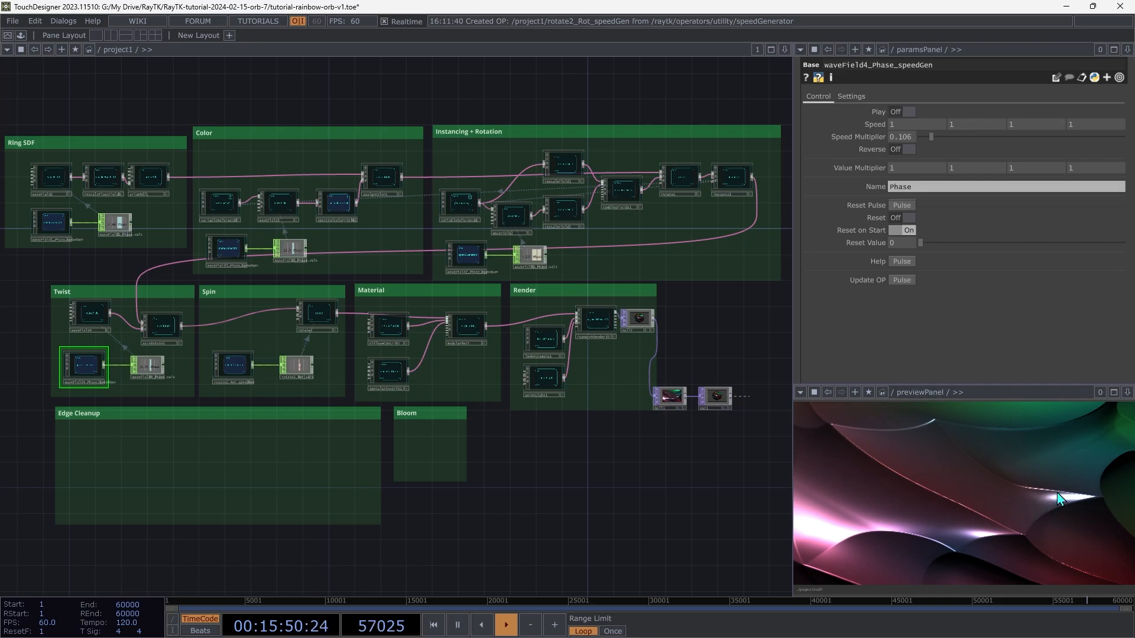
- Try an Anti Alias value of 2 on raymarchRender3D in the Render section
{"action": "scroll", "coordinate": [757, 354], "scroll_direction": "up", "scroll_amount": 2}
{"action": "scroll", "coordinate": [758, 354], "scroll_direction": "up", "scroll_amount": 4}
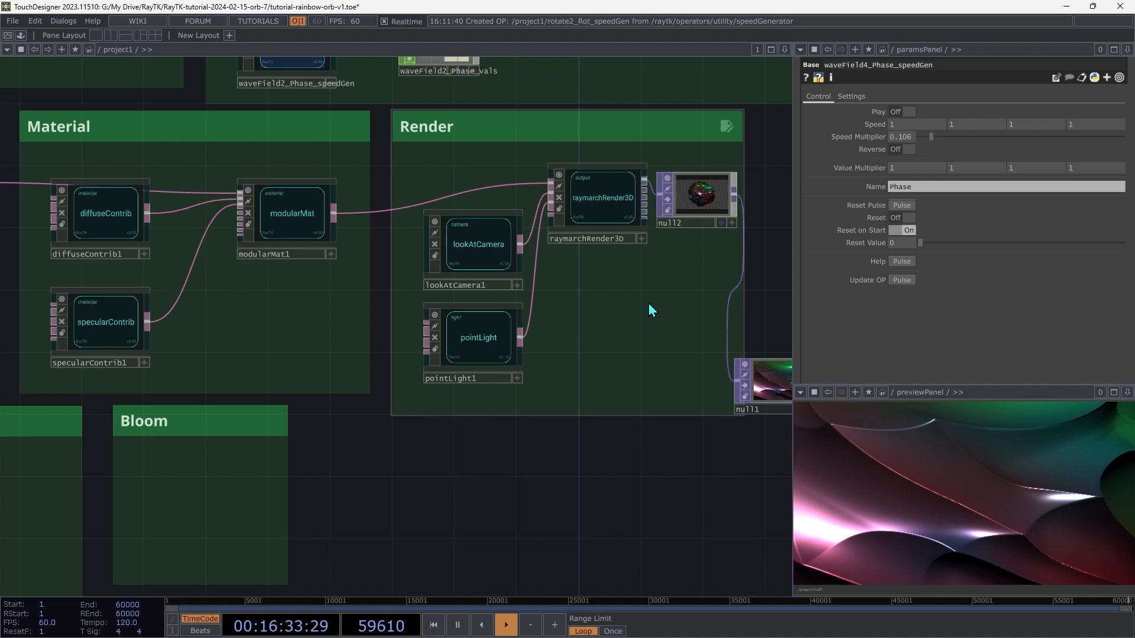
{"action": "left_click", "coordinate": [614, 220]}
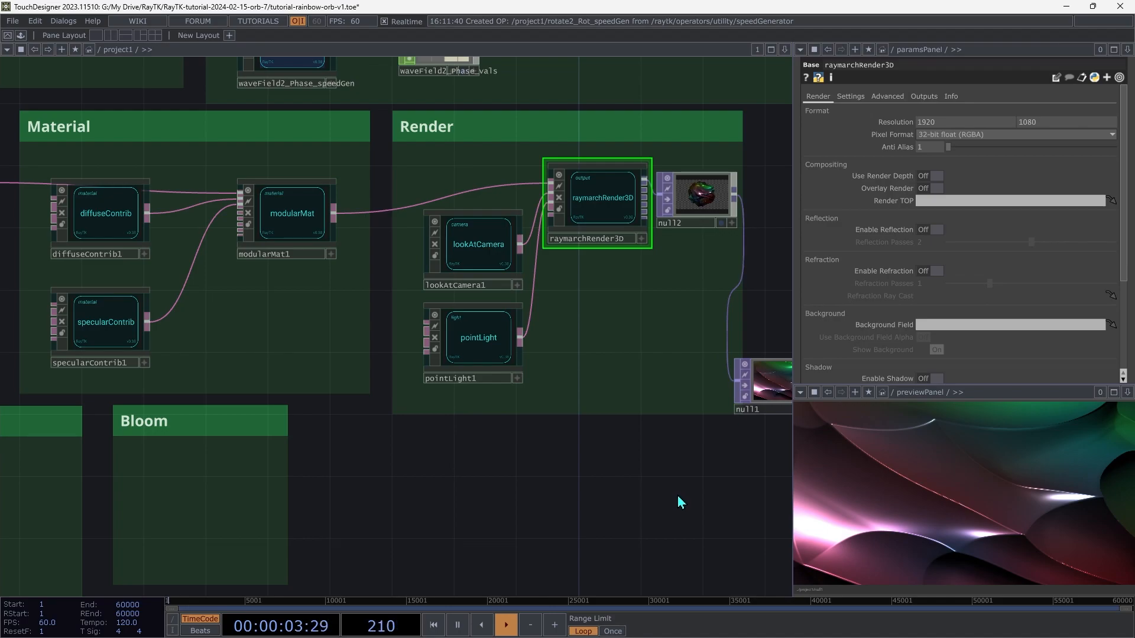
{"action": "left_click_drag", "start_coordinate": [936, 146], "coordinate": [909, 154]}
{"action": "type", "text": "2"}
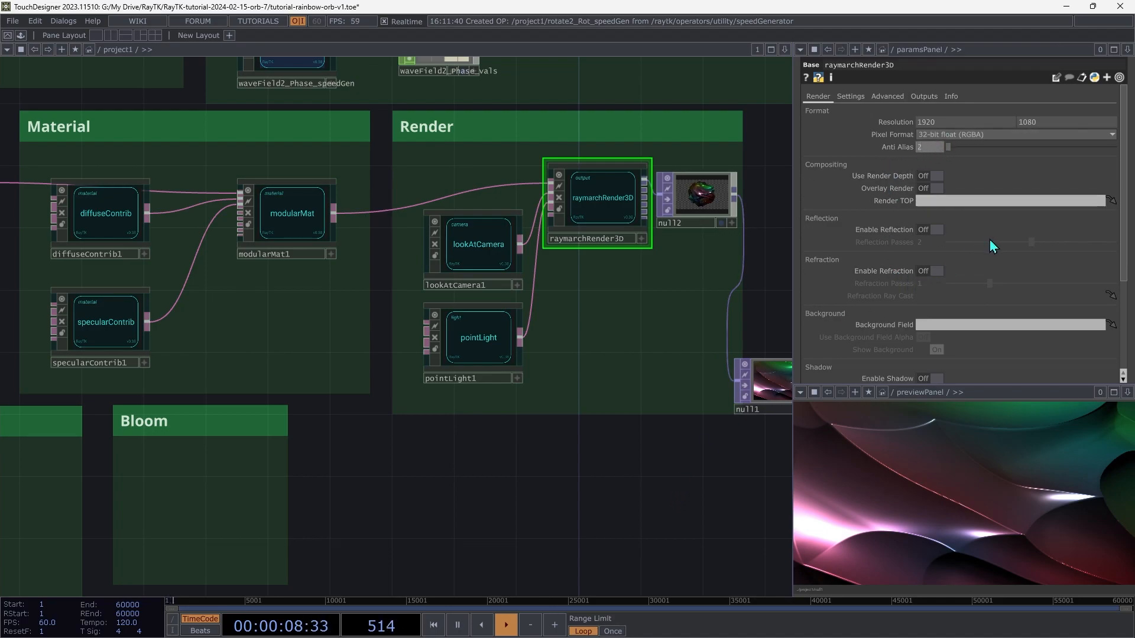
{"action": "key", "text": "Tab"}
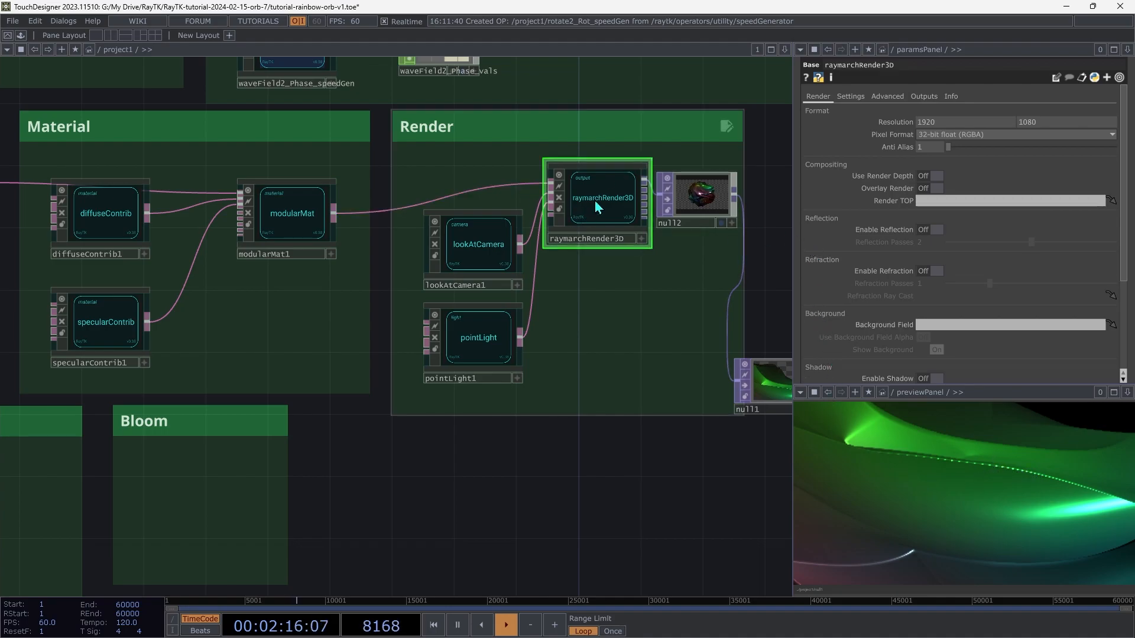
- Set the Normal Smoothing of raymarchRender3D to about 0.0094
{"action": "left_click", "coordinate": [851, 98]}
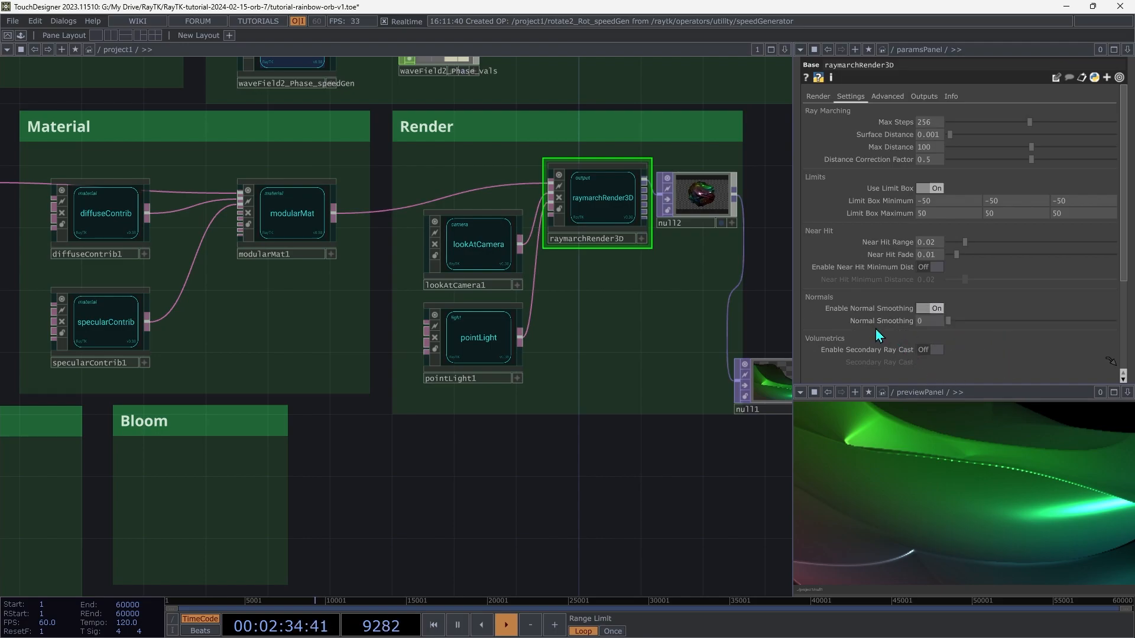
{"action": "mouse_move", "coordinate": [946, 326]}
{"action": "left_mouse_down"}
{"action": "mouse_move", "coordinate": [963, 331]}
{"action": "mouse_move", "coordinate": [955, 344]}
{"action": "left_mouse_up"}
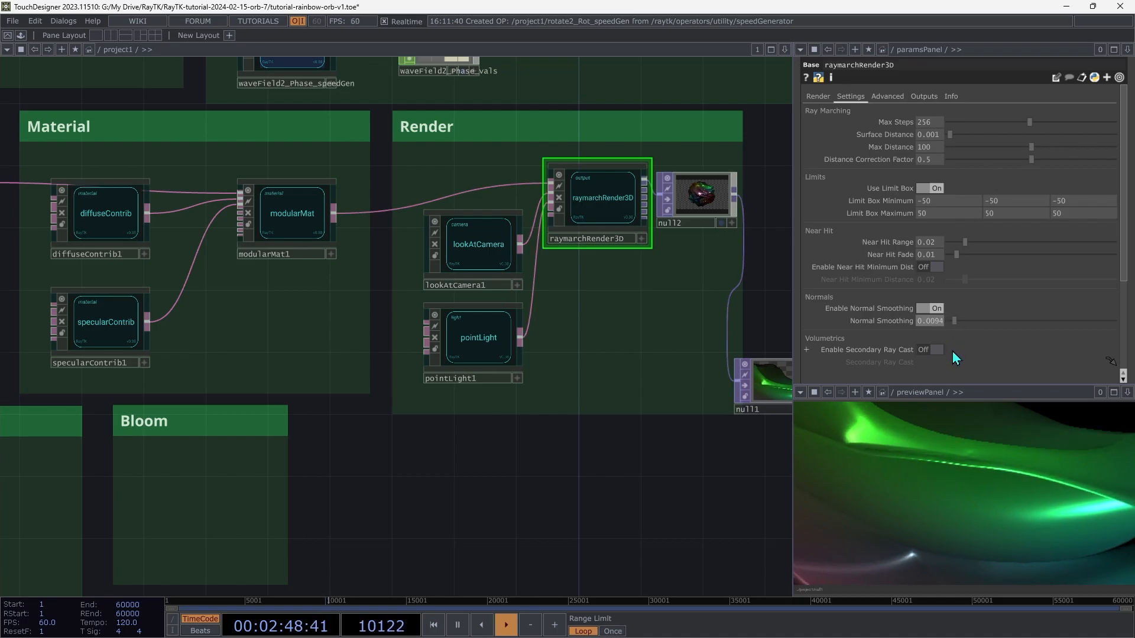
- Set the Normal Smoothing of raymarchRender3D to 0.01
{"action": "left_click_drag", "start_coordinate": [956, 323], "coordinate": [958, 382]}
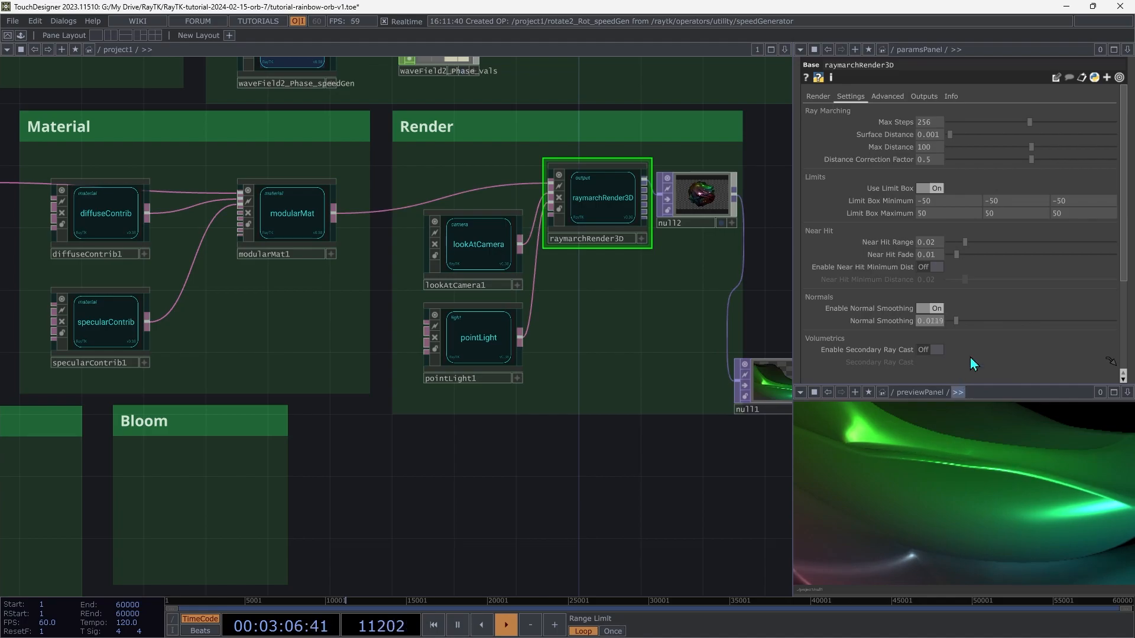
{"action": "left_click", "coordinate": [934, 322]}
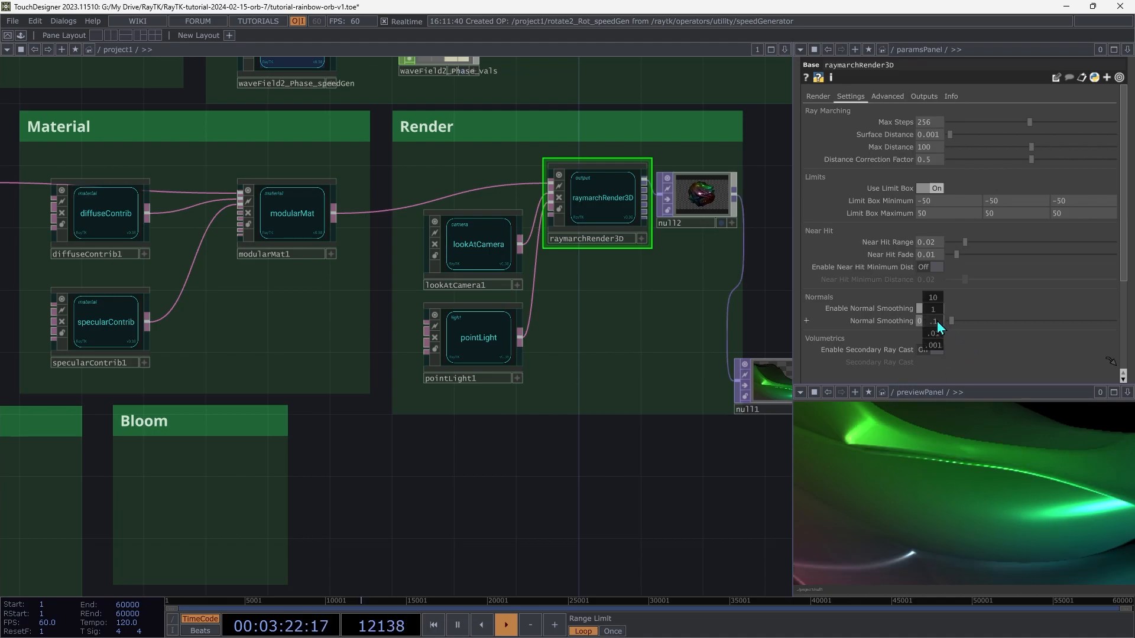
{"action": "mouse_move", "coordinate": [937, 321]}
{"action": "middle_mouse_down"}
{"action": "mouse_move", "coordinate": [945, 348]}
{"action": "mouse_move", "coordinate": [961, 348]}
{"action": "mouse_move", "coordinate": [940, 326]}
{"action": "middle_mouse_up"}
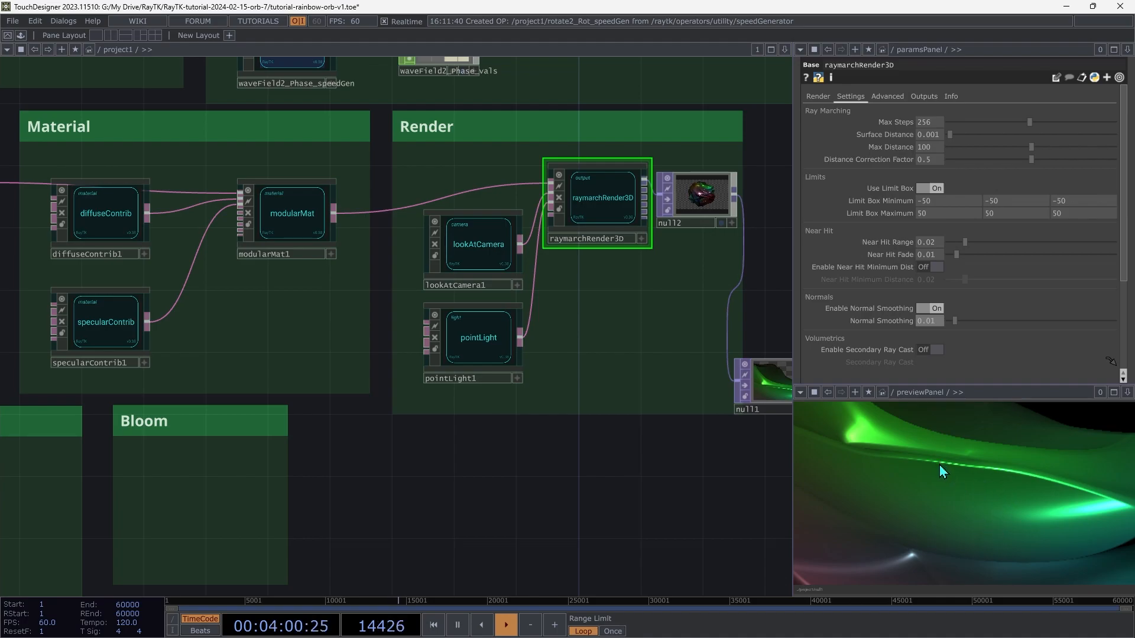
- Paste two Null TOPs below the Render section and wire them in series from null2 into null1
{"action": "left_click", "coordinate": [710, 205]}
{"action": "key", "text": "ctrl+v"}
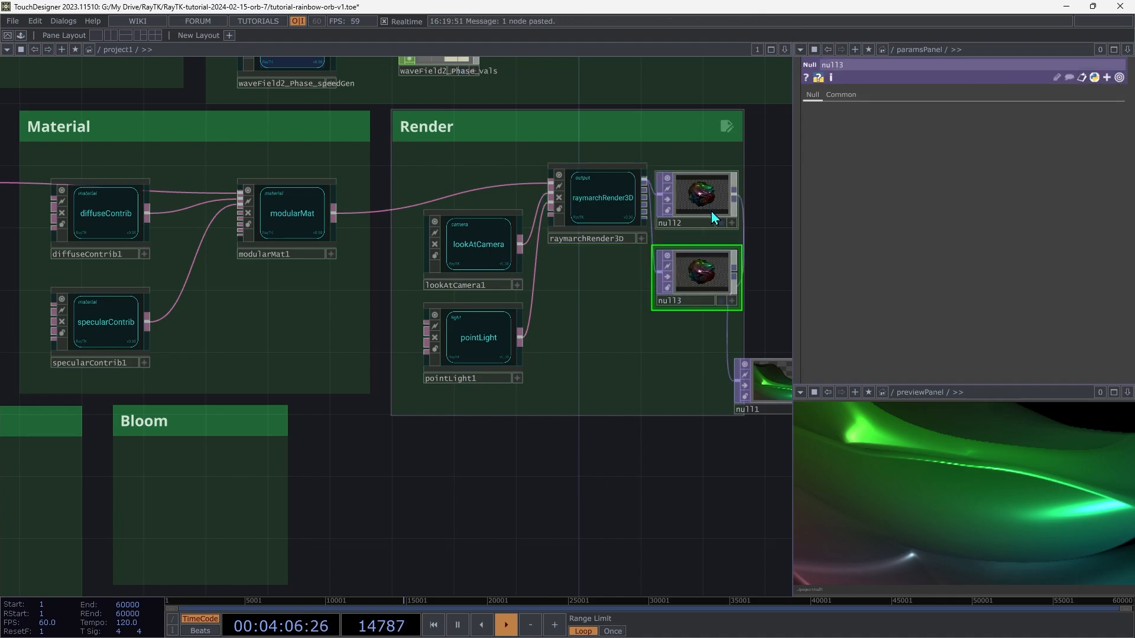
{"action": "left_click_drag", "start_coordinate": [738, 204], "coordinate": [470, 552]}
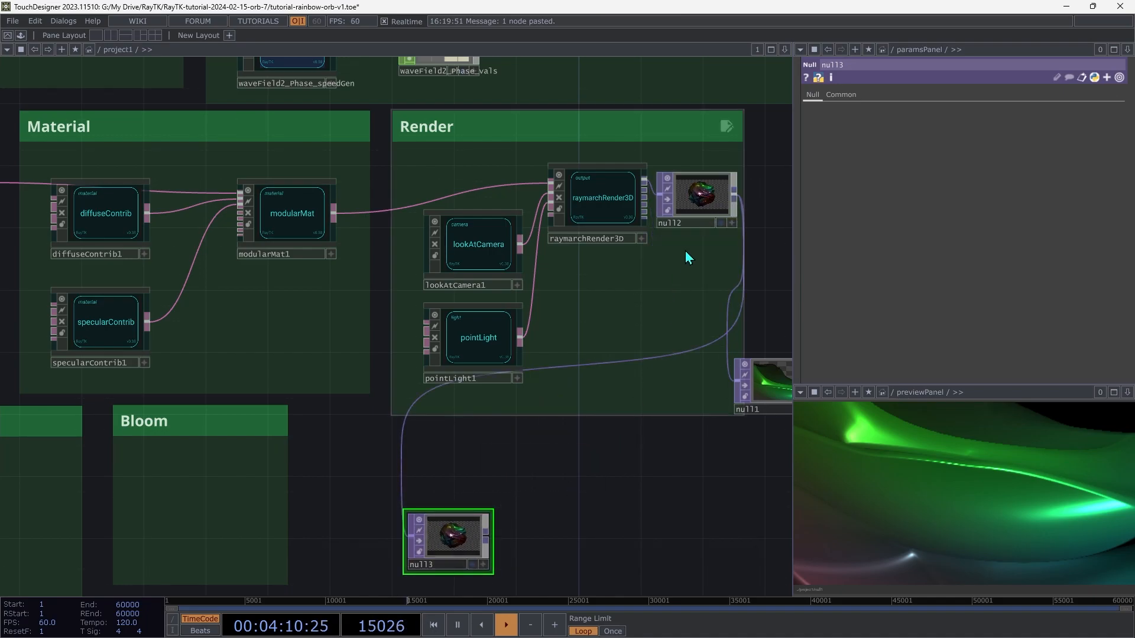
{"action": "left_click", "coordinate": [696, 217]}
{"action": "key", "text": "ctrl+v"}
{"action": "left_click_drag", "start_coordinate": [675, 278], "coordinate": [486, 539]}
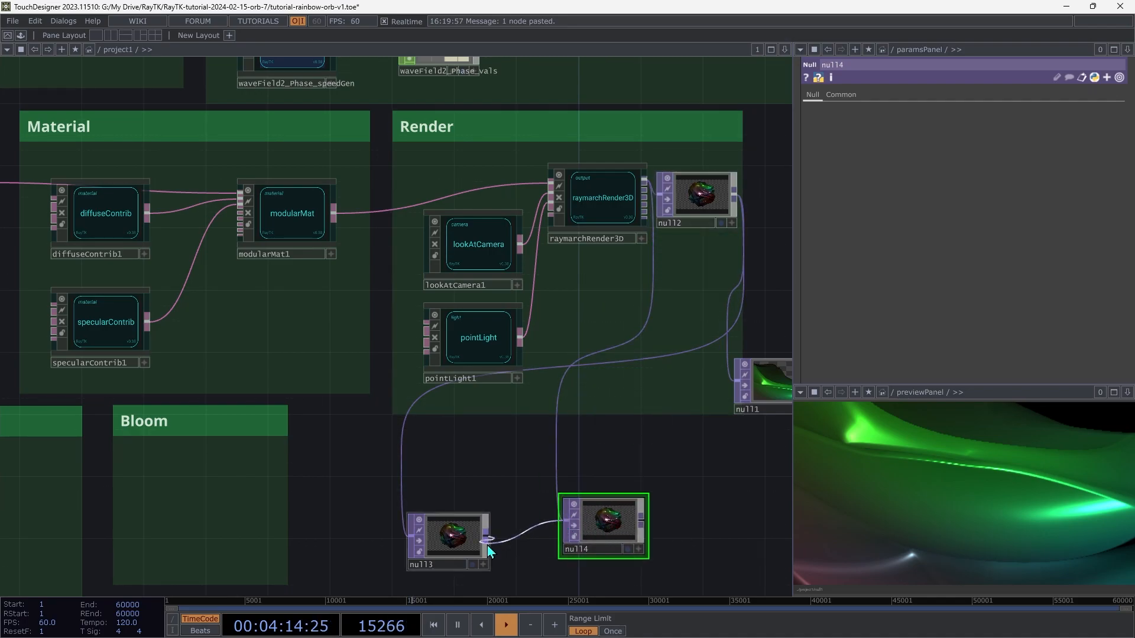
{"action": "left_click_drag", "start_coordinate": [644, 524], "coordinate": [739, 381]}
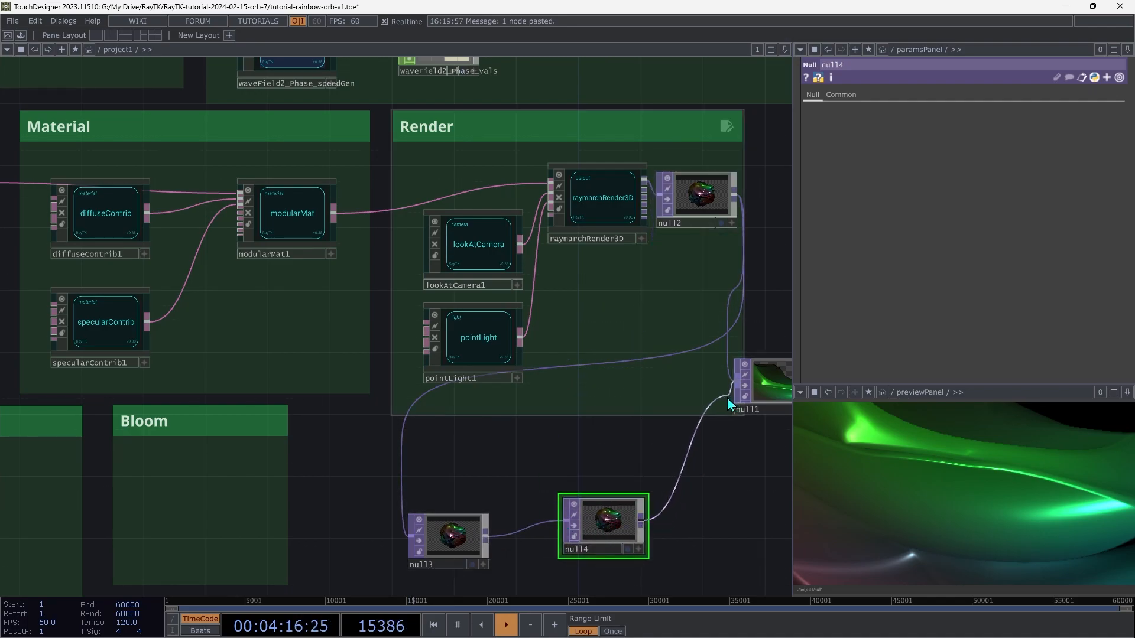
- Move null3 into the Edge Cleanup section as the start of its chain
{"action": "left_click_drag", "start_coordinate": [449, 535], "coordinate": [5, 490]}
{"action": "scroll", "coordinate": [282, 523], "scroll_direction": "left", "scroll_amount": 15}
{"action": "scroll", "coordinate": [281, 524], "scroll_direction": "down", "scroll_amount": 5}
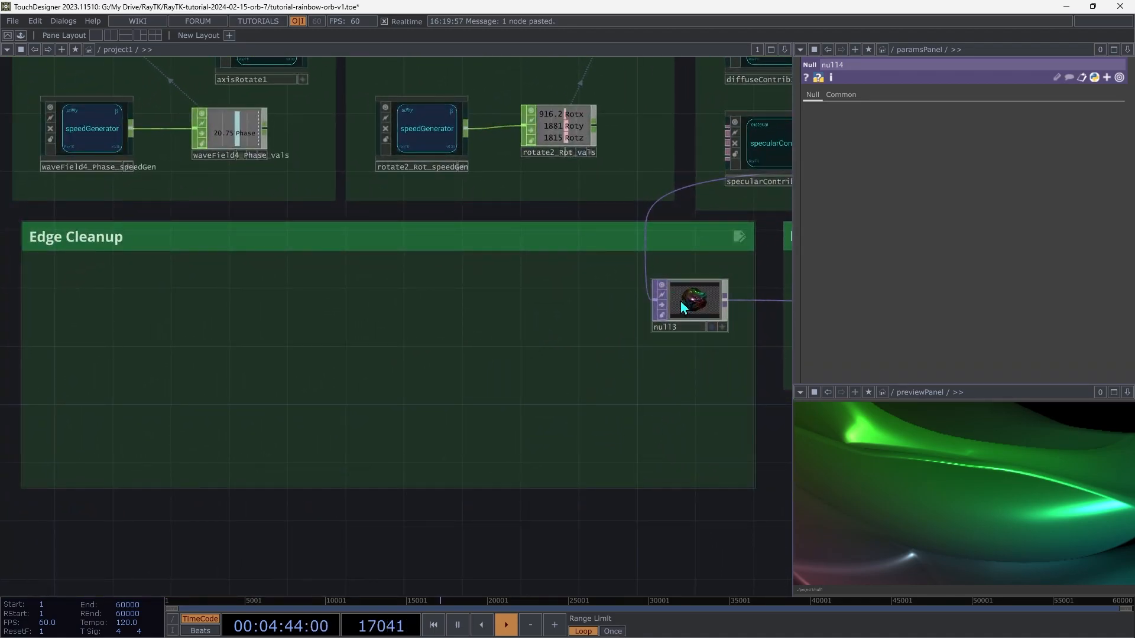
{"action": "left_click_drag", "start_coordinate": [676, 304], "coordinate": [82, 297]}
- Insert a Null TOP on the wire after null3 and place it at the far end of the Edge Cleanup section
{"action": "right_click", "coordinate": [187, 300]}
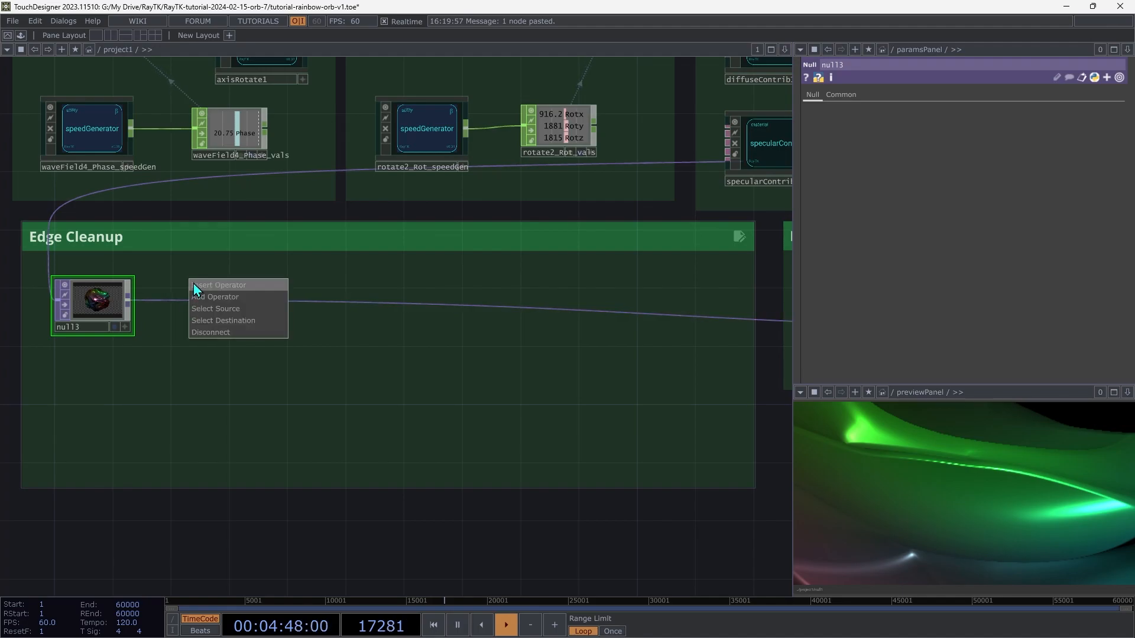
{"action": "left_click", "coordinate": [195, 285]}
{"action": "key", "text": "Escape"}
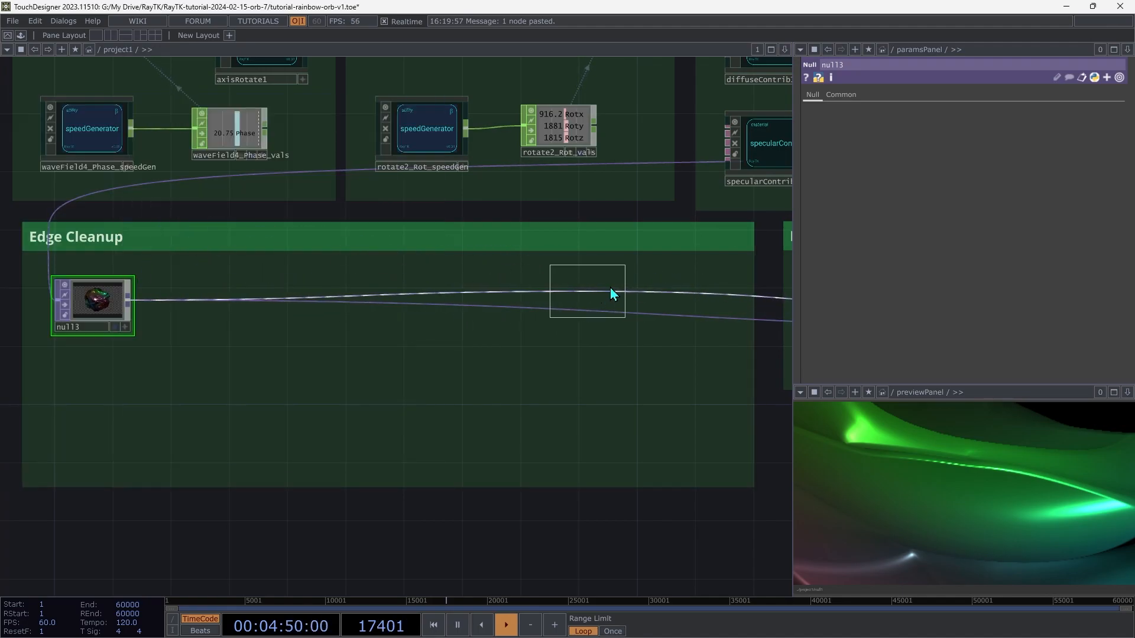
{"action": "left_click", "coordinate": [685, 308]}
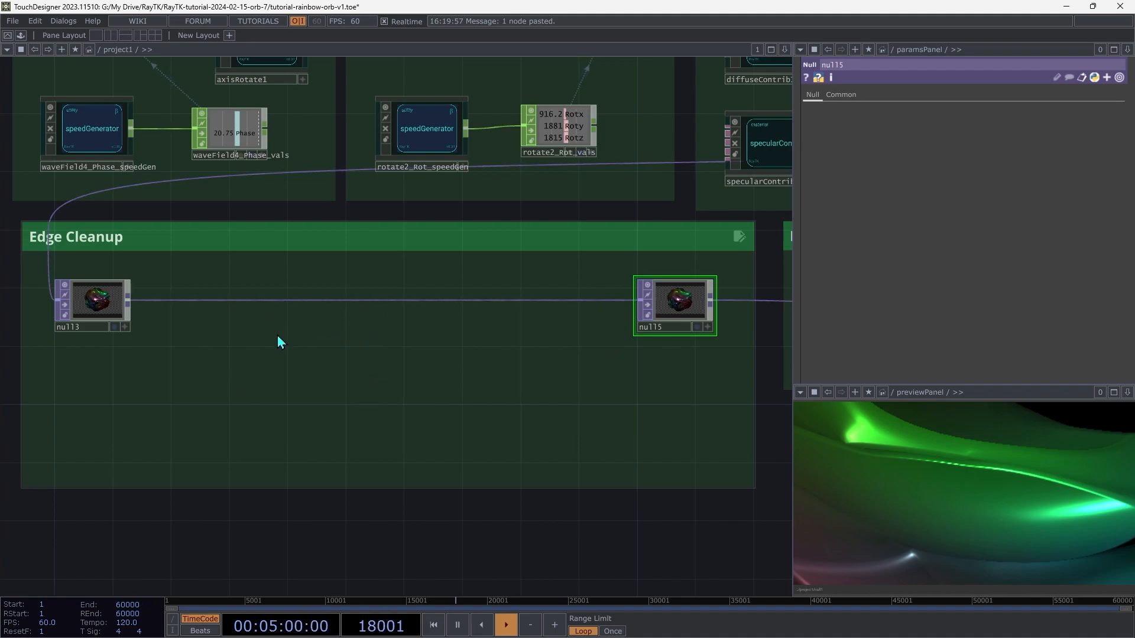
{"action": "key", "text": "Tab"}
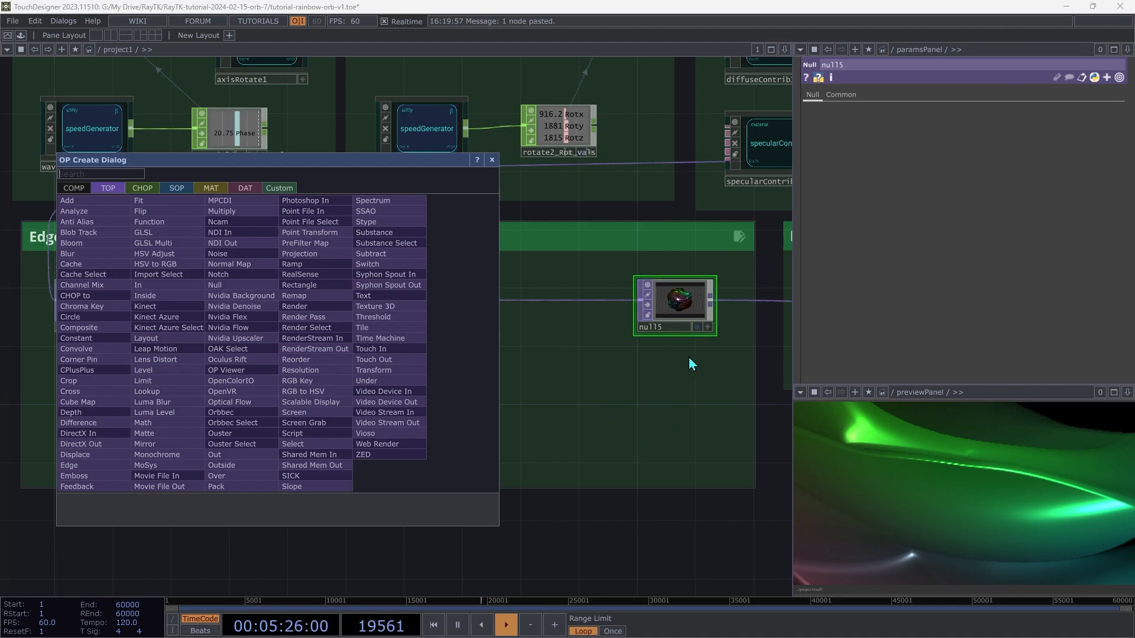
{"action": "key", "text": "Escape"}
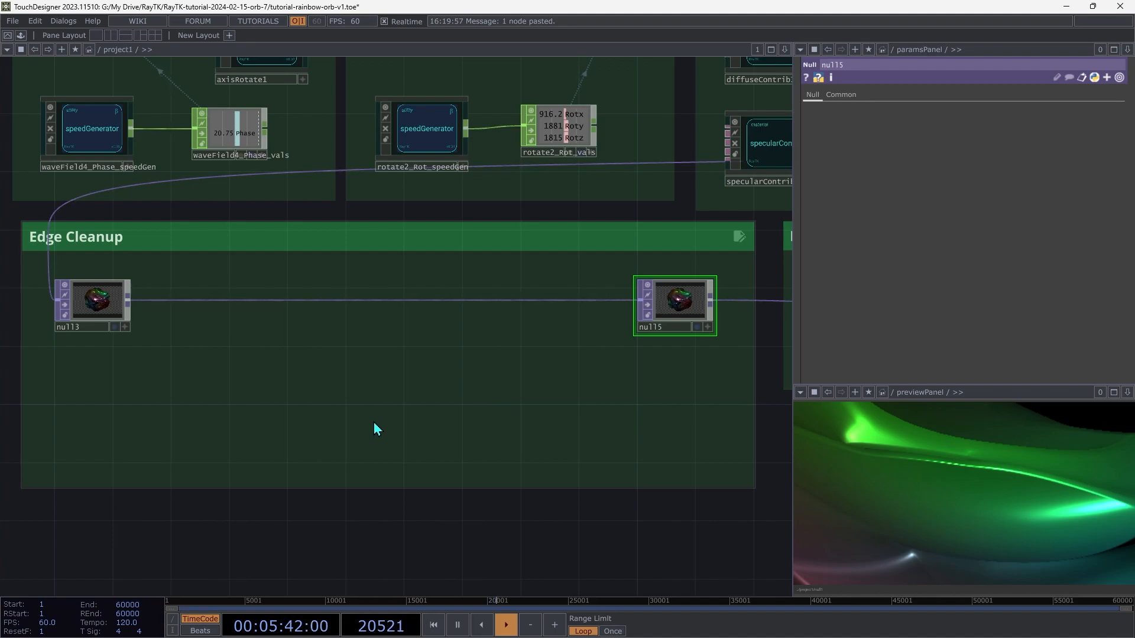
- Add a render select for the Normal output buffer of raymarchRender3D and place it below null3 in Edge Cleanup
{"action": "scroll", "coordinate": [377, 429], "scroll_direction": "down", "scroll_amount": 5}
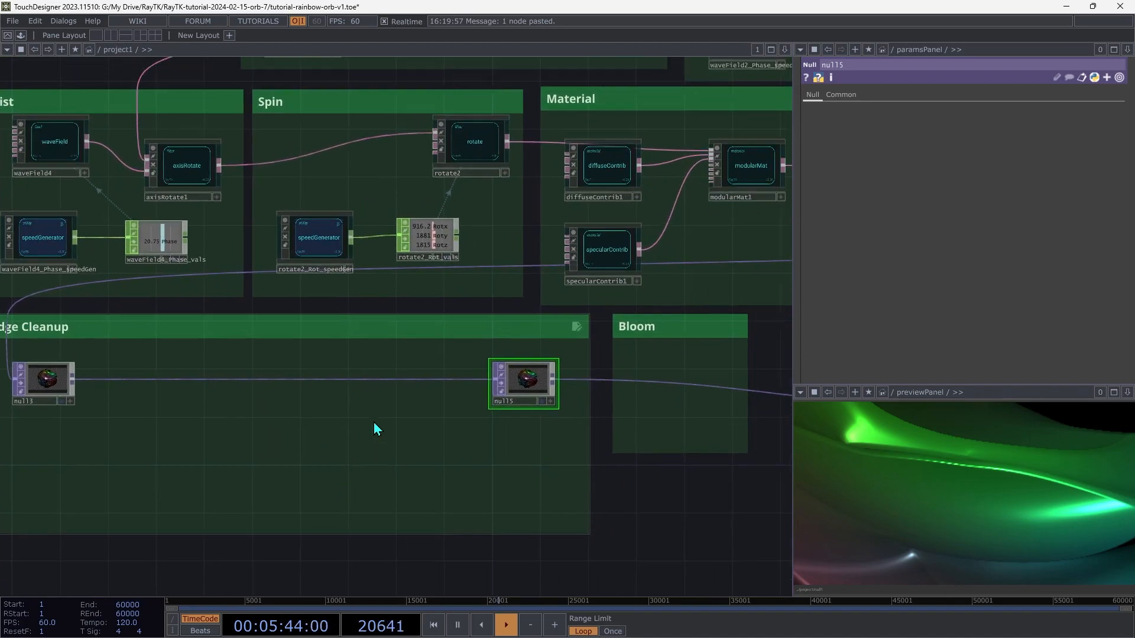
{"action": "scroll", "coordinate": [374, 422], "scroll_direction": "down", "scroll_amount": 2}
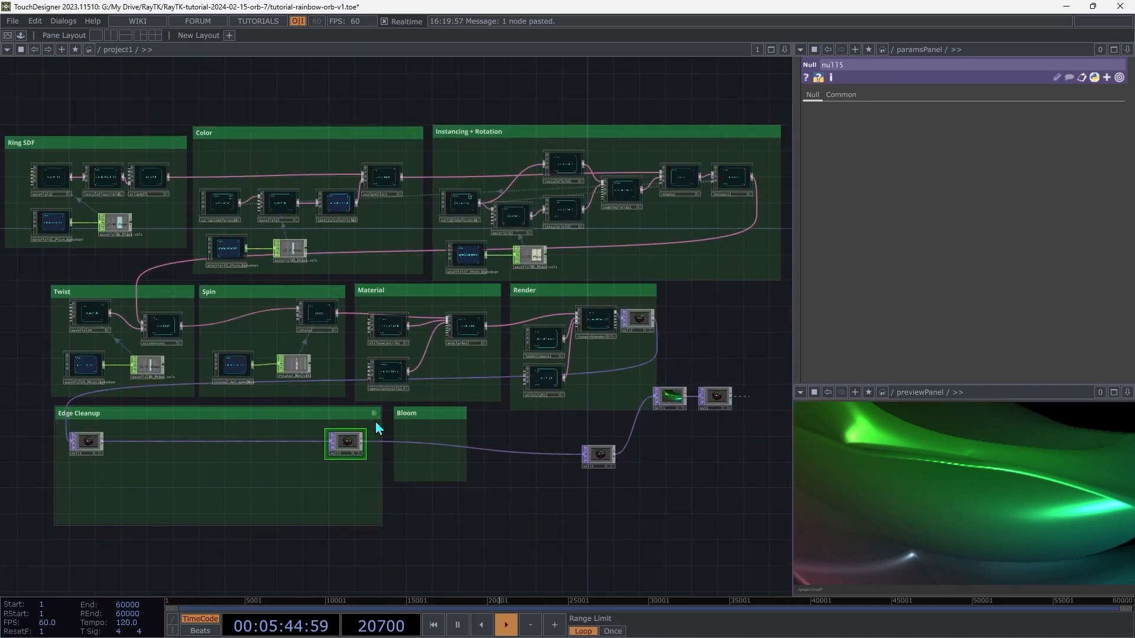
{"action": "left_click", "coordinate": [600, 322]}
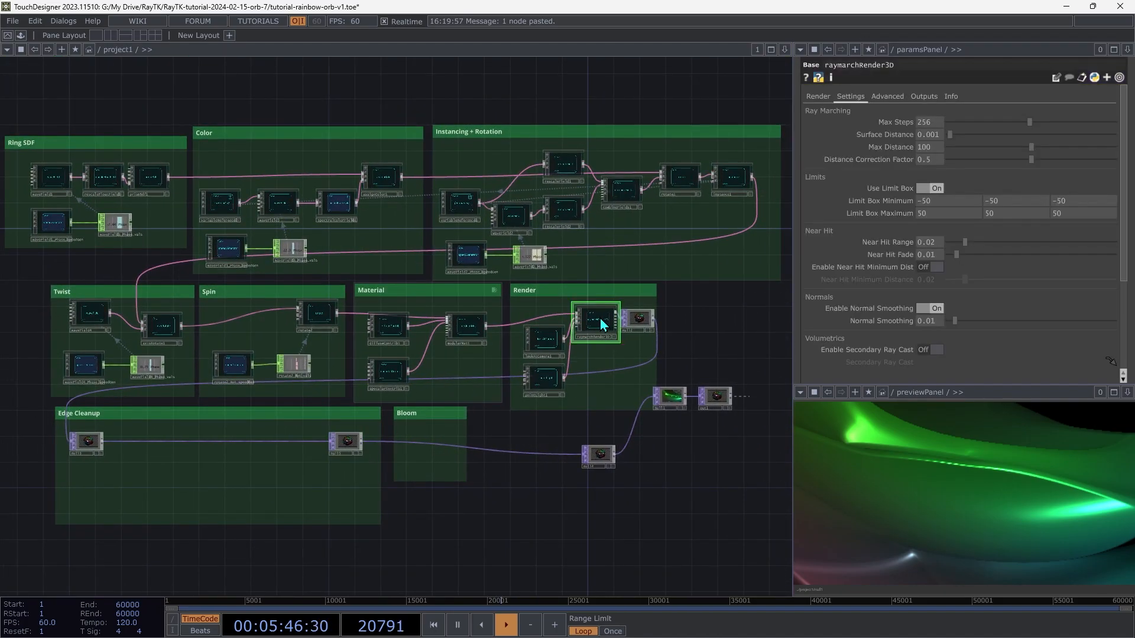
{"action": "right_click", "coordinate": [229, 470]}
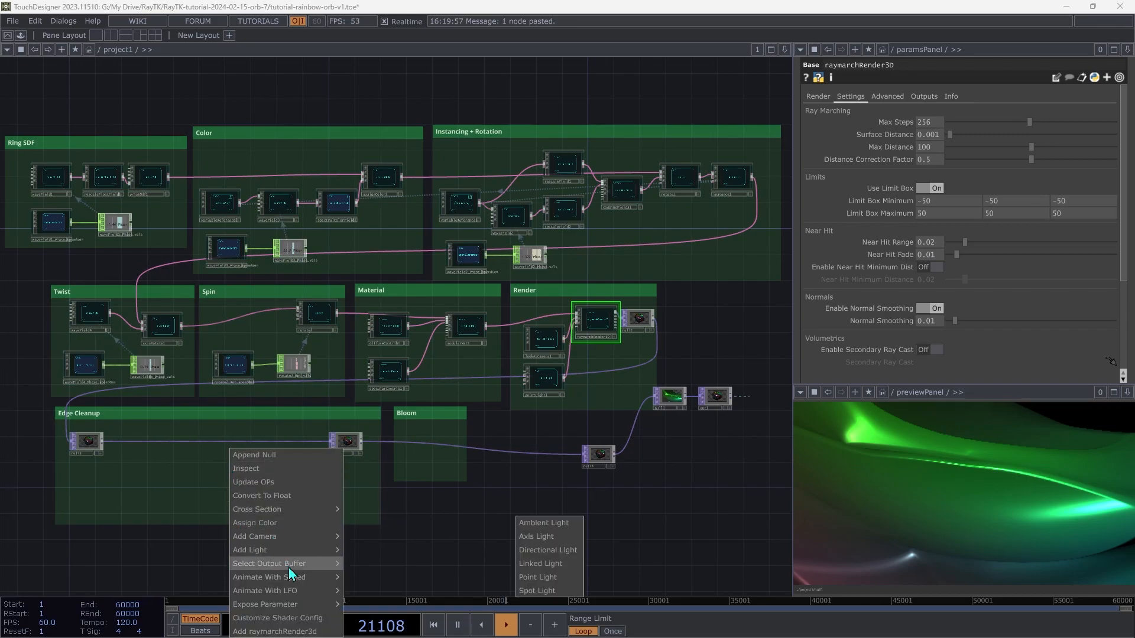
{"action": "mouse_move", "coordinate": [288, 567]}
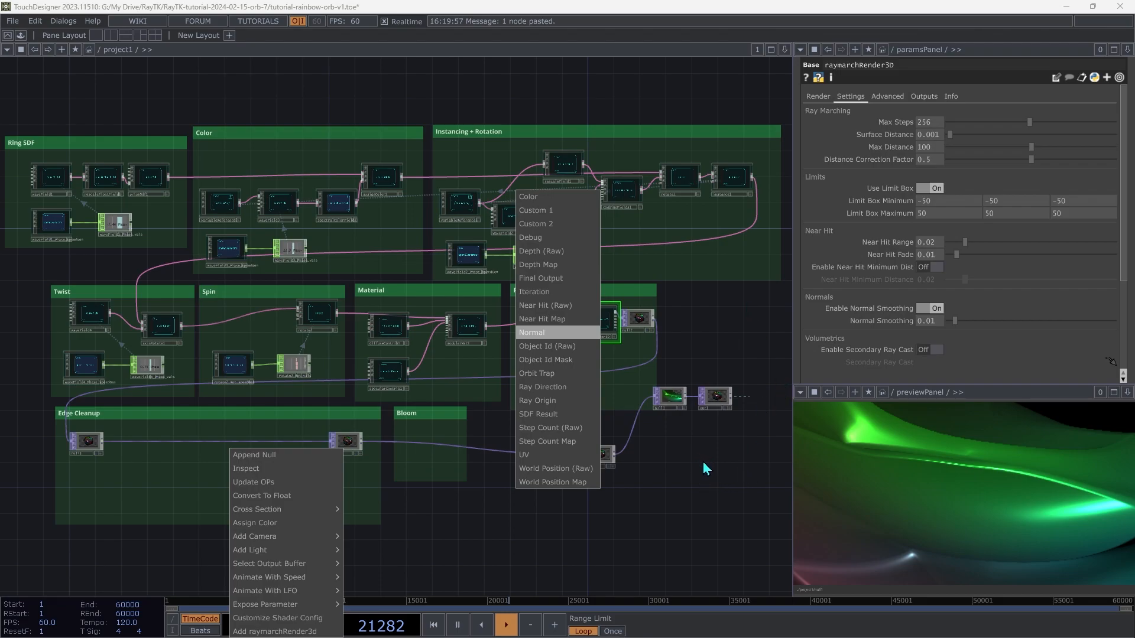
{"action": "left_click_drag", "start_coordinate": [668, 371], "coordinate": [79, 474]}
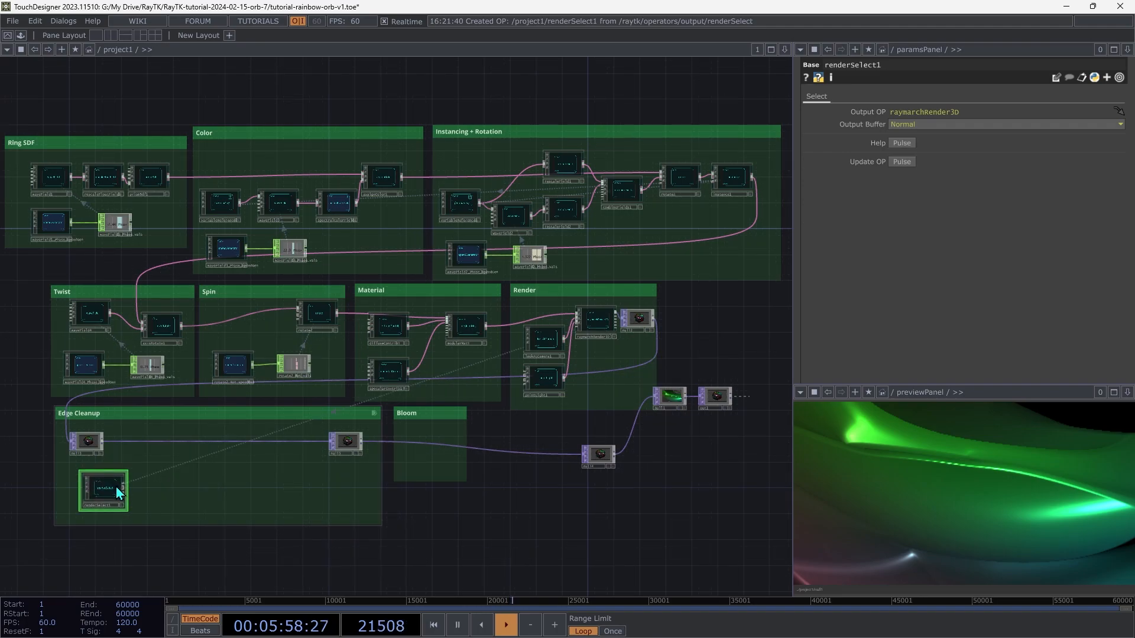
{"action": "scroll", "coordinate": [118, 493], "scroll_direction": "up", "scroll_amount": 5}
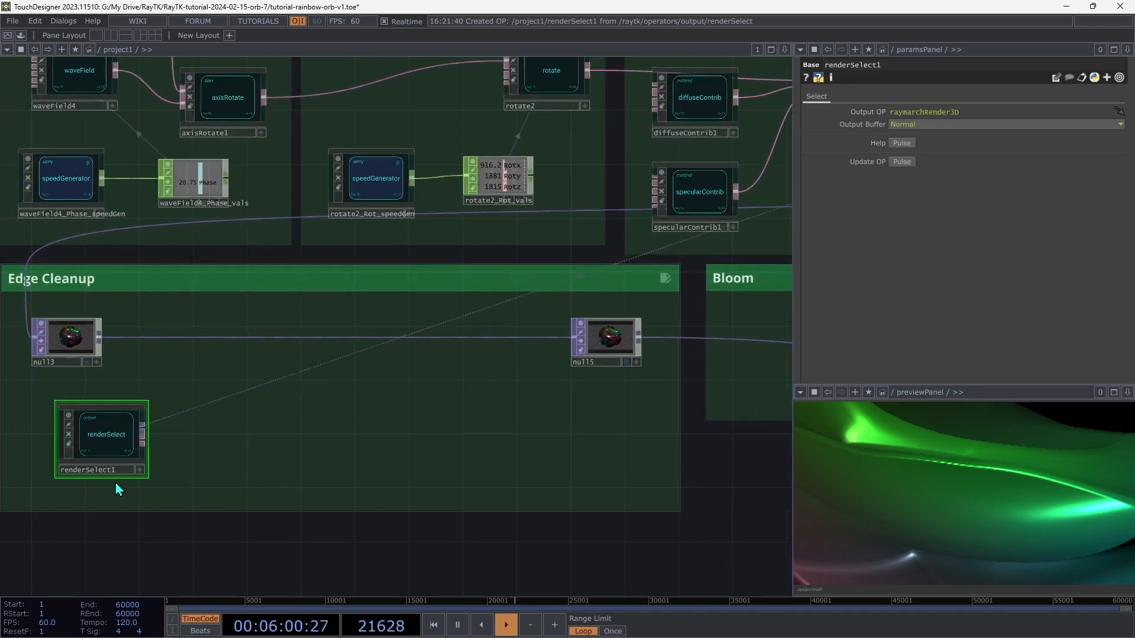
{"action": "scroll", "coordinate": [117, 485], "scroll_direction": "up", "scroll_amount": 1}
{"action": "left_click_drag", "start_coordinate": [116, 485], "coordinate": [150, 456]}
- Connect a Null TOP to the output of renderSelect1 and show it in the preview
{"action": "left_click", "coordinate": [176, 397]}
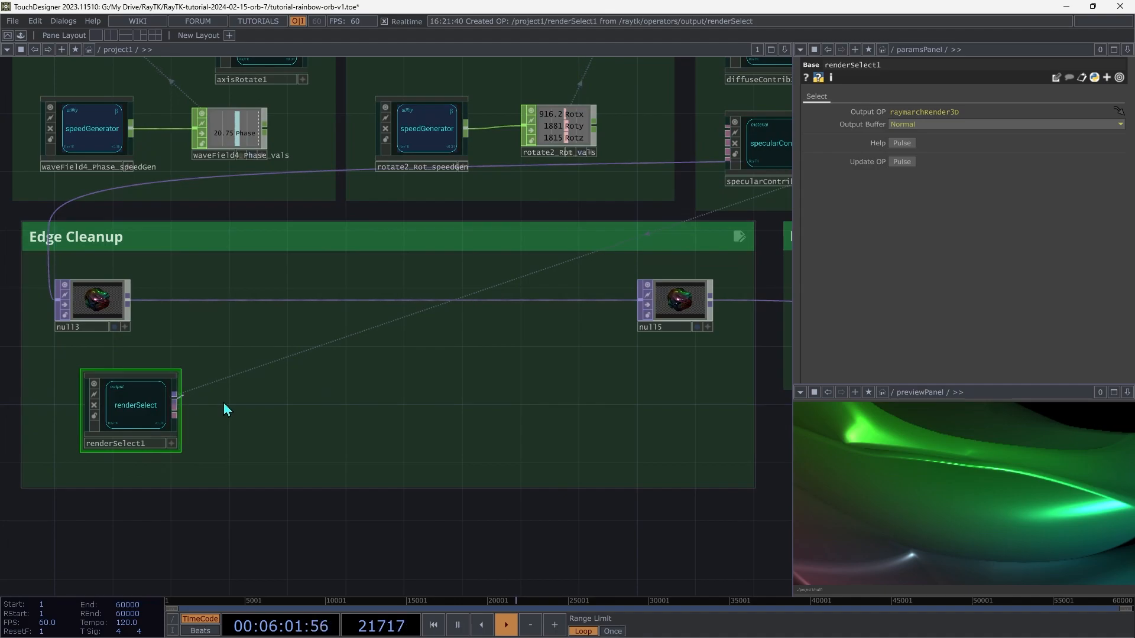
{"action": "left_click", "coordinate": [283, 392]}
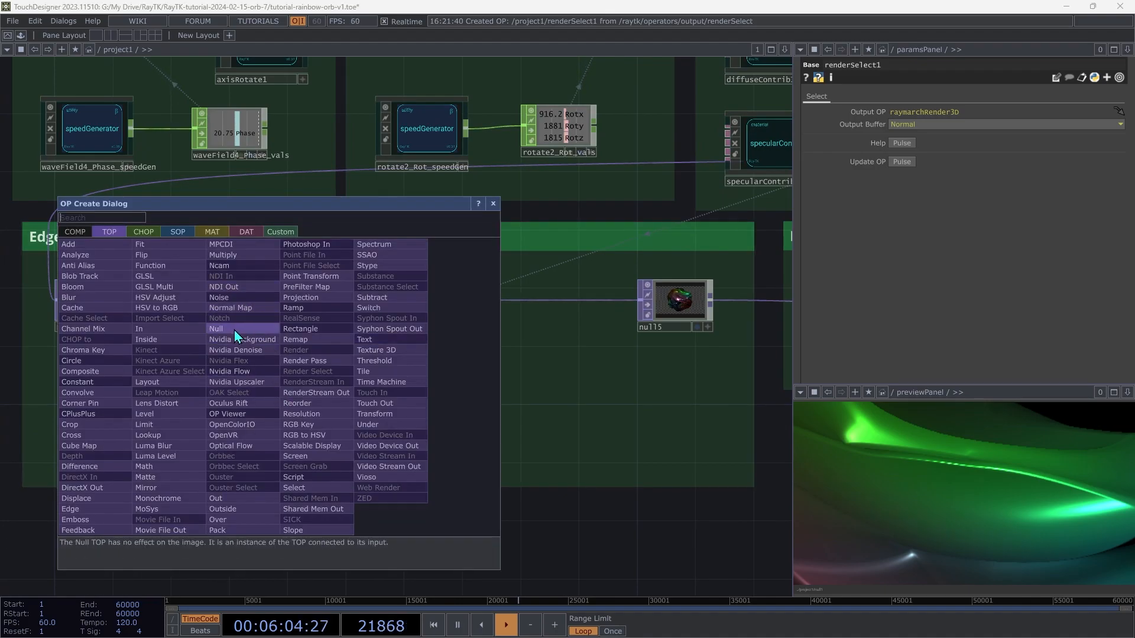
{"action": "left_click", "coordinate": [234, 330]}
{"action": "left_click", "coordinate": [296, 414]}
{"action": "left_click_drag", "start_coordinate": [298, 409], "coordinate": [880, 516]}
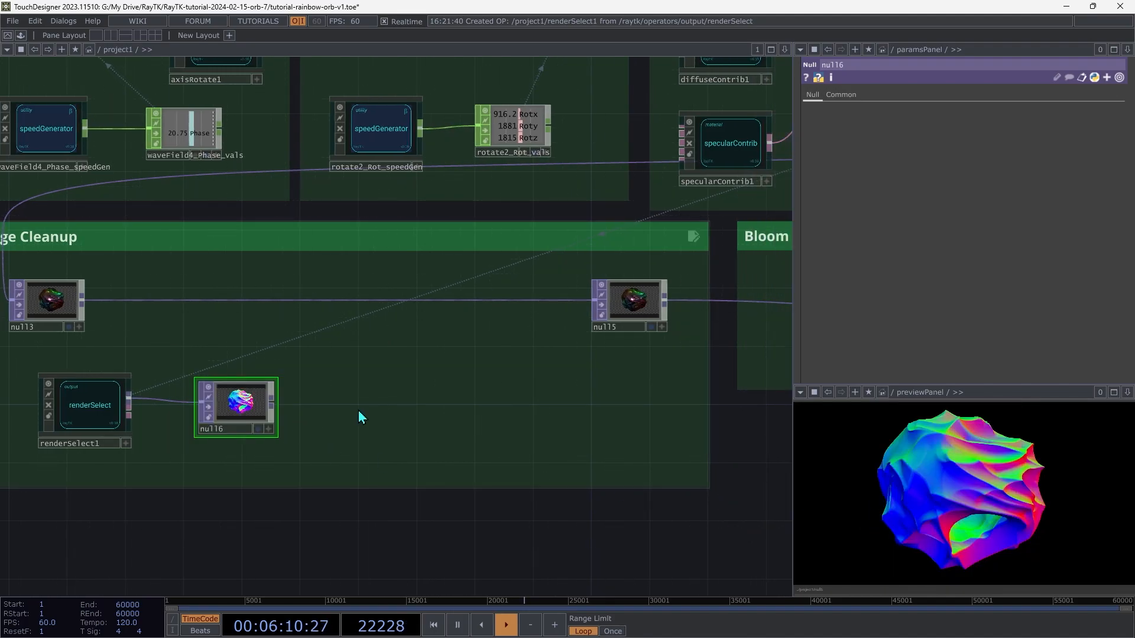
- Shift renderSelect1 and its Null closer together at the start of the Edge Cleanup section
{"action": "left_click_drag", "start_coordinate": [360, 410], "coordinate": [405, 410]}
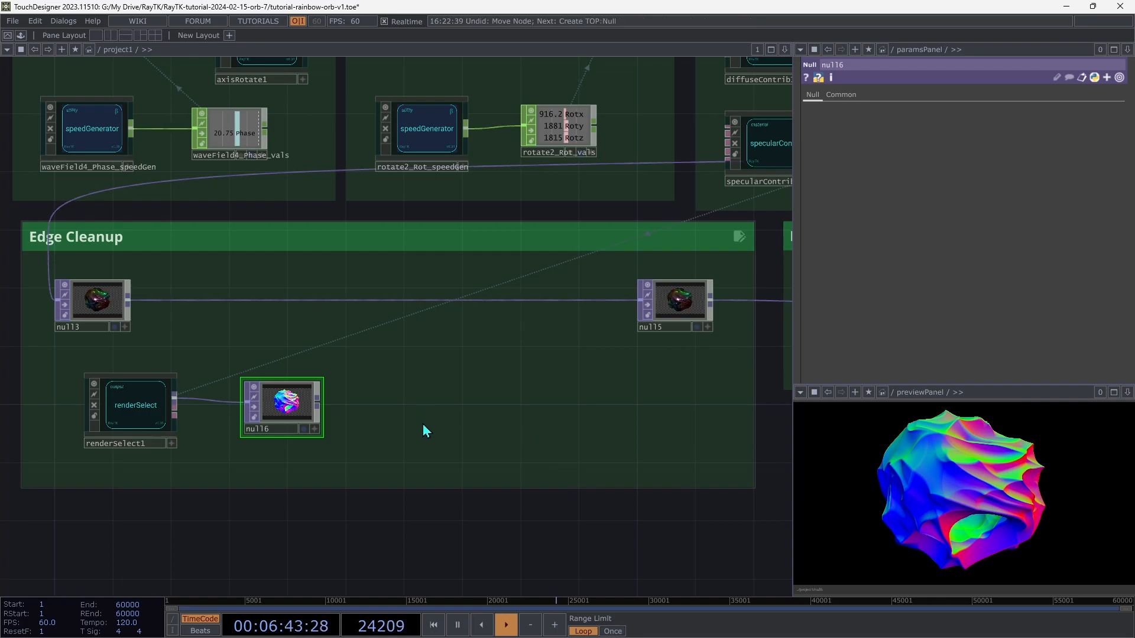
{"action": "left_click_drag", "start_coordinate": [409, 386], "coordinate": [82, 450]}
{"action": "left_click_drag", "start_coordinate": [245, 418], "coordinate": [193, 407]}
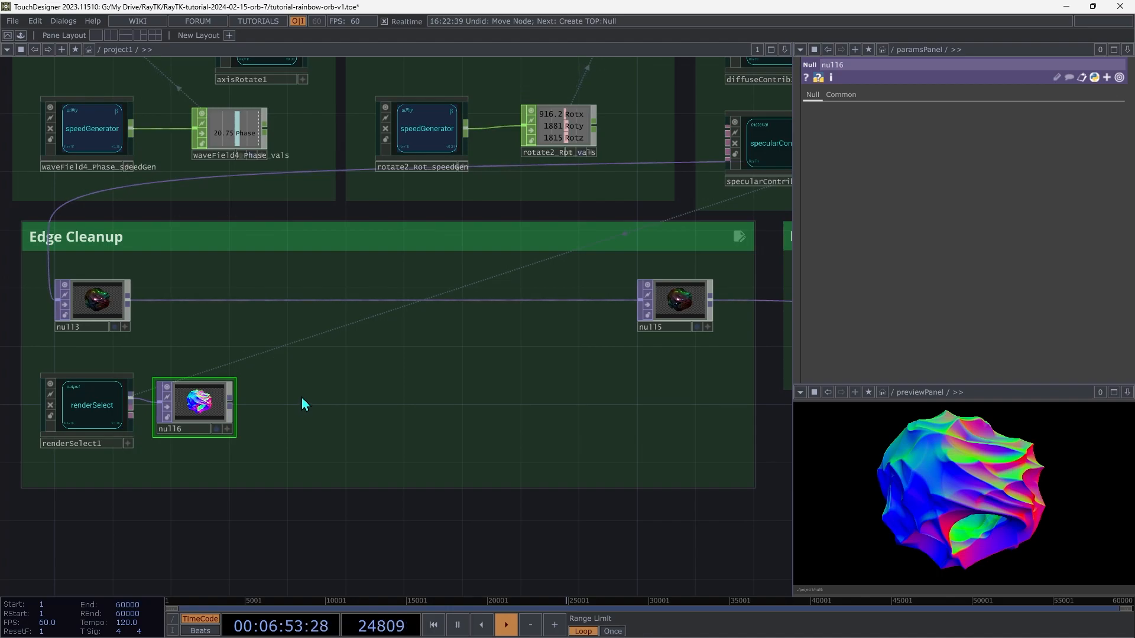
- Add an RGB to HSV TOP after null6 to convert the normal buffer
{"action": "key", "text": "Tab"}
{"action": "type", "text": "r"}
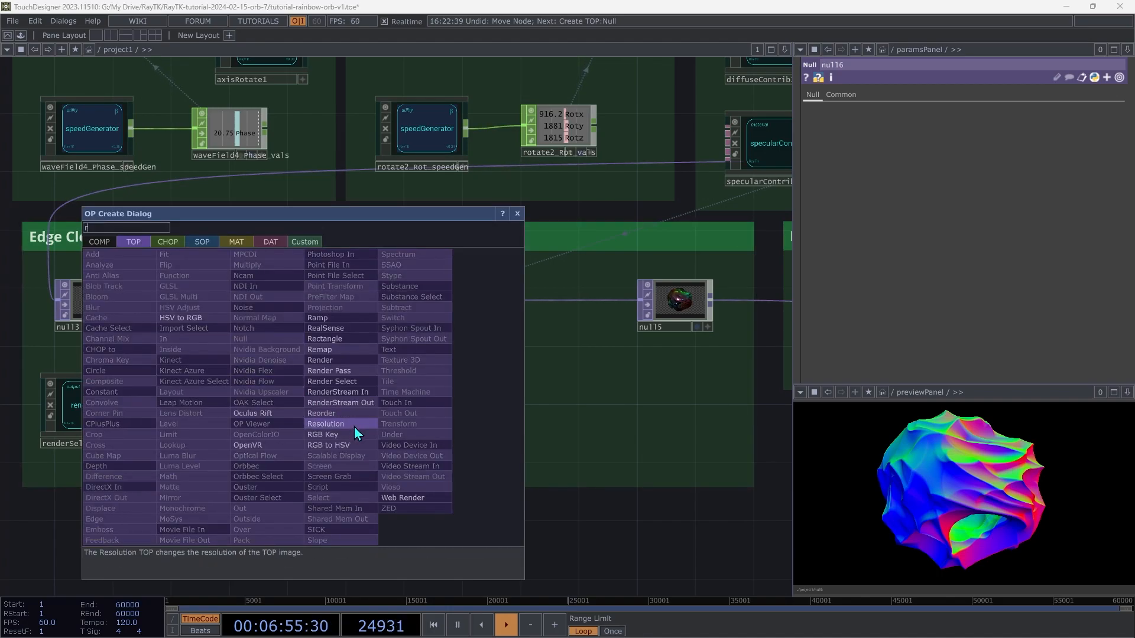
{"action": "left_click", "coordinate": [356, 445]}
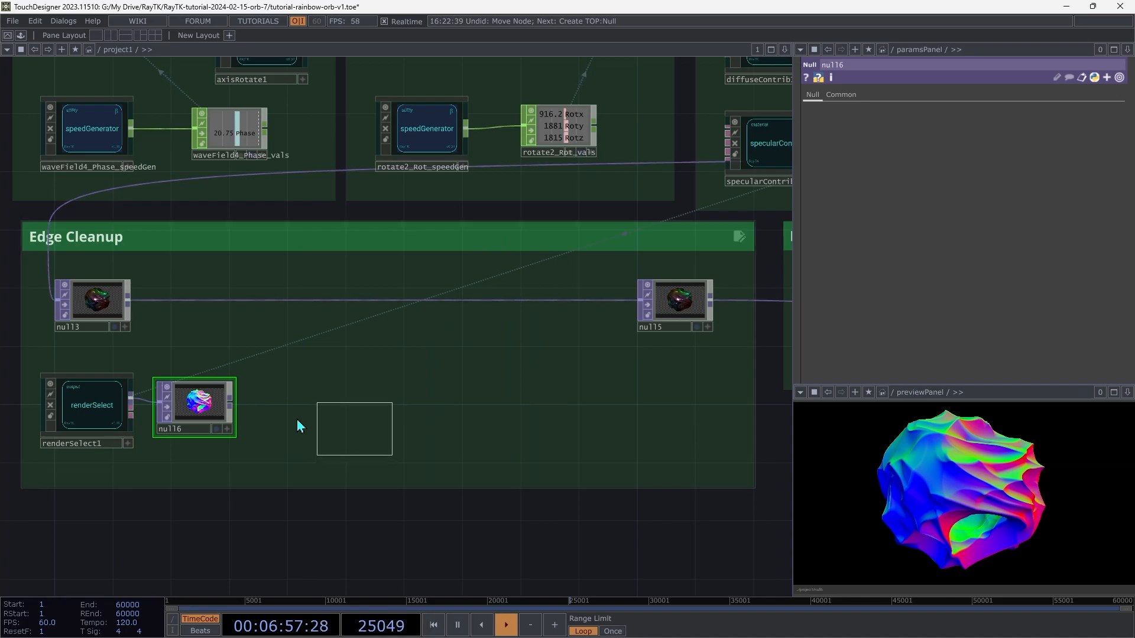
{"action": "left_click", "coordinate": [255, 409]}
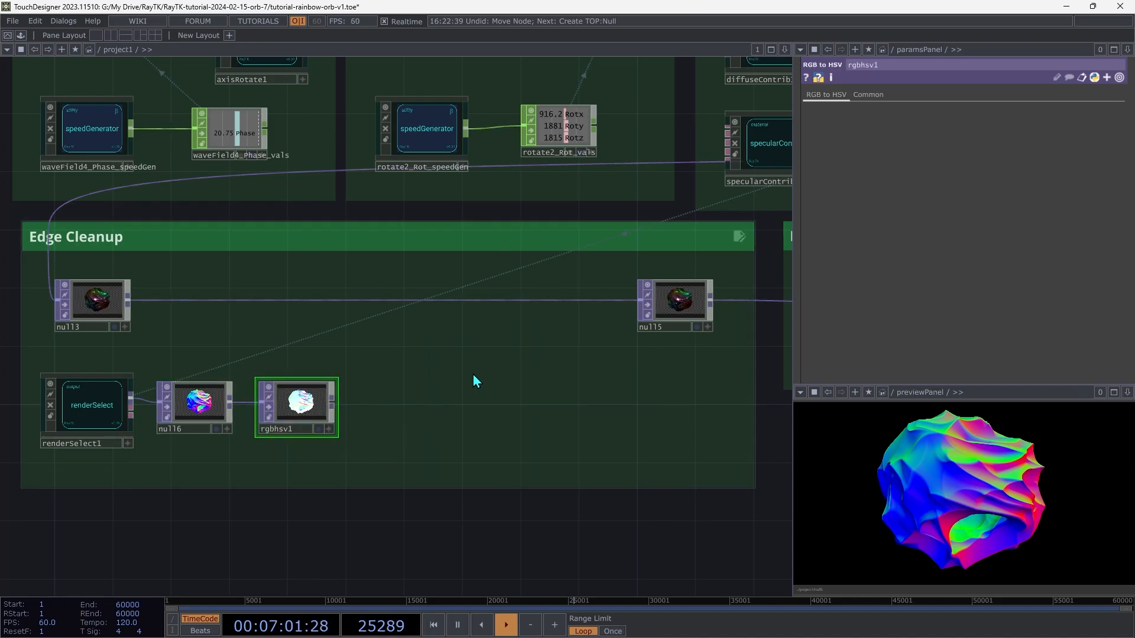
- Duplicate null6, feed the copy from rgbhsv1, show it in the preview, and place it further along the row
{"action": "left_click", "coordinate": [189, 411]}
{"action": "key", "text": "ctrl+c"}
{"action": "key", "text": "ctrl+v"}
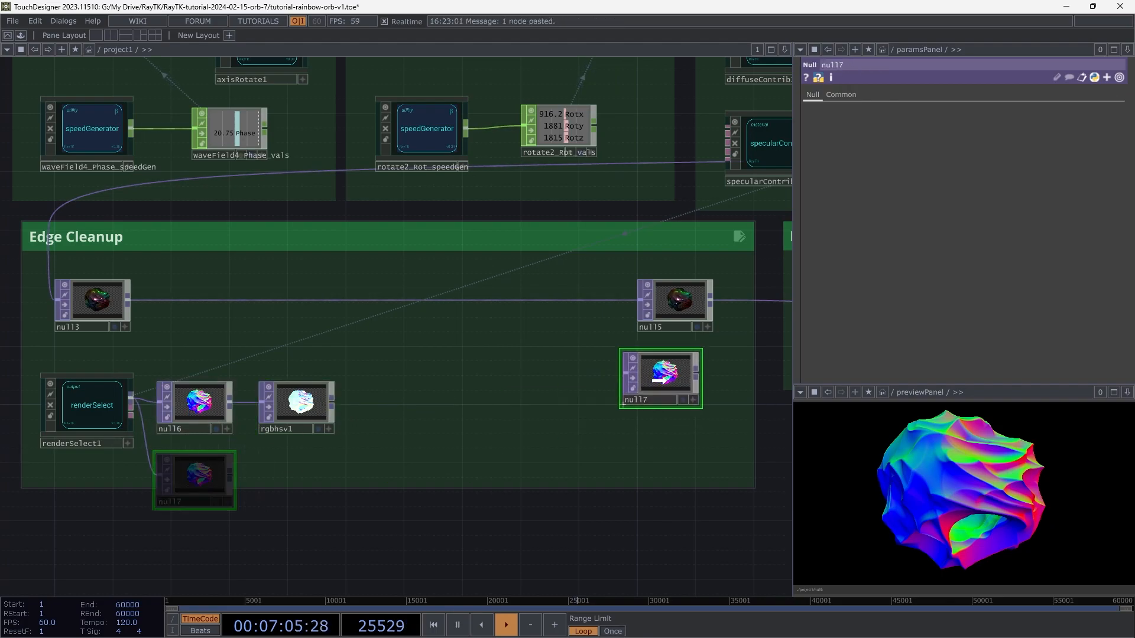
{"action": "left_click", "coordinate": [596, 412]}
{"action": "left_click_drag", "start_coordinate": [593, 408], "coordinate": [332, 404]}
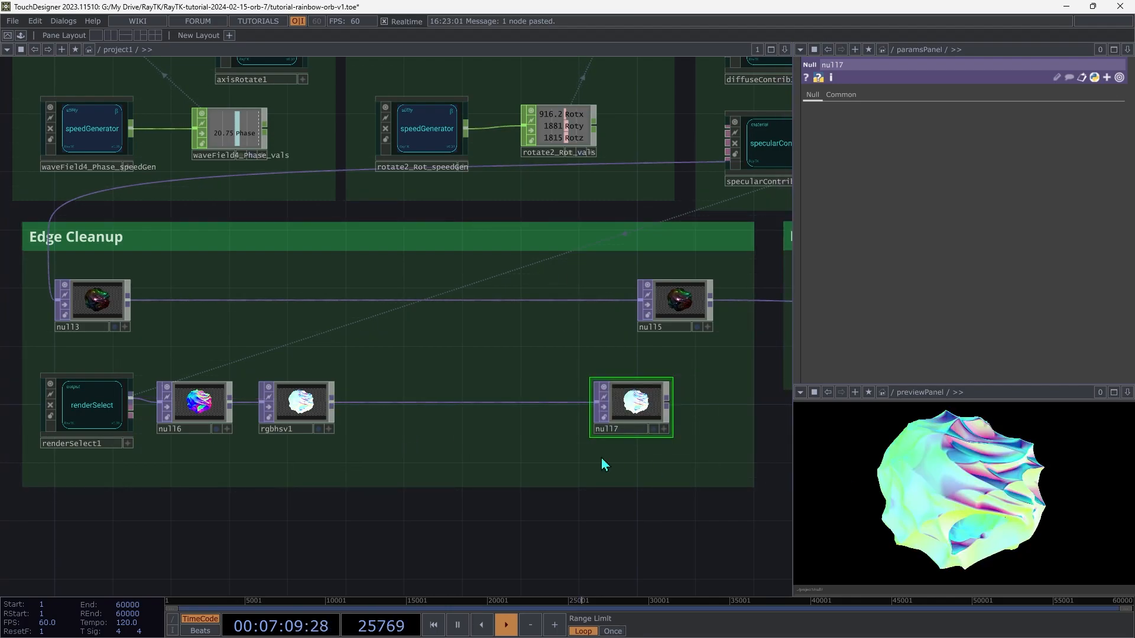
{"action": "left_click_drag", "start_coordinate": [636, 407], "coordinate": [563, 408]}
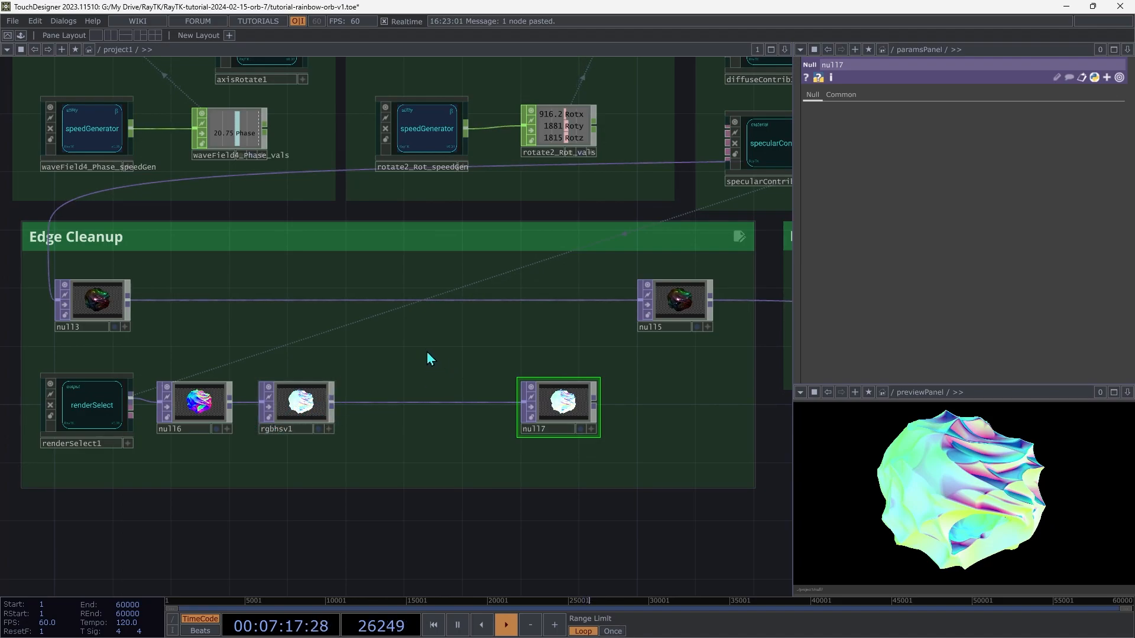
- Insert an Edge TOP between rgbhsv1 and null7 and set its Select channel to Red
{"action": "key", "text": "Tab"}
{"action": "type", "text": "ed"}
{"action": "left_click", "coordinate": [248, 477]}
{"action": "left_click", "coordinate": [400, 414]}
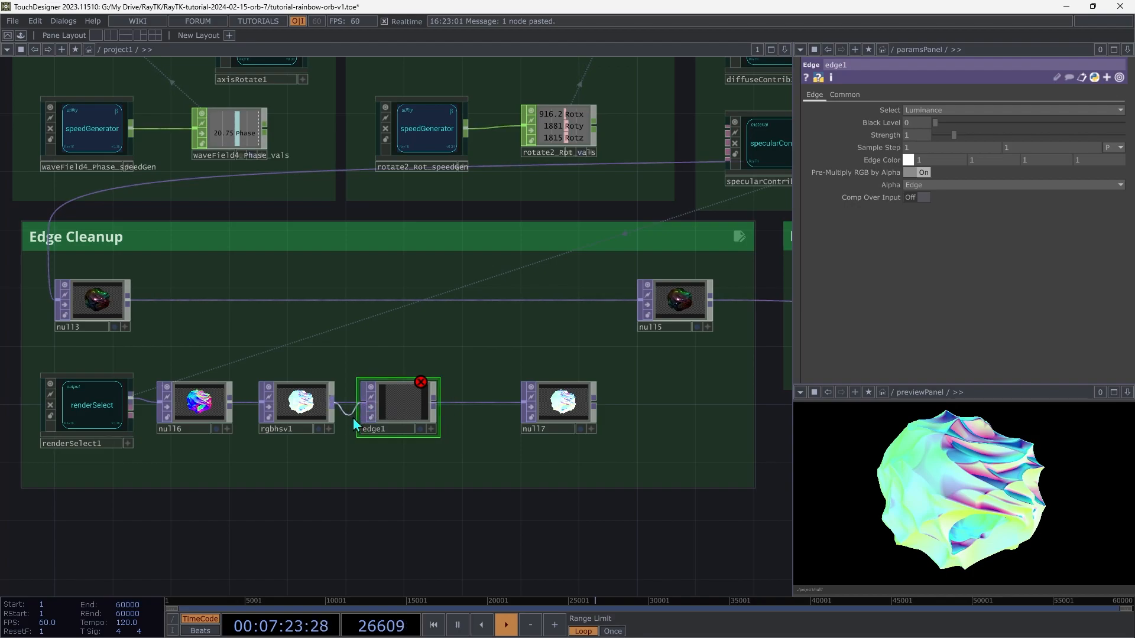
{"action": "left_click_drag", "start_coordinate": [529, 412], "coordinate": [435, 407]}
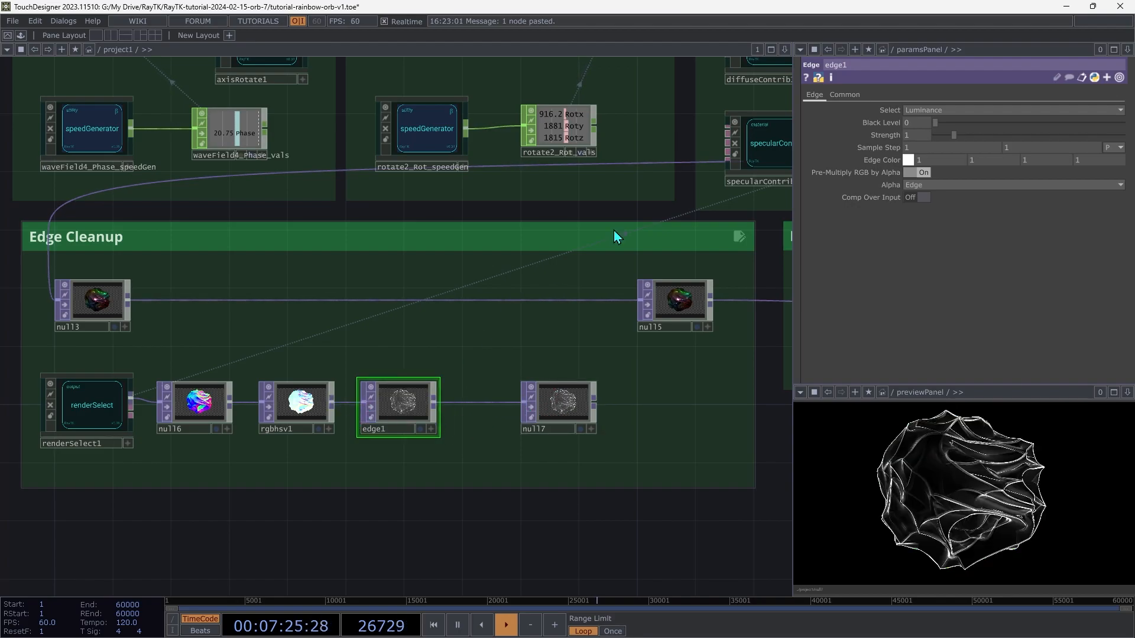
{"action": "left_click", "coordinate": [913, 111]}
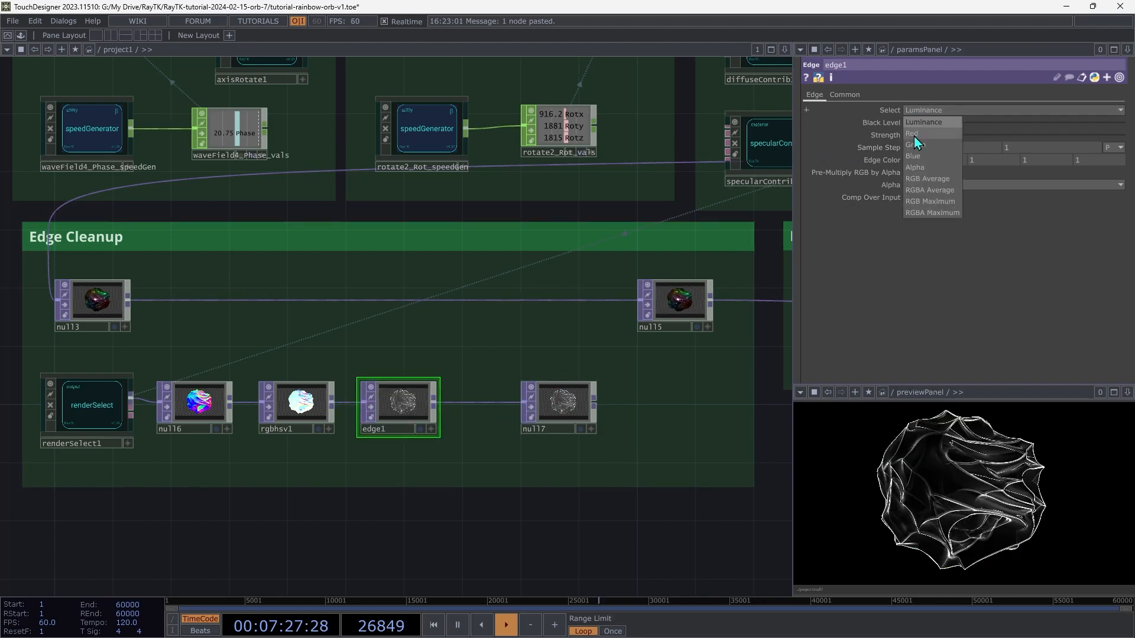
{"action": "left_click", "coordinate": [918, 137]}
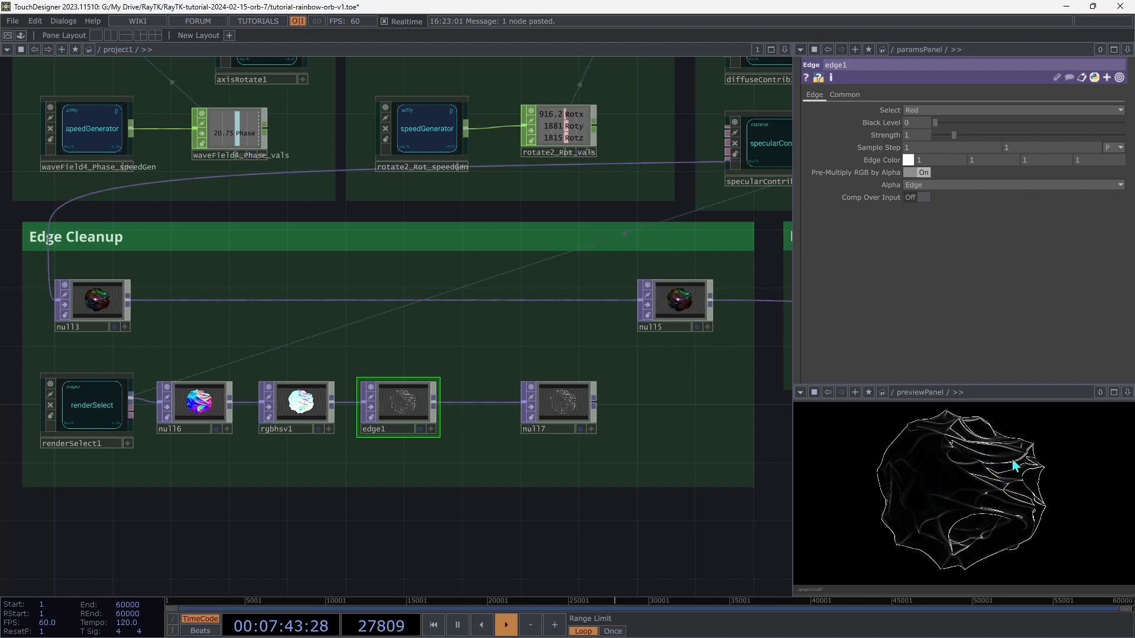
- Add a Luma Blur TOP in the Edge Cleanup section, feeding null3 into its first input and edge1 into its second
{"action": "middle_click_drag", "start_coordinate": [956, 494], "coordinate": [997, 487]}
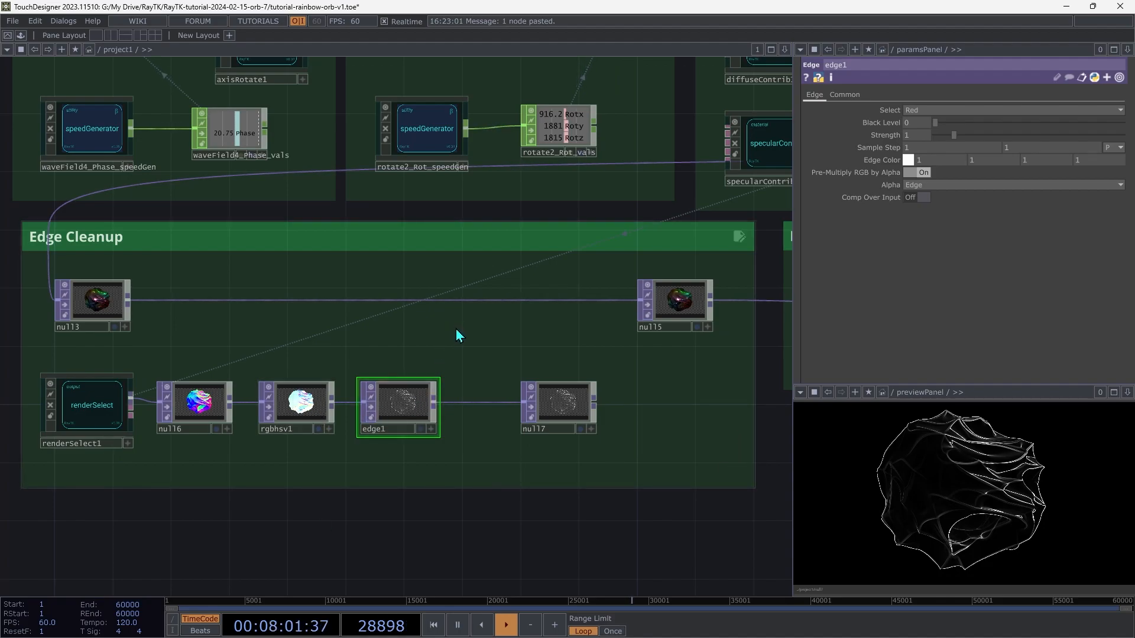
{"action": "key", "text": "Tab"}
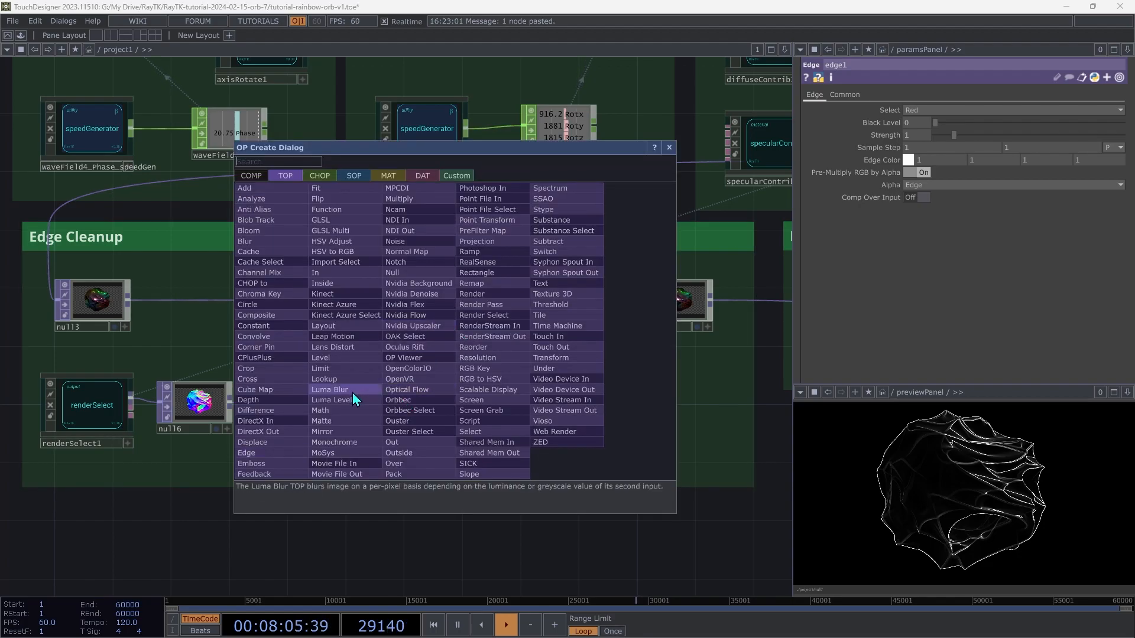
{"action": "left_click", "coordinate": [353, 392]}
{"action": "left_click", "coordinate": [464, 341]}
{"action": "left_click_drag", "start_coordinate": [438, 326], "coordinate": [136, 314]}
{"action": "left_click_drag", "start_coordinate": [438, 339], "coordinate": [465, 414]}
{"action": "left_click_drag", "start_coordinate": [464, 412], "coordinate": [465, 408]}
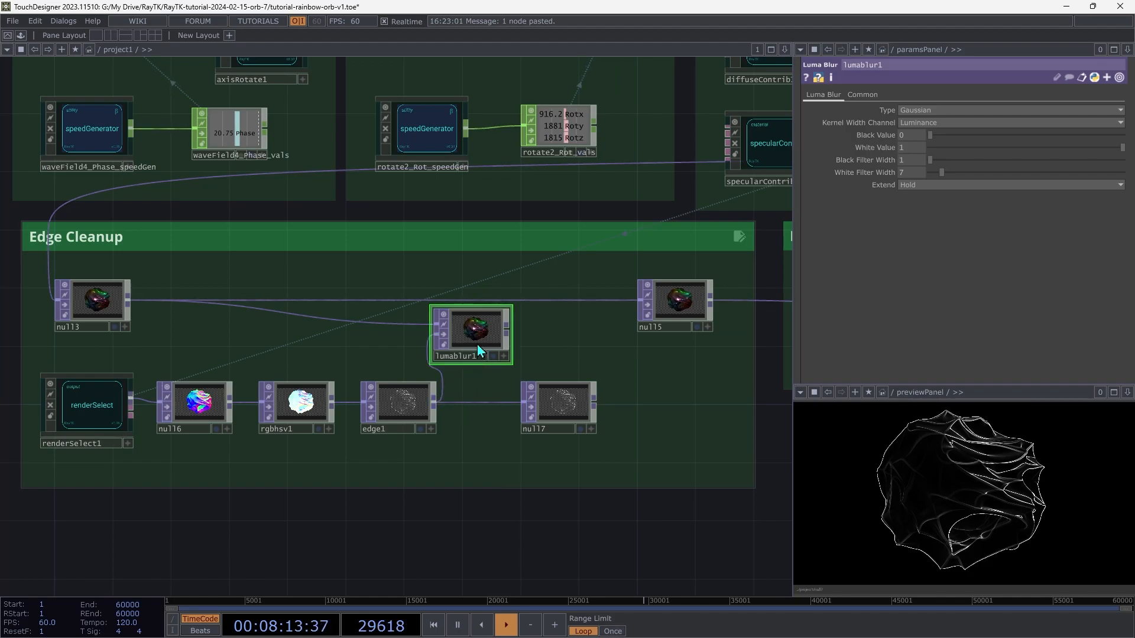
- Connect lumablur1's output to null5 and line it up in the row between null3 and null5
{"action": "left_click_drag", "start_coordinate": [508, 330], "coordinate": [631, 320]}
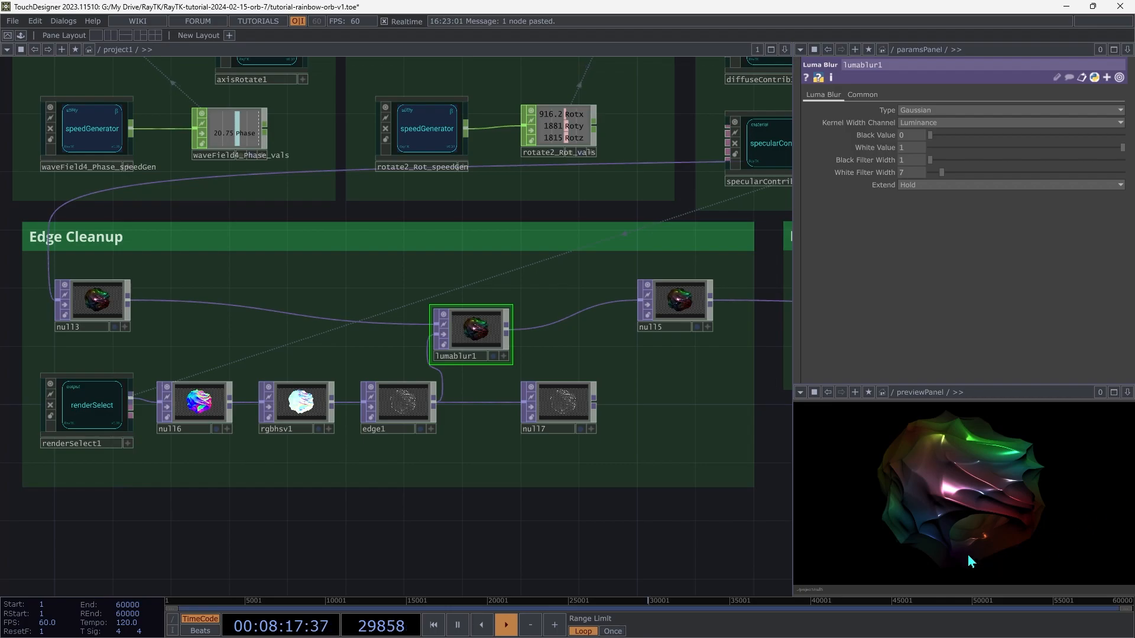
{"action": "middle_click_drag", "start_coordinate": [971, 509], "coordinate": [999, 376]}
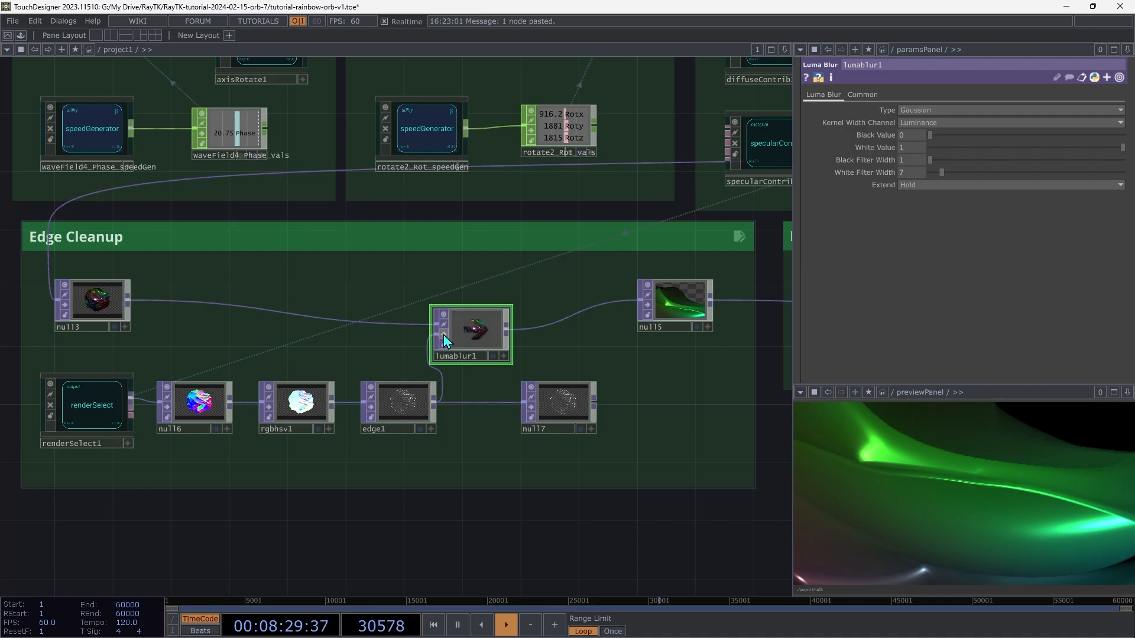
{"action": "left_click_drag", "start_coordinate": [445, 340], "coordinate": [559, 318]}
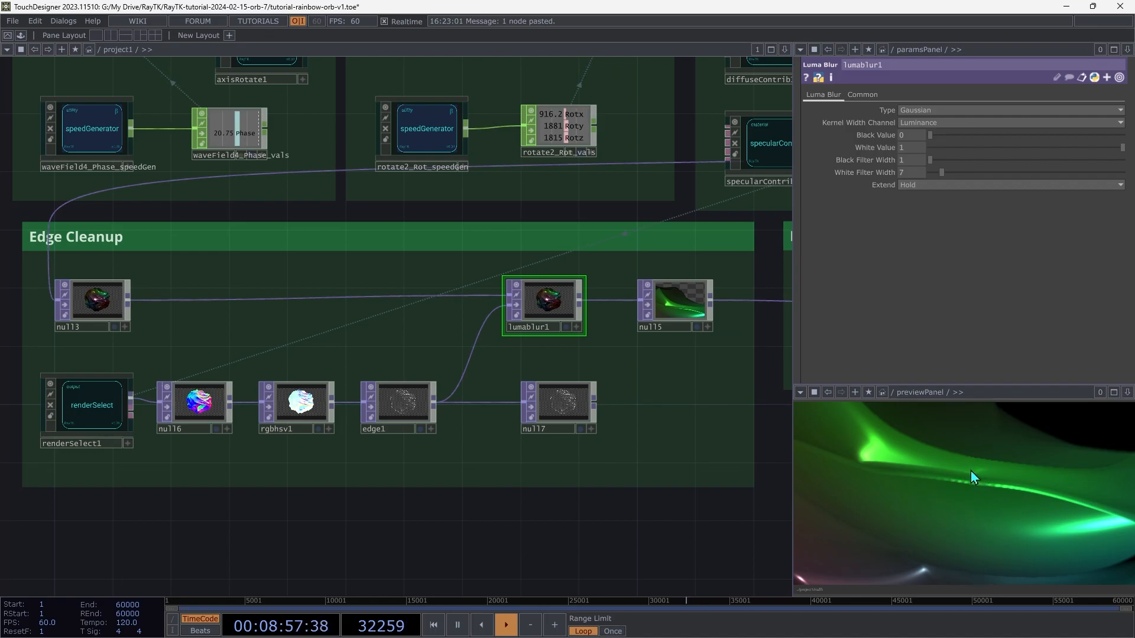
- Duplicate edge1, chain the copy between edge1 and null7, and feed the copy into lumablur1's second input
{"action": "left_click", "coordinate": [390, 399]}
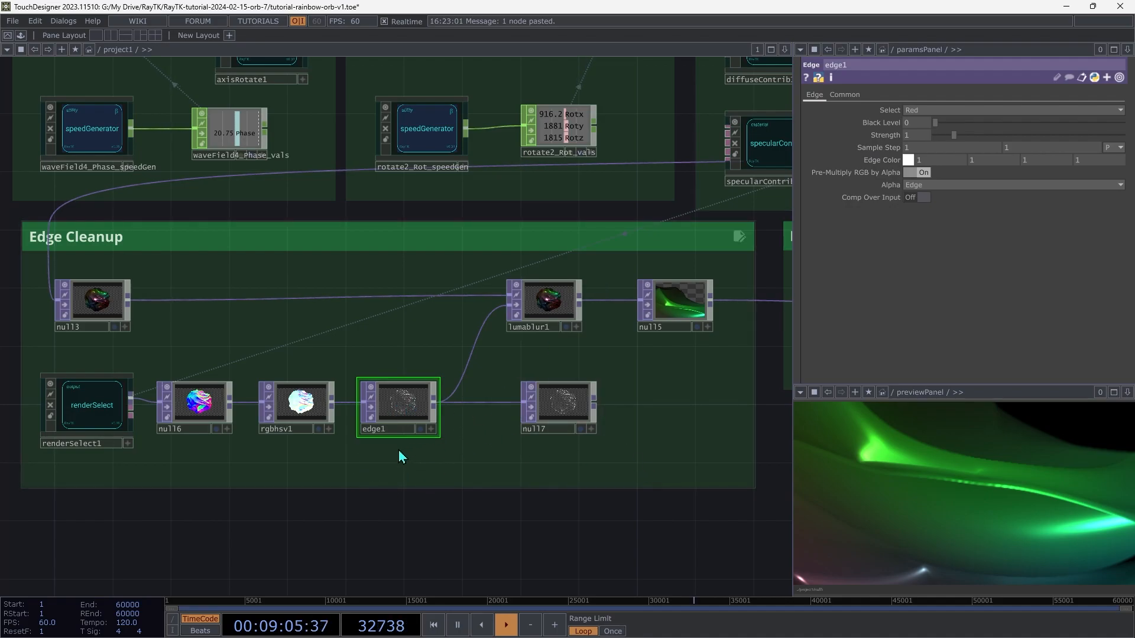
{"action": "key", "text": "ctrl+c"}
{"action": "key", "text": "ctrl+v"}
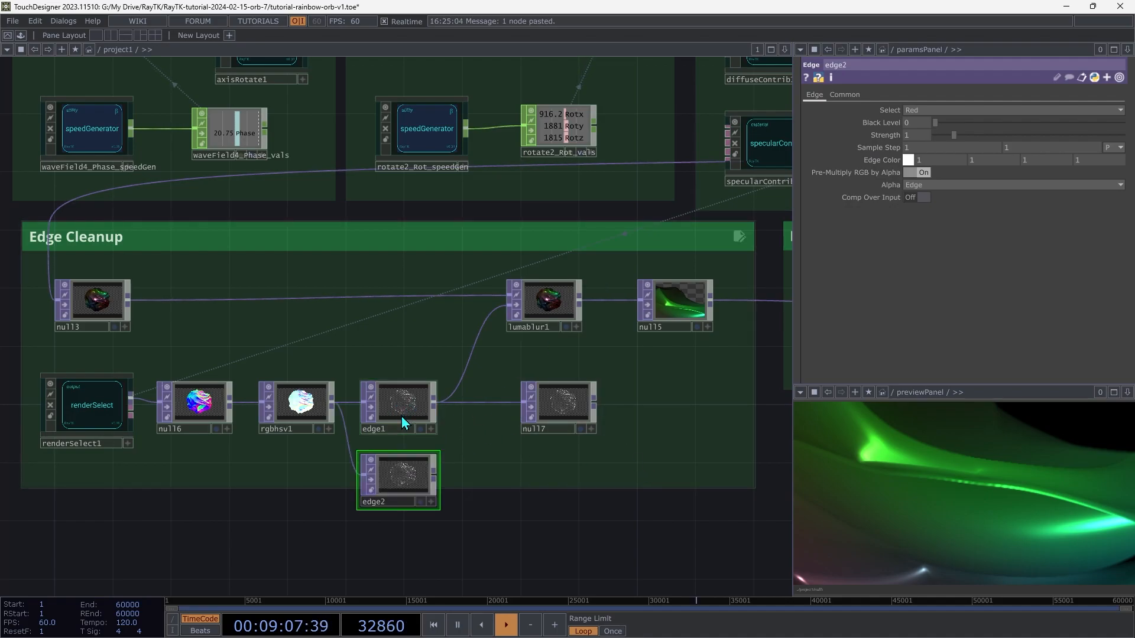
{"action": "left_click", "coordinate": [445, 438]}
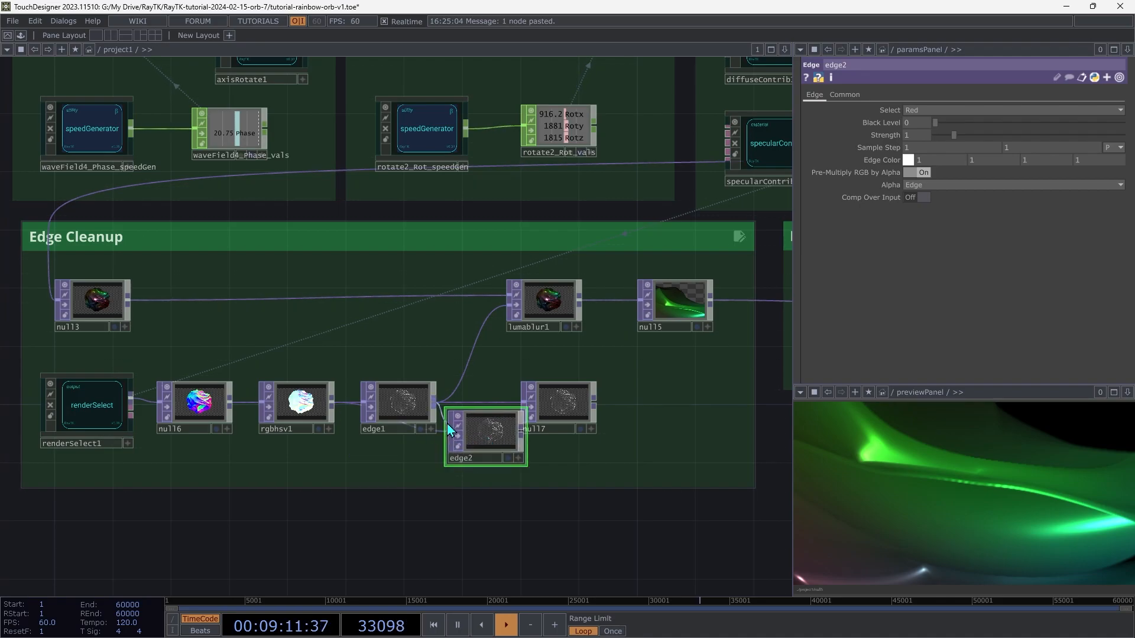
{"action": "left_click_drag", "start_coordinate": [435, 403], "coordinate": [451, 431]}
{"action": "left_click_drag", "start_coordinate": [522, 431], "coordinate": [510, 308]}
{"action": "left_click_drag", "start_coordinate": [555, 395], "coordinate": [584, 394]}
{"action": "left_click_drag", "start_coordinate": [462, 461], "coordinate": [476, 432]}
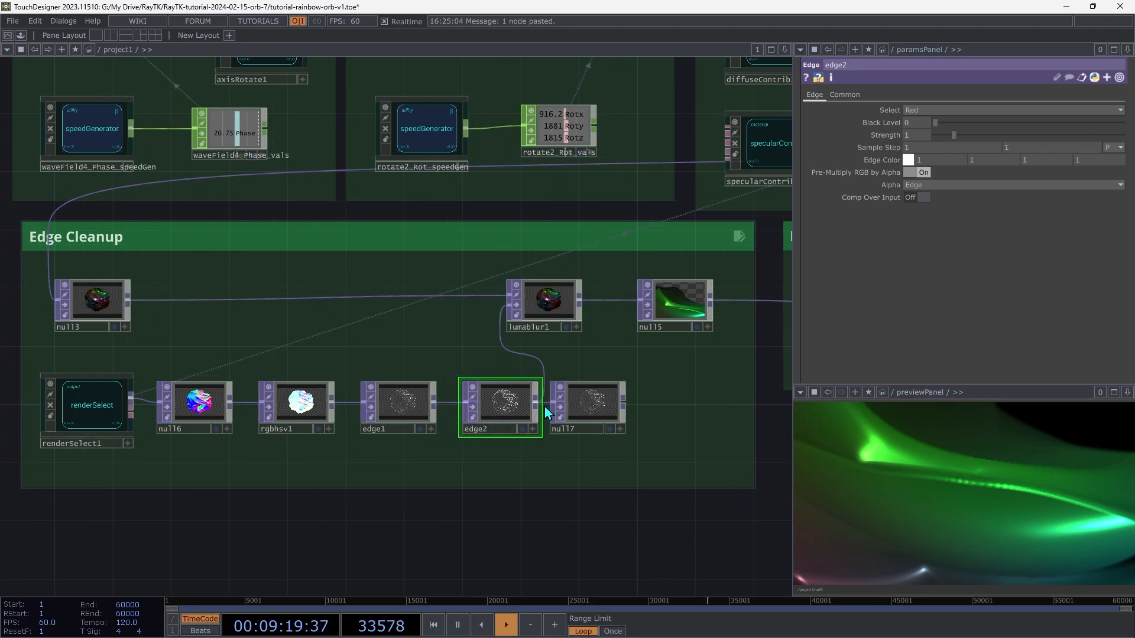
- Turn on Comp Over Input for edge2 and set lumablur1's White Filter Width to 12
{"action": "left_click", "coordinate": [917, 201]}
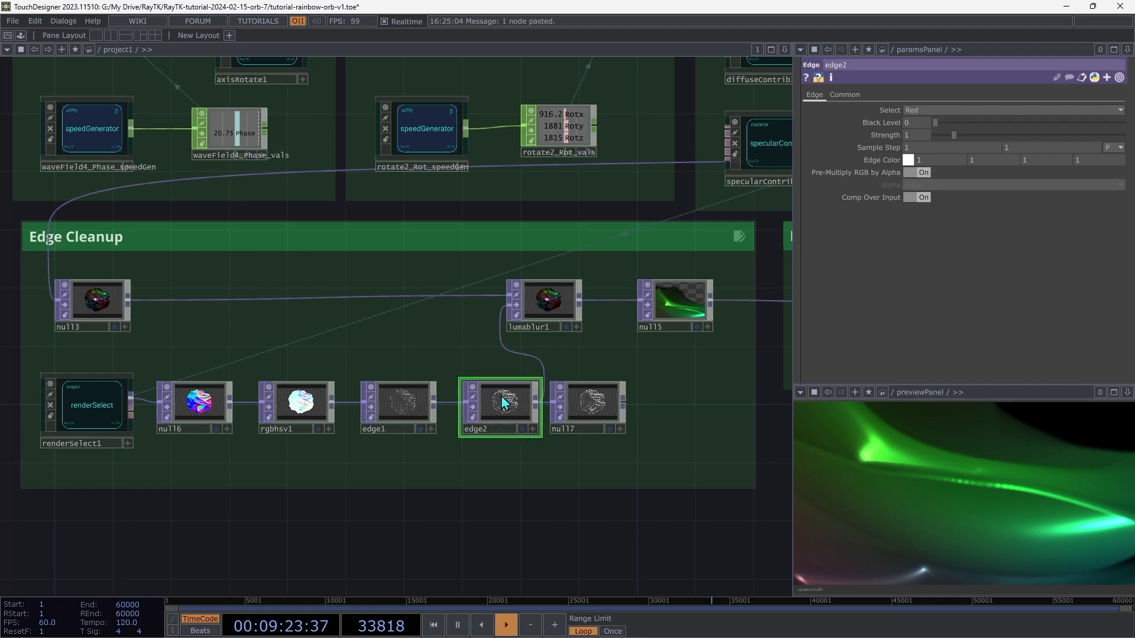
{"action": "left_click_drag", "start_coordinate": [494, 409], "coordinate": [482, 412]}
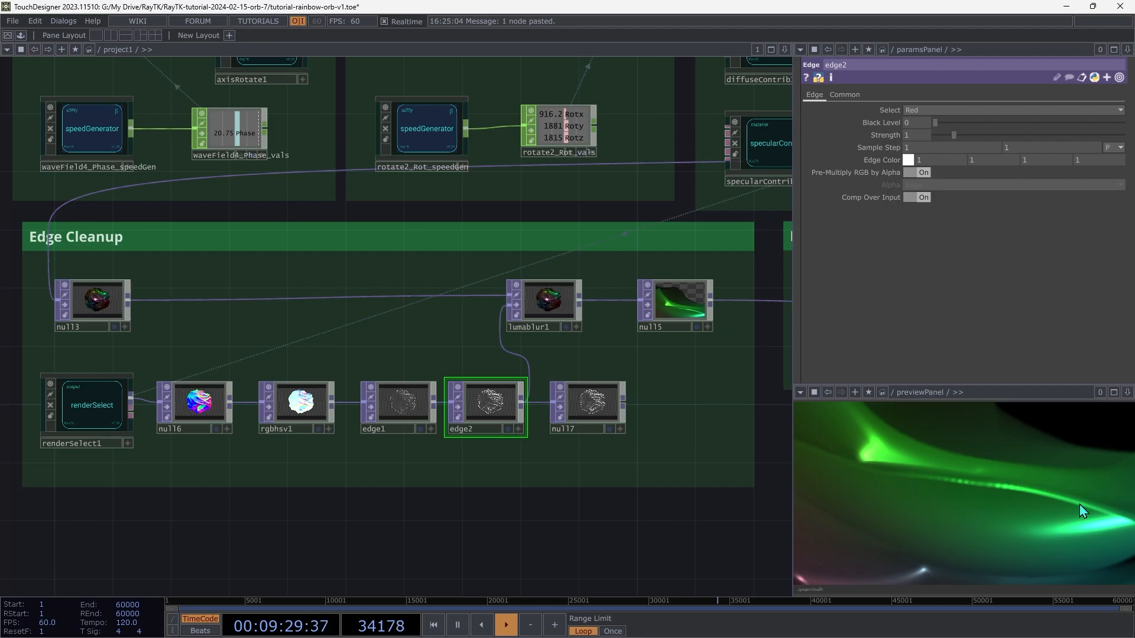
{"action": "left_click", "coordinate": [550, 303]}
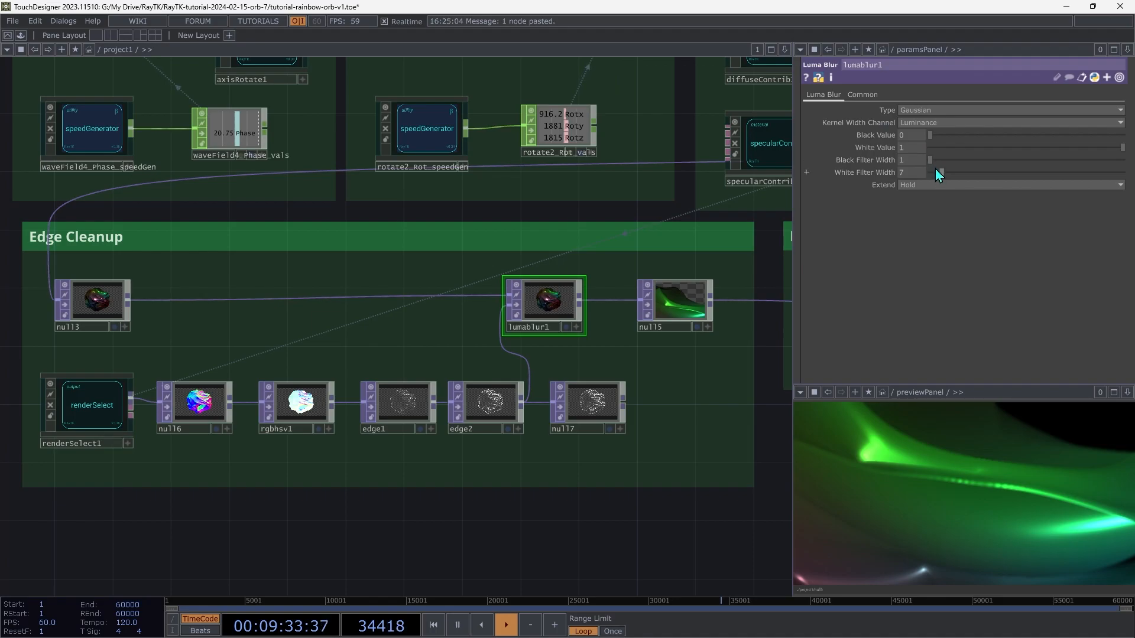
{"action": "mouse_move", "coordinate": [946, 175]}
{"action": "left_mouse_down"}
{"action": "mouse_move", "coordinate": [955, 176]}
{"action": "mouse_move", "coordinate": [946, 184]}
{"action": "left_mouse_up"}
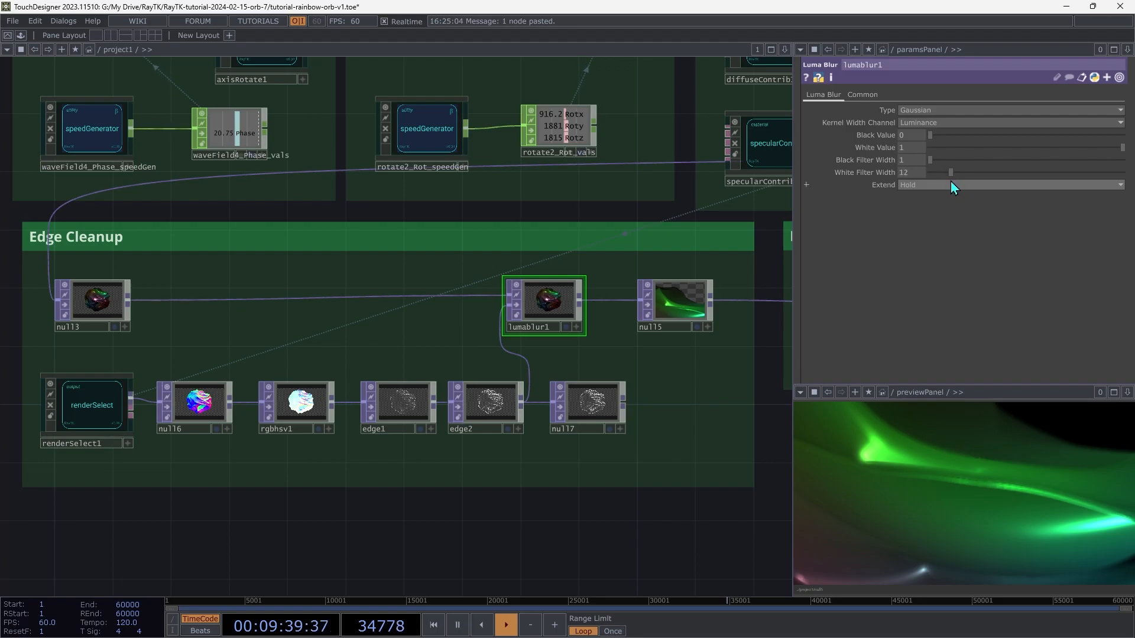
{"action": "left_click_drag", "start_coordinate": [951, 181], "coordinate": [954, 179]}
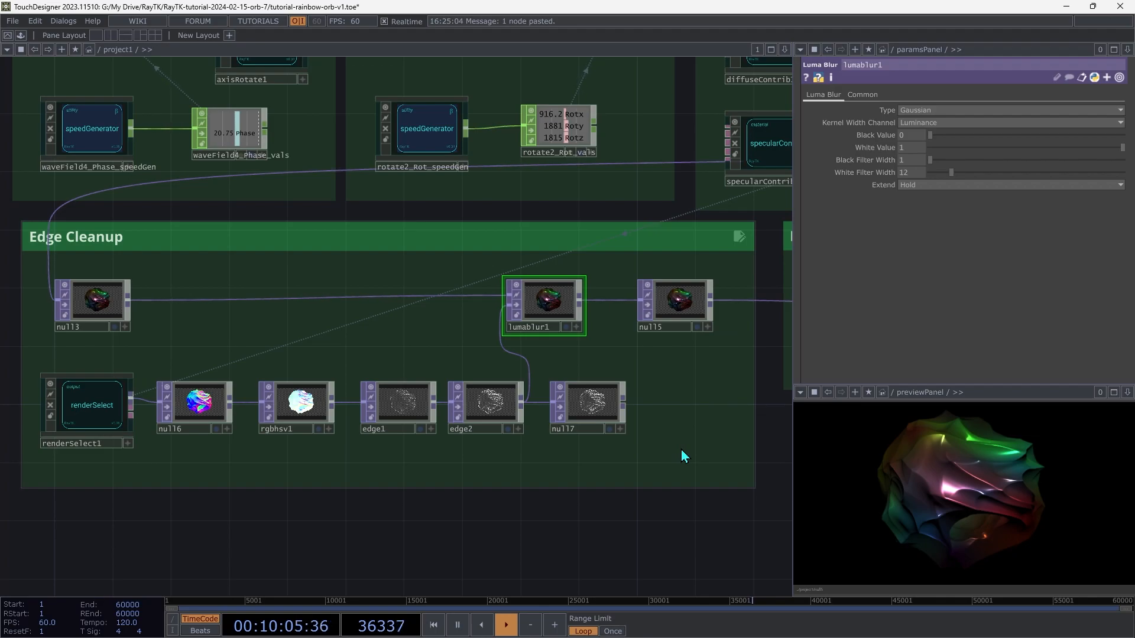
- Insert a Bloom TOP between null5 and null4 inside the Bloom section, aligned with null5
{"action": "left_click_drag", "start_coordinate": [681, 450], "coordinate": [265, 478]}
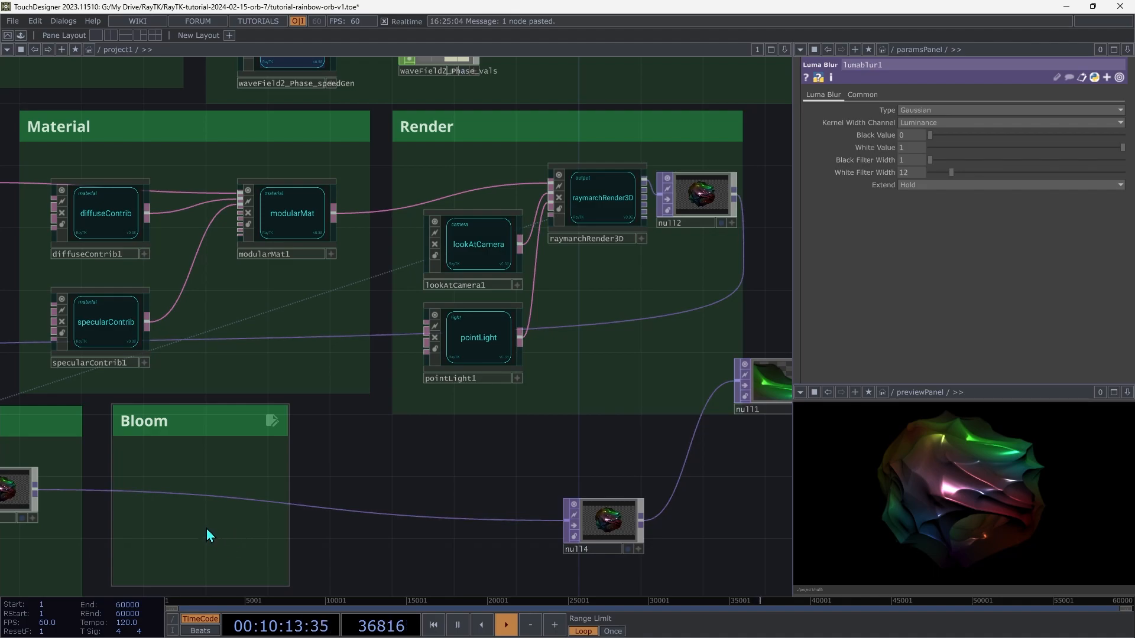
{"action": "key", "text": "Tab"}
{"action": "left_click", "coordinate": [54, 357]}
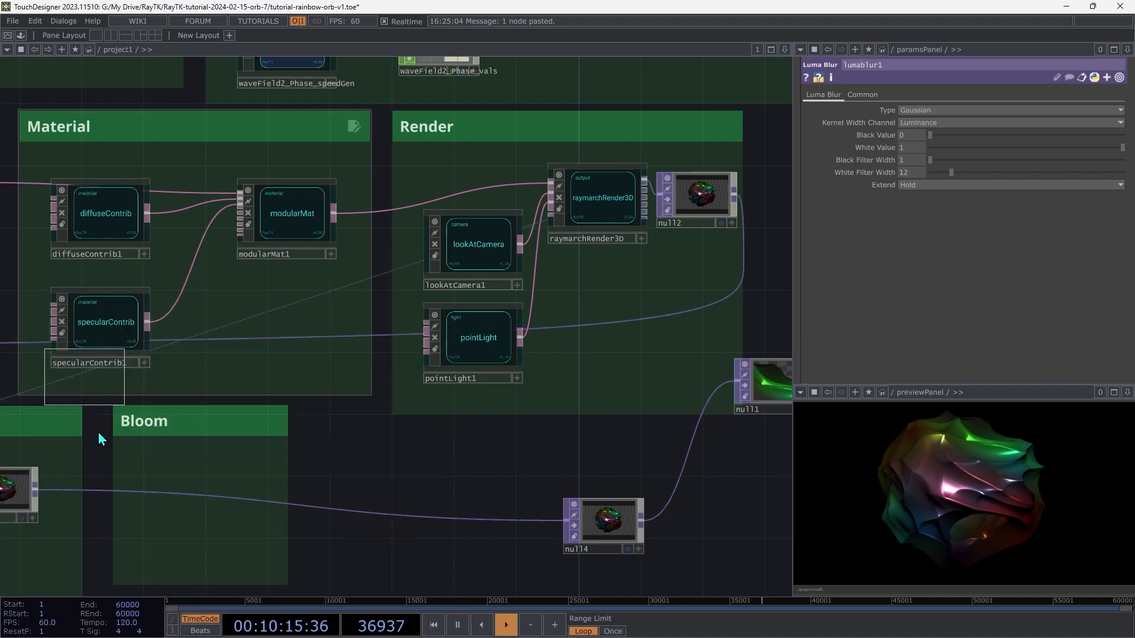
{"action": "left_click", "coordinate": [226, 530]}
{"action": "left_click_drag", "start_coordinate": [196, 521], "coordinate": [37, 508]}
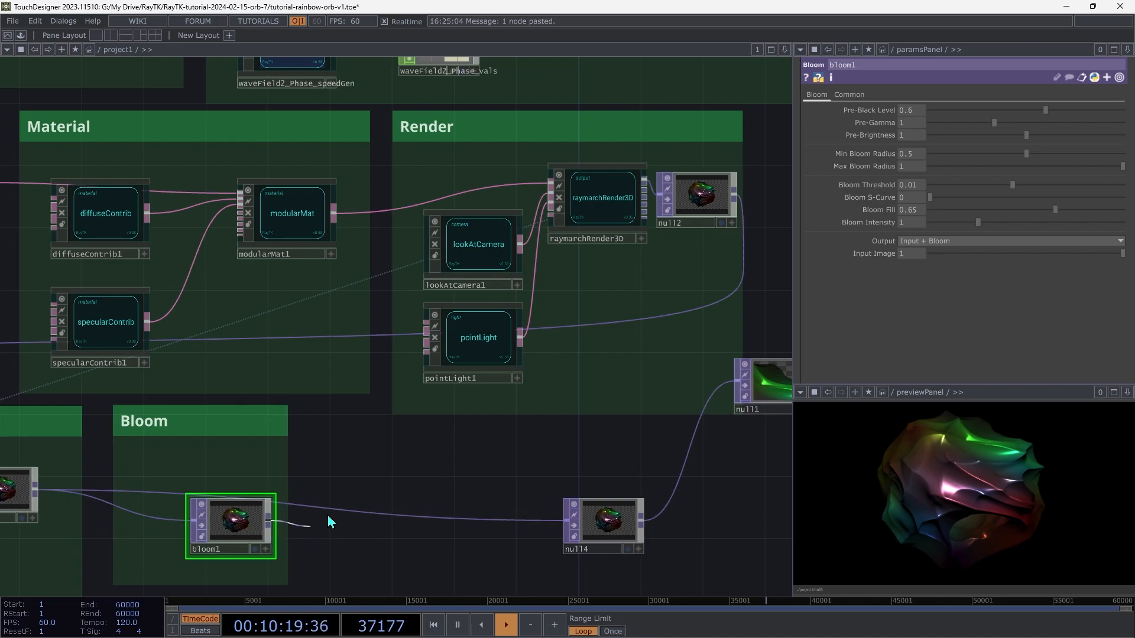
{"action": "left_click_drag", "start_coordinate": [781, 386], "coordinate": [899, 506]}
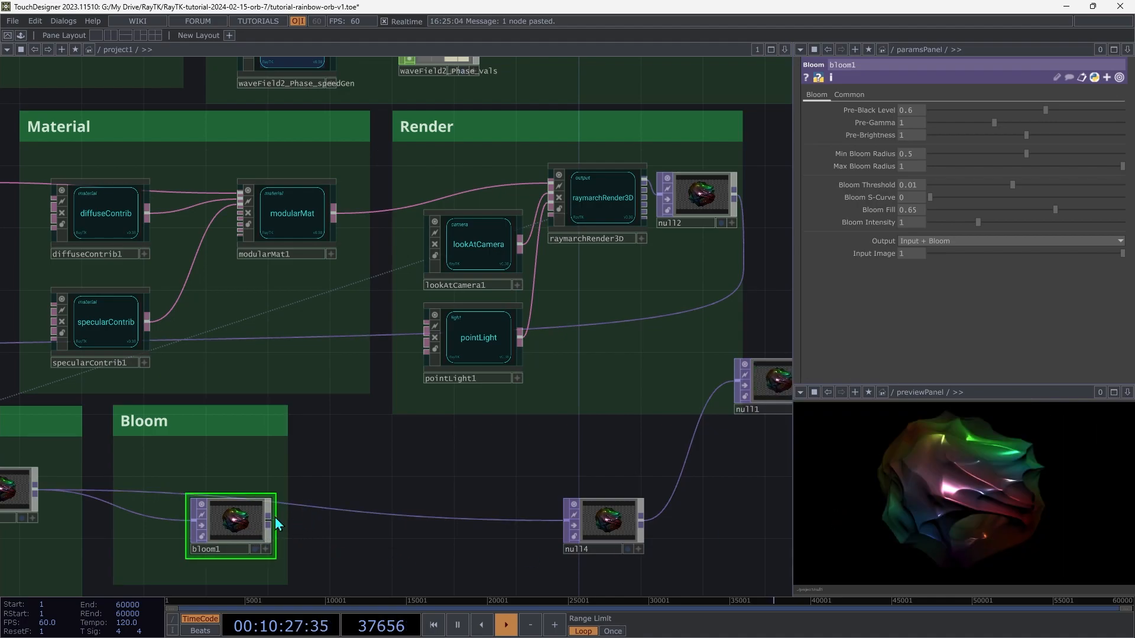
{"action": "left_click_drag", "start_coordinate": [271, 521], "coordinate": [317, 510]}
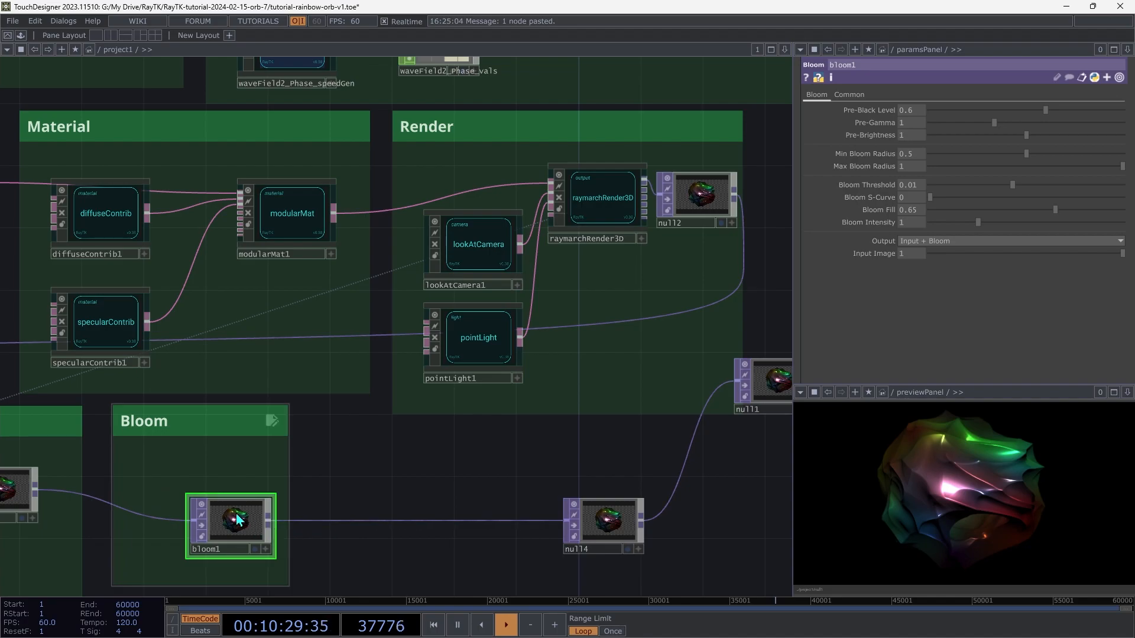
{"action": "left_click_drag", "start_coordinate": [237, 519], "coordinate": [205, 504]}
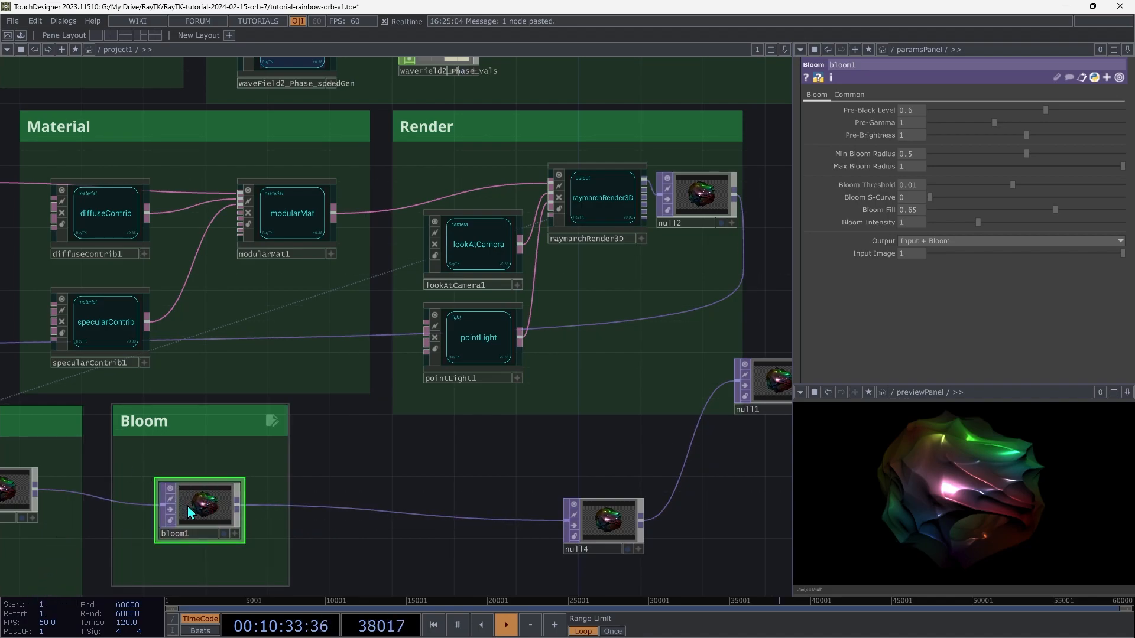
{"action": "left_click_drag", "start_coordinate": [201, 516], "coordinate": [200, 500]}
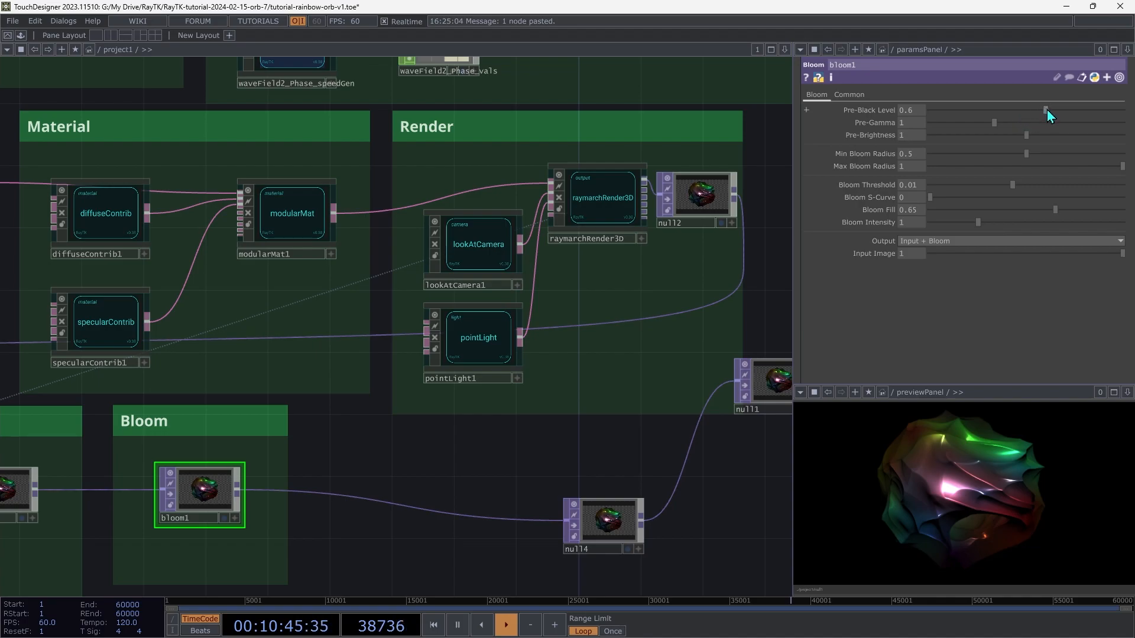
- Set bloom1's Pre-Black Level to 0.374, Pre-Gamma to 0.997, Min Bloom Radius to 0.474 and Bloom Intensity to 2.02
{"action": "left_click_drag", "start_coordinate": [1046, 112], "coordinate": [1004, 112]}
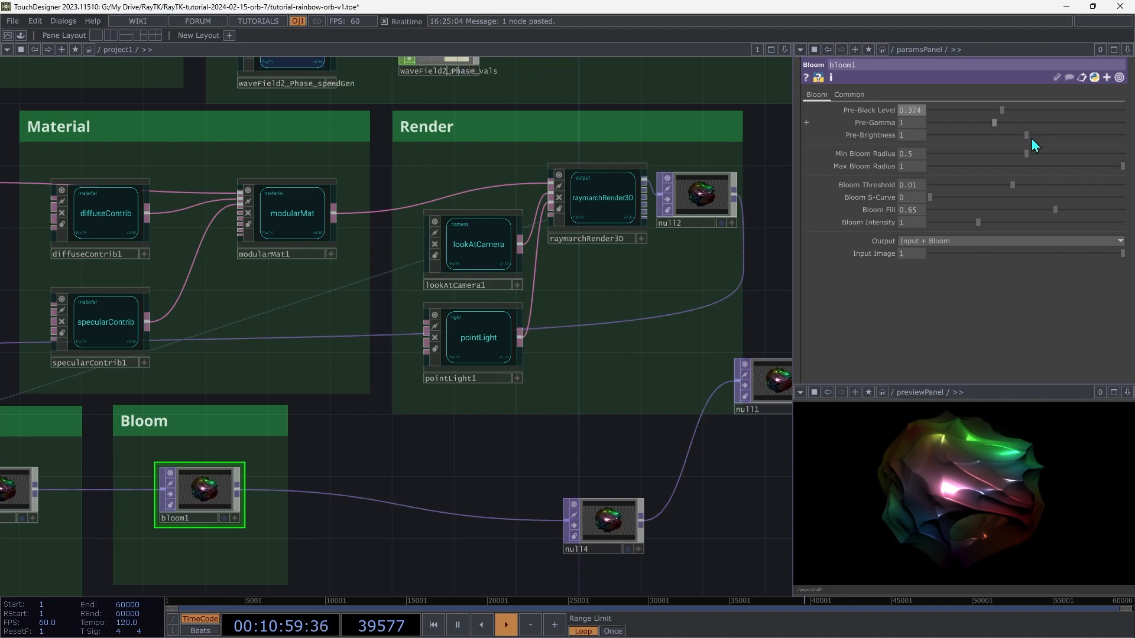
{"action": "left_click_drag", "start_coordinate": [976, 223], "coordinate": [1010, 232]}
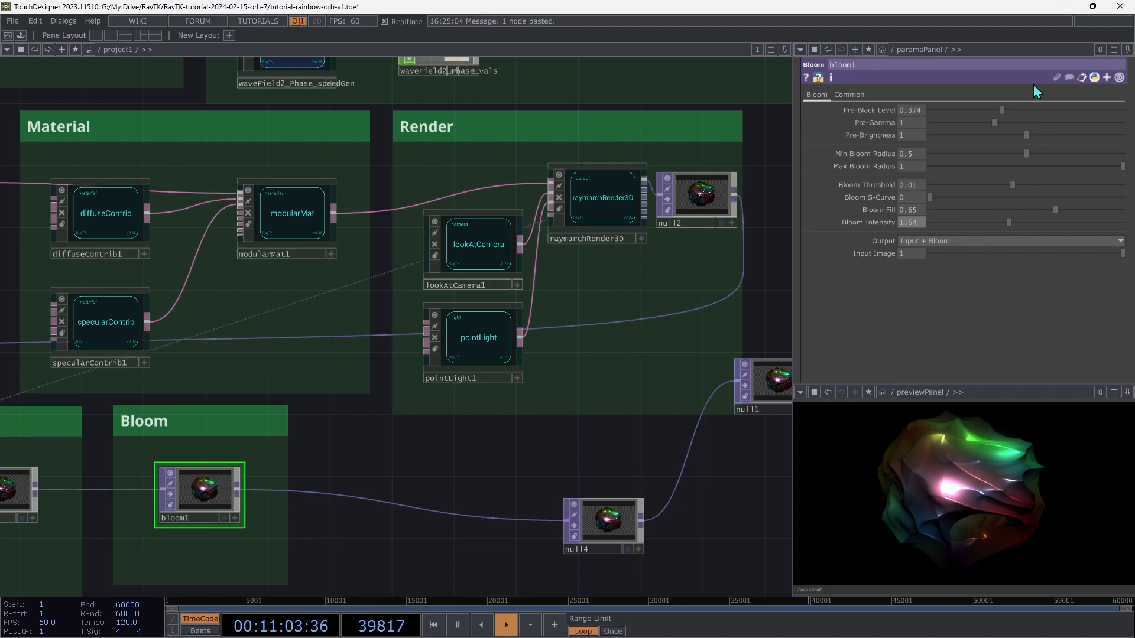
{"action": "left_click_drag", "start_coordinate": [993, 123], "coordinate": [1024, 154]}
{"action": "left_click_drag", "start_coordinate": [1123, 167], "coordinate": [1131, 168]}
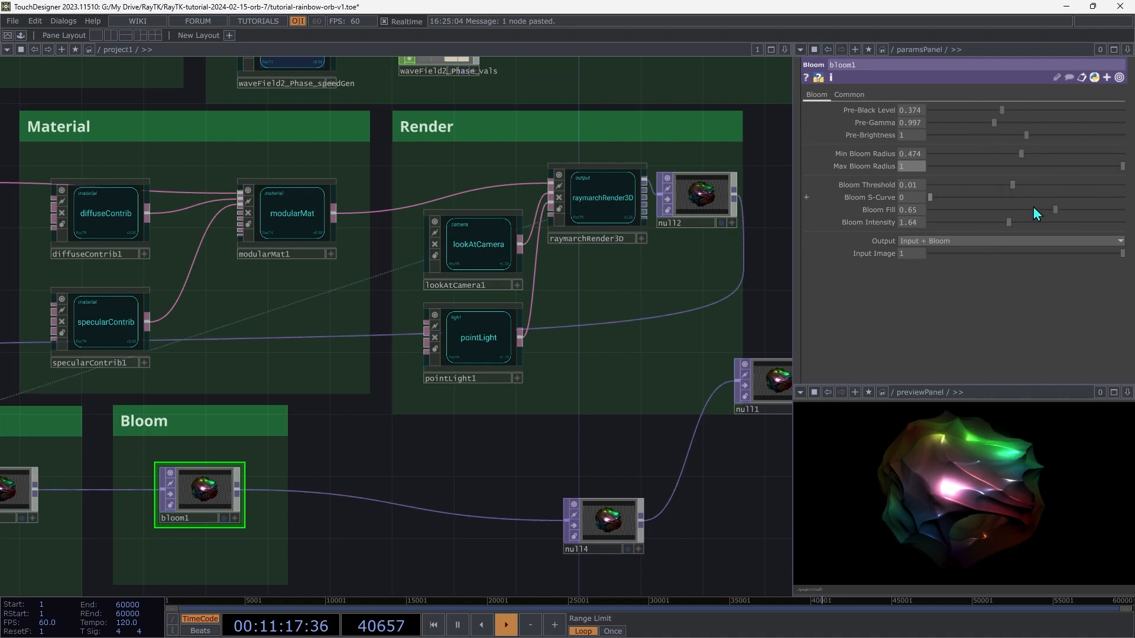
{"action": "left_click_drag", "start_coordinate": [1010, 222], "coordinate": [1028, 246]}
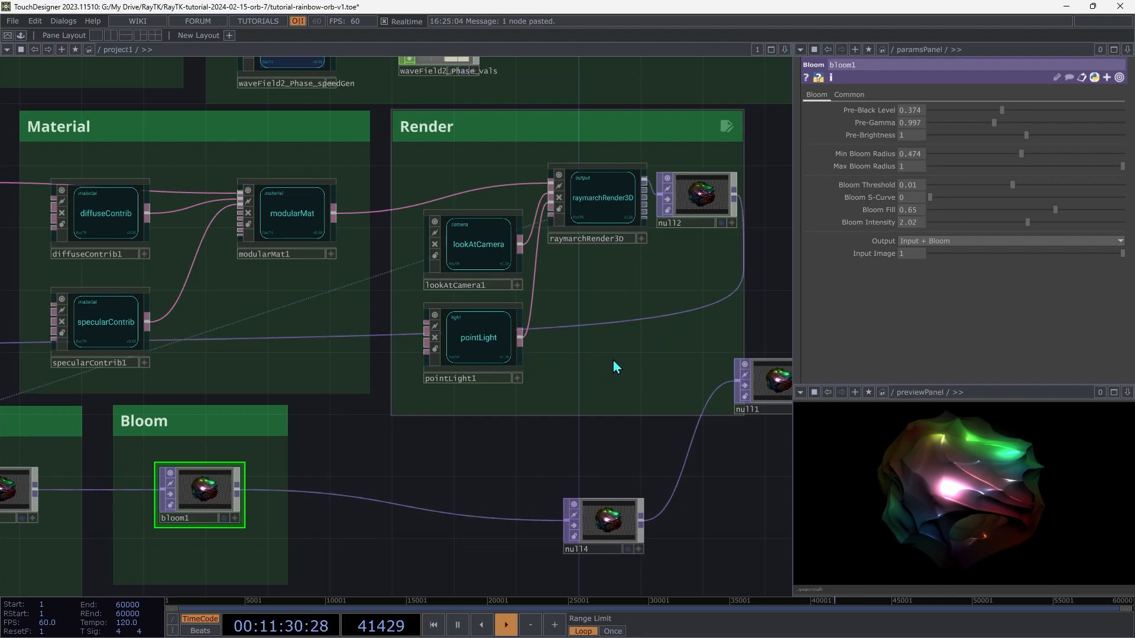
- Turn on Play for the speedGenerators in the Ring SDF, Color, Instancing + Rotation, Twist and Spin sections together
{"action": "scroll", "coordinate": [613, 360], "scroll_direction": "down", "scroll_amount": 8}
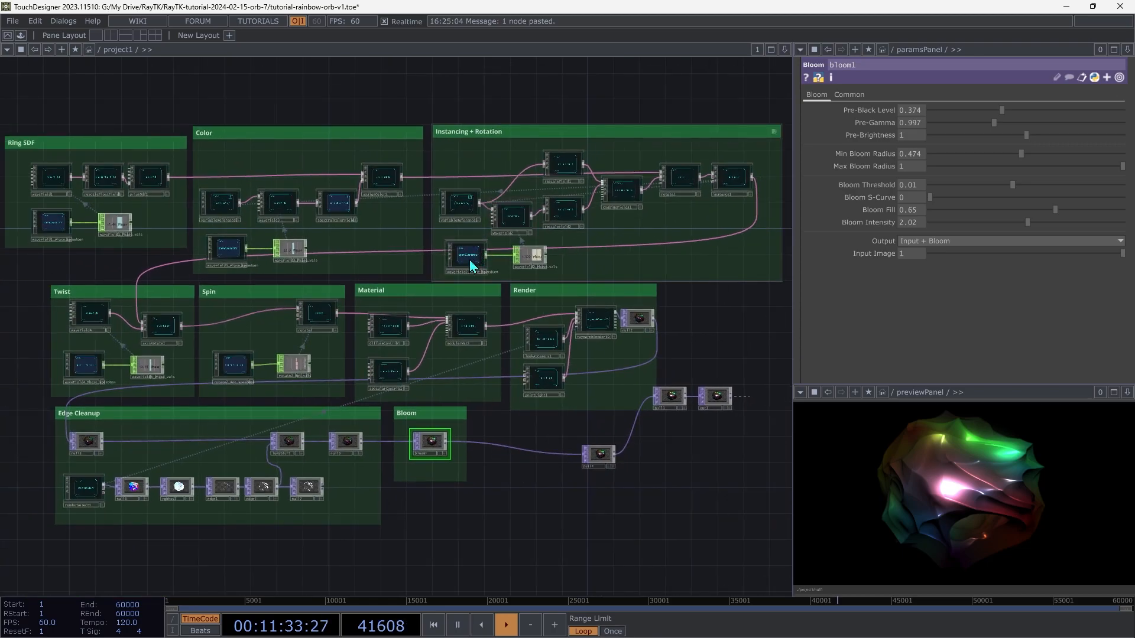
{"action": "left_click", "coordinate": [470, 260]}
{"action": "left_click", "coordinate": [232, 253], "text": "ctrl"}
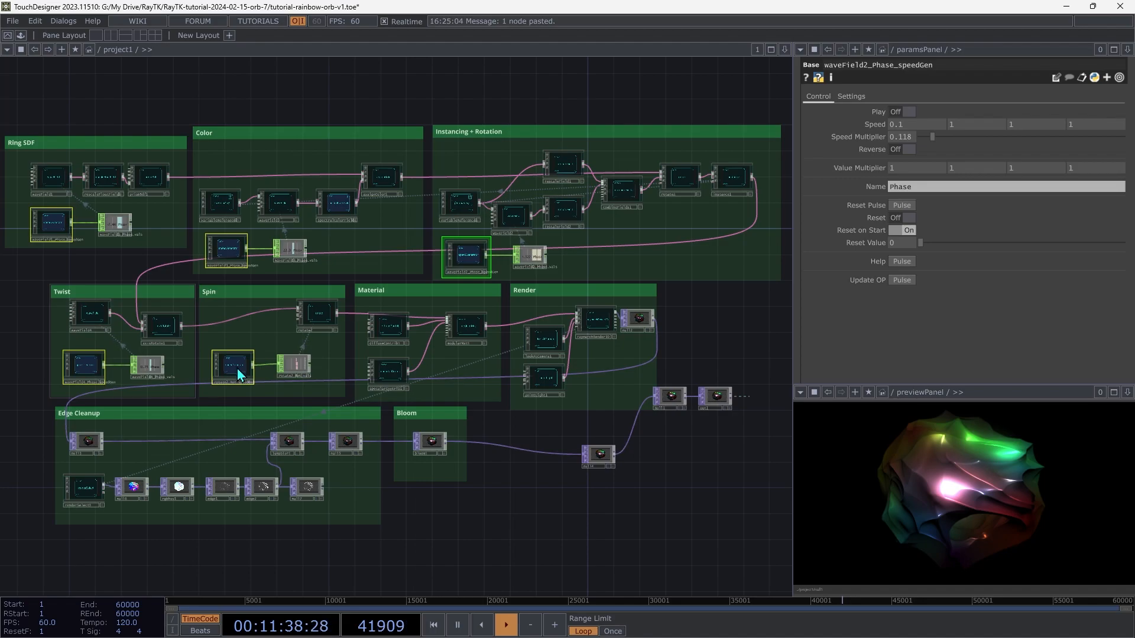
{"action": "key", "text": "p"}
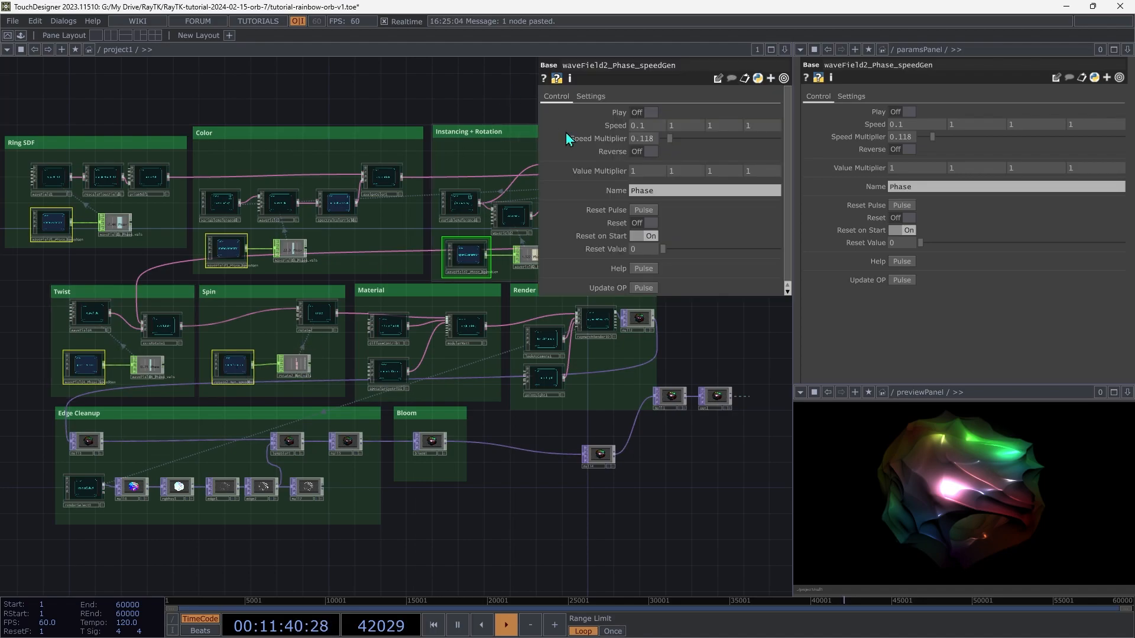
{"action": "left_click", "coordinate": [649, 113]}
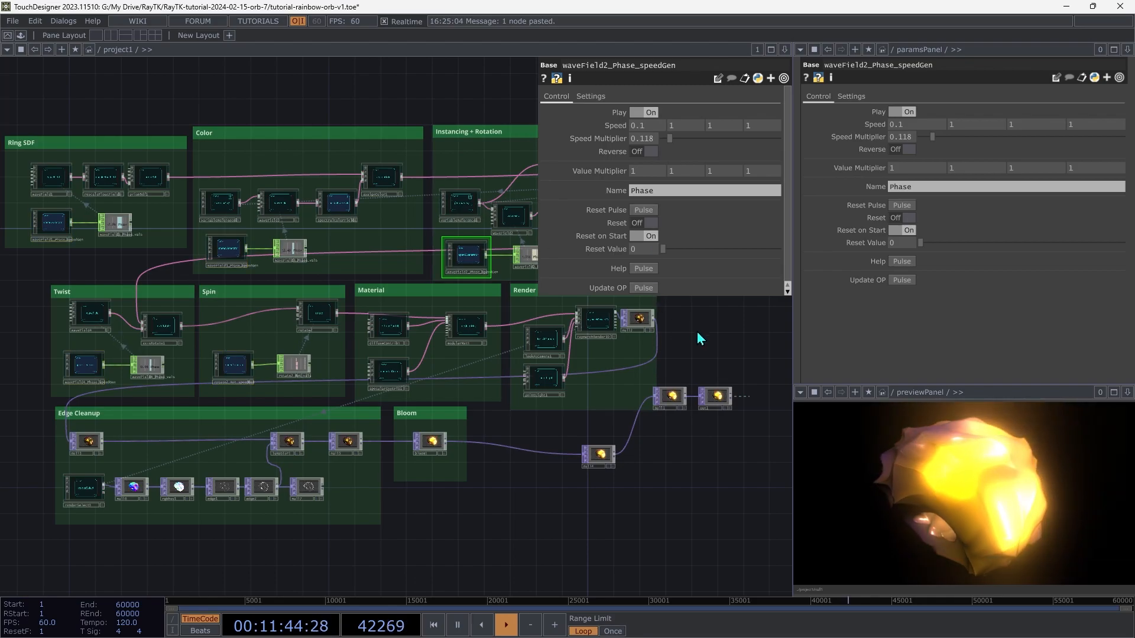
{"action": "key", "text": "p"}
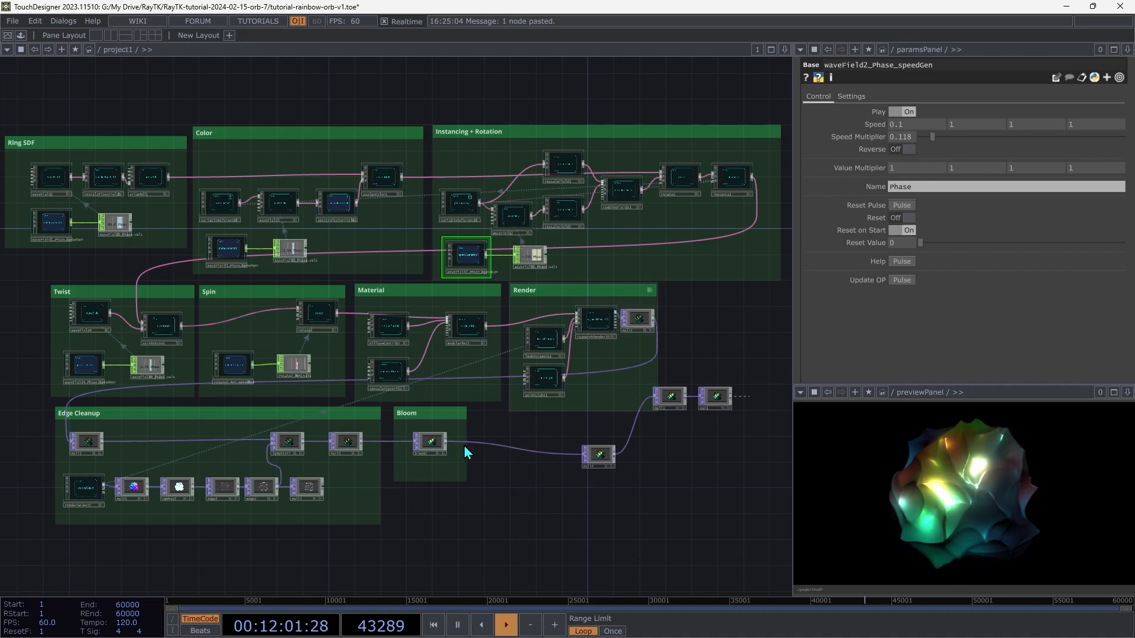
- Set bloom1's Pre-Black Level to 0.415
{"action": "left_click", "coordinate": [438, 448]}
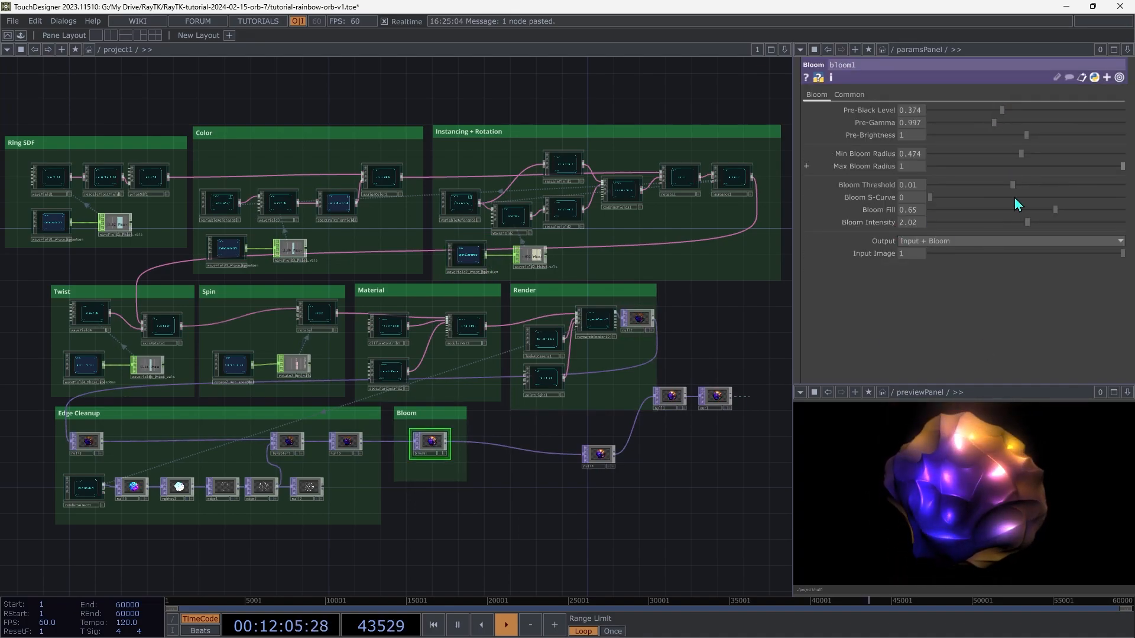
{"action": "left_click_drag", "start_coordinate": [1001, 110], "coordinate": [1010, 111]}
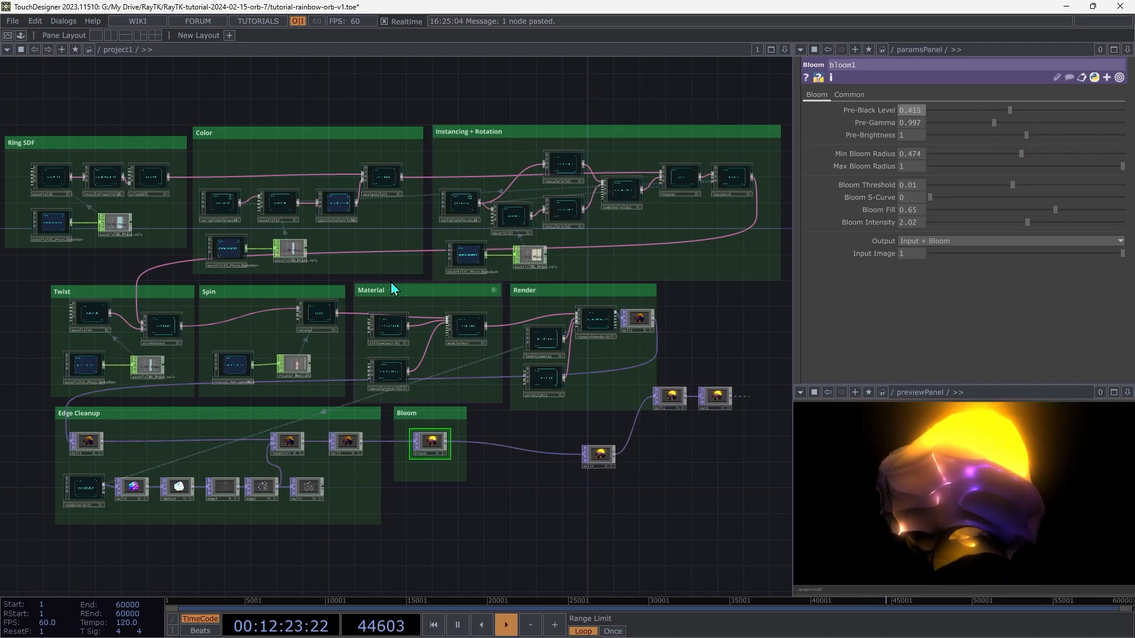
- Review the Ring SDF, Instancing + Rotation and Color sections, examining the parameters of prismSdf1 and instance1
{"action": "left_click", "coordinate": [150, 180]}
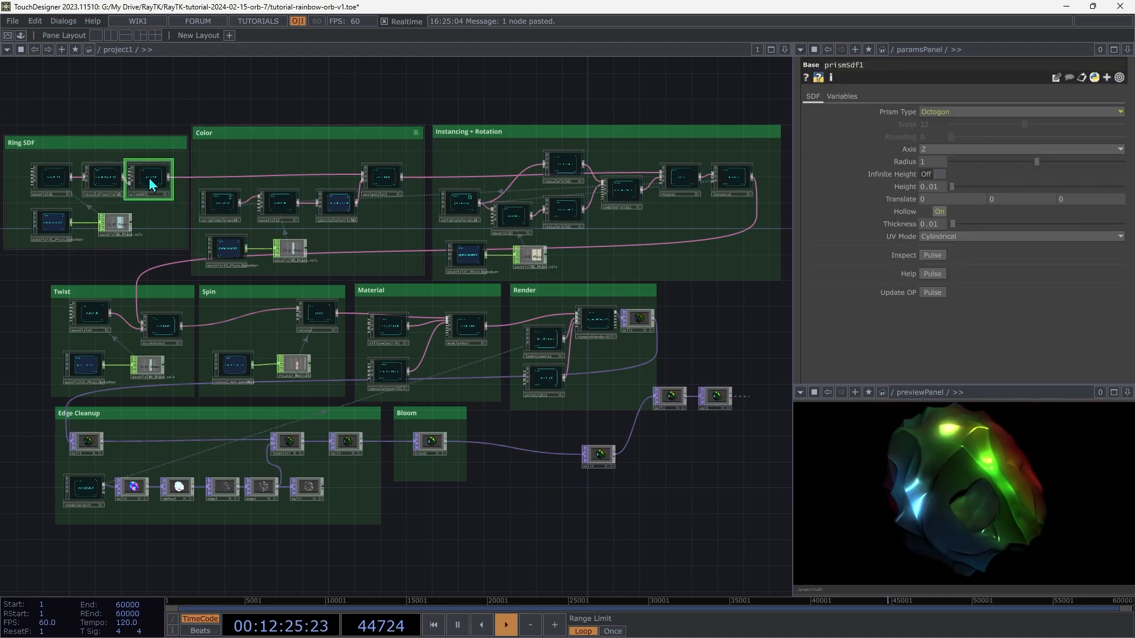
{"action": "scroll", "coordinate": [163, 190], "scroll_direction": "up", "scroll_amount": 7}
{"action": "left_click_drag", "start_coordinate": [163, 176], "coordinate": [584, 332]}
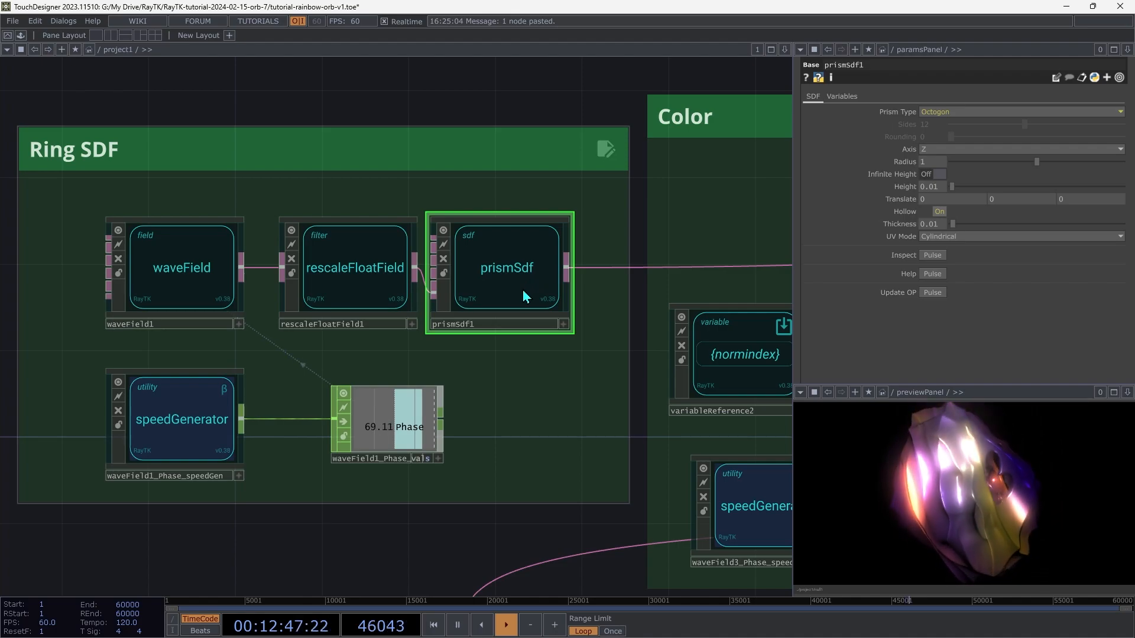
{"action": "scroll", "coordinate": [523, 289], "scroll_direction": "down", "scroll_amount": 4}
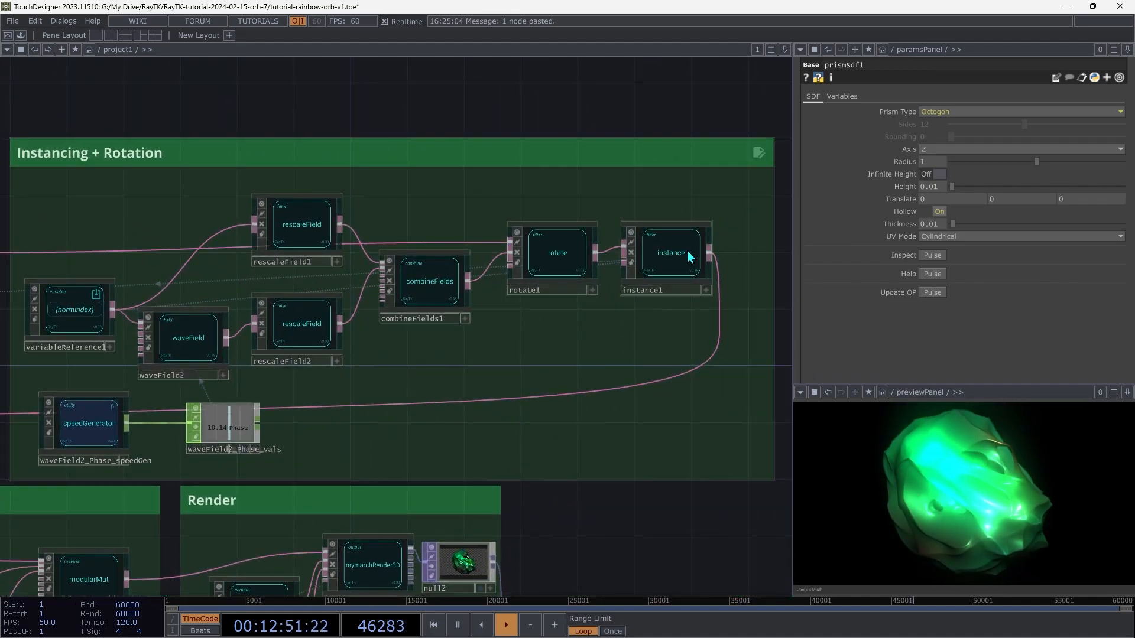
{"action": "left_click", "coordinate": [654, 260]}
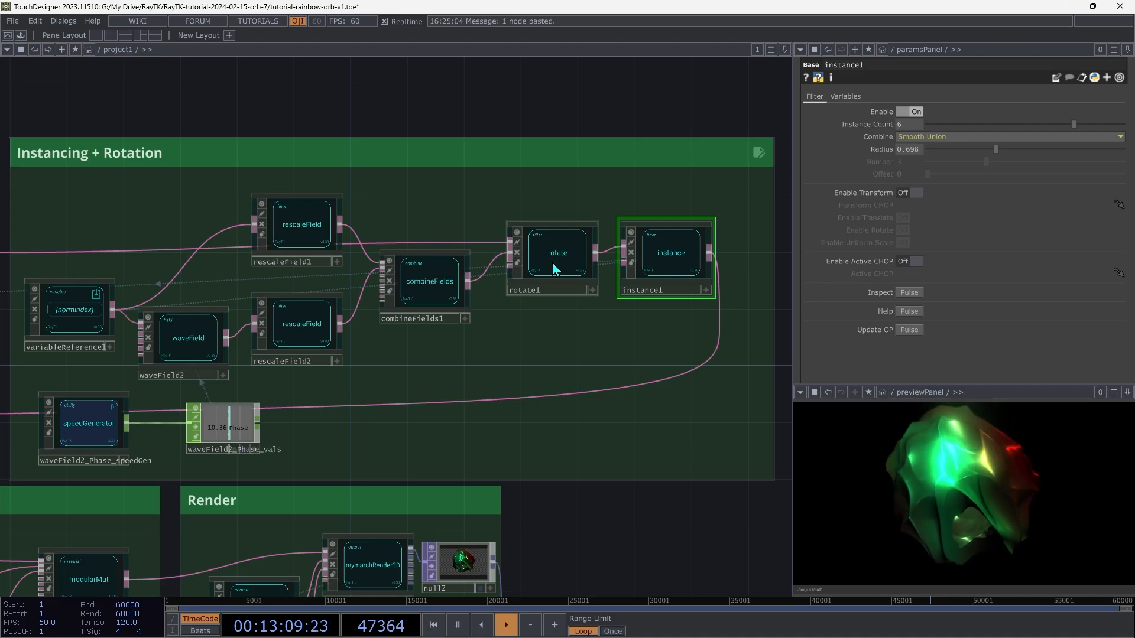
{"action": "scroll", "coordinate": [360, 266], "scroll_direction": "up", "scroll_amount": 1}
{"action": "left_click_drag", "start_coordinate": [359, 266], "coordinate": [730, 280]}
{"action": "scroll", "coordinate": [320, 392], "scroll_direction": "up", "scroll_amount": 2}
{"action": "left_click_drag", "start_coordinate": [320, 392], "coordinate": [722, 416]}
{"action": "scroll", "coordinate": [723, 417], "scroll_direction": "up", "scroll_amount": 1}
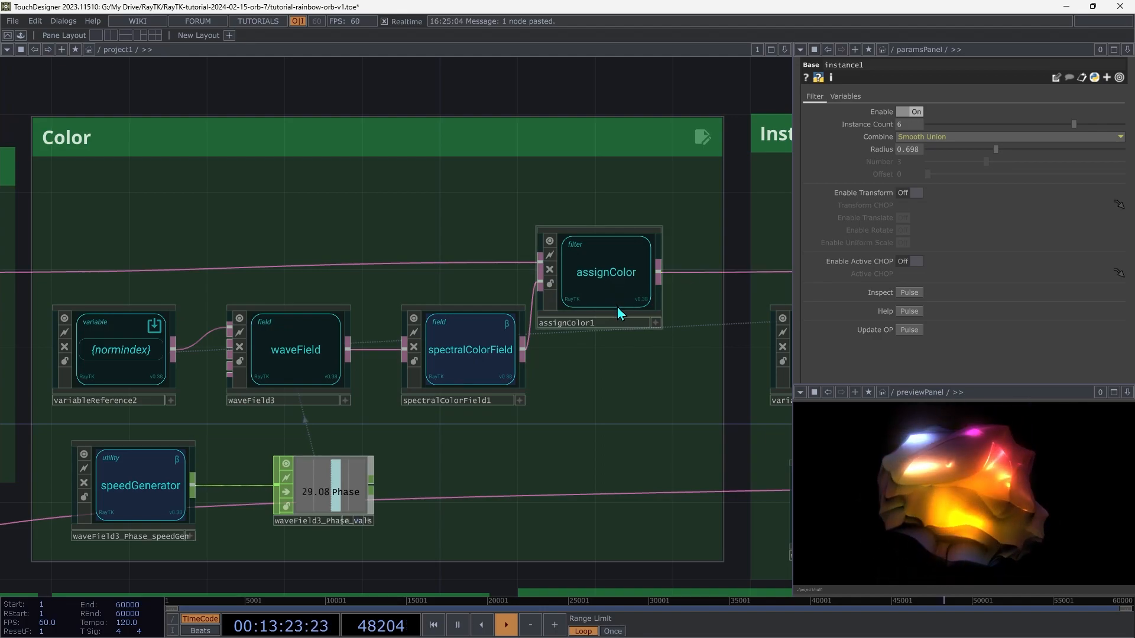
{"action": "key", "text": "h"}
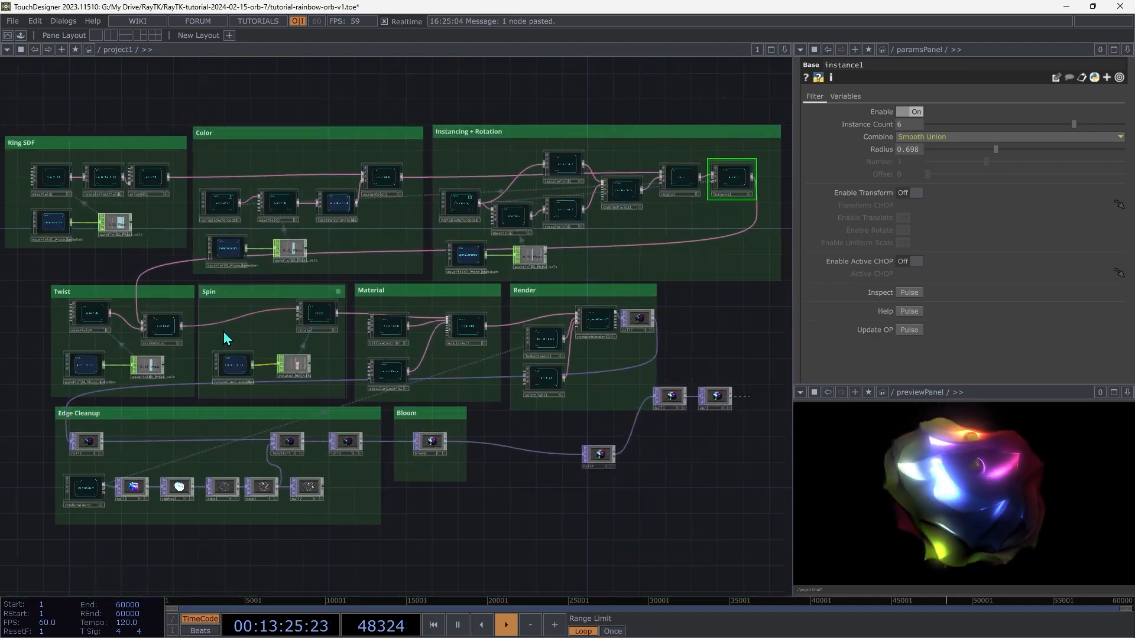
- Examine the parameters of axisRotate1 in Twist, raymarchRender3D in Render and renderSelect1 in Edge Cleanup
{"action": "left_click", "coordinate": [168, 330]}
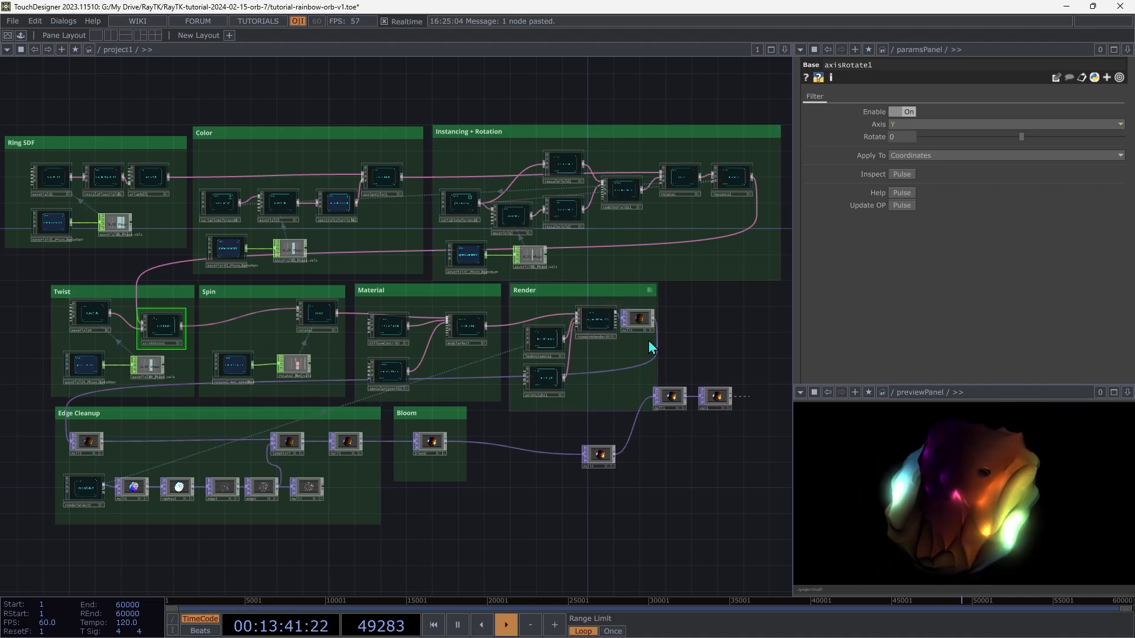
{"action": "left_click", "coordinate": [597, 322]}
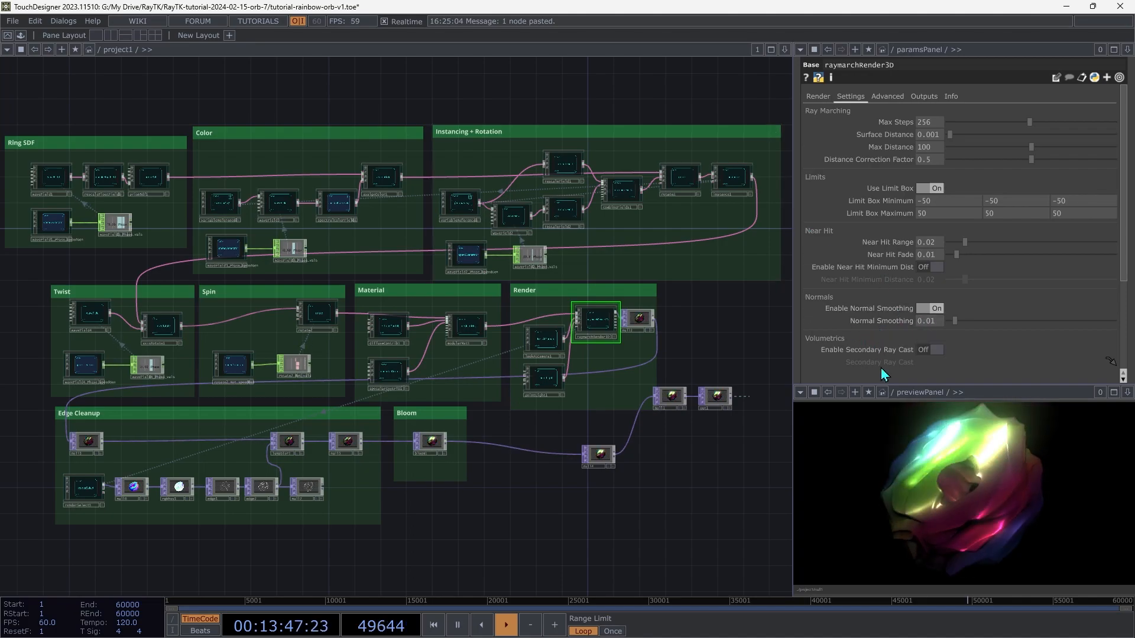
{"action": "left_click", "coordinate": [90, 495]}
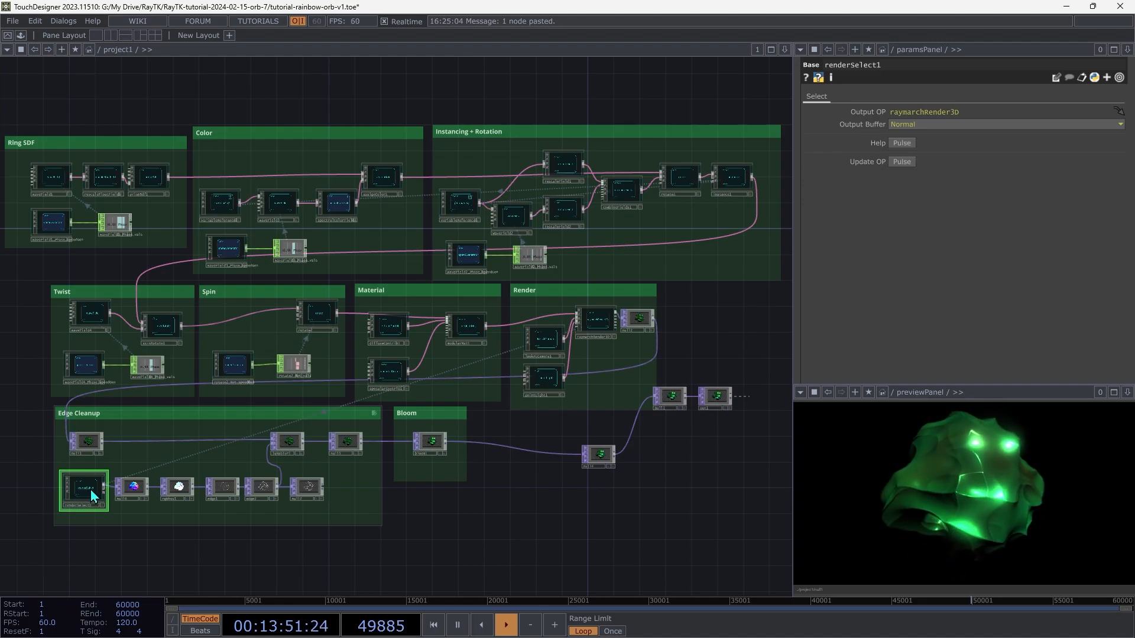
{"action": "scroll", "coordinate": [93, 495], "scroll_direction": "up", "scroll_amount": 5}
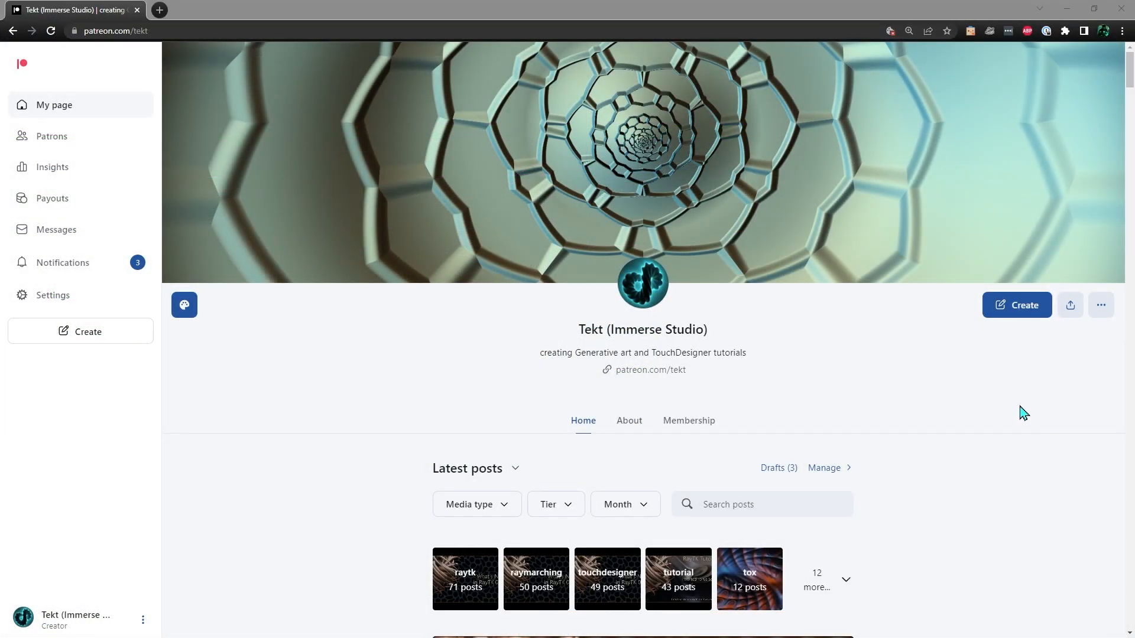
- Browse the RayTK release and tutorial posts on the creator's Patreon page in the browser
{"action": "scroll", "coordinate": [1022, 412], "scroll_direction": "down", "scroll_amount": 1}
{"action": "scroll", "coordinate": [1022, 412], "scroll_direction": "down", "scroll_amount": 12}
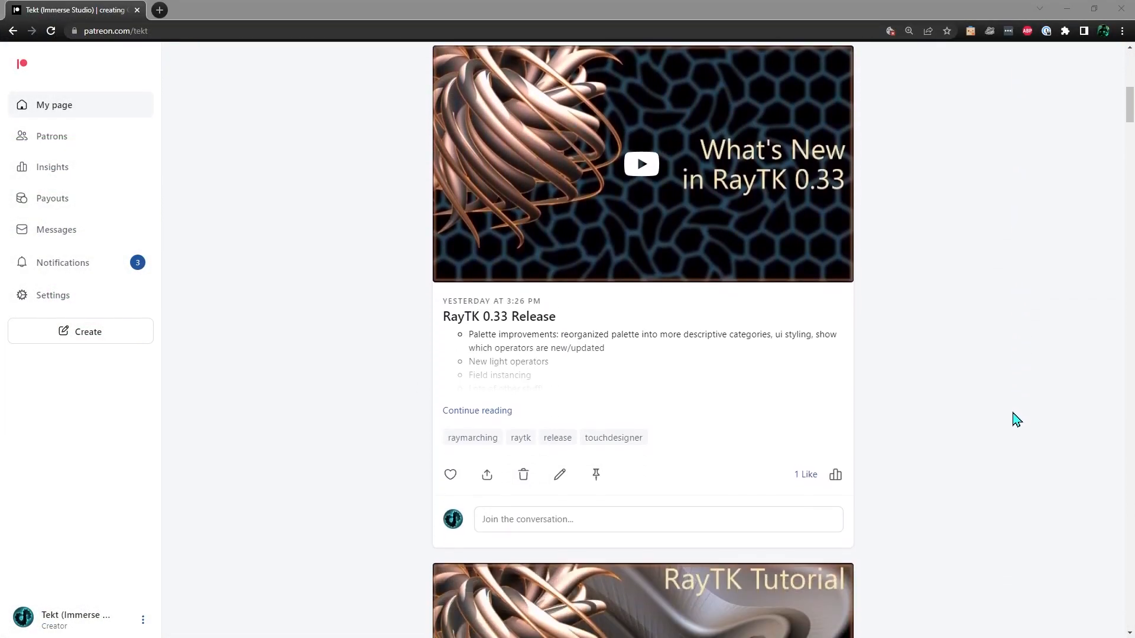
{"action": "scroll", "coordinate": [1016, 419], "scroll_direction": "down", "scroll_amount": 1}
{"action": "scroll", "coordinate": [1015, 418], "scroll_direction": "down", "scroll_amount": 13}
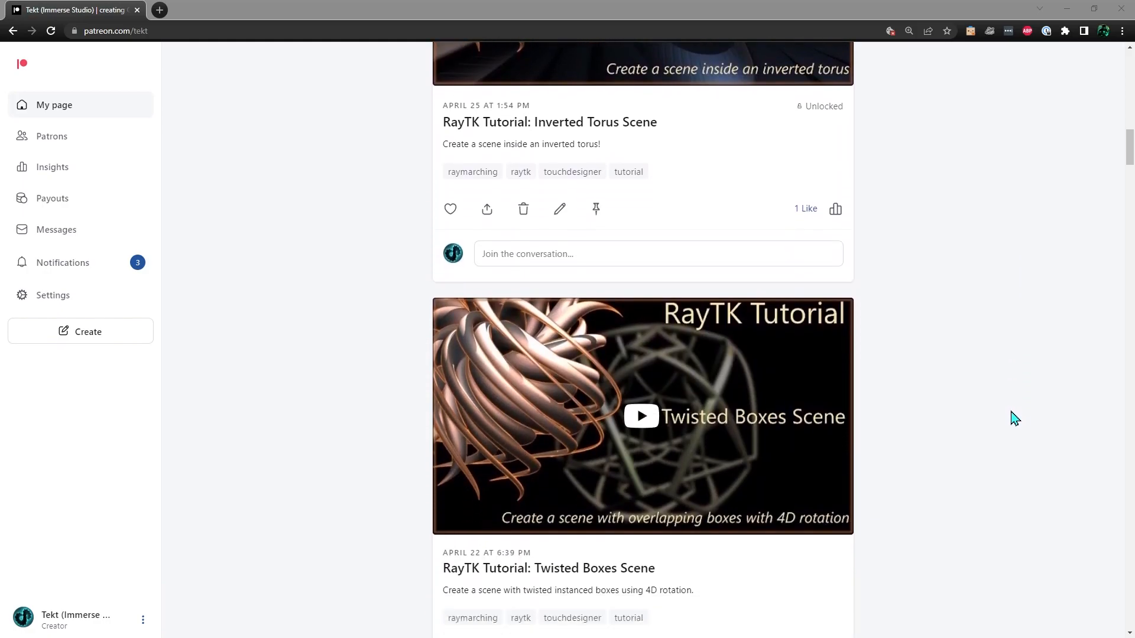
{"action": "scroll", "coordinate": [1011, 420], "scroll_direction": "down", "scroll_amount": 6}
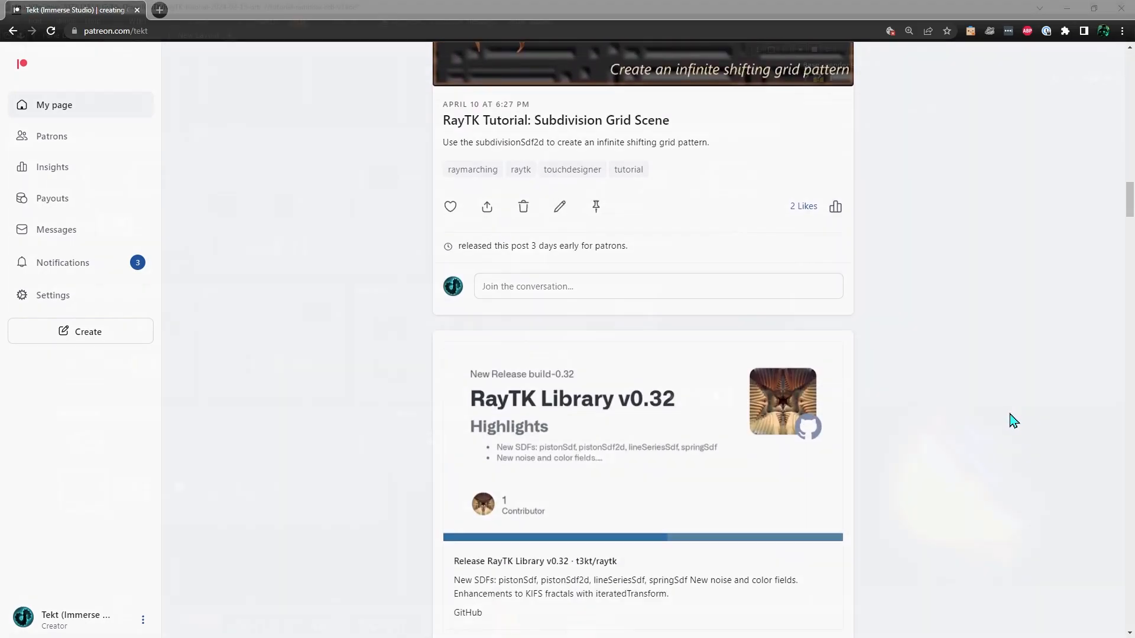